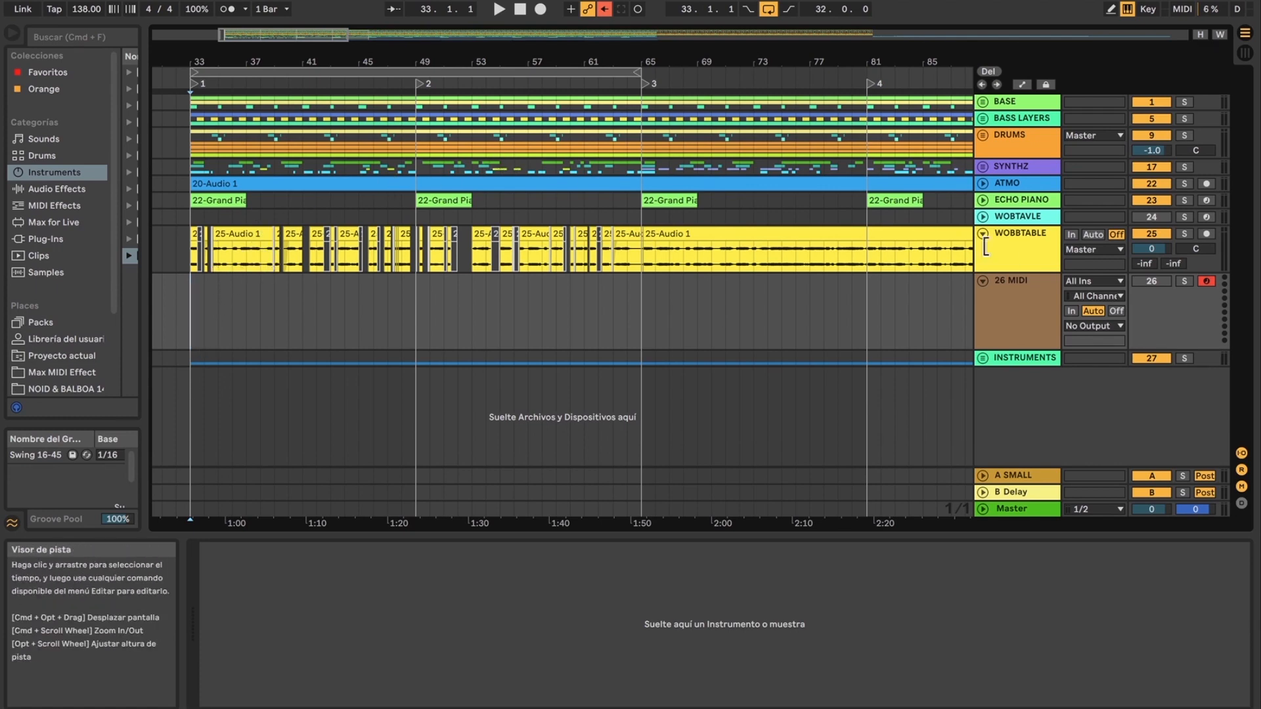
Step: Reduce the height of the 26 MIDI track, and solo the WOBBTABLE track to play it on its own
left_click(1006, 252)
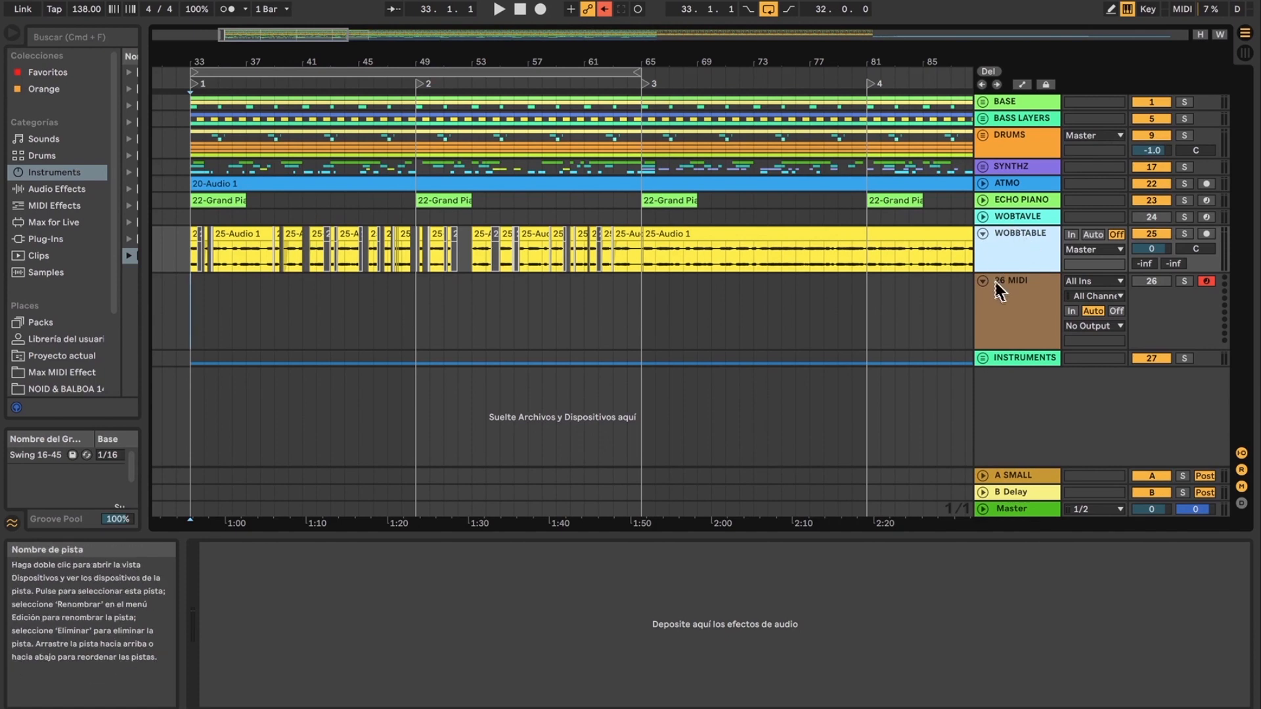
left_click_drag(1010, 346, 1018, 317)
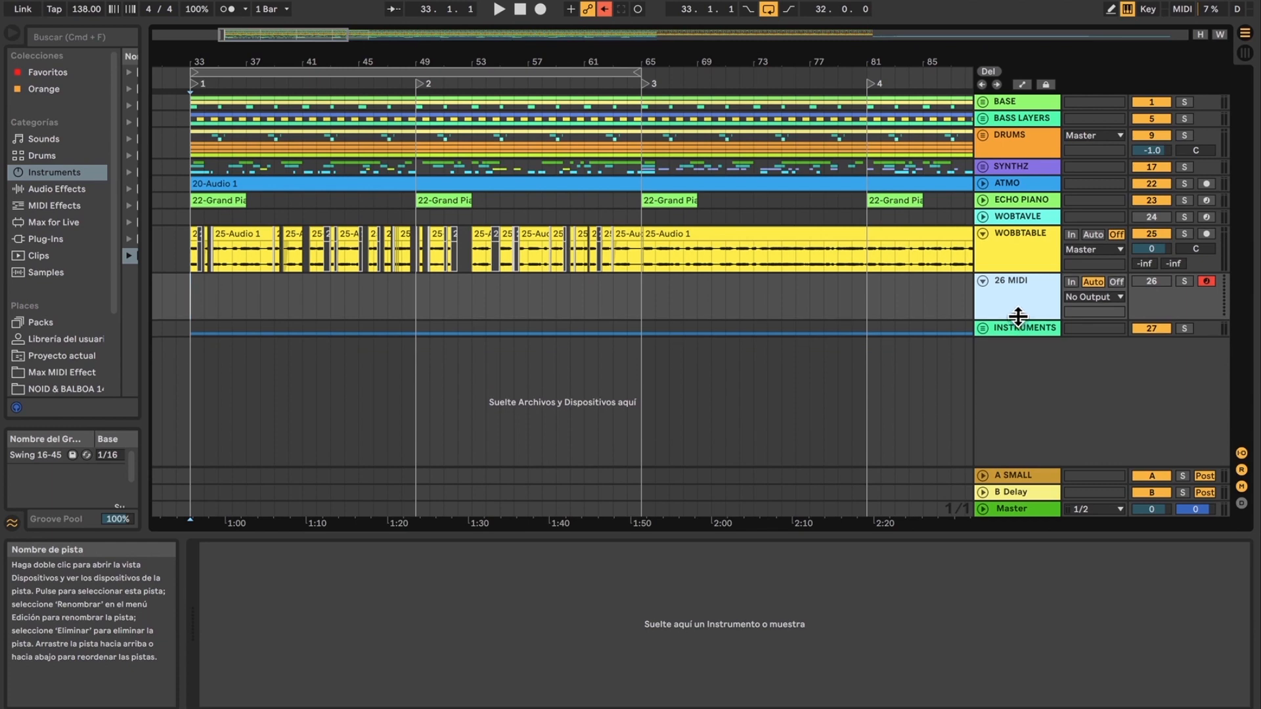
left_click(1023, 244)
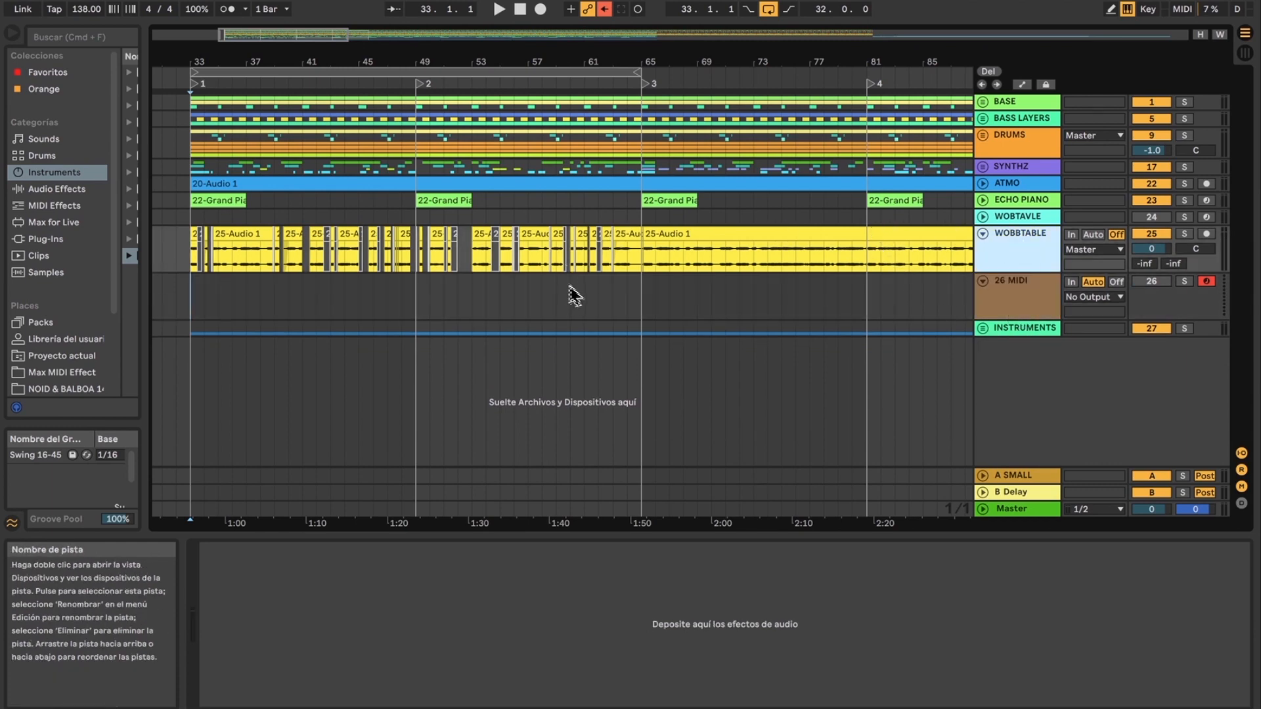
left_click(1184, 234)
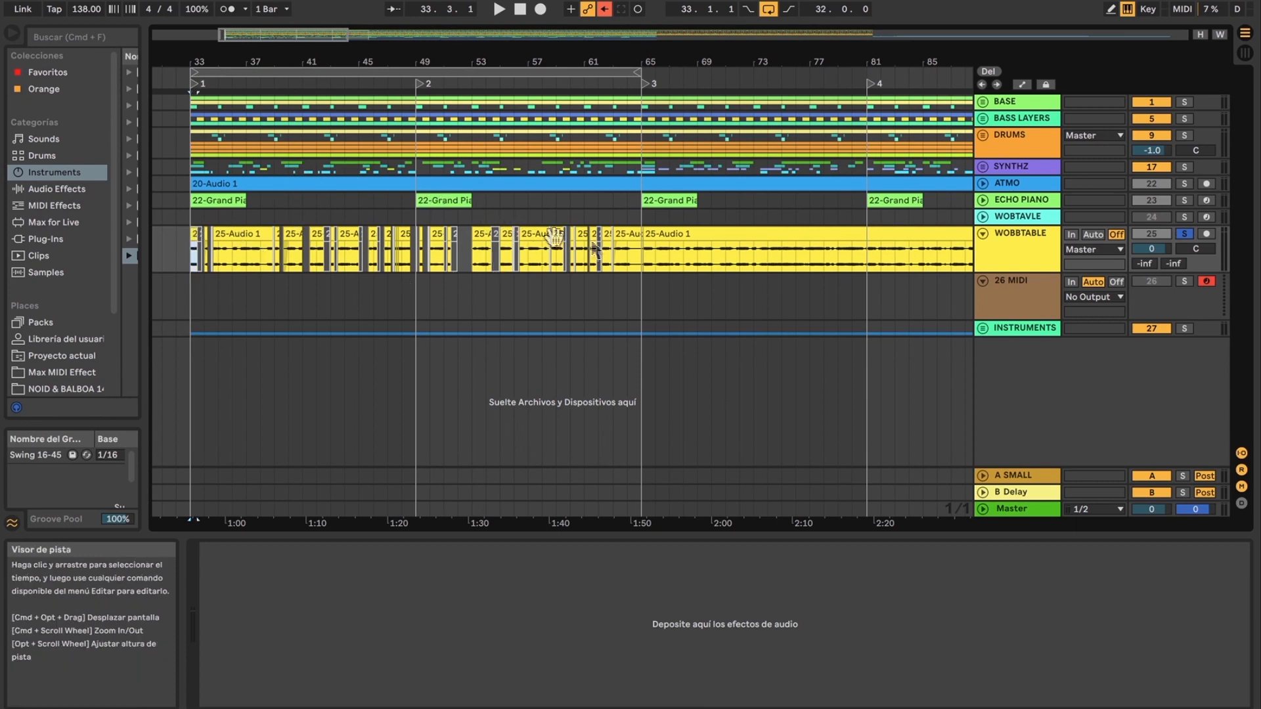
key("space")
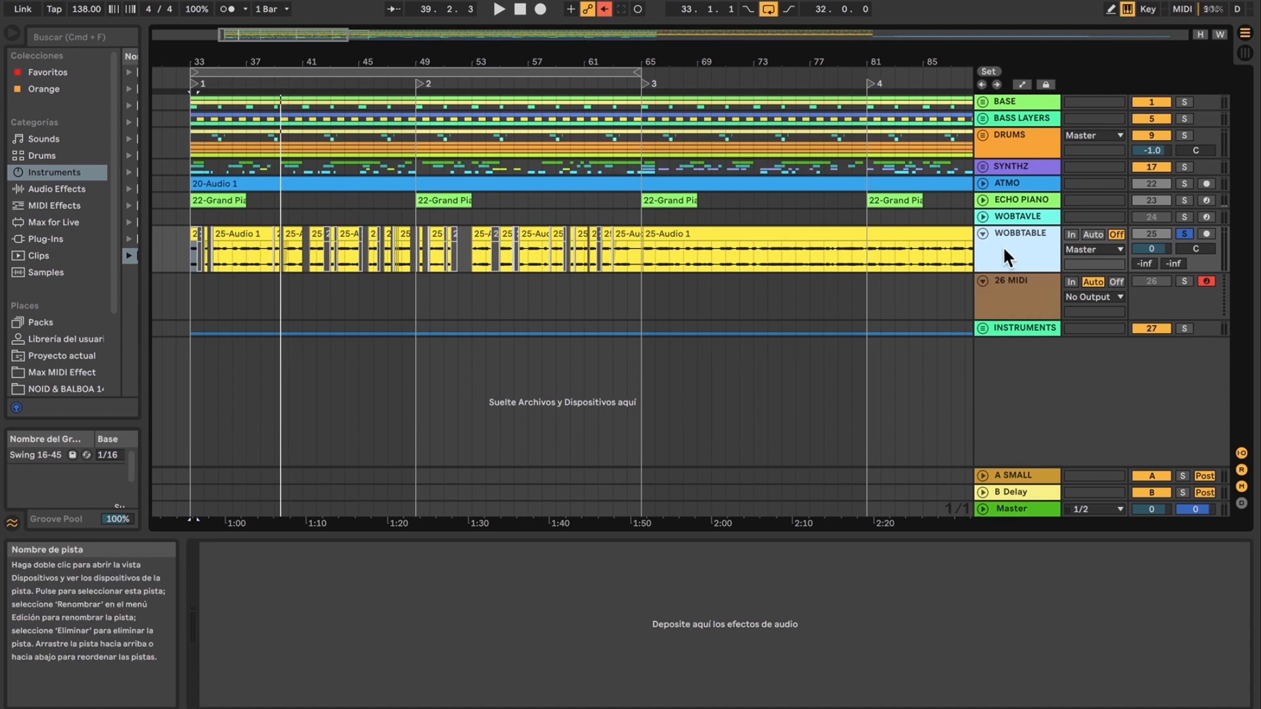
Step: Unsolo the WOBBTABLE track and play it within the full arrangement
left_click(1185, 236)
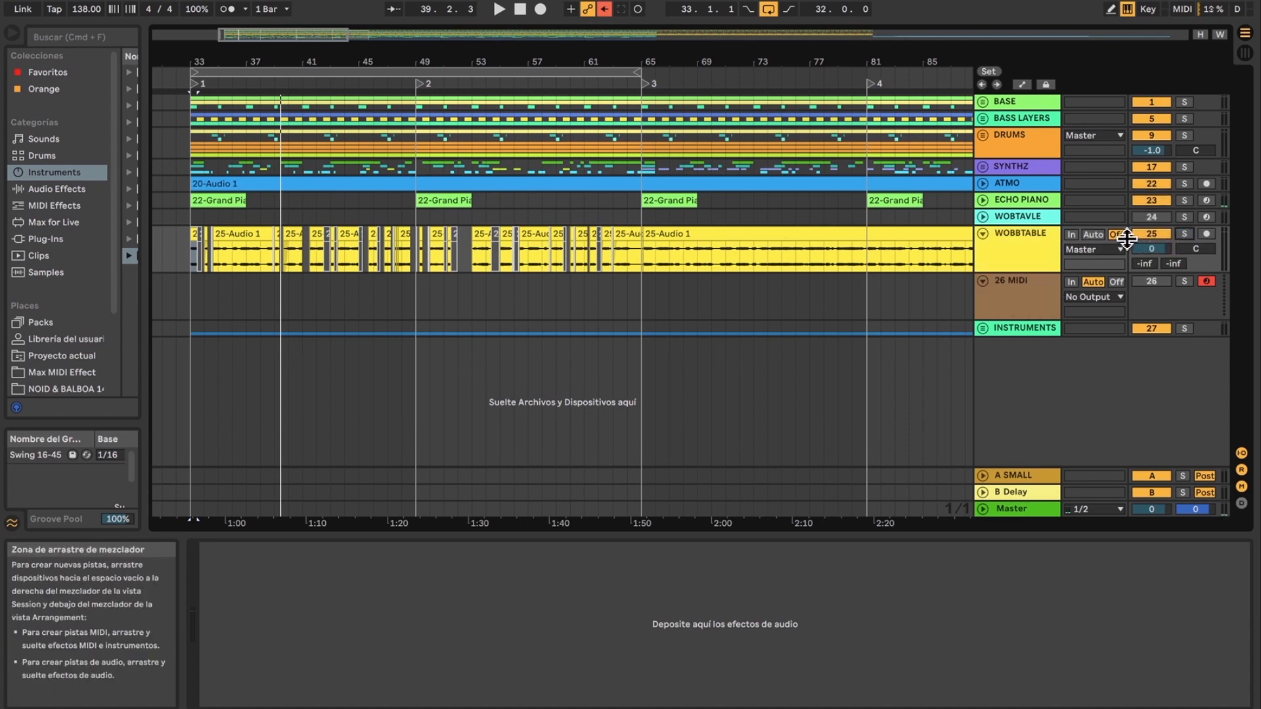
key("space")
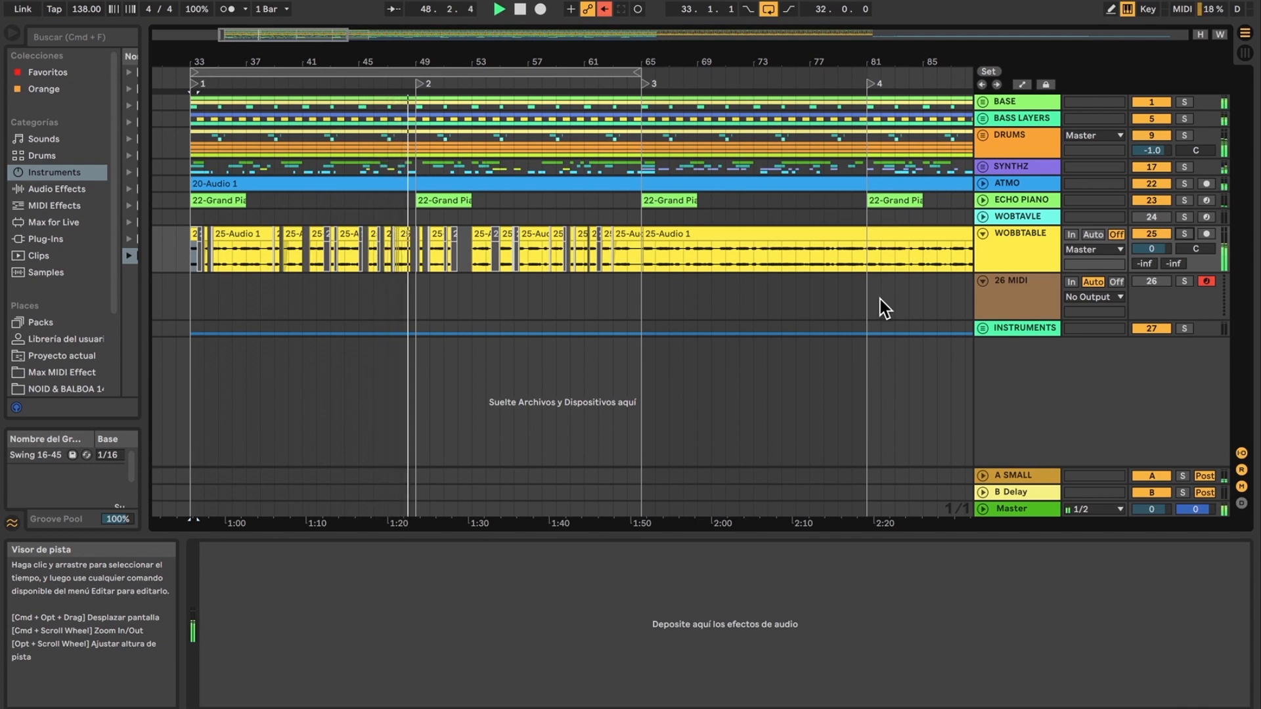
key("space")
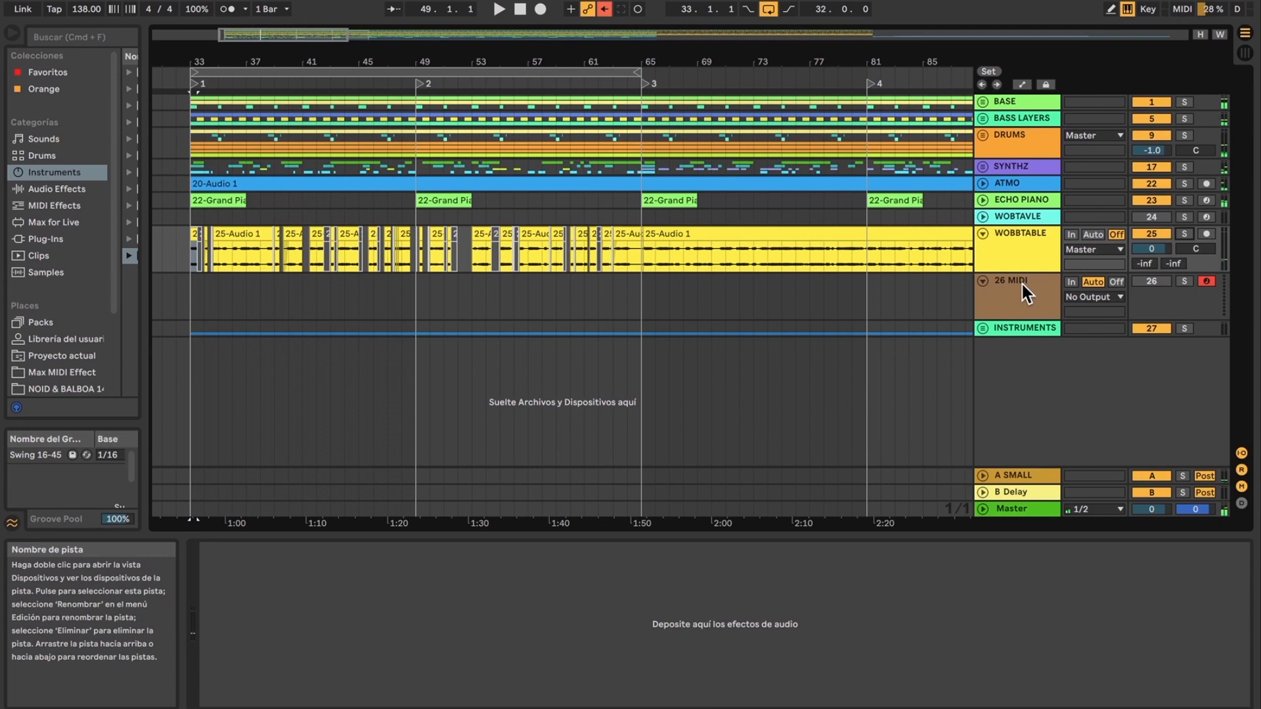
Step: Load the Wavetable instrument onto the empty 26 MIDI track and narrow the browser
left_click(1022, 285)
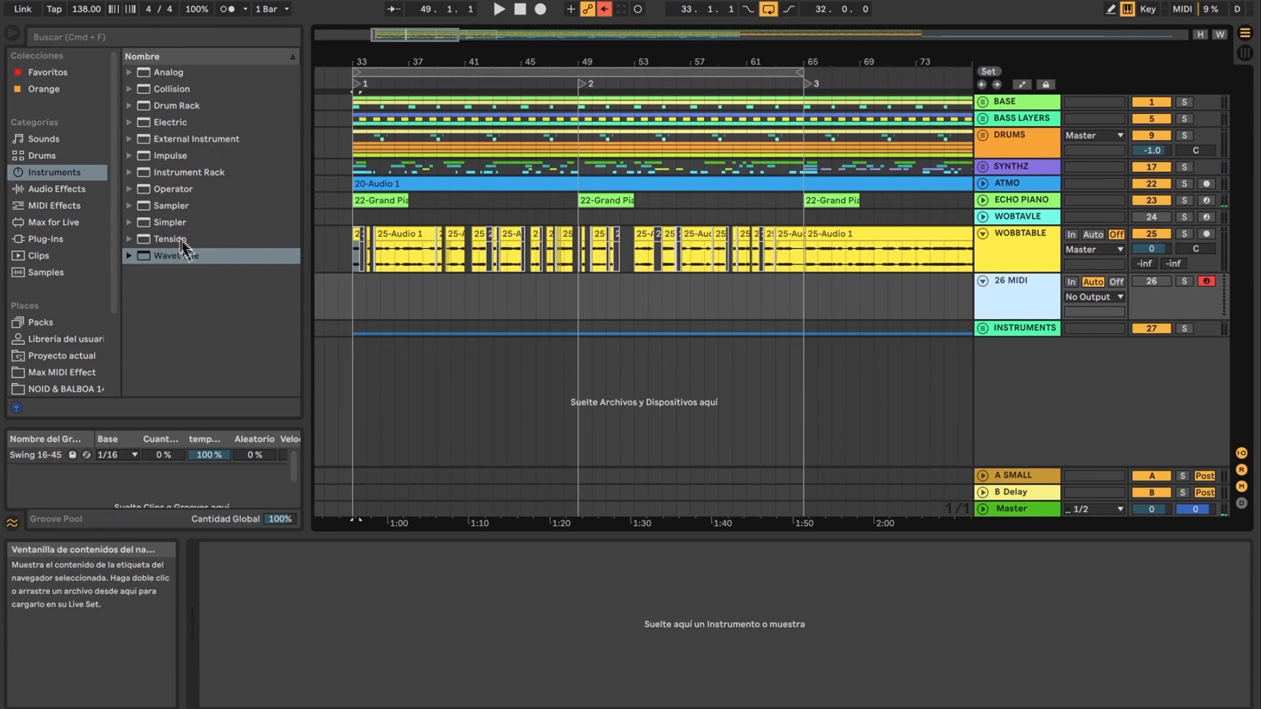
left_click(190, 256)
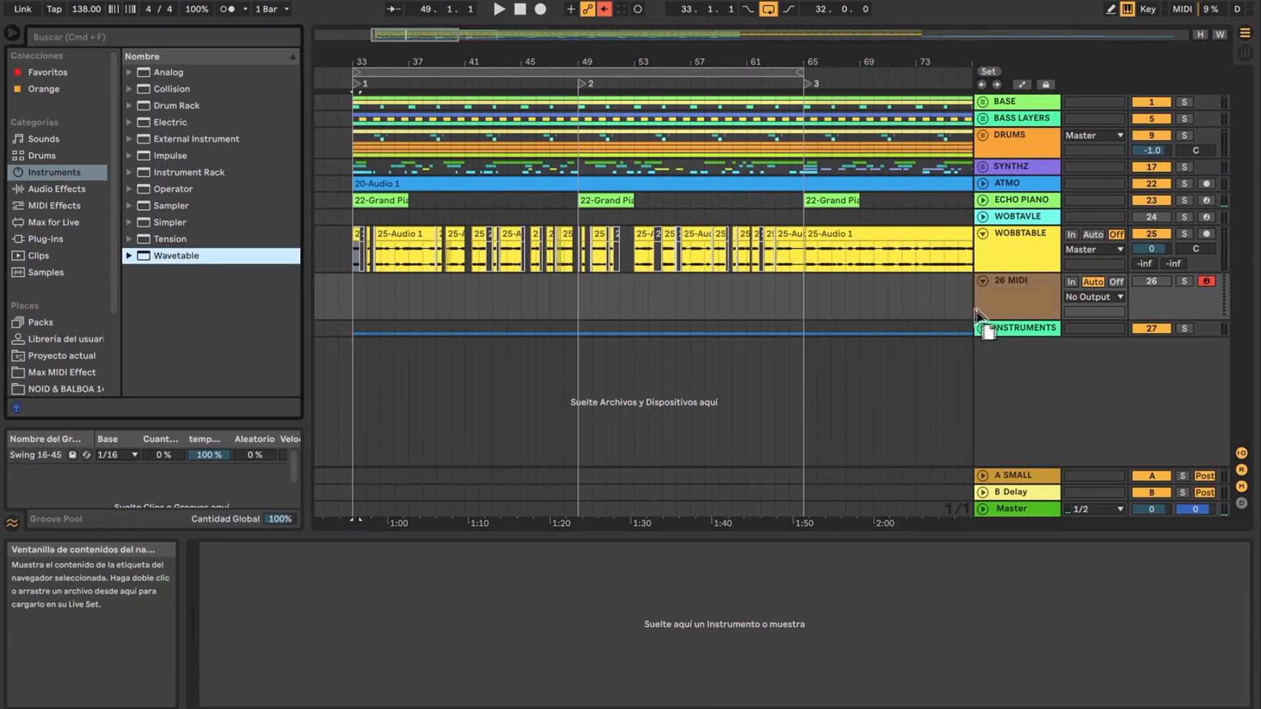
left_click_drag(304, 437, 216, 523)
Step: Expand Wavetable's view to full height and show the oscillator waveforms in circular form
left_click(221, 549)
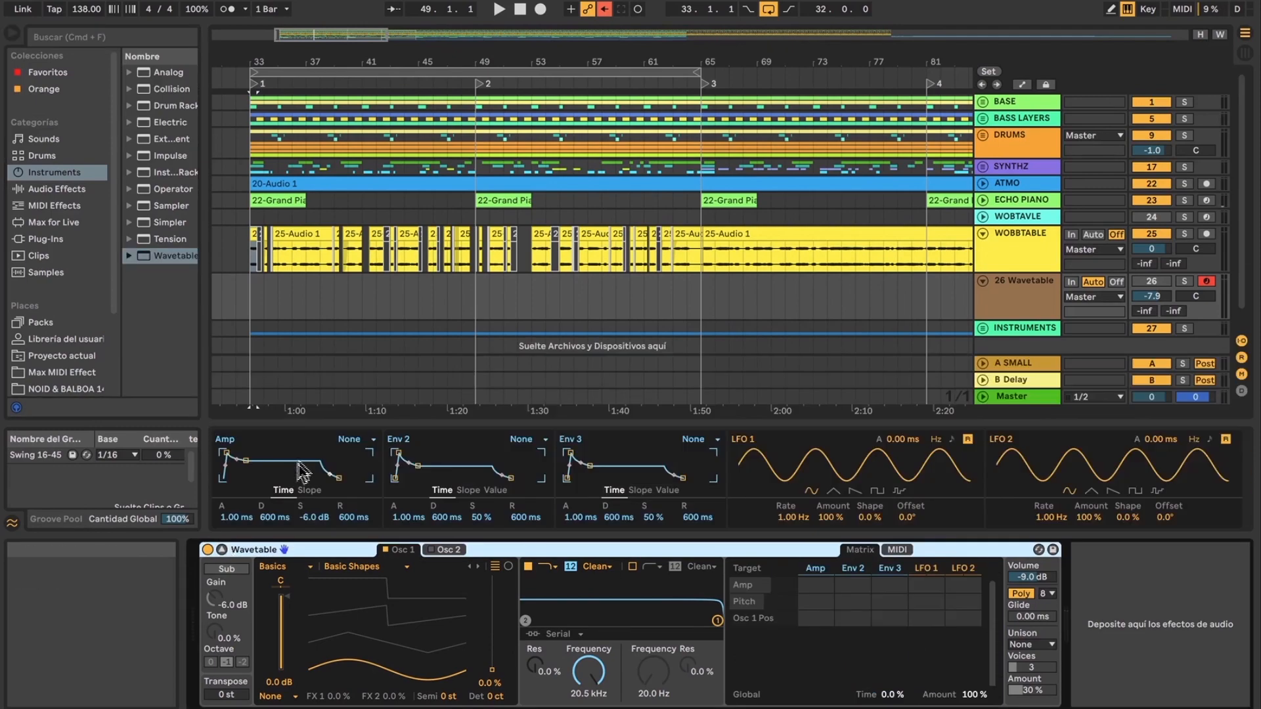
left_click_drag(300, 419, 311, 31)
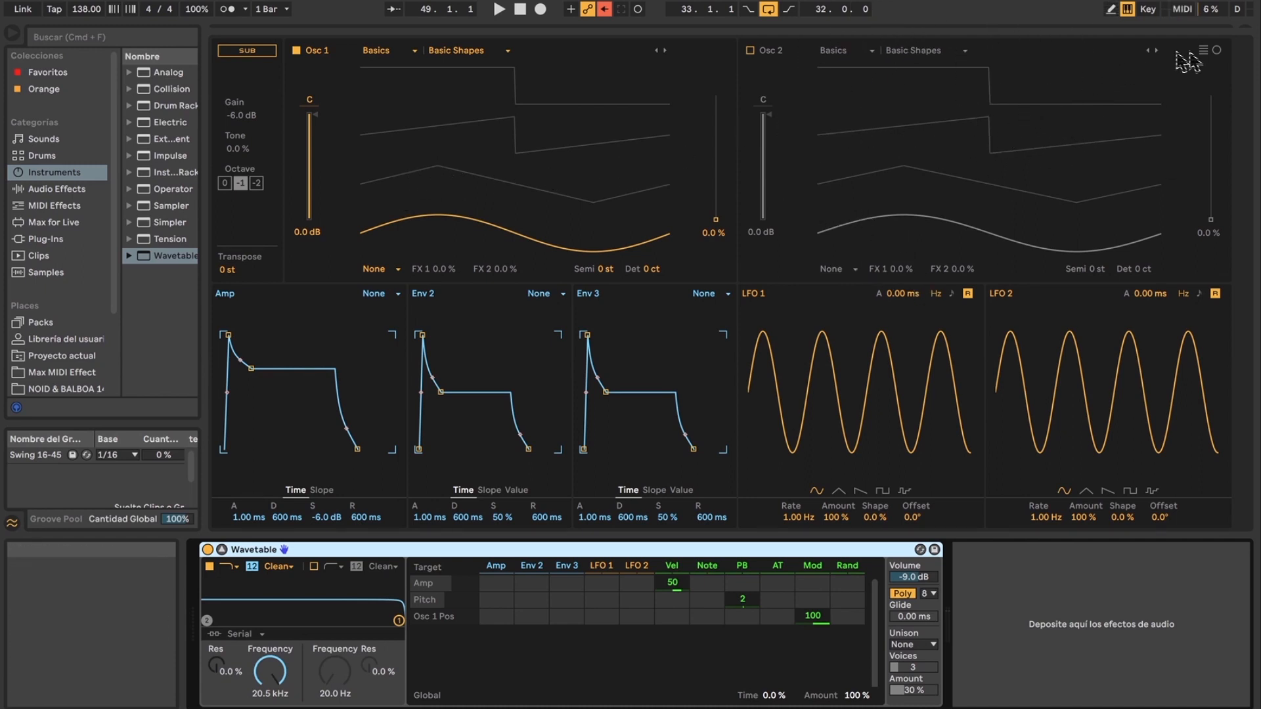
left_click(1217, 51)
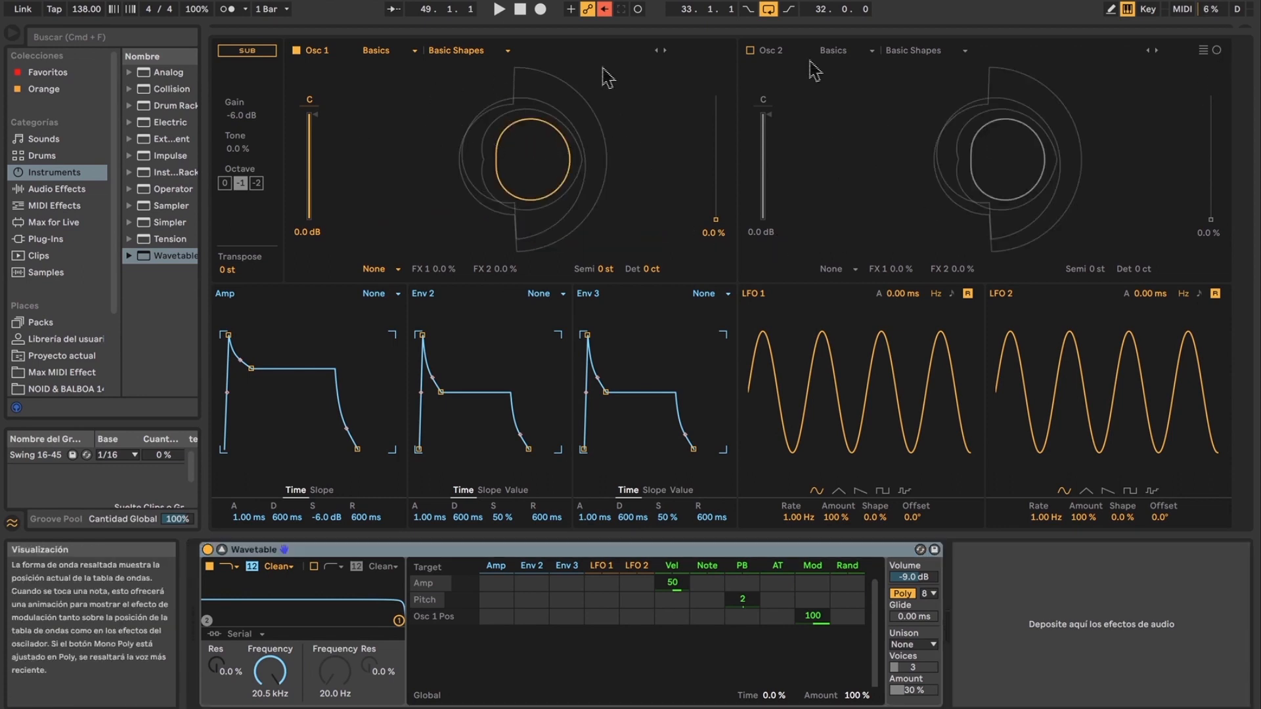
Step: Set oscillator 1 to the Sines 5 wavetable from the Harmonics category
left_click(400, 52)
left_click(392, 139)
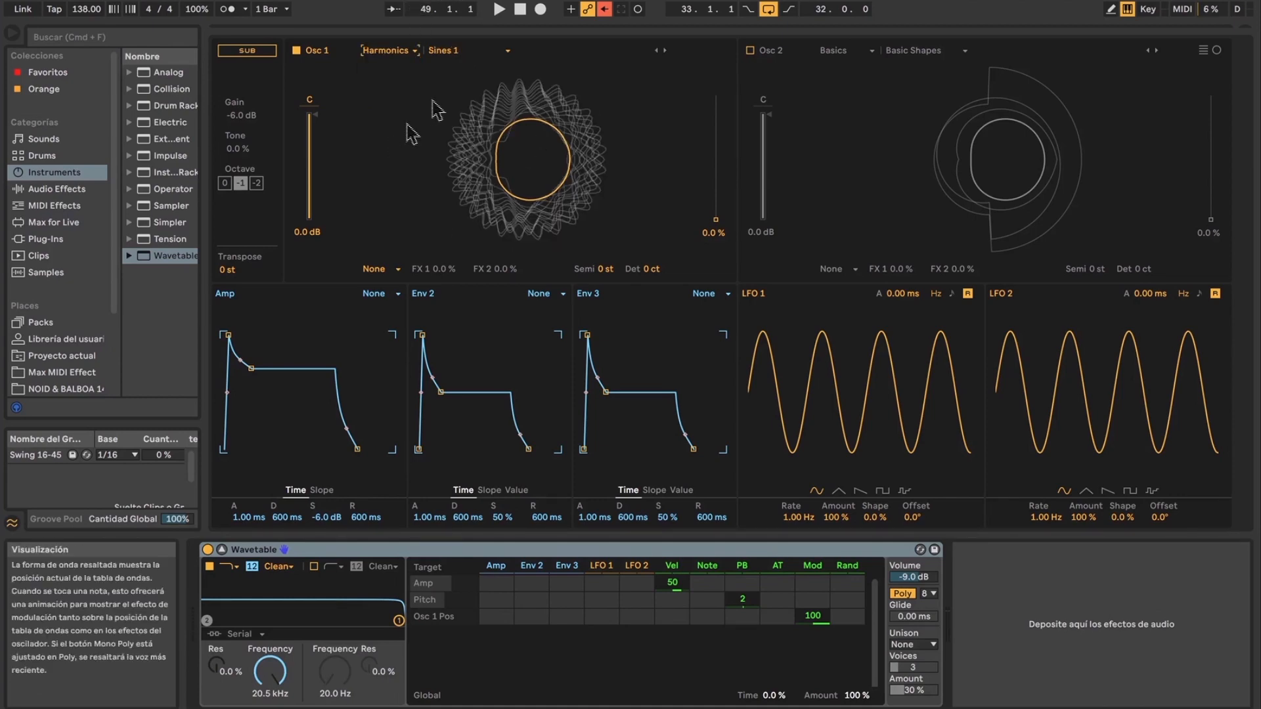
left_click(464, 52)
left_click(473, 116)
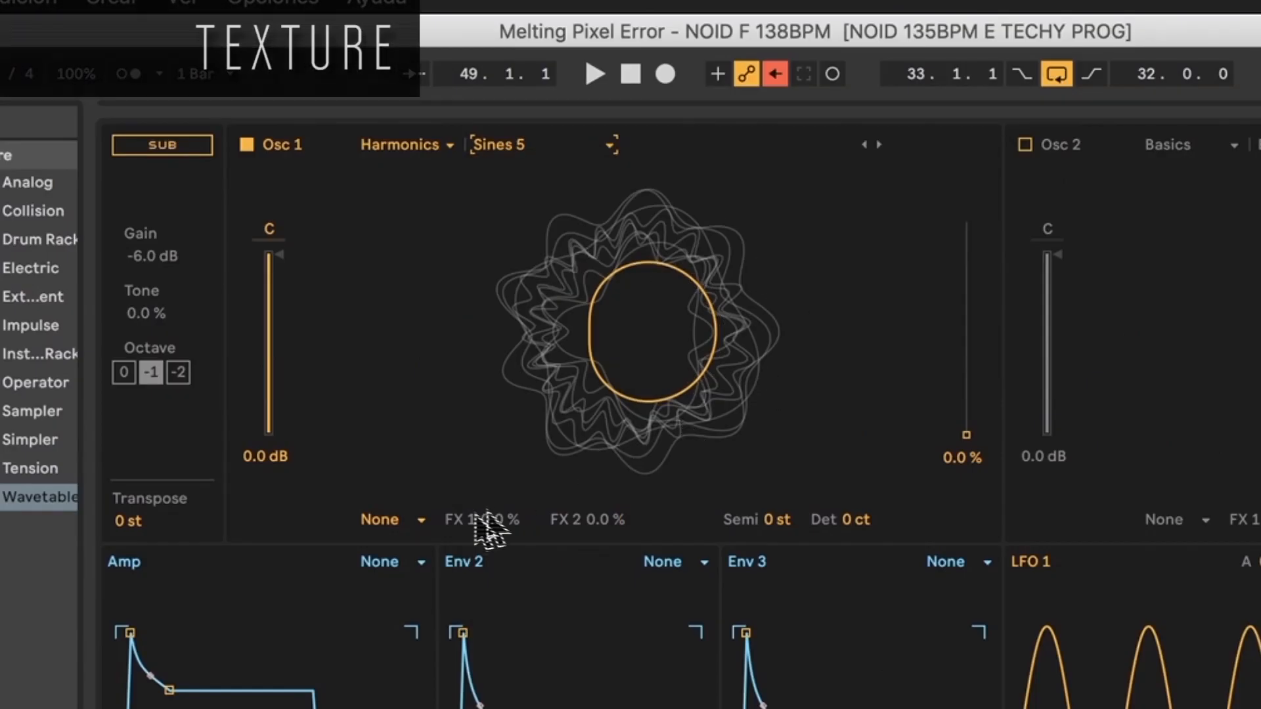
Step: Apply the Fm effect to oscillator 1 with an amount of 68 % and set its wavetable position to 19 %
left_click(407, 520)
left_click(407, 563)
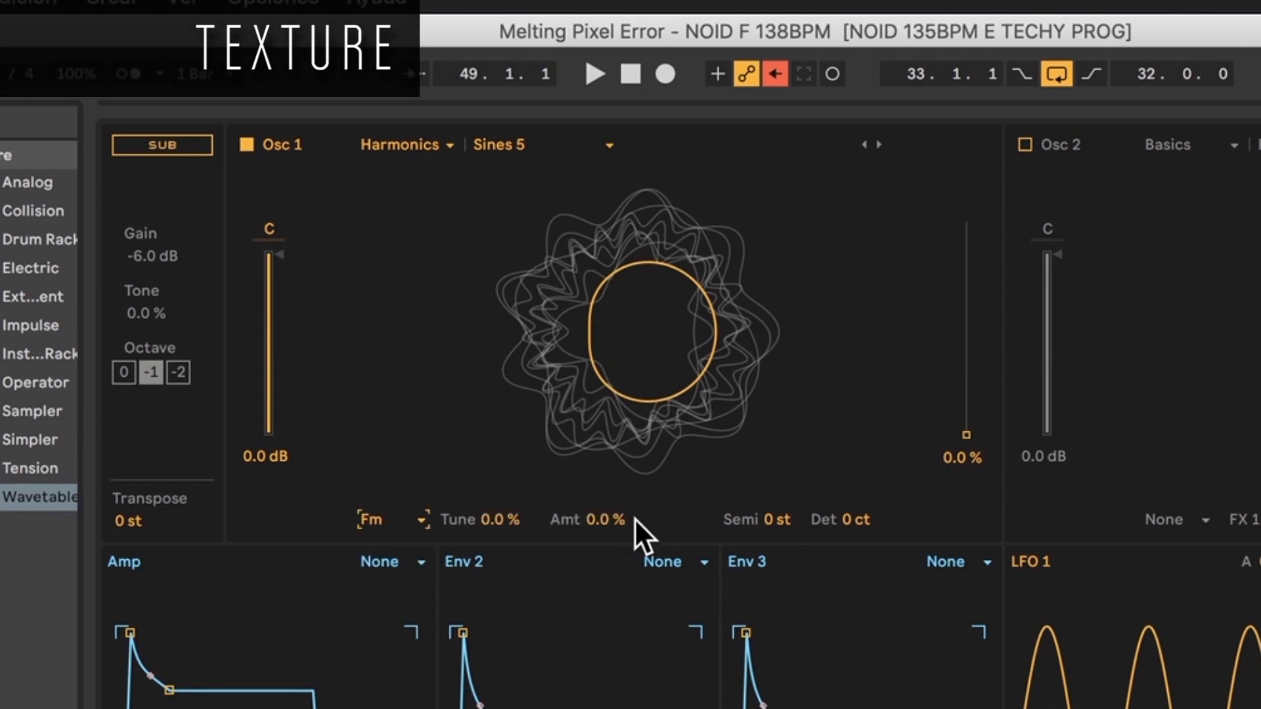
mouse_move(621, 526)
left_mouse_down()
mouse_move(620, 420)
mouse_move(618, 518)
left_mouse_up()
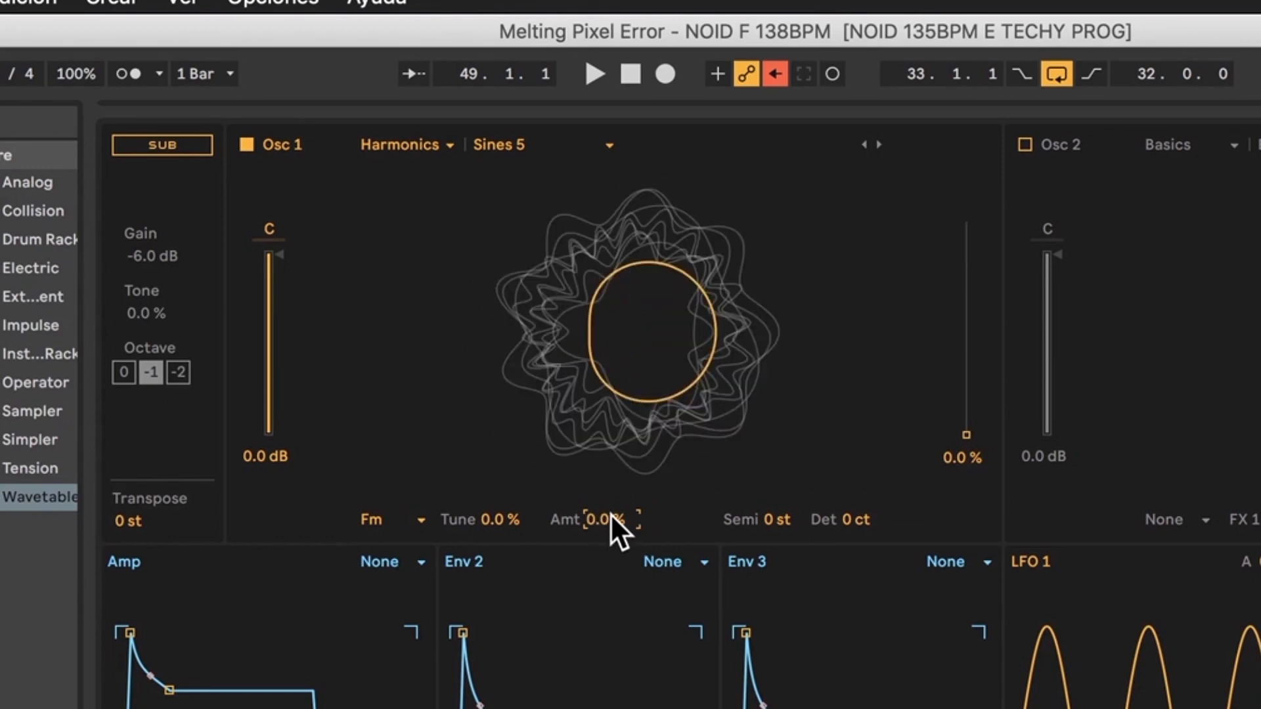
left_click_drag(618, 519, 621, 441)
left_click_drag(970, 439, 966, 303)
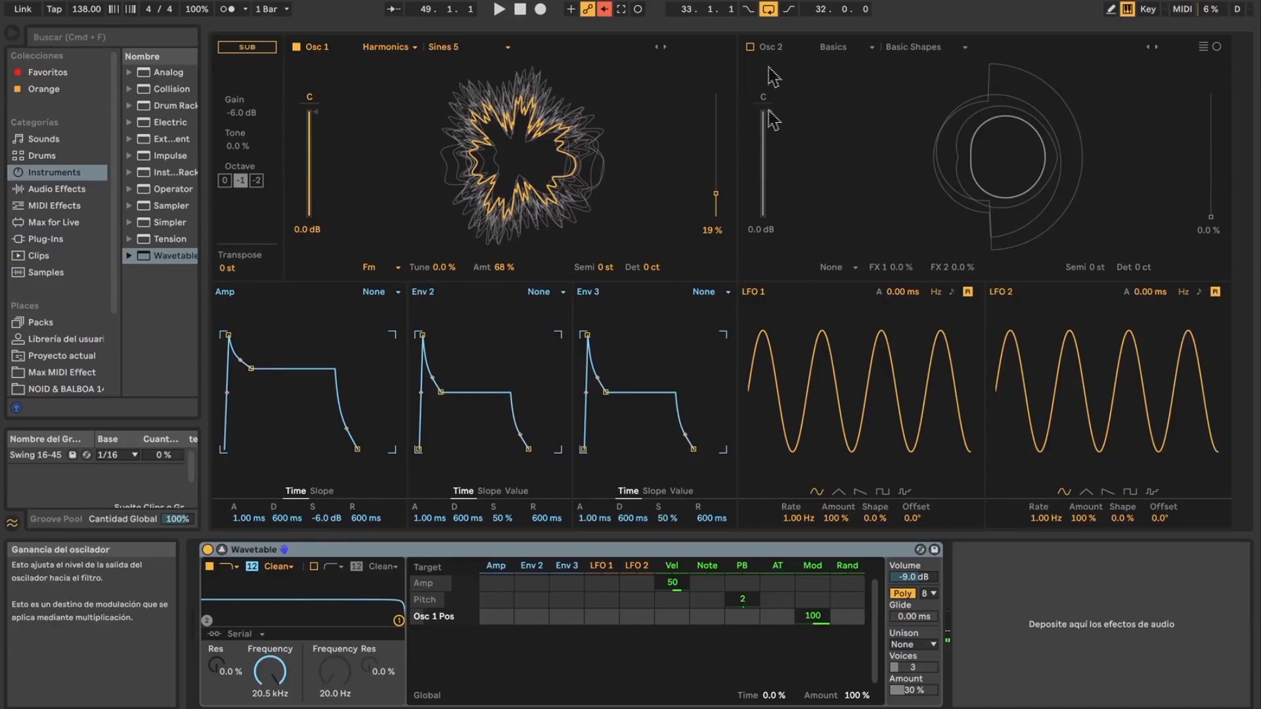
Step: Turn on oscillator 2 and set it to the AhOhOoh wavetable from the Formant category
left_click(750, 47)
left_click(844, 46)
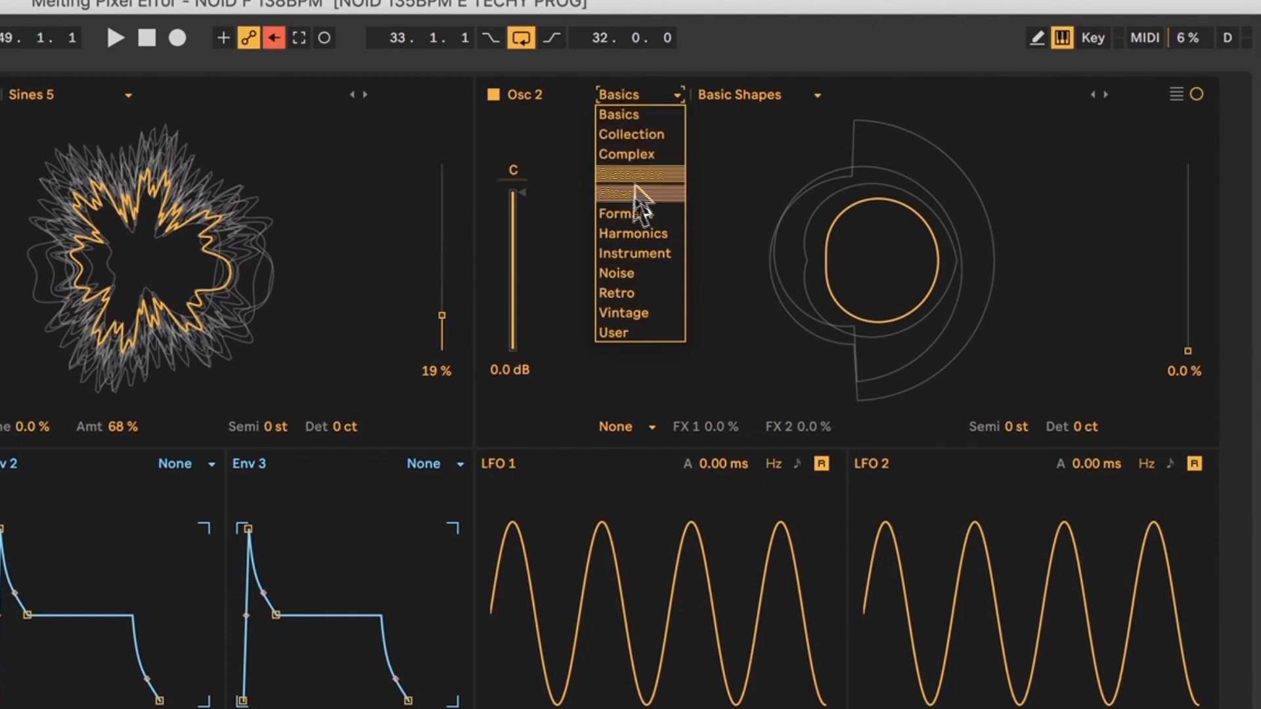
left_click(638, 214)
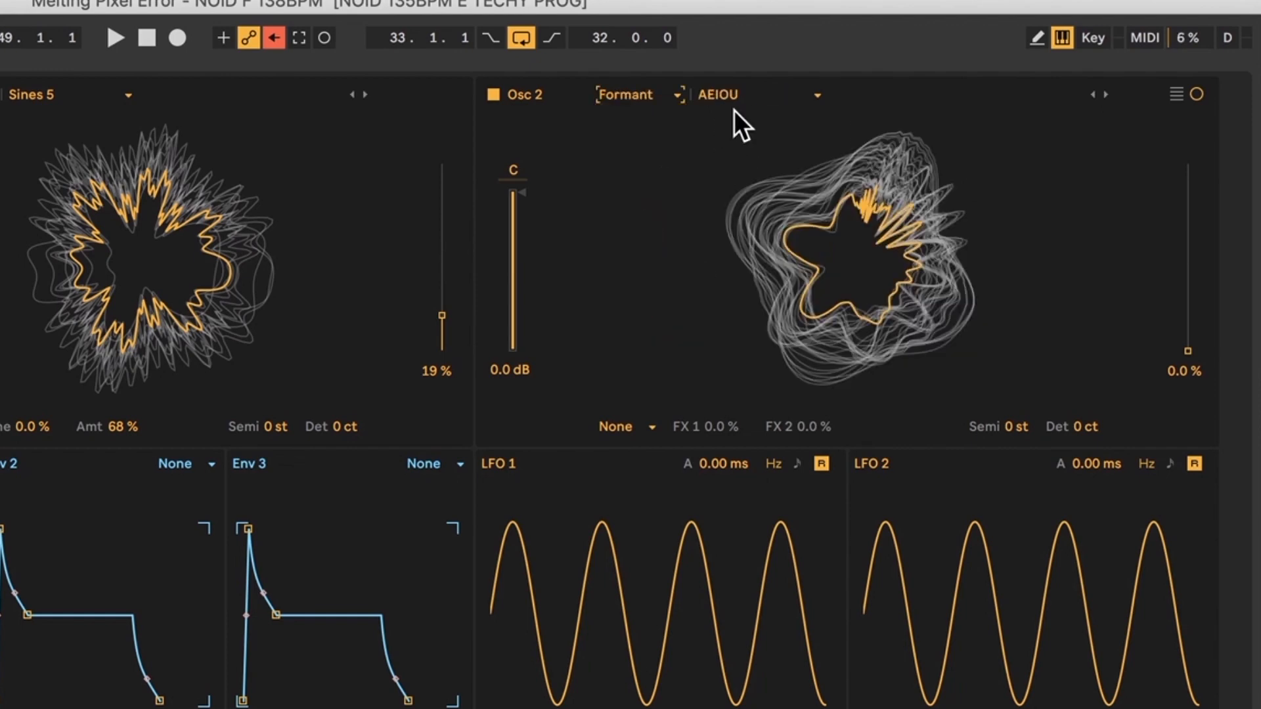
left_click(726, 95)
left_click(737, 133)
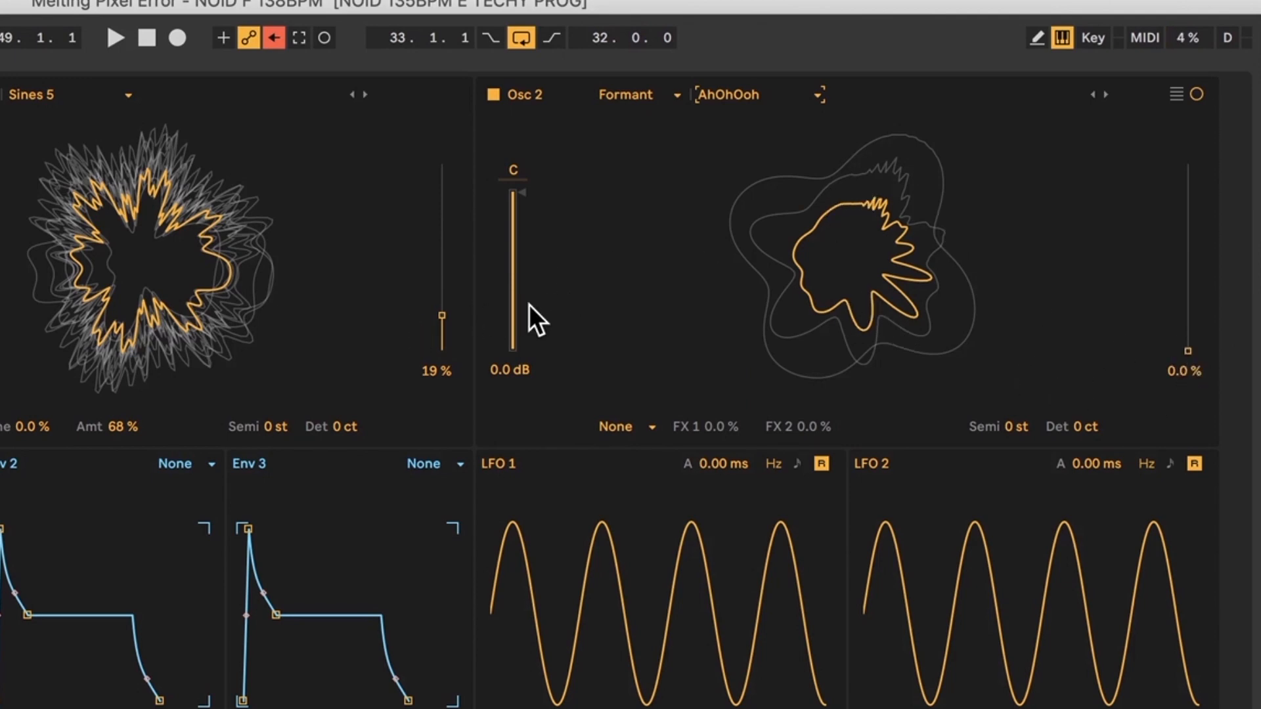
Step: Set oscillator 1's Fm amount to 54 % and apply the Fm effect to oscillator 2
left_click_drag(130, 433, 135, 439)
left_click(654, 428)
left_click(608, 461)
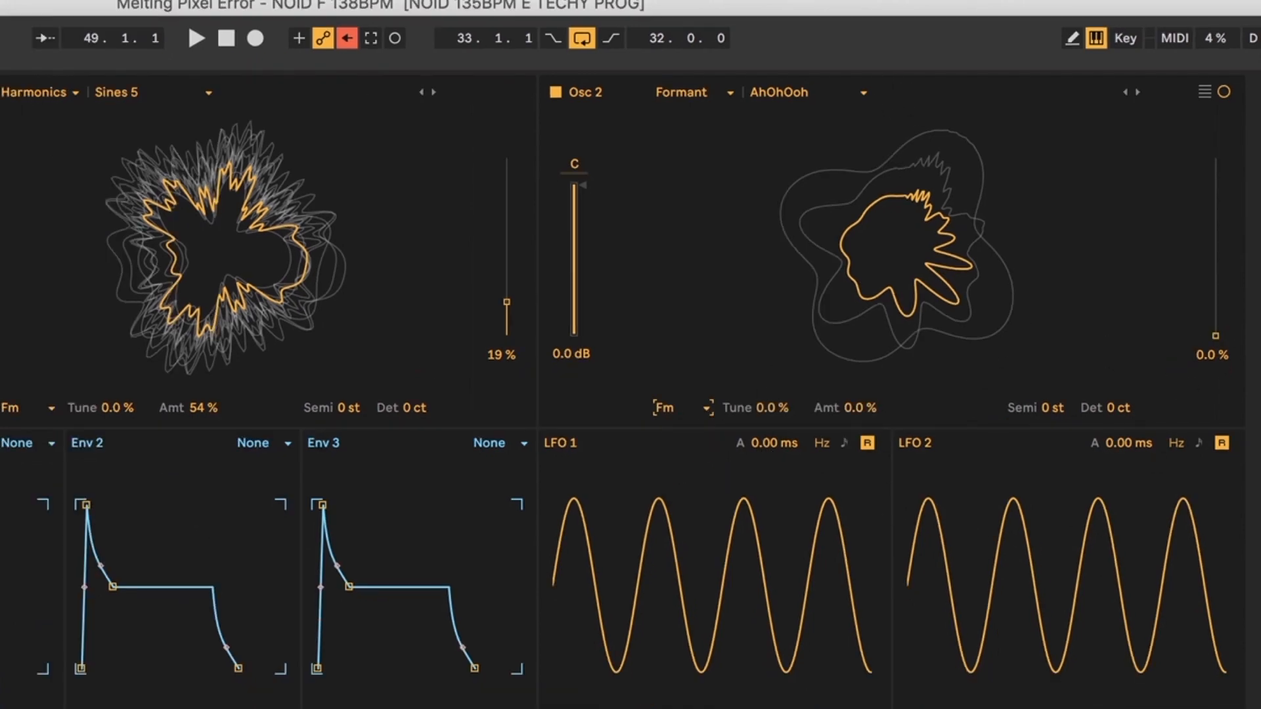
Step: Lower oscillator 1's Fm amount to 0.8 % and set its wavetable position to 2.3 %
left_click_drag(203, 407, 204, 475)
left_click_drag(209, 409, 209, 367)
left_click_drag(205, 406, 205, 441)
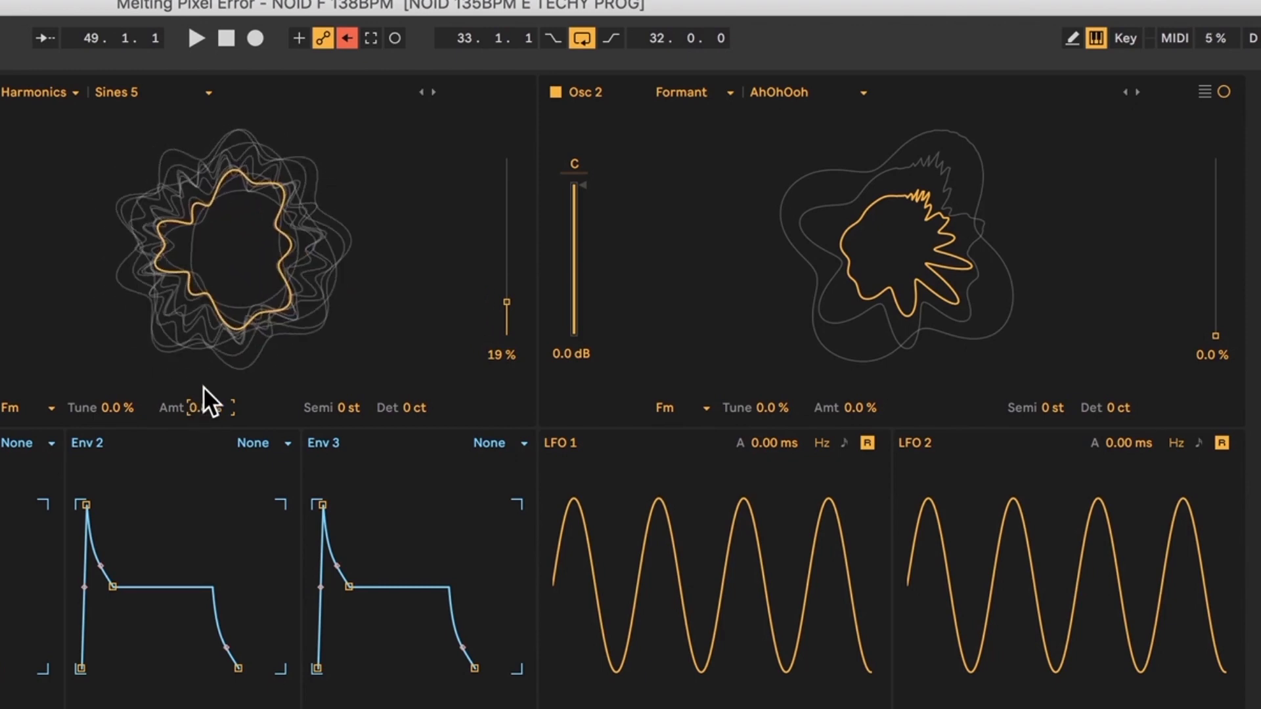
mouse_move(210, 391)
left_mouse_down()
mouse_move(211, 354)
mouse_move(211, 391)
left_mouse_up()
left_click_drag(504, 303, 504, 338)
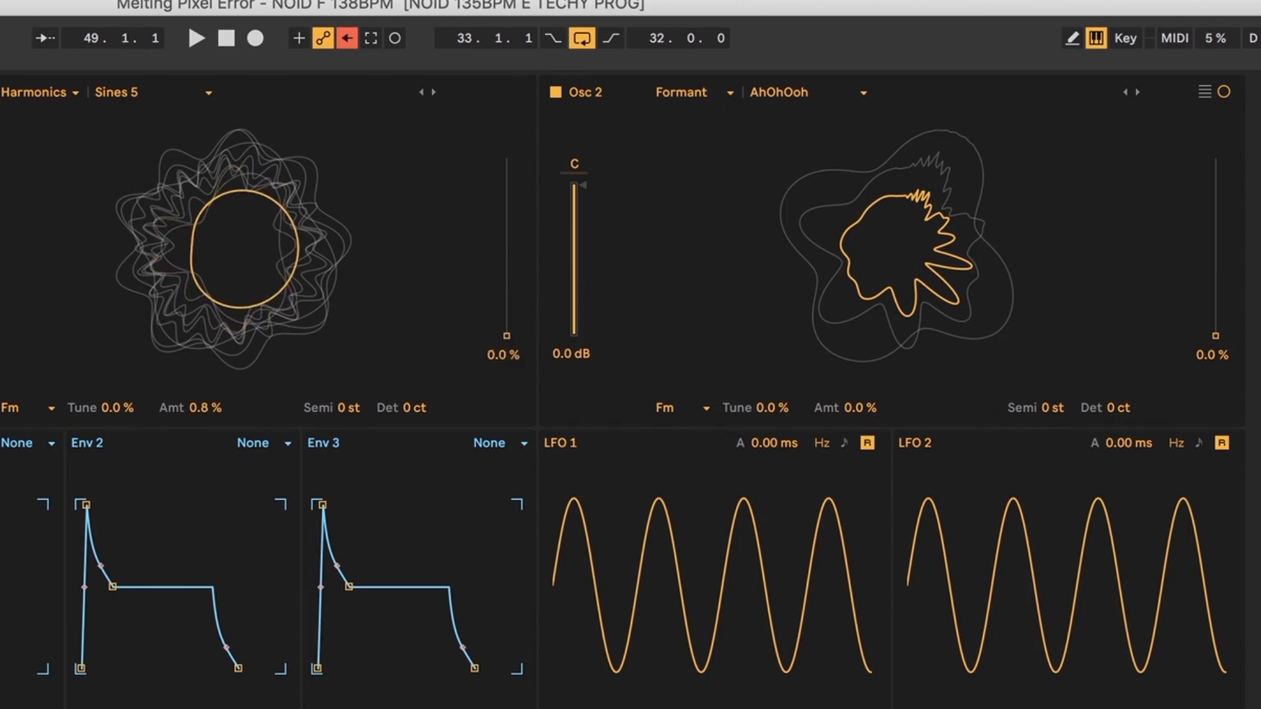
left_click(502, 354)
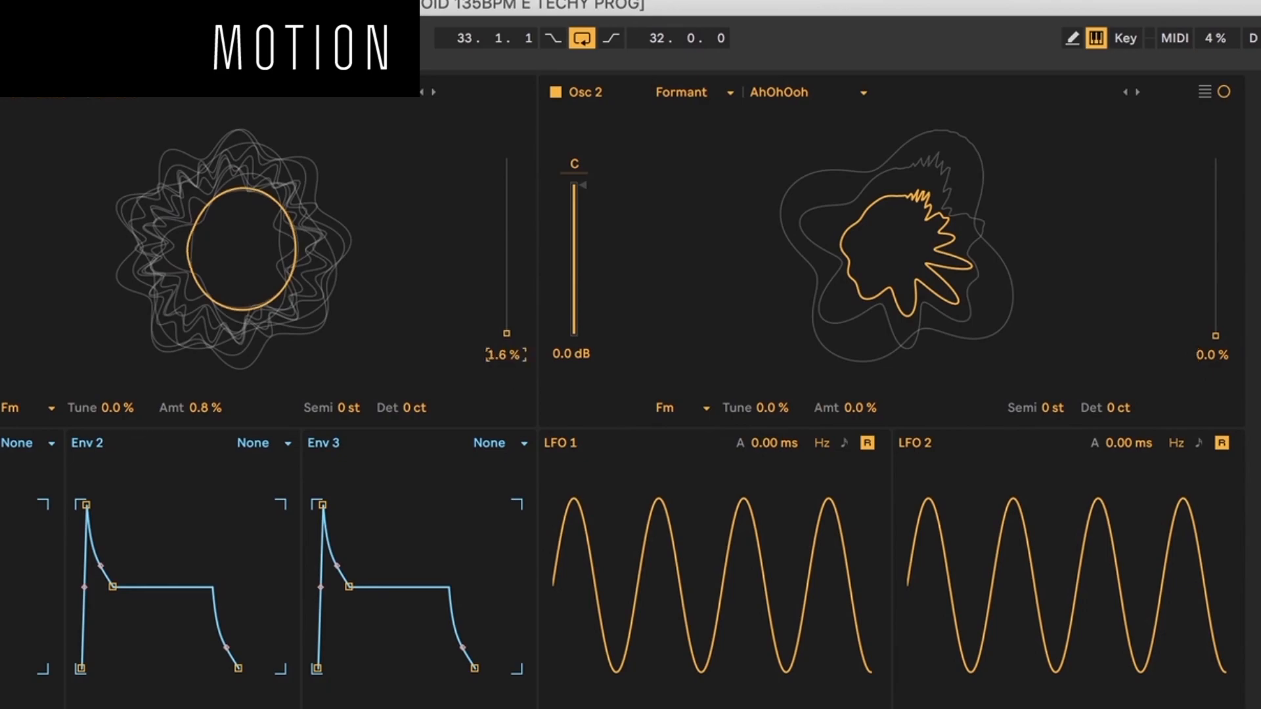
left_click_drag(503, 357, 504, 353)
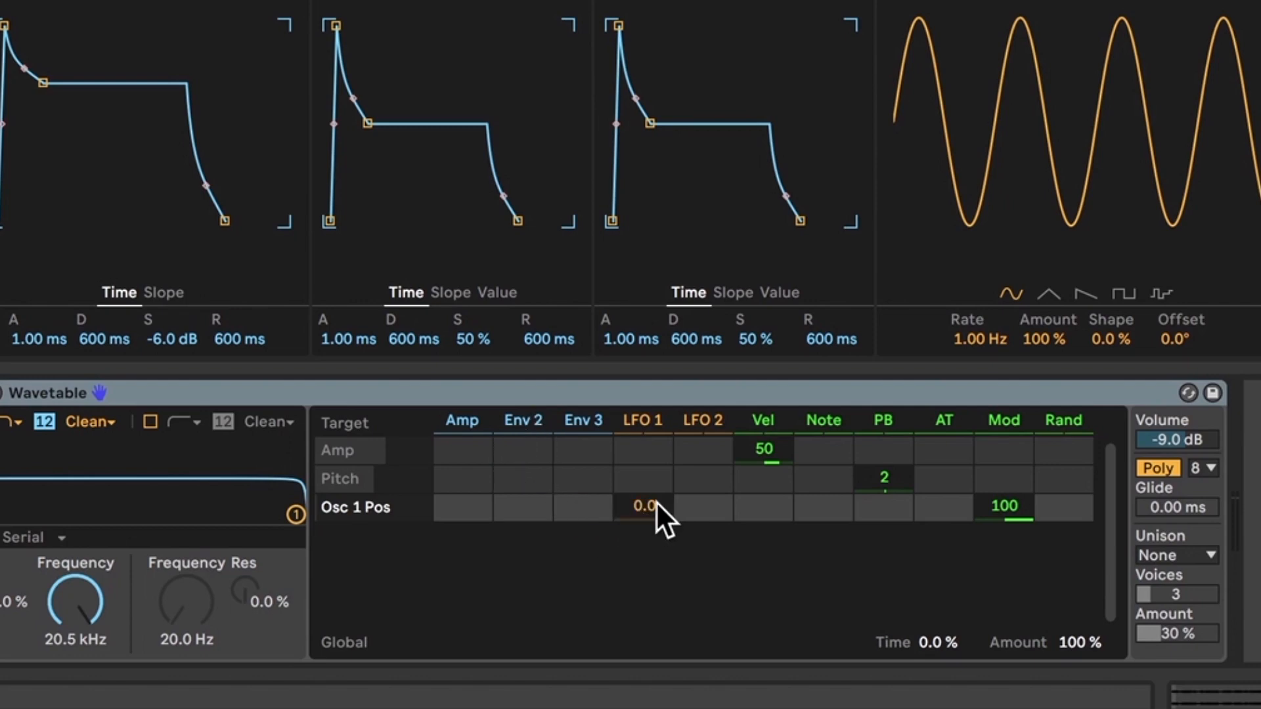
Step: Modulate oscillator 1's position with Env 2 by 52, shape Env 2 to 0 ms attack, 4.11 s decay and 54 % sustain, and audition a note
left_click_drag(534, 506, 534, 499)
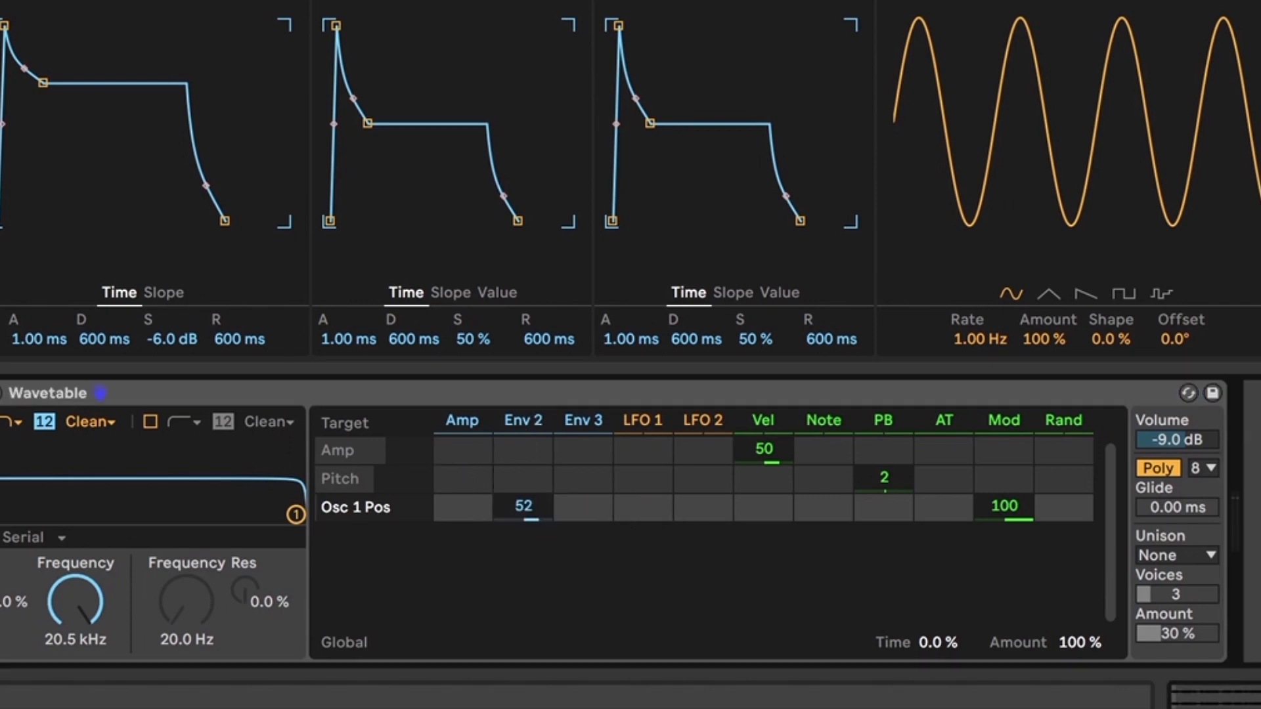
left_click_drag(332, 29, 328, 27)
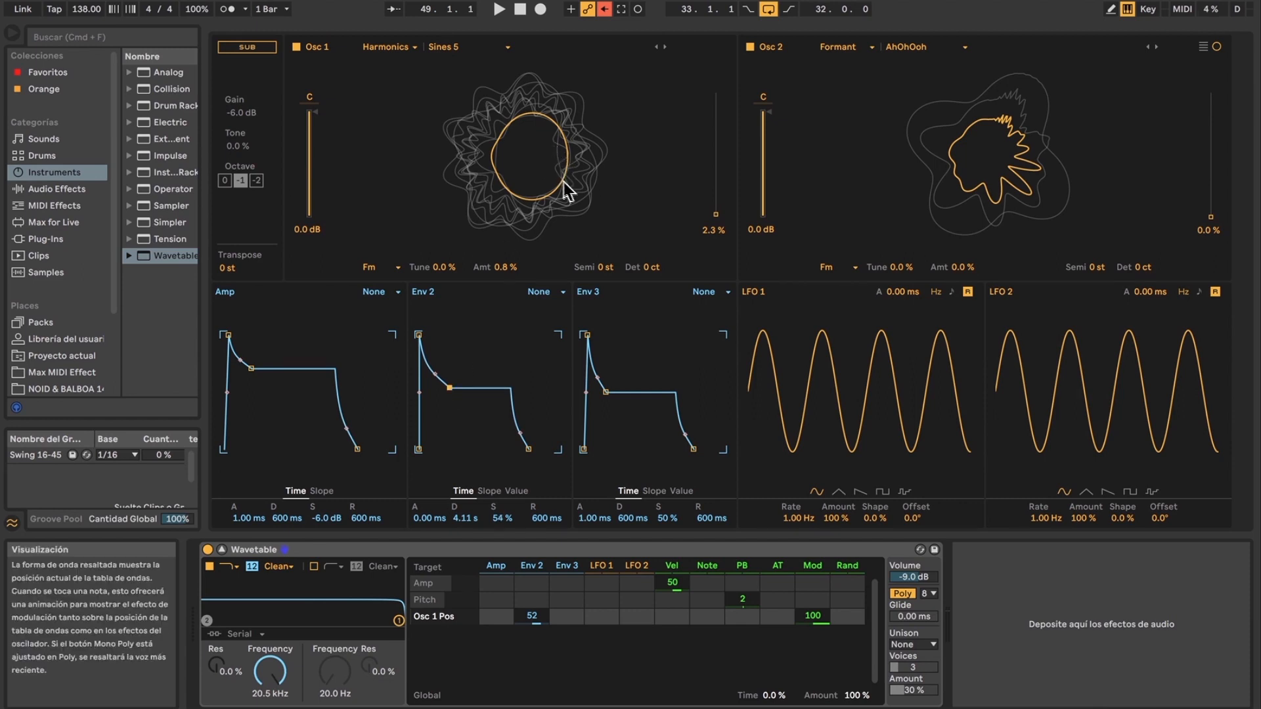
key("a")
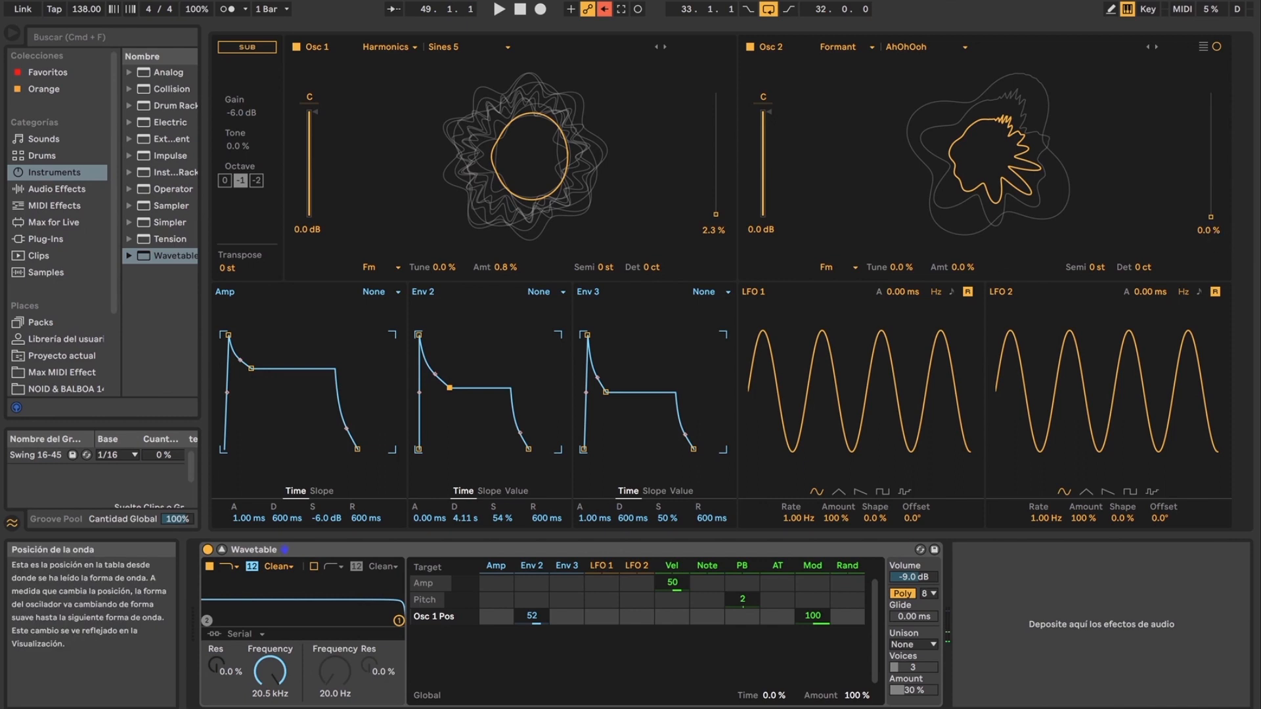
Step: Modulate oscillator 2's position with Env 2 by 42, audition a note, and set the oscillator's base position to 0 %
left_click_drag(1211, 215, 1211, 209)
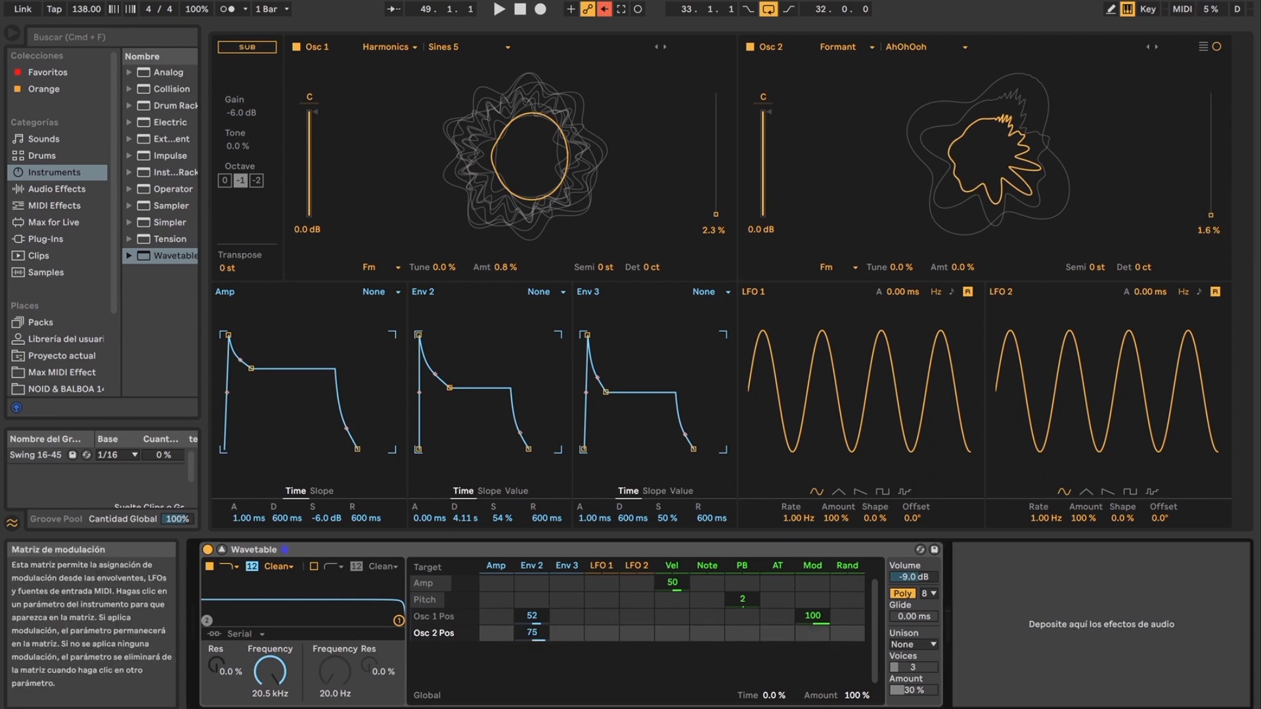
key("a")
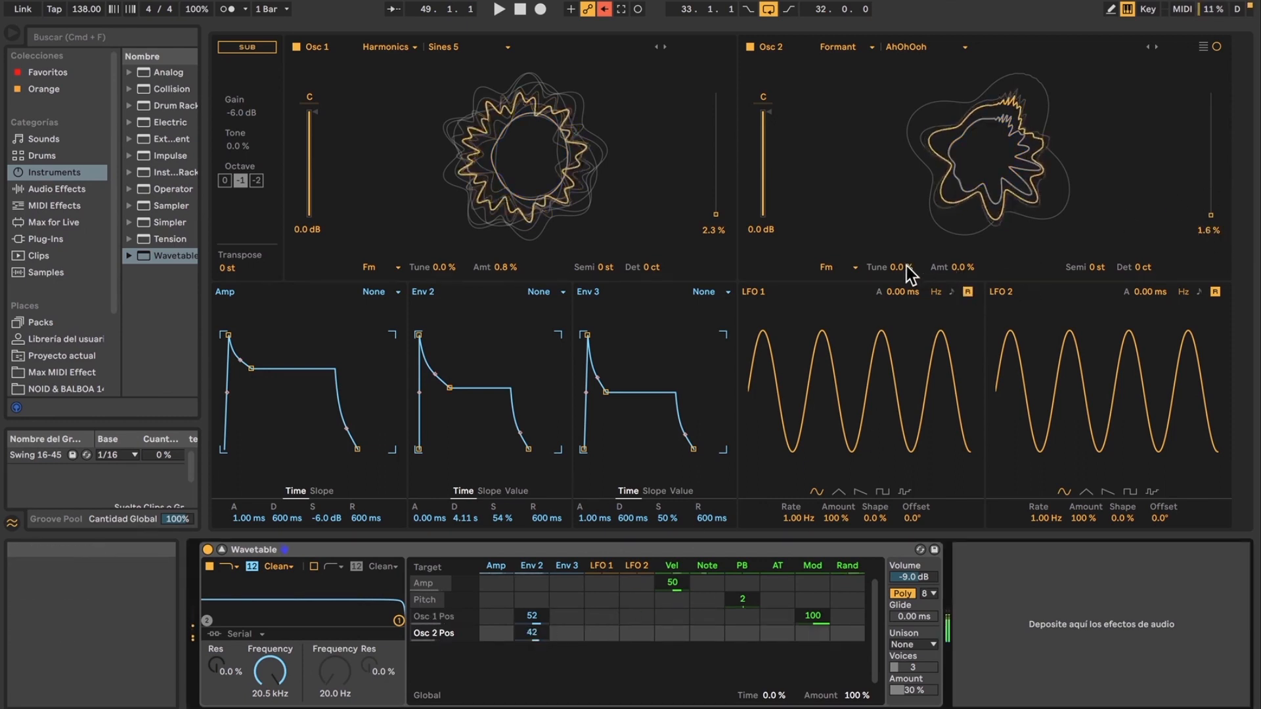
left_click_drag(1205, 233, 1205, 242)
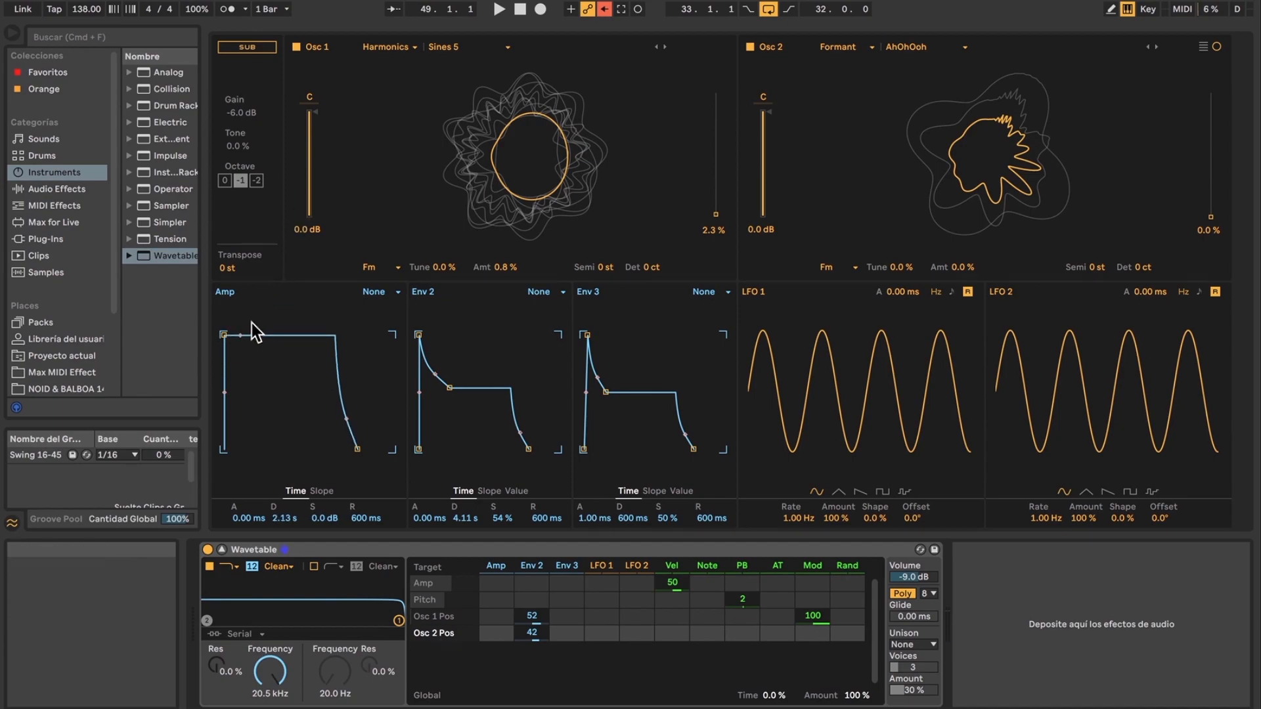
Step: Set the Amp envelope's decay to 4.76 s and adjust Env 2's modulation to 38 for Osc 1 Pos and 67 for Osc 2 Pos
left_click_drag(256, 335, 262, 335)
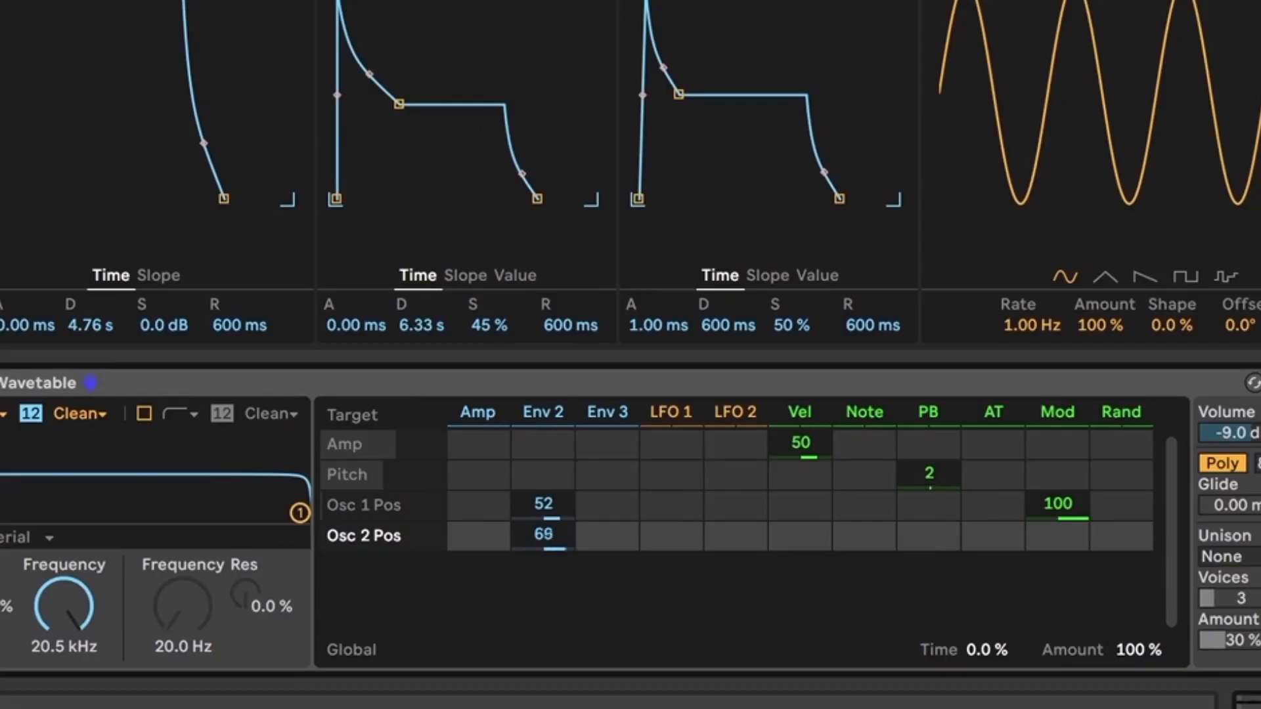
left_click_drag(555, 494, 554, 479)
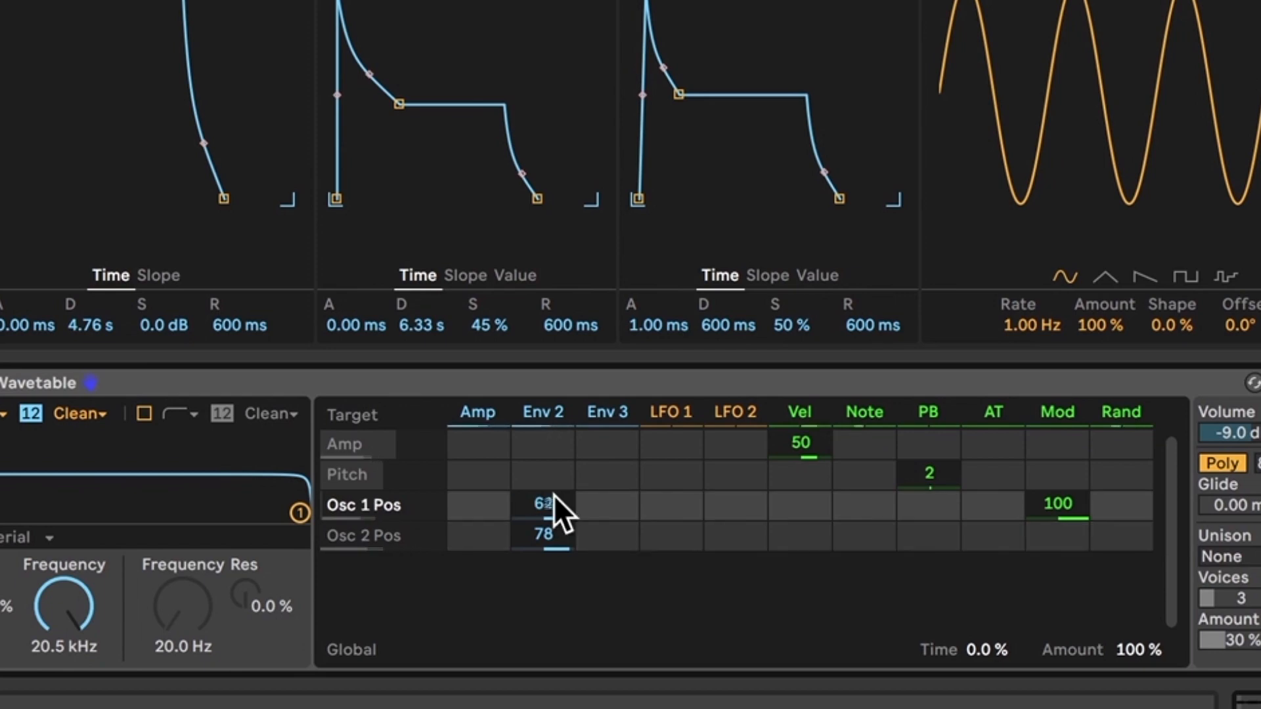
left_click_drag(551, 533, 558, 552)
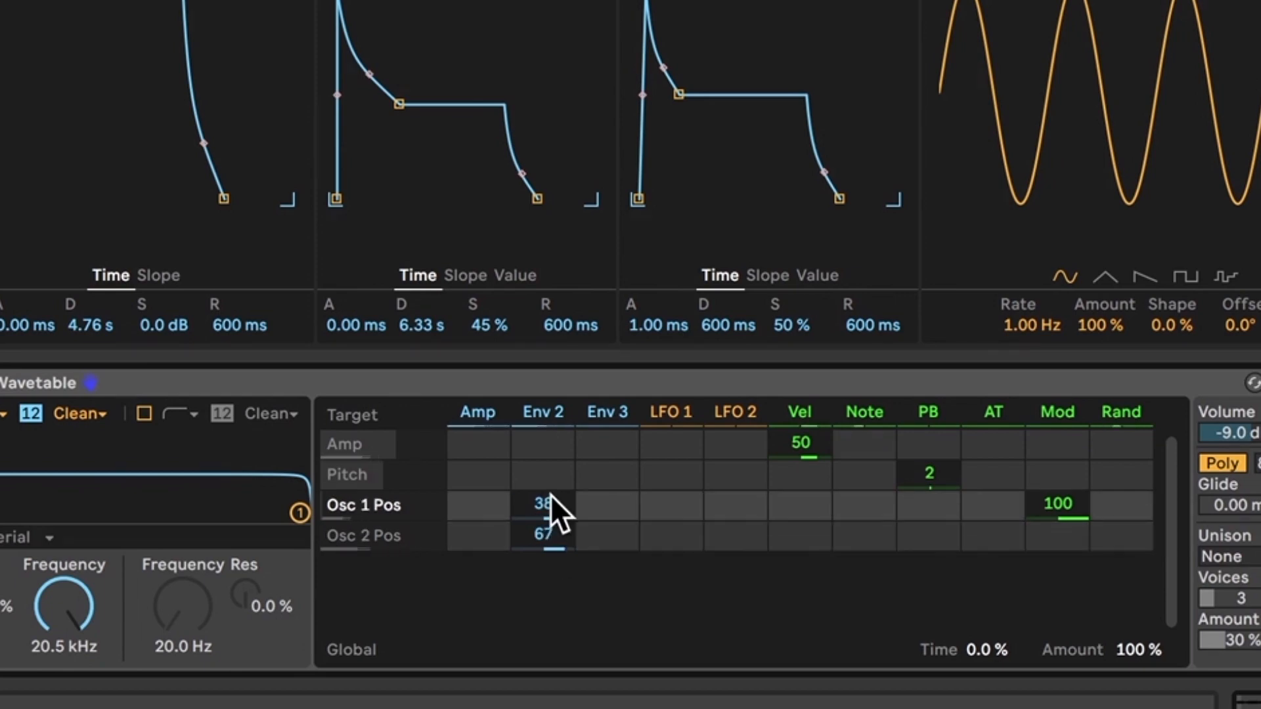
Step: Set Env 2's modulation of Osc 1 Pos to 55 and lower oscillator 1's Fm amount to 0 %
left_click_drag(548, 505, 548, 501)
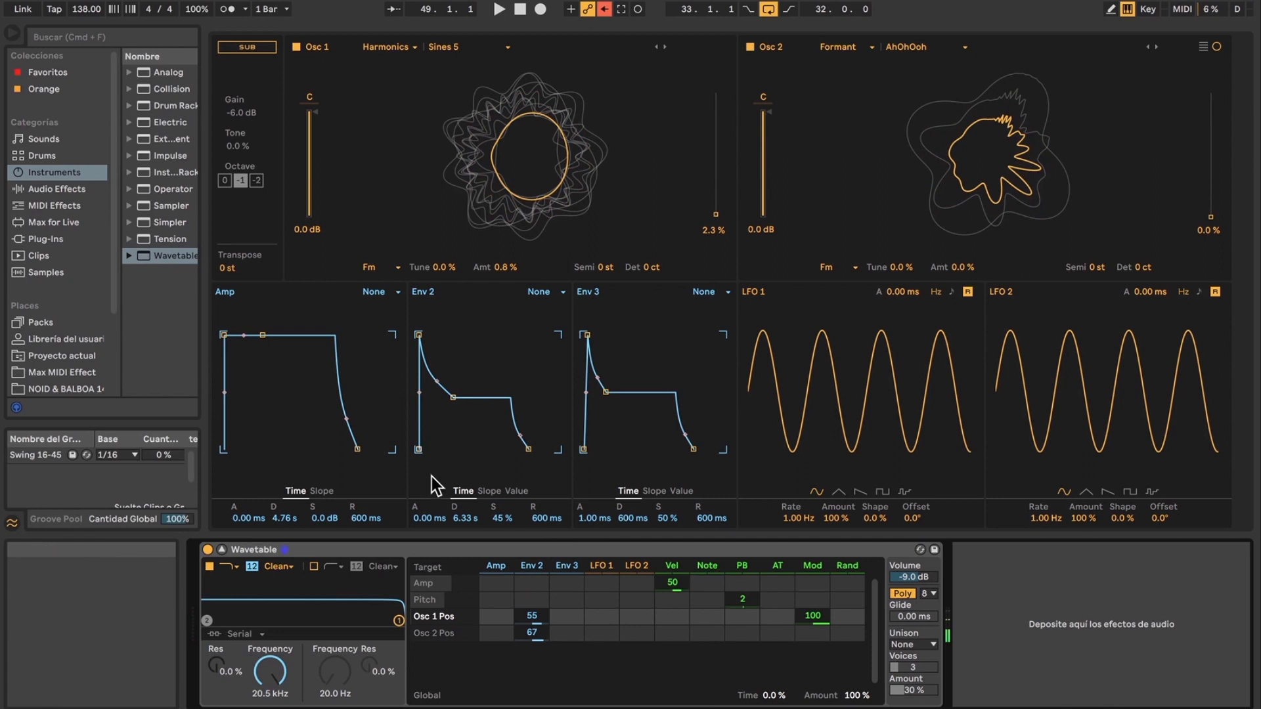
left_click(616, 550)
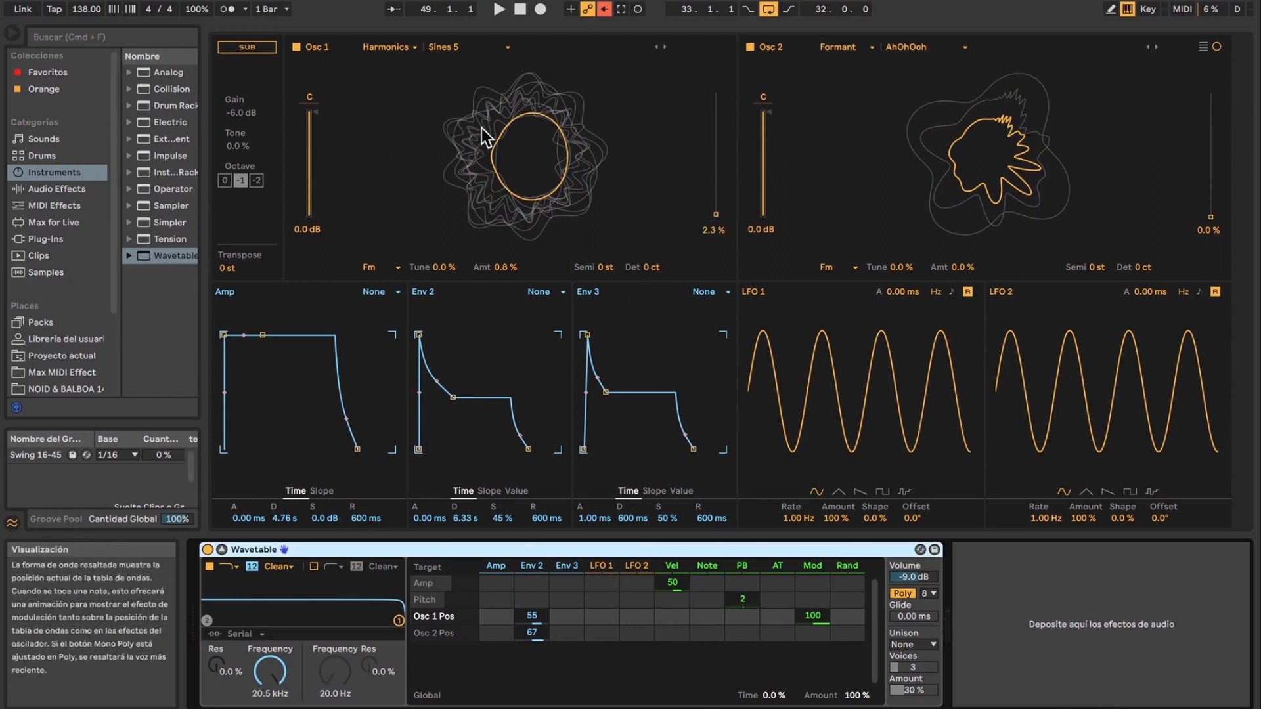
left_click_drag(202, 98, 240, 98)
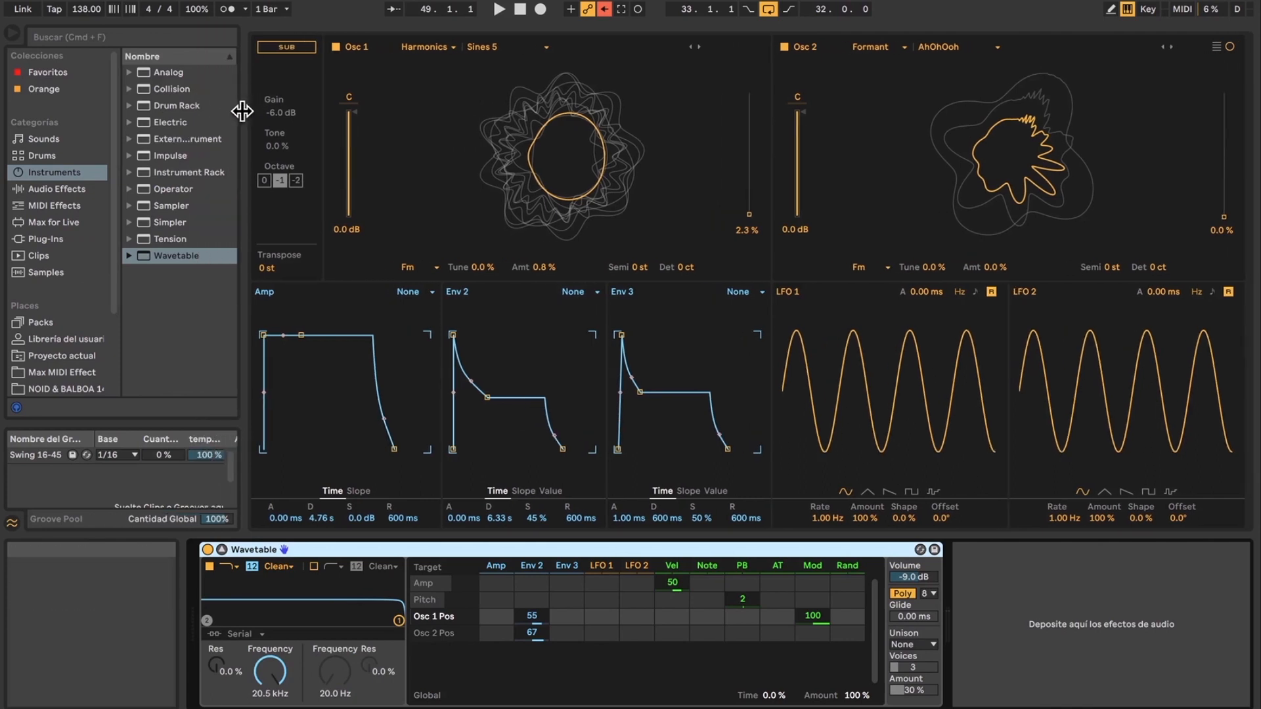
mouse_move(533, 267)
left_mouse_down()
mouse_move(534, 203)
mouse_move(533, 272)
left_mouse_up()
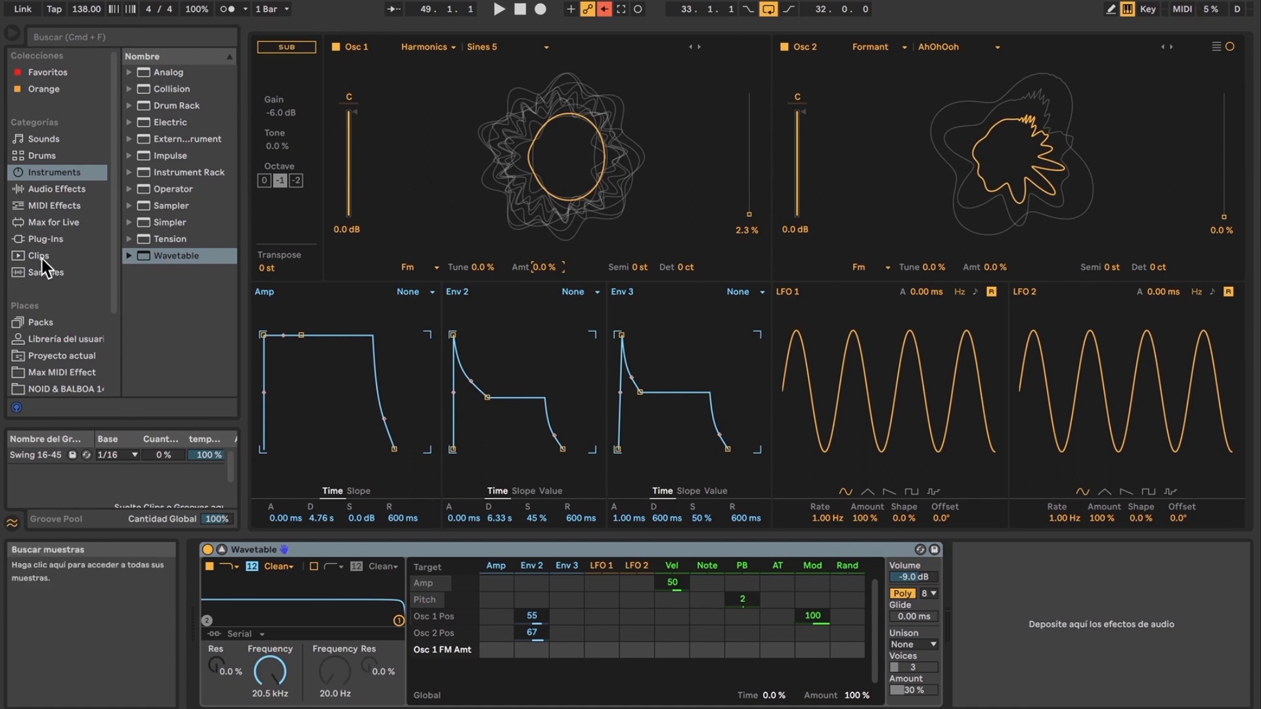
Step: Search the Max for Live devices for LFO and add LFO.amxd after the Wavetable synth
left_click(56, 191)
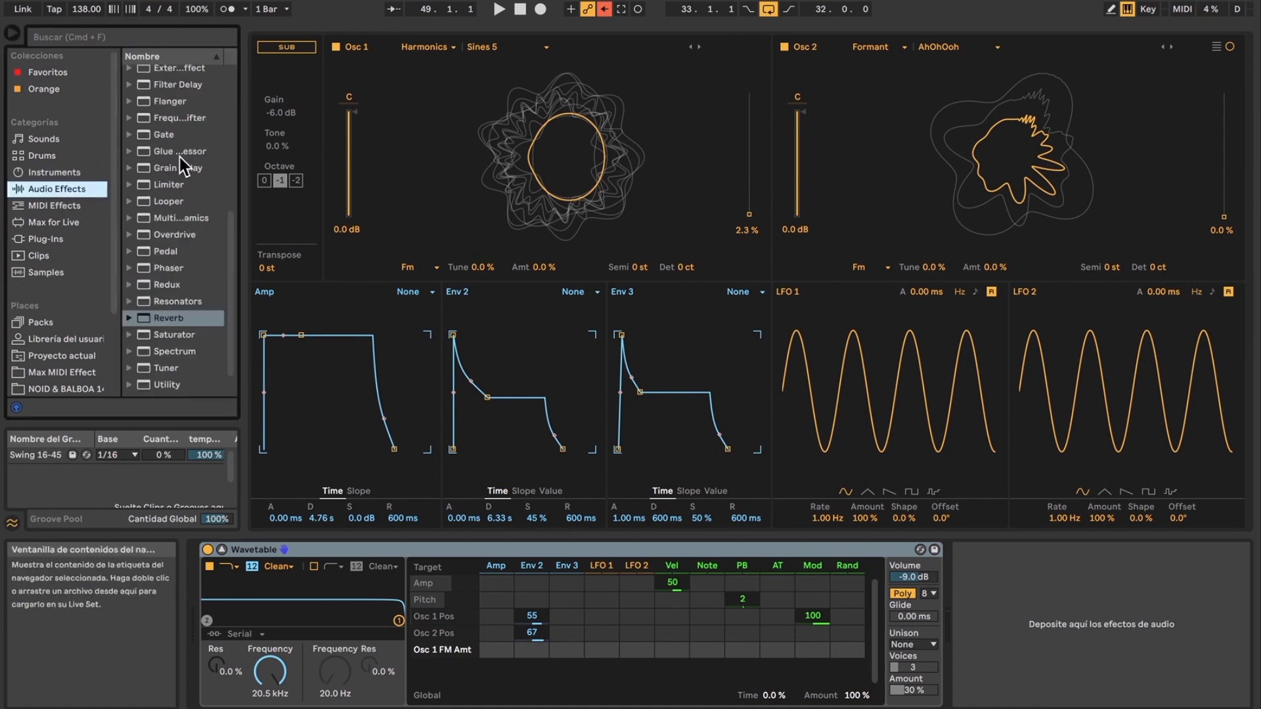
left_click(70, 222)
left_click(136, 39)
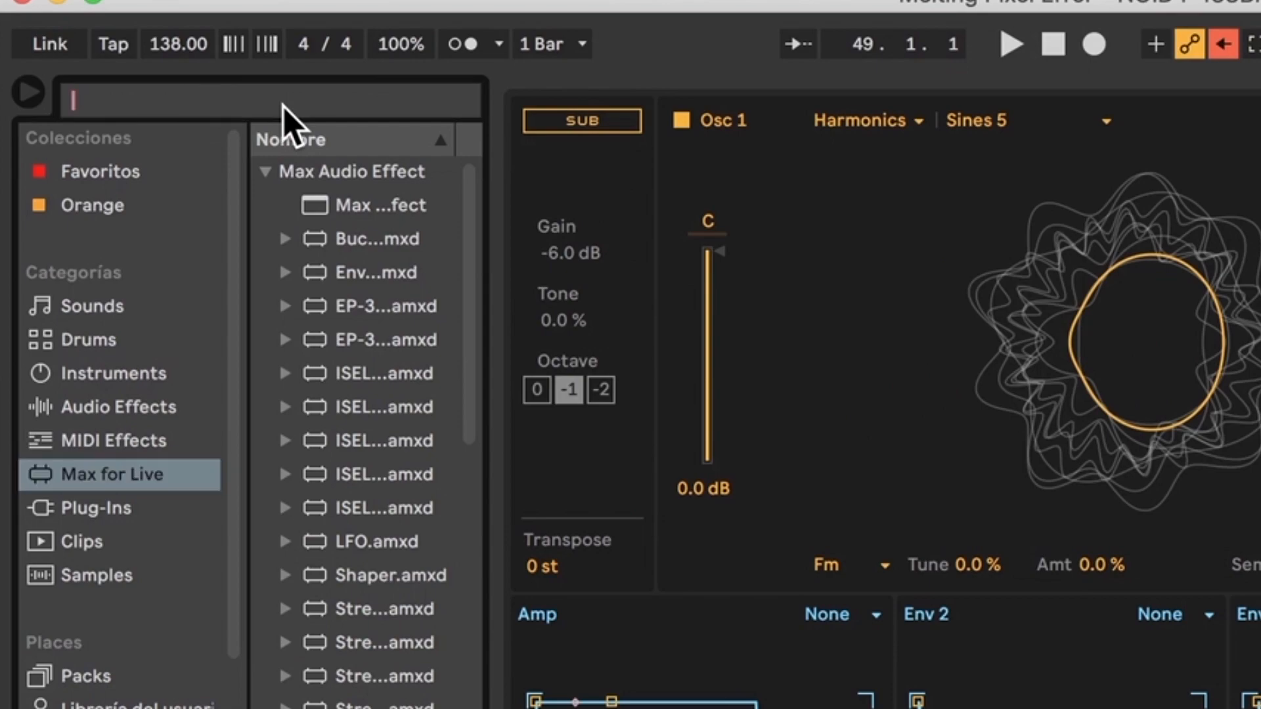
type("LFO")
left_click(371, 253)
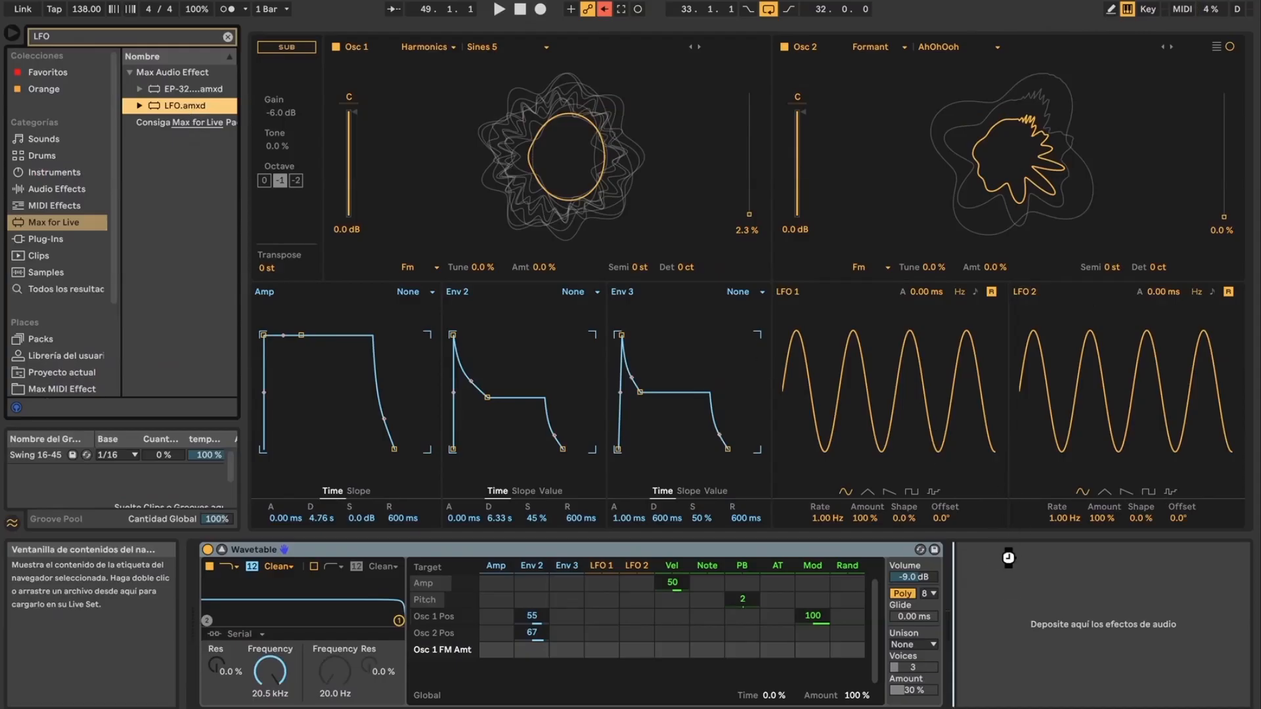
left_click_drag(1010, 555, 1015, 560)
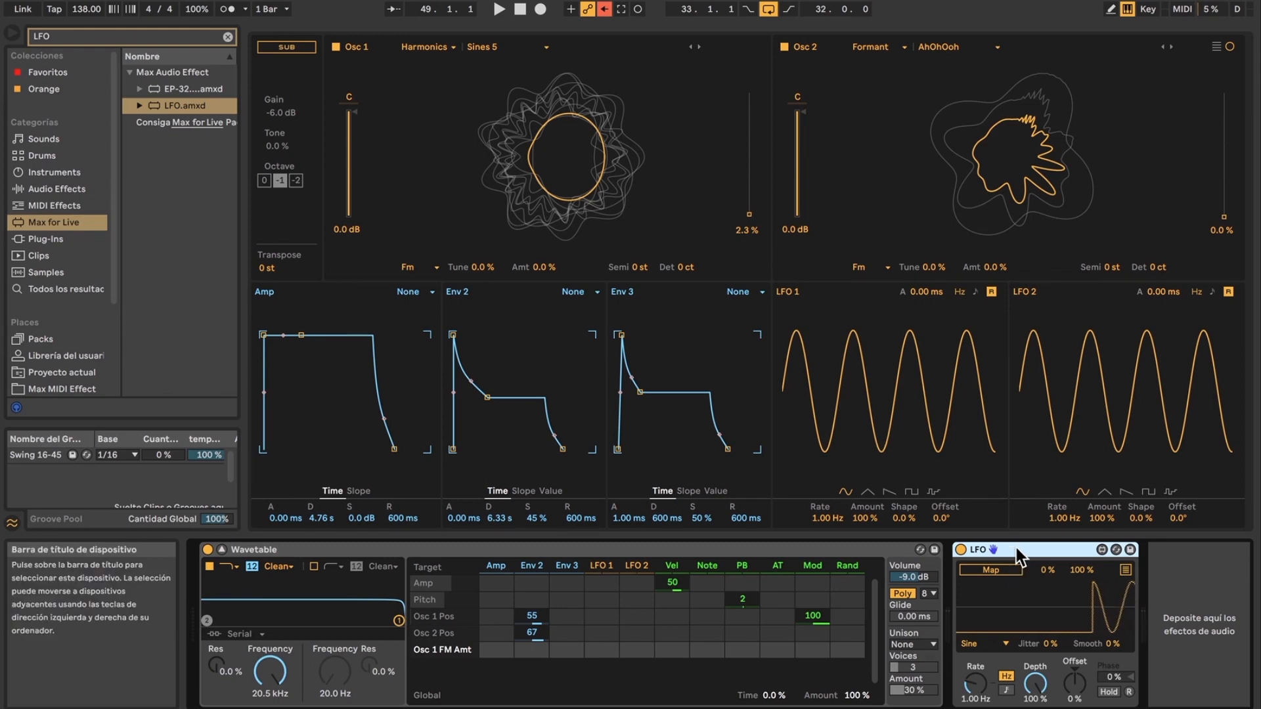
Step: Duplicate the LFO device twice to make three in the chain, and clear the browser search
key("ctrl+d")
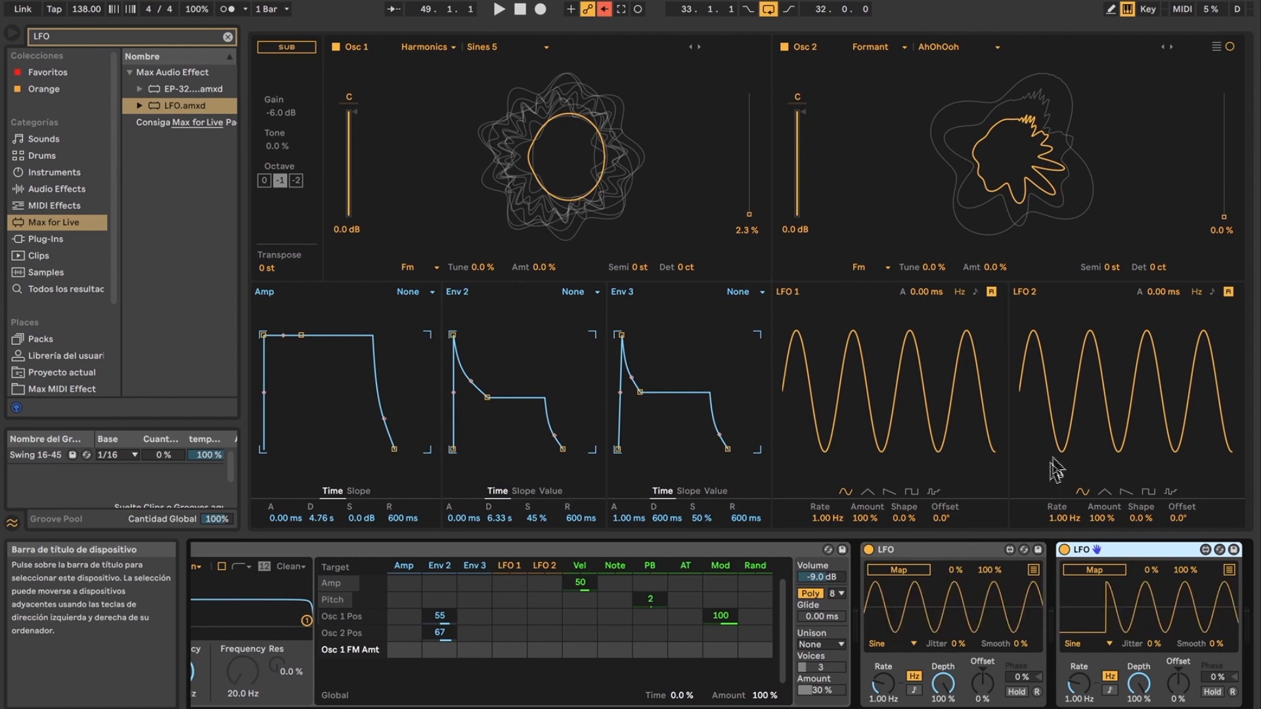
key("ctrl+d")
left_click(774, 553)
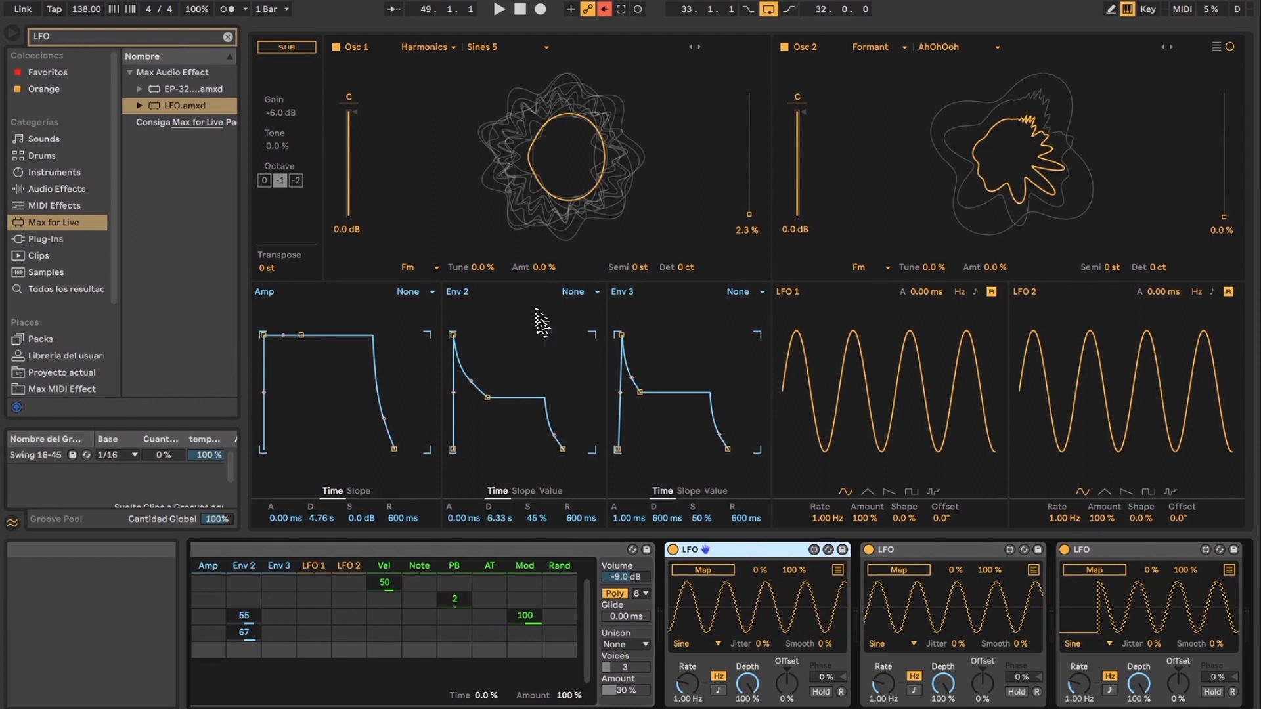
left_click(228, 37)
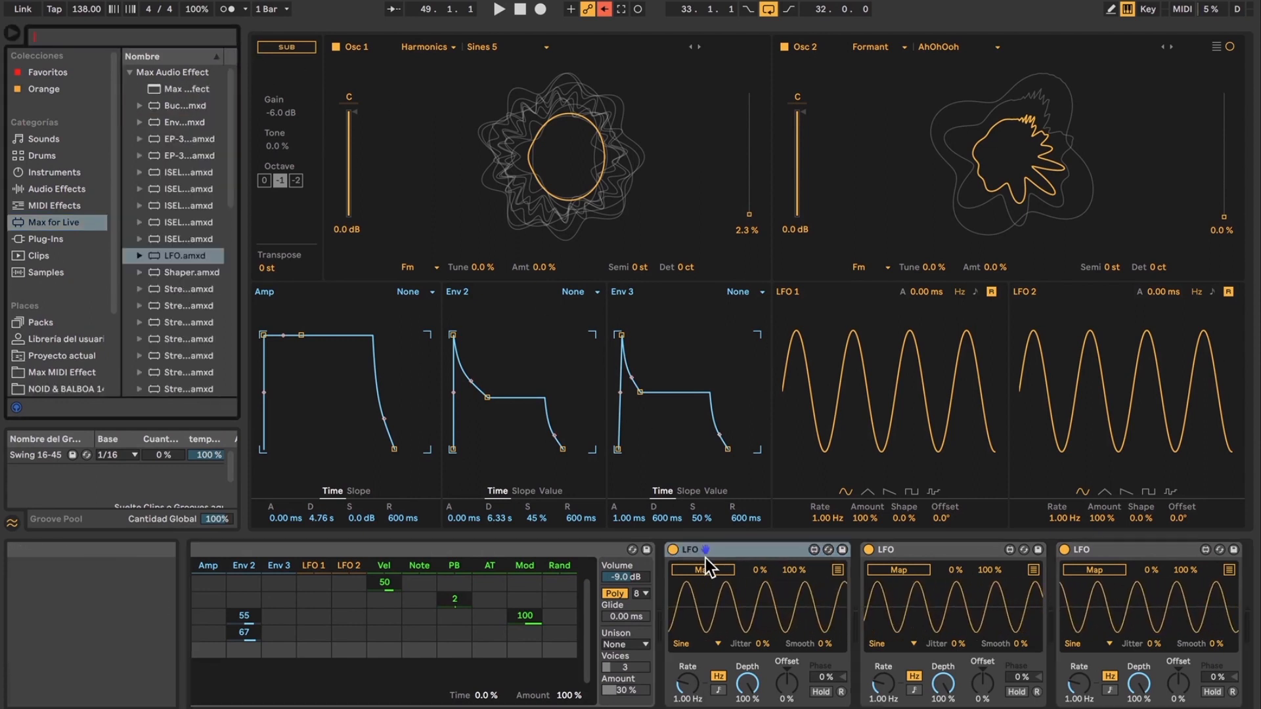
Step: Rename the three LFO devices, in chain order, as RANDOM 1, RANDOM 2 and SINE
left_click(734, 553)
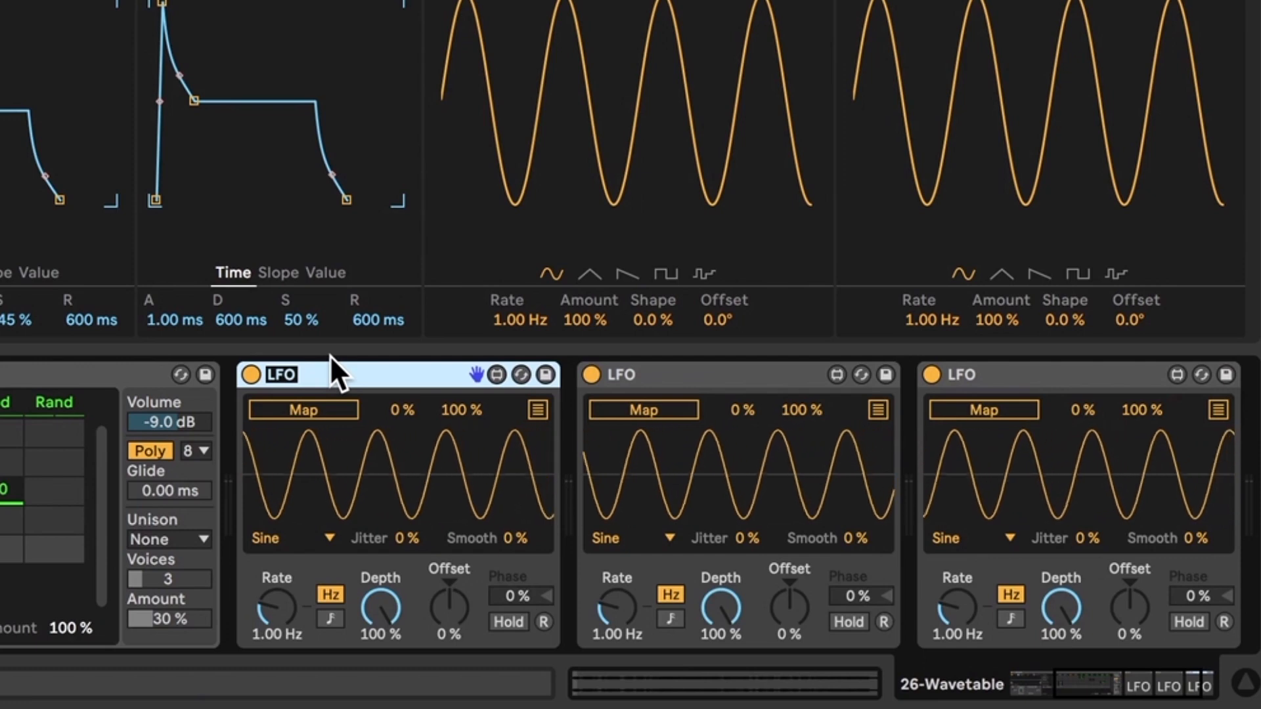
key("super+r")
type("RANDOM 1")
left_click(661, 375)
key("super+r")
type("RANDOM 2")
key("Return")
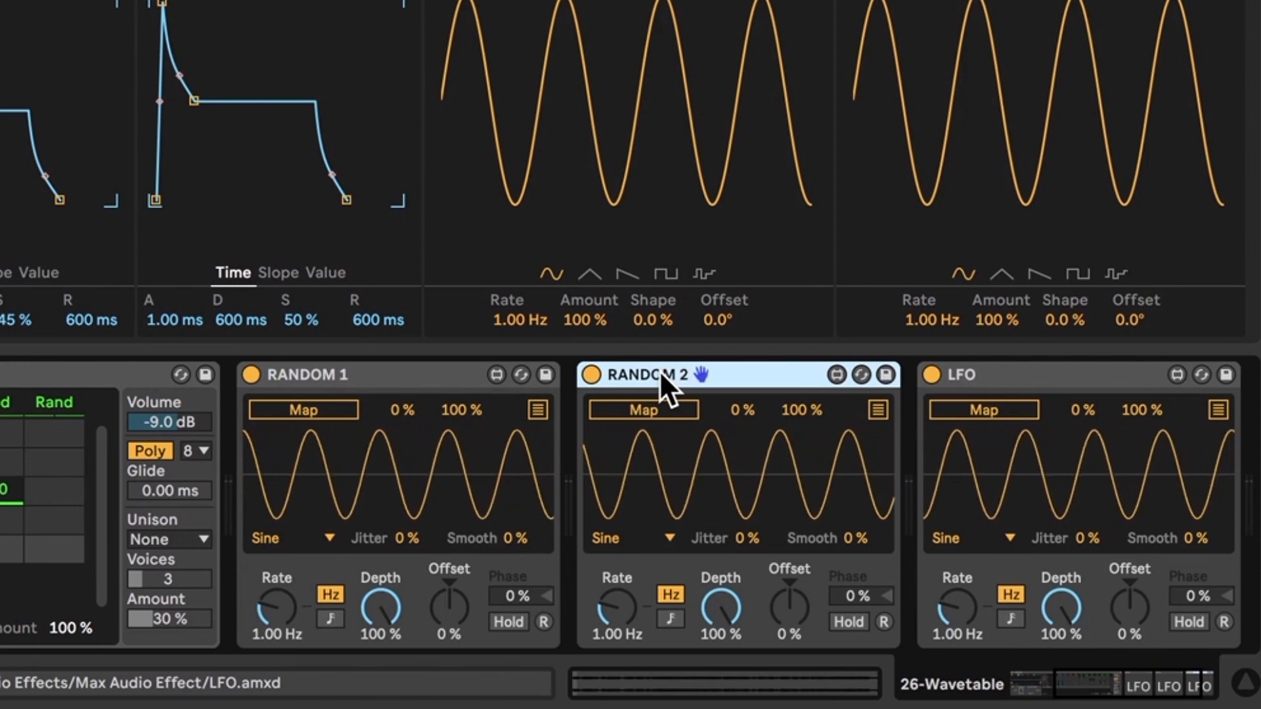
left_click(978, 372)
key("super+r")
type("SINE")
key("Return")
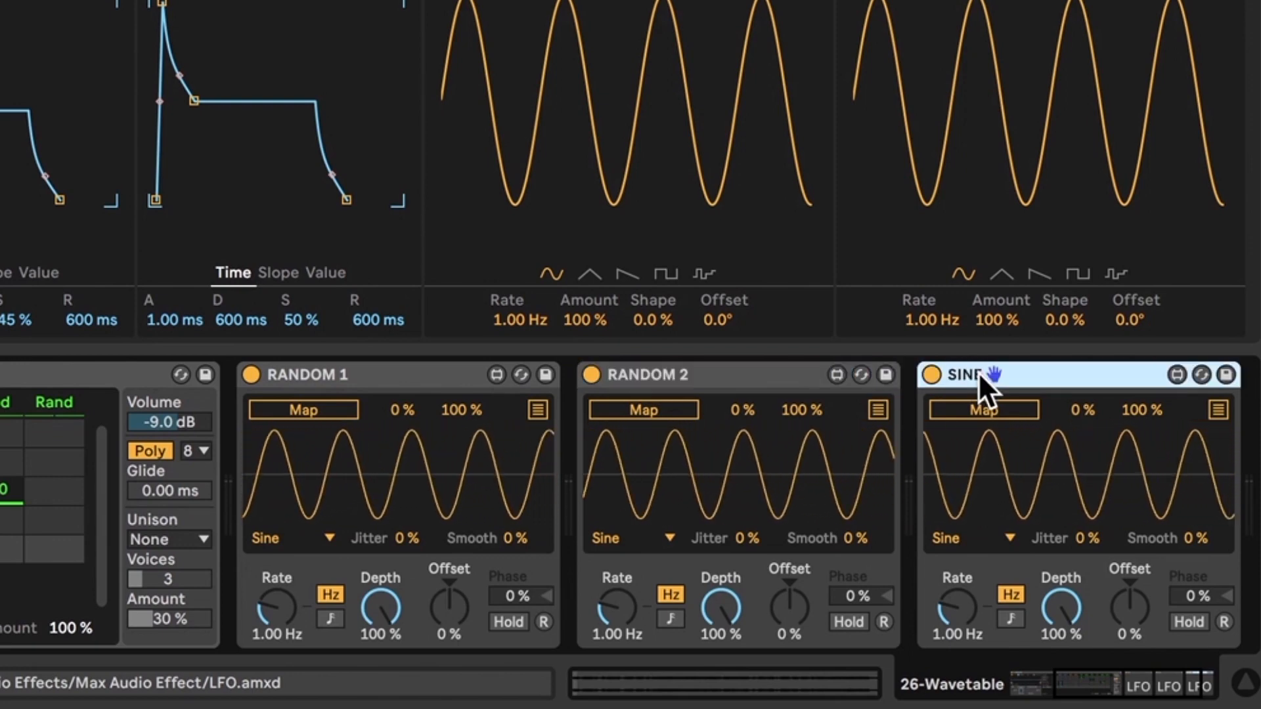
Step: Sync the SINE LFO to tempo at a rate of 2 and map it to oscillator 2's wavetable position
left_click(1011, 618)
left_click(965, 624)
left_click_drag(965, 624, 953, 604)
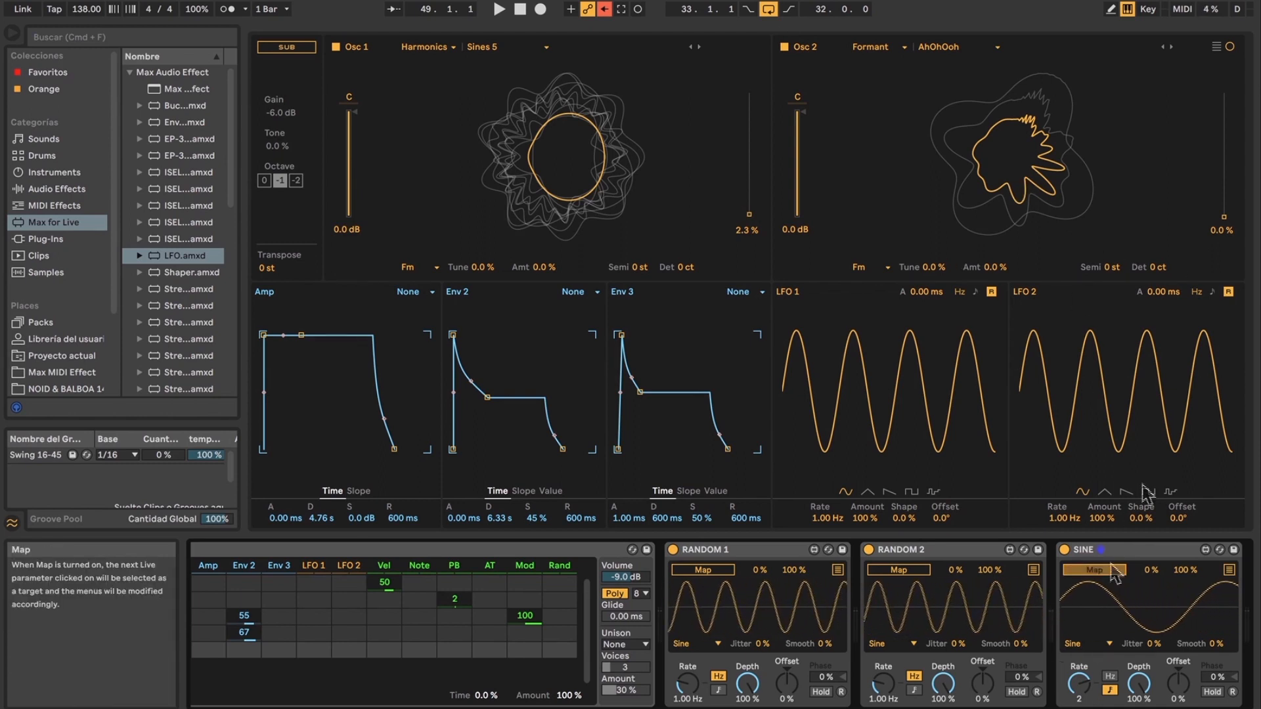
left_click(1218, 233)
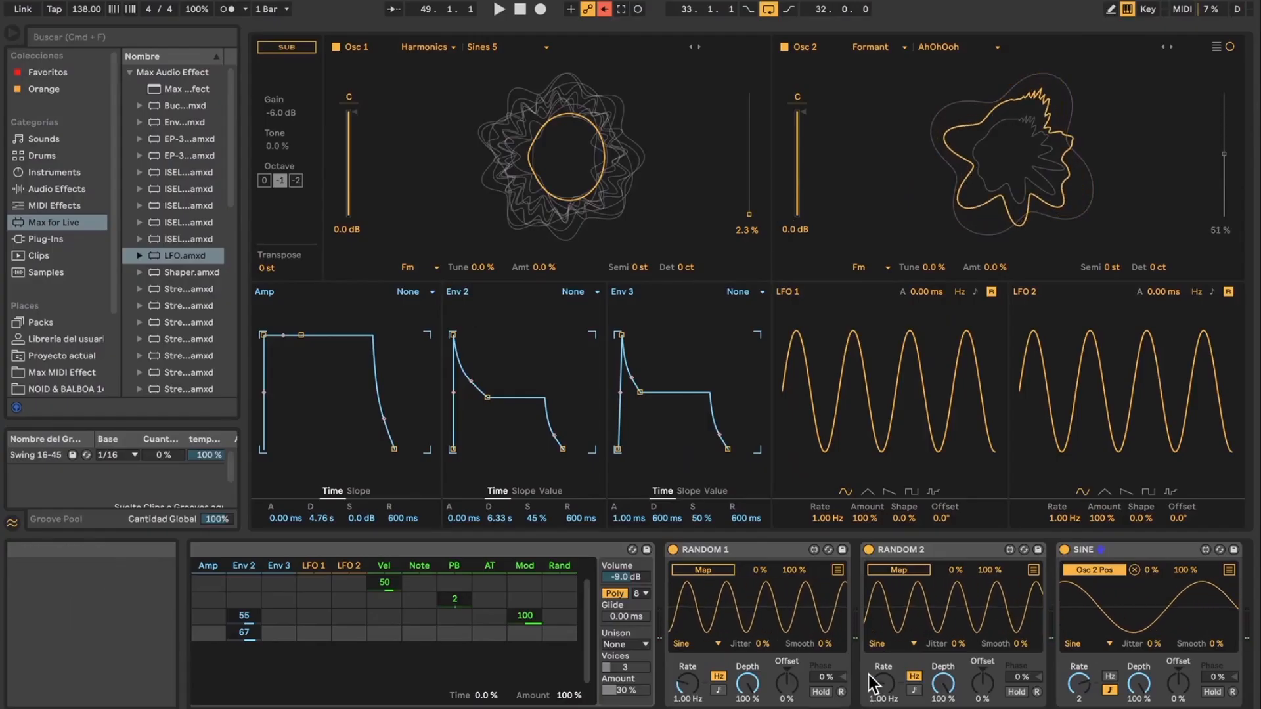
Step: Change the waveform of both the RANDOM 2 and RANDOM 1 LFOs to Random
left_click(882, 644)
left_click(885, 614)
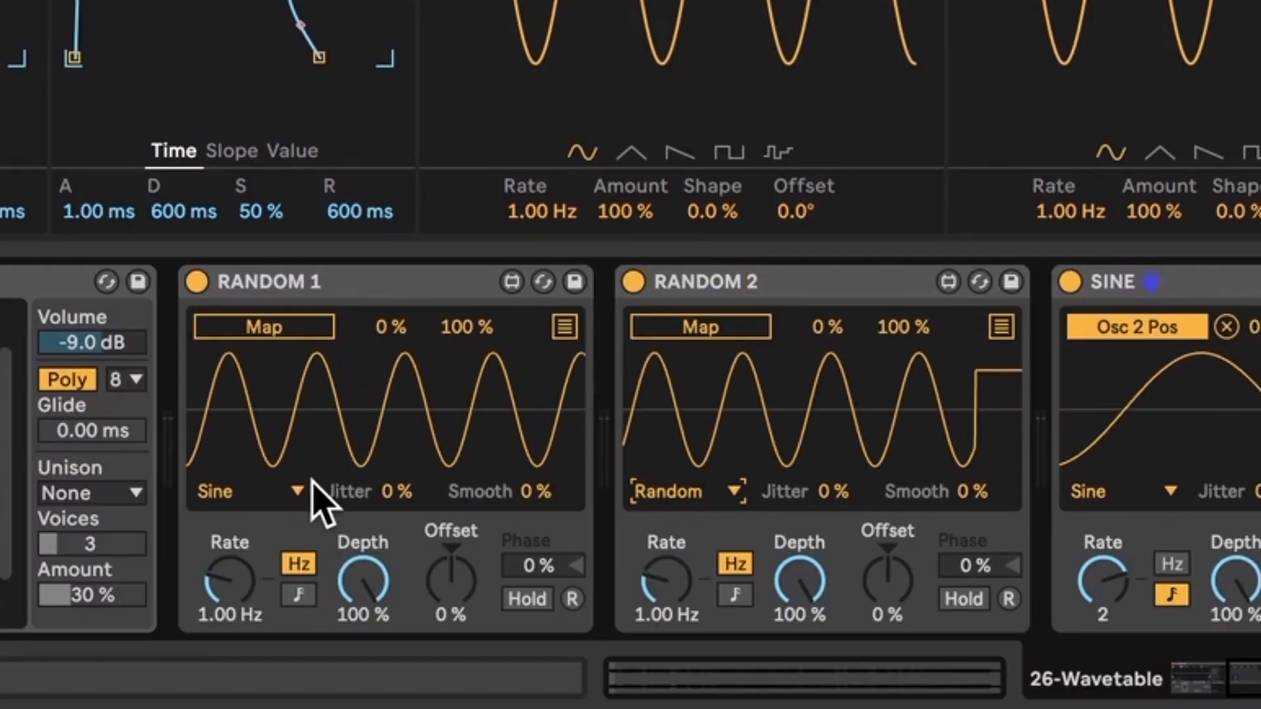
left_click(305, 485)
left_click(270, 426)
Step: Sync both random LFOs to tempo, with RANDOM 1 at a rate of 1/3 and RANDOM 2 at 1/4
mouse_move(230, 581)
left_mouse_down()
mouse_move(229, 548)
mouse_move(230, 581)
mouse_move(230, 565)
left_mouse_up()
left_click(295, 596)
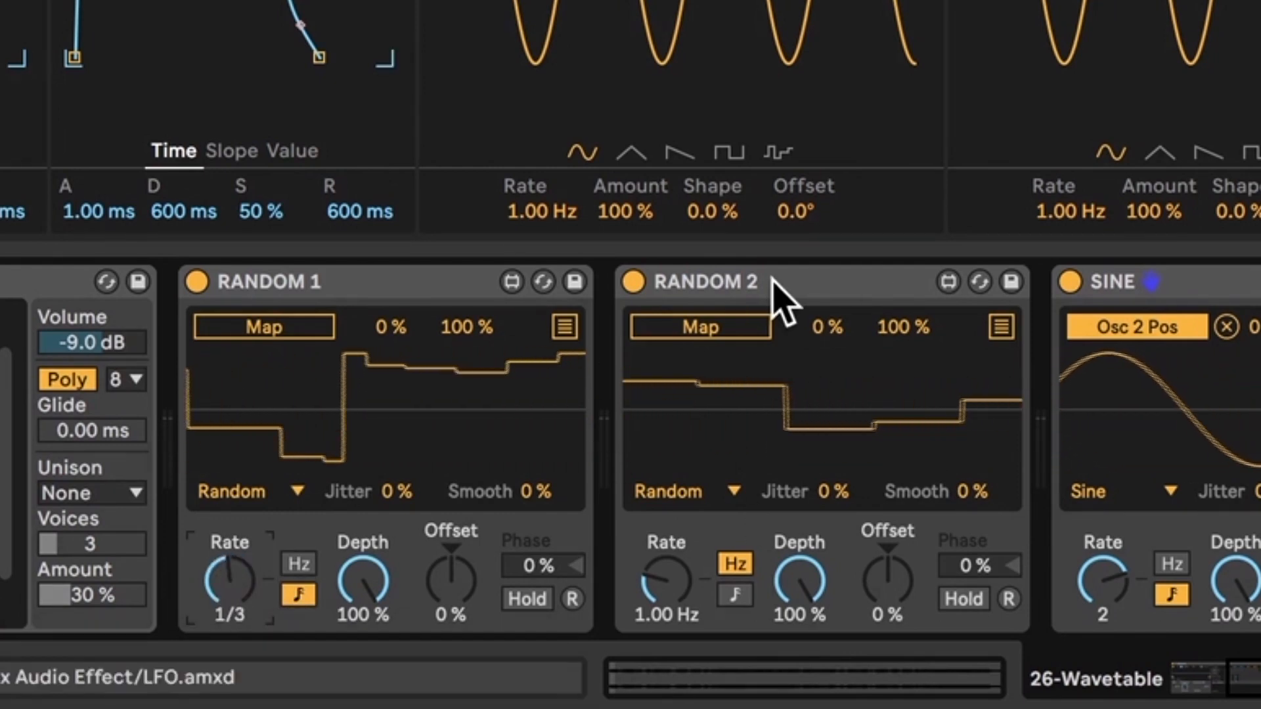
left_click(736, 594)
left_click_drag(693, 539, 693, 581)
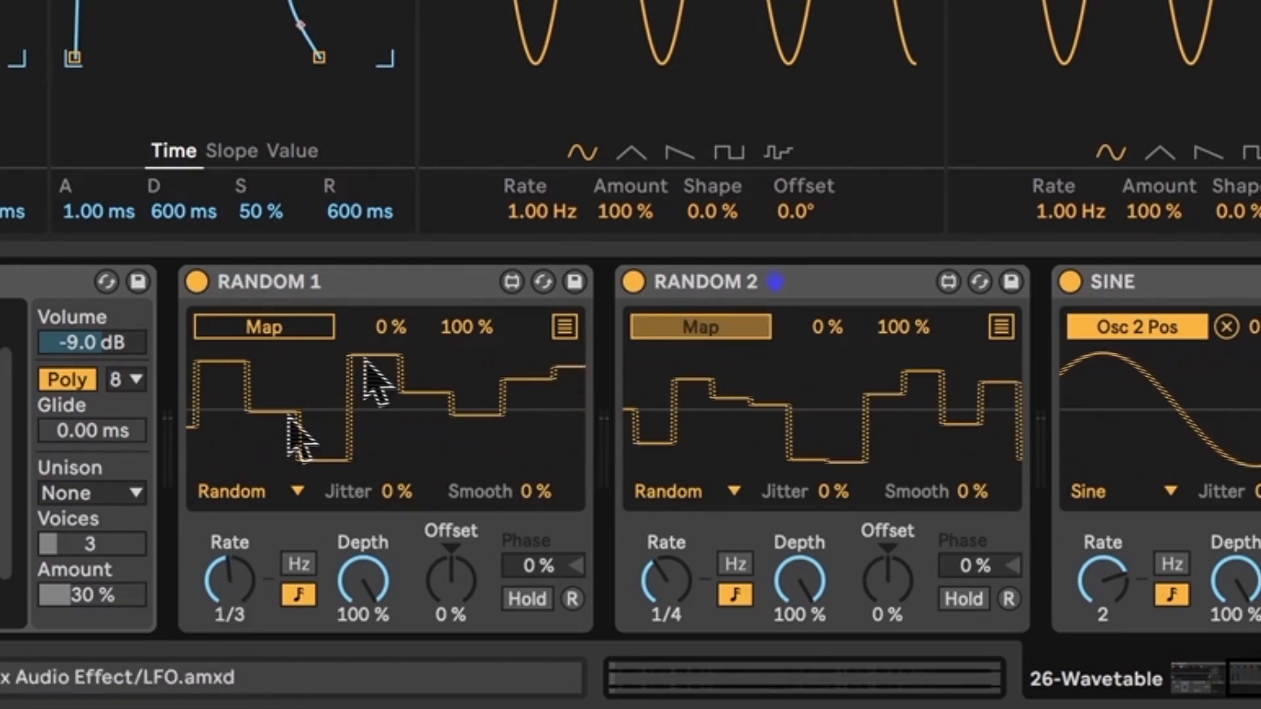
Step: Map RANDOM 2 to RANDOM 1's Rate, and map RANDOM 1 to oscillator 1's Fm amount
left_click(236, 581)
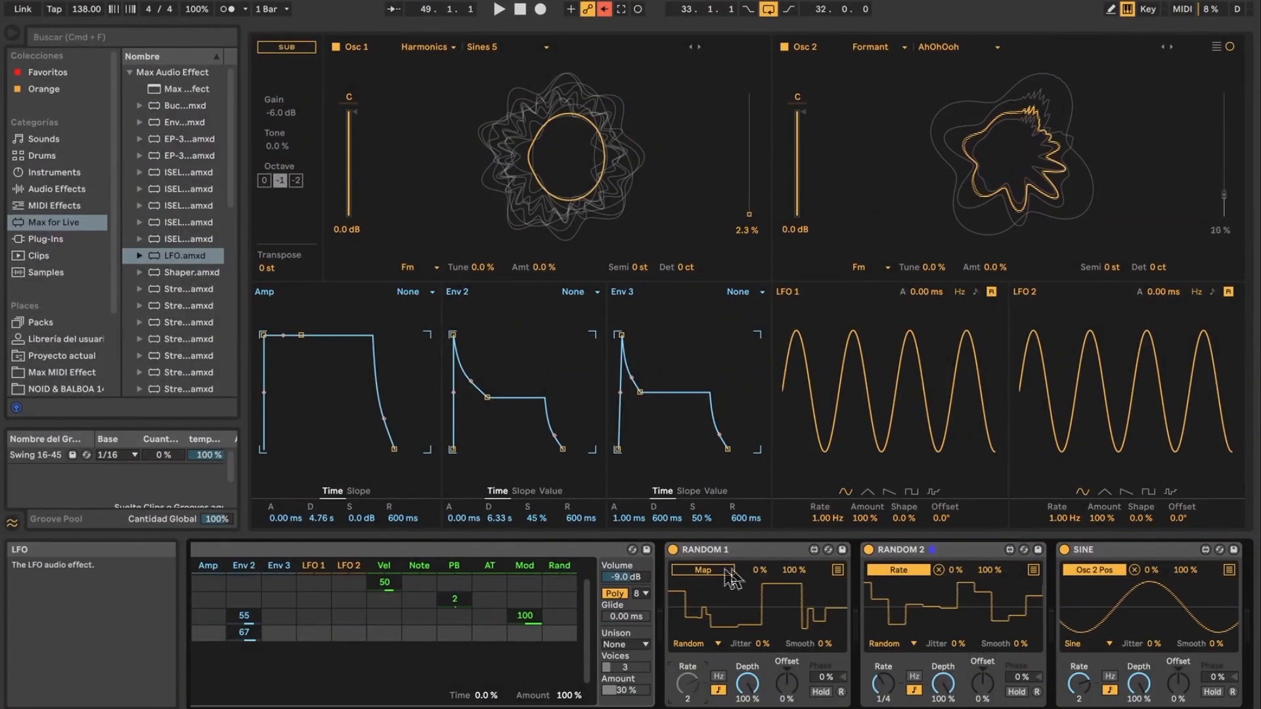
left_click(723, 573)
left_click(545, 268)
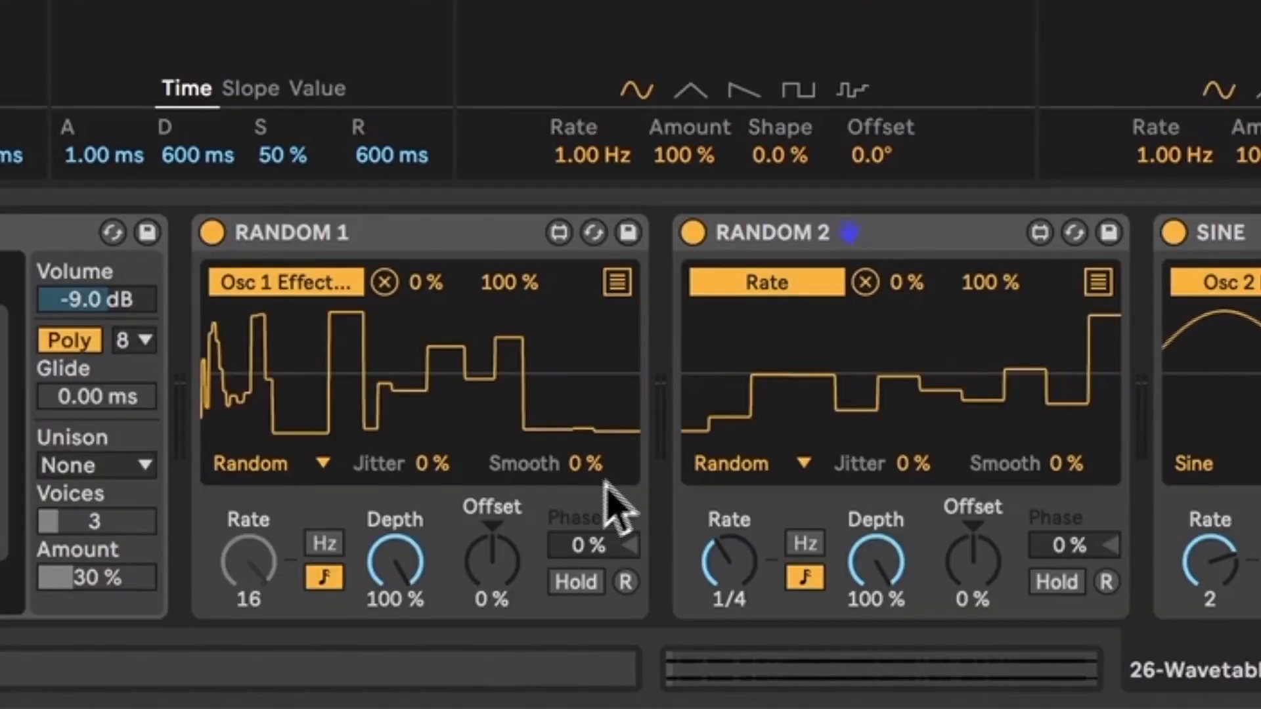
Step: Set Smooth to 16 % on RANDOM 2 and 14 % on RANDOM 1
left_click(1060, 467)
left_click_drag(1060, 467, 1060, 442)
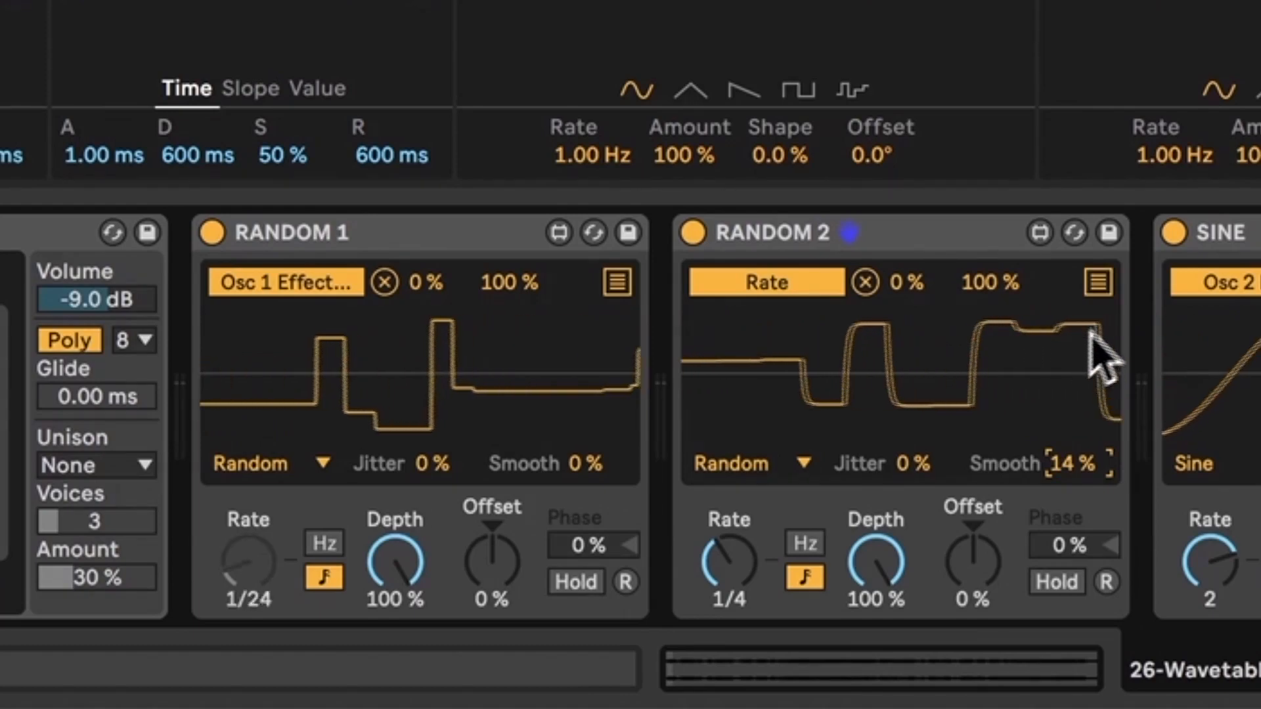
left_click_drag(1067, 460, 1066, 456)
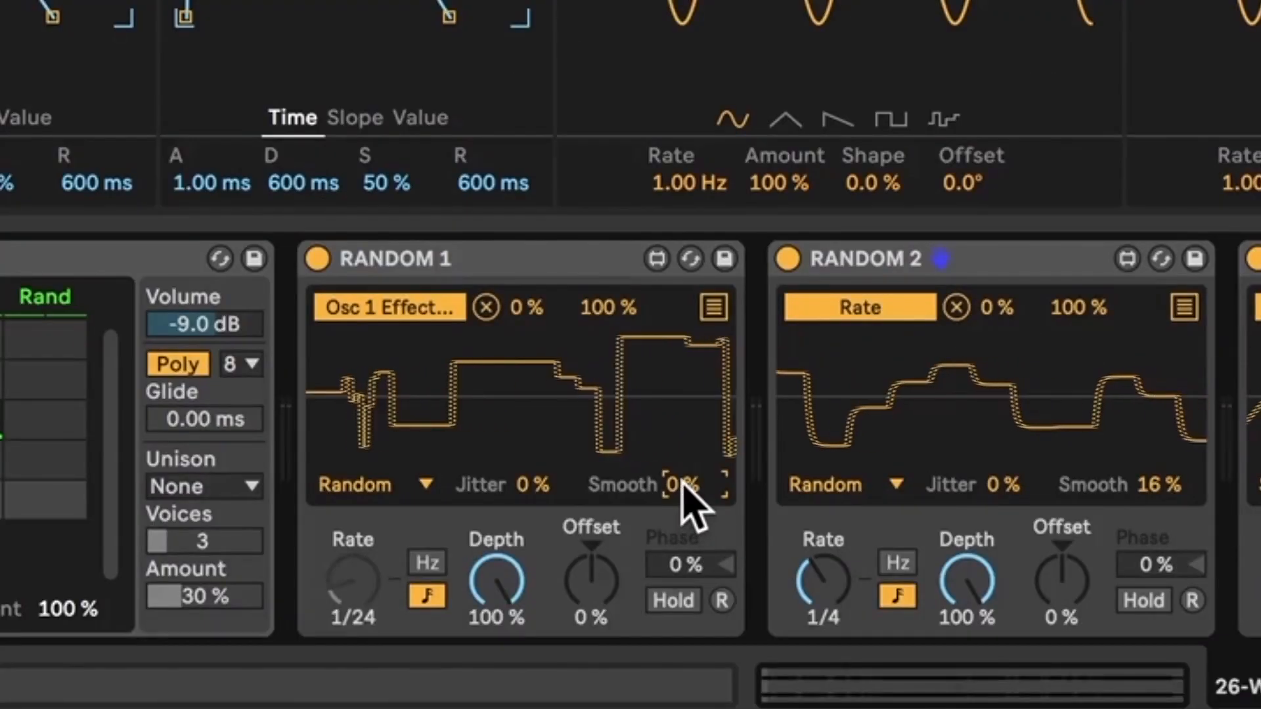
left_click_drag(683, 486, 683, 467)
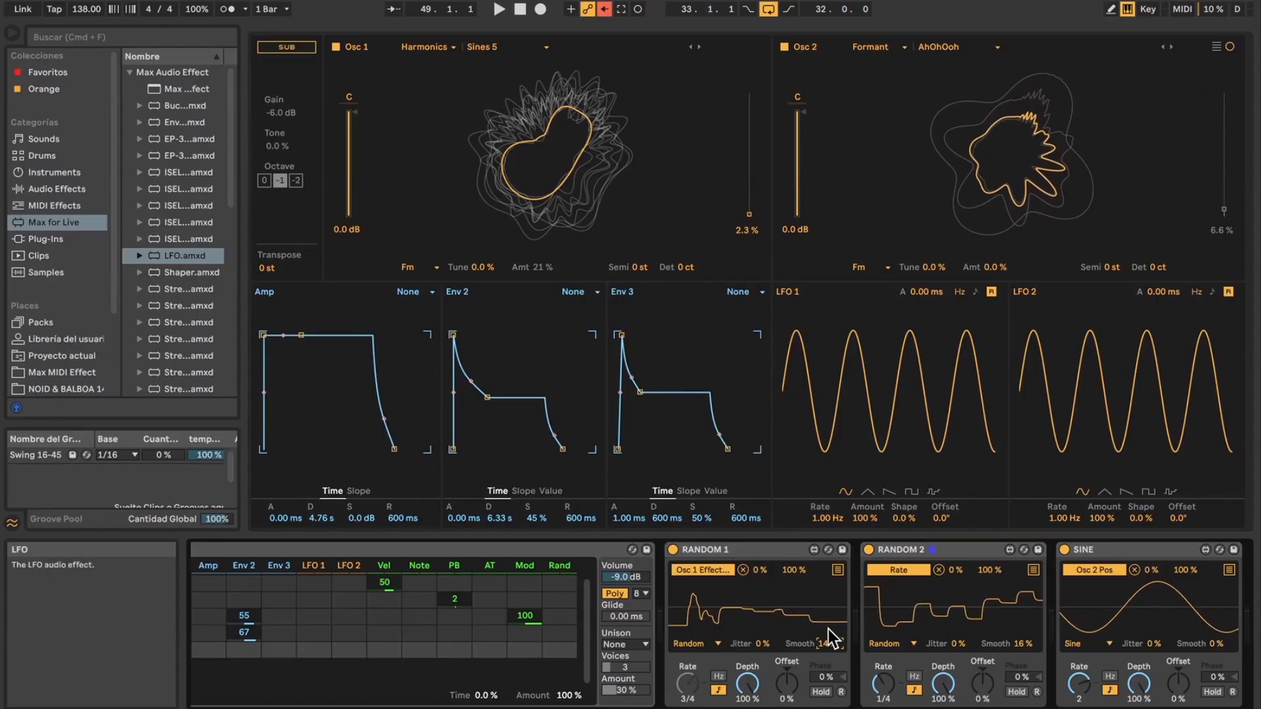
Step: Set Jitter to 9 % on RANDOM 1 and 4 % on RANDOM 2
left_click_drag(762, 645, 761, 639)
left_click_drag(429, 502, 428, 498)
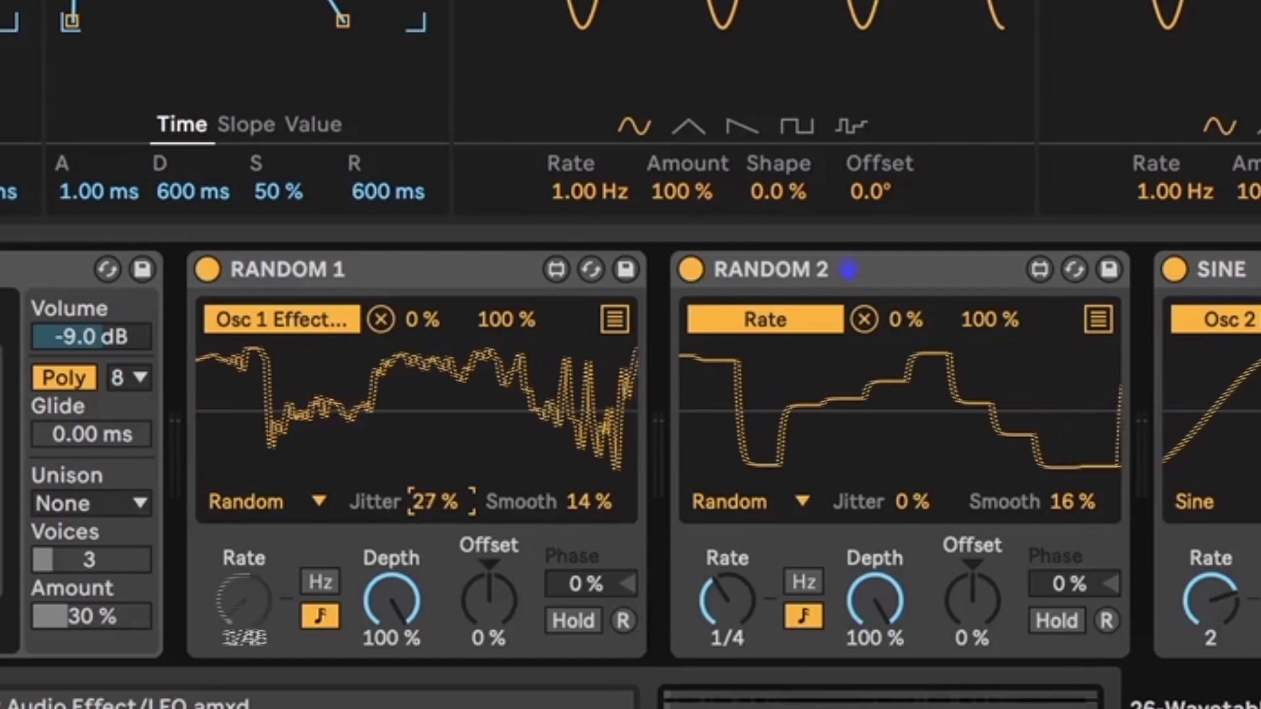
left_click_drag(441, 503, 441, 517)
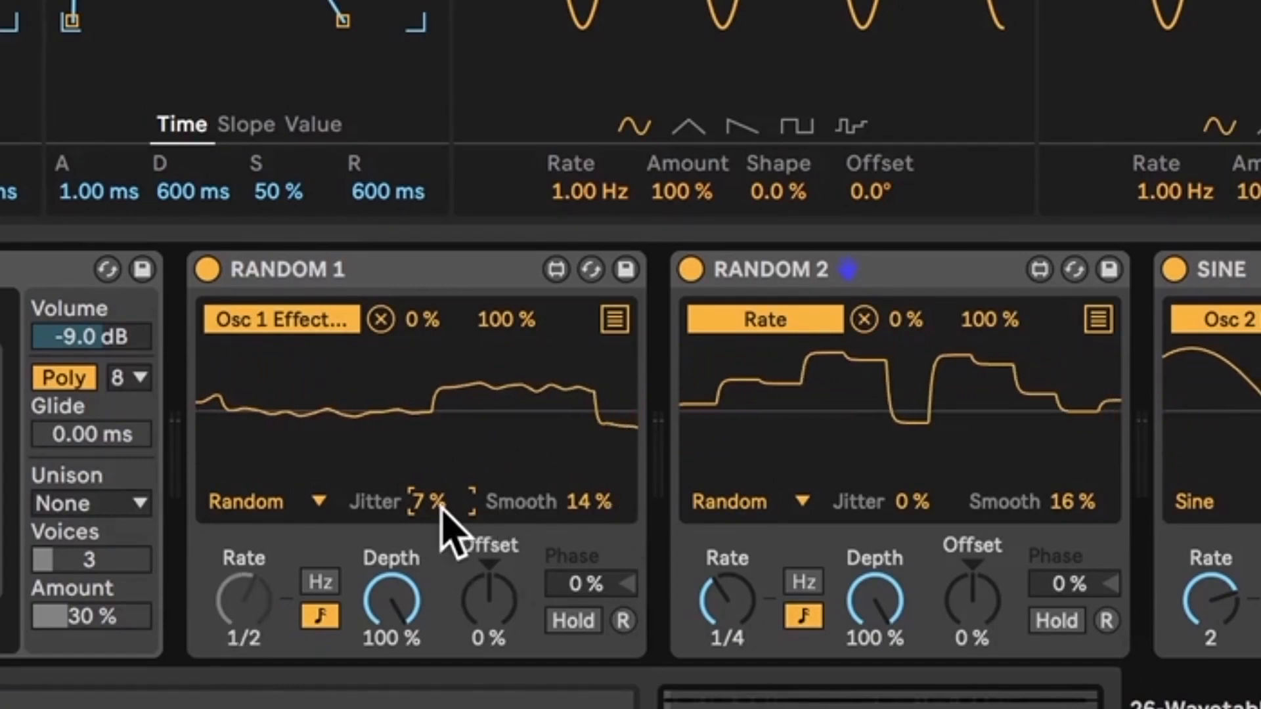
left_click_drag(427, 501, 427, 496)
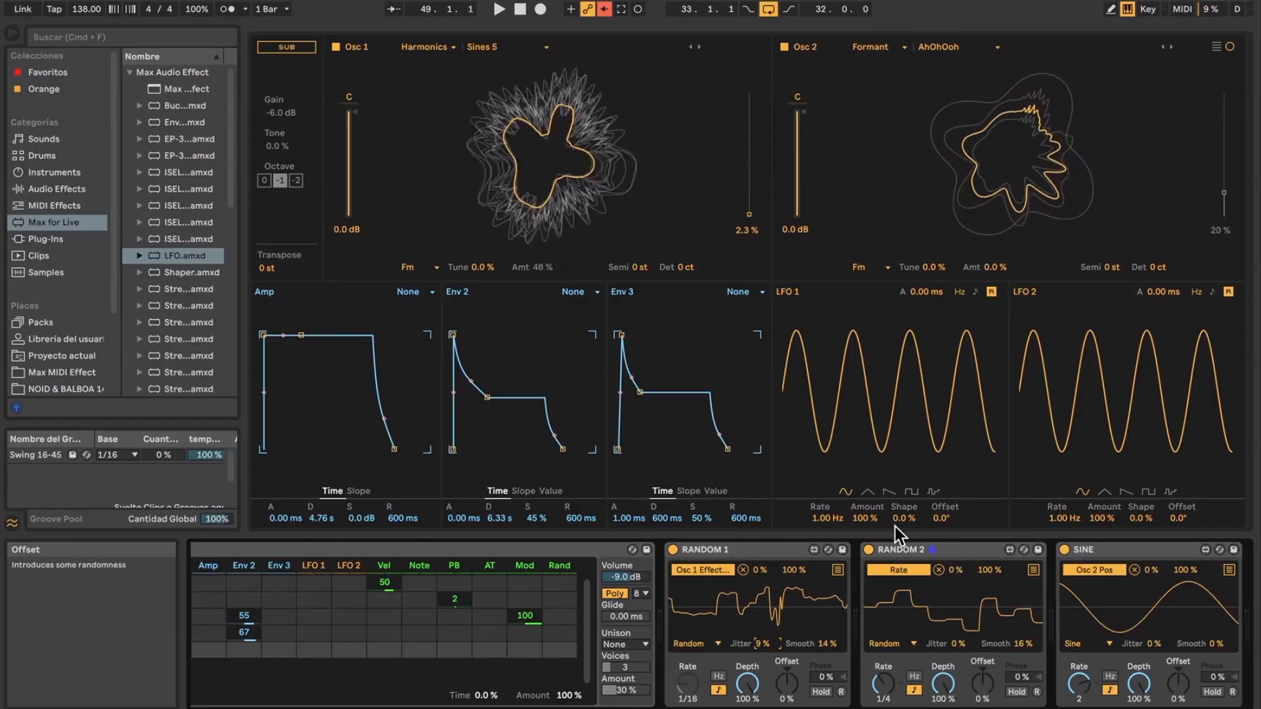
left_click(963, 550)
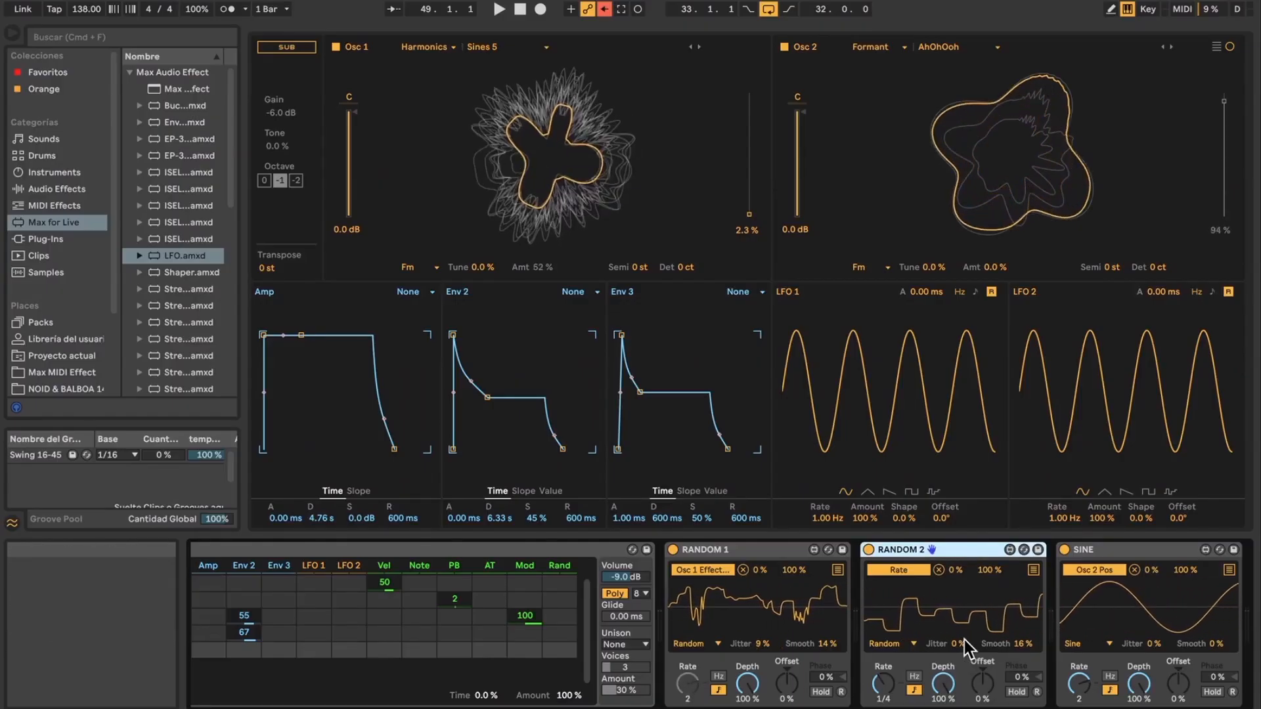
left_click_drag(960, 644, 960, 639)
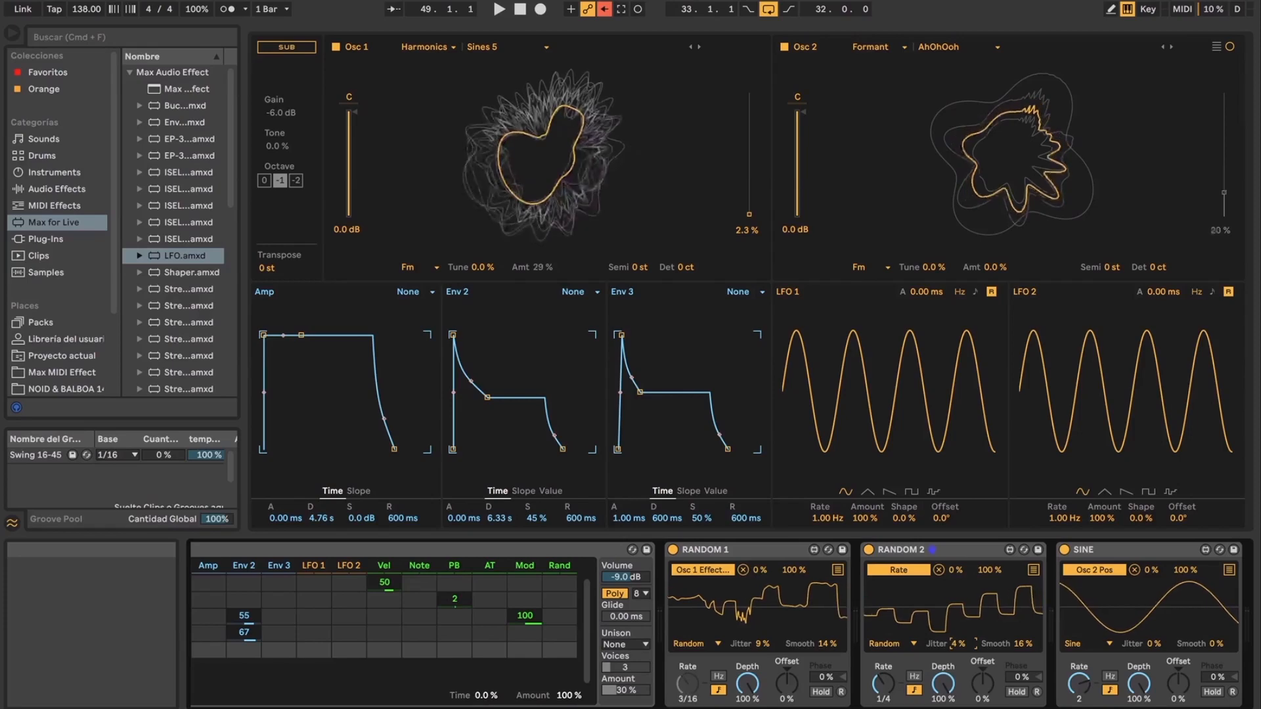
left_click(960, 550)
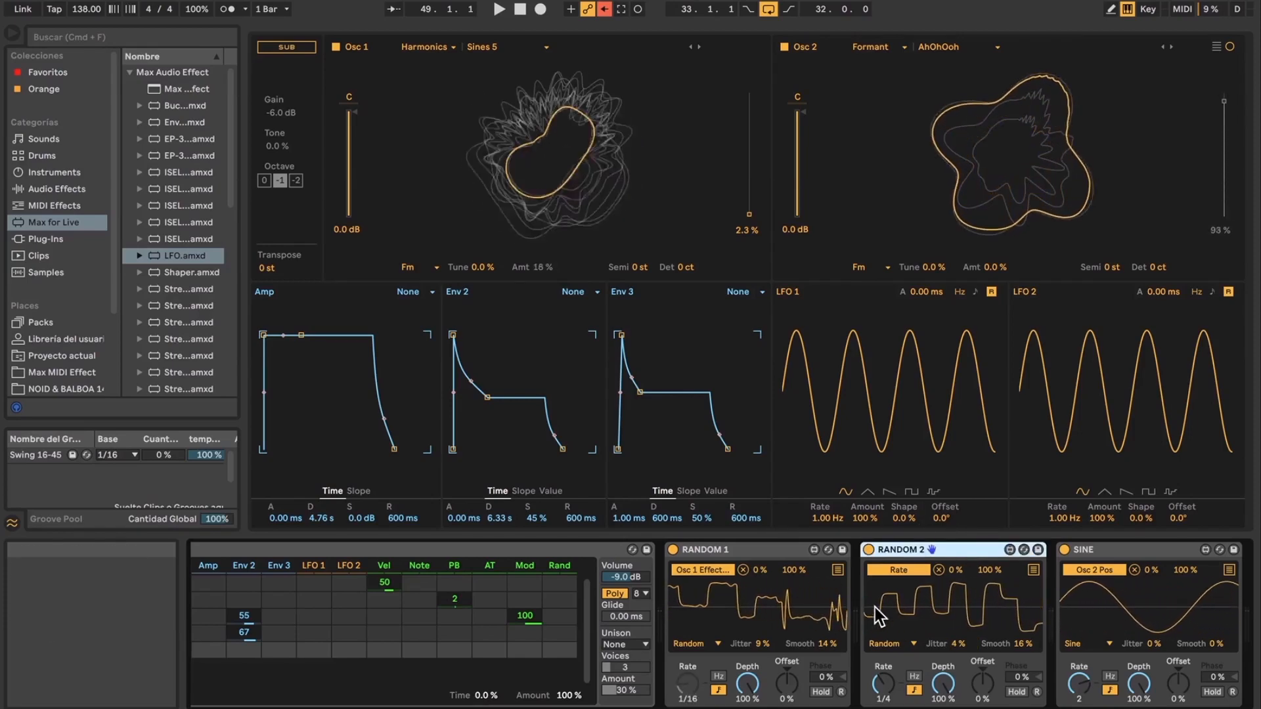
Step: Expand both random LFOs' mapping lists, map RANDOM 1 also to oscillator 1's position, and limit its Osc 1 effect mapping to a 60 % maximum
left_click(838, 571)
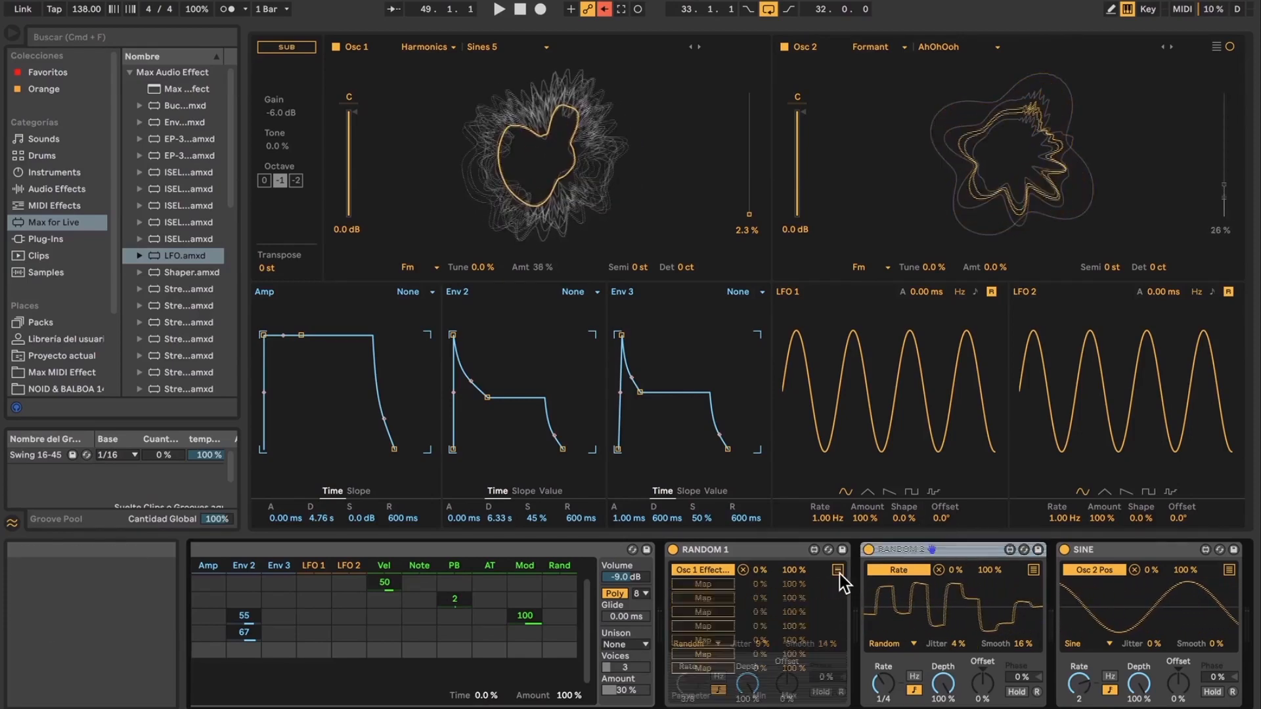
left_click(1033, 571)
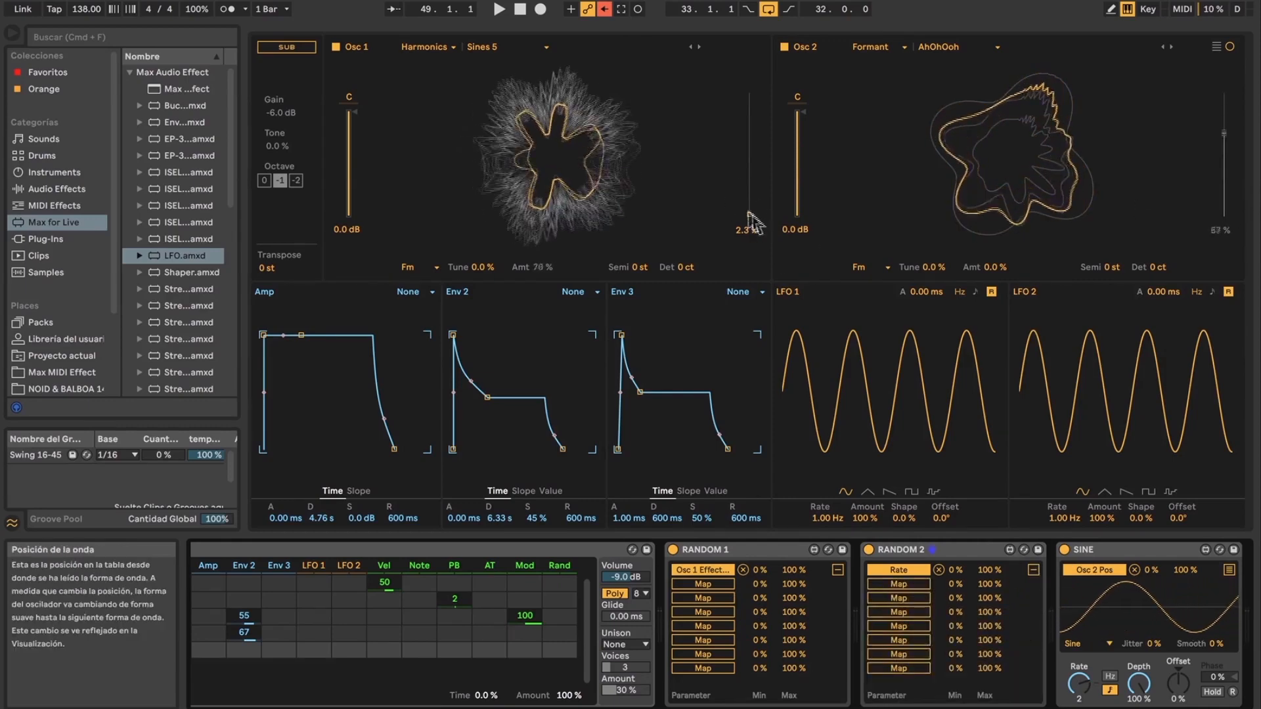
left_click(712, 584)
left_click(749, 215)
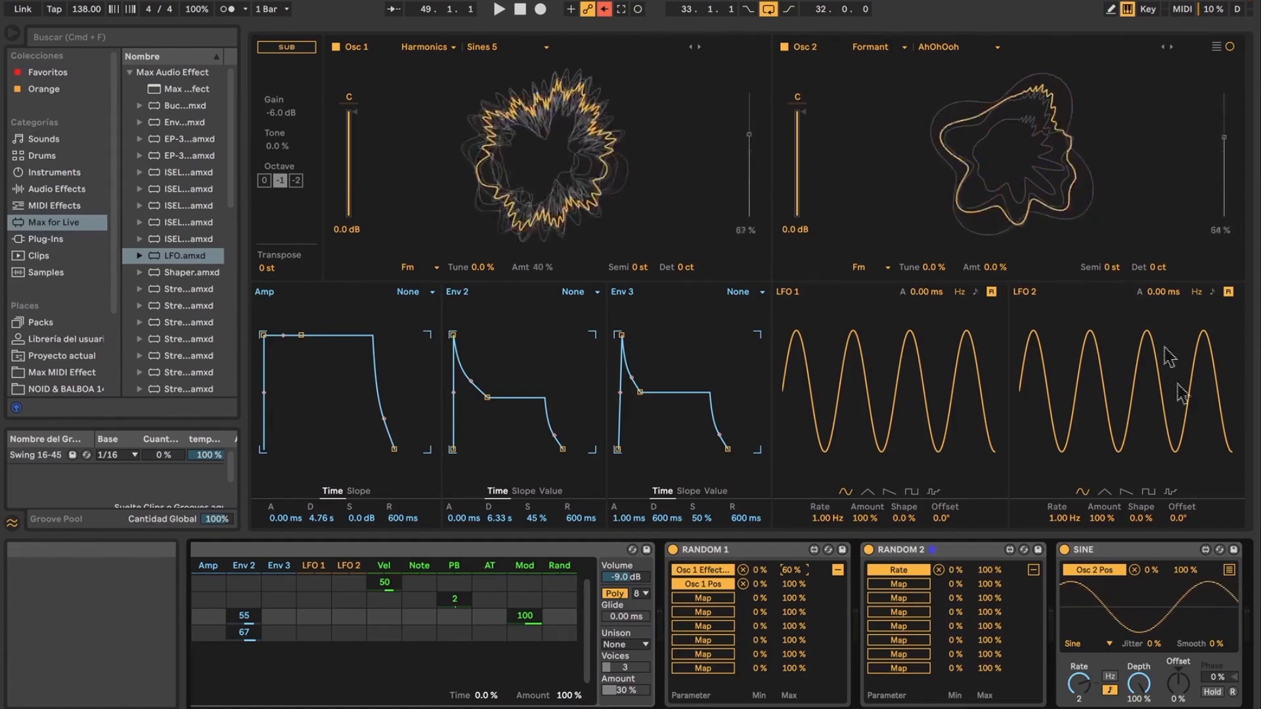
Step: Shape Env 2 to 5.13 s decay and 46 % sustain, and switch Wavetable to Mono with 2 voices and 430 ms glide
left_click_drag(486, 398, 484, 396)
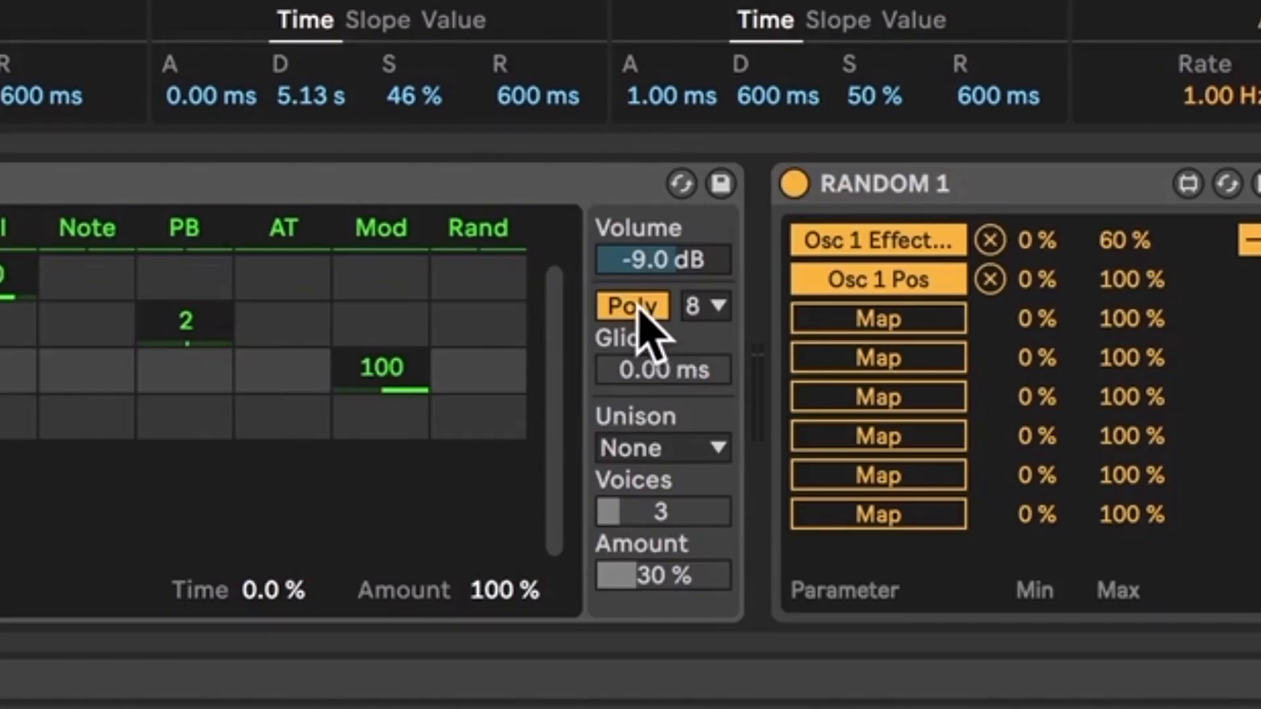
left_click(636, 306)
left_click(701, 307)
left_click(709, 327)
left_click_drag(663, 371, 663, 322)
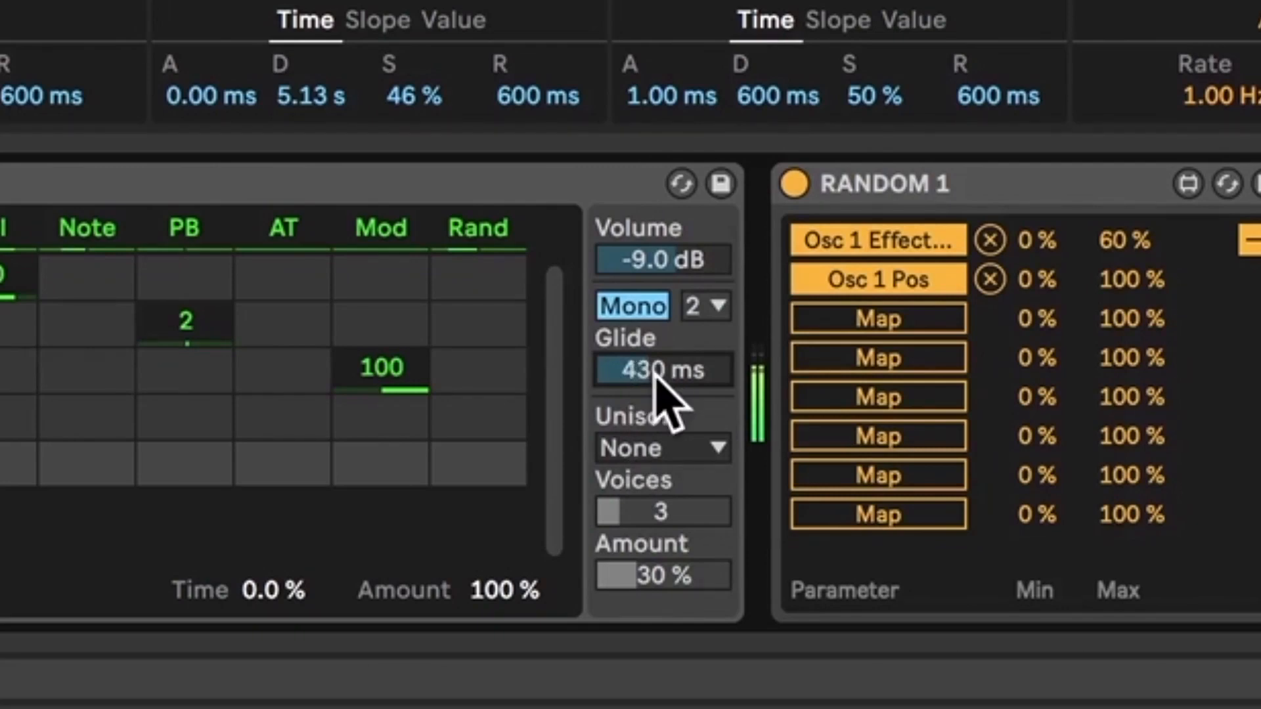
Step: Try the Position Spread unison mode with a 16 % amount, and set Wavetable's unison back to None
left_click(662, 459)
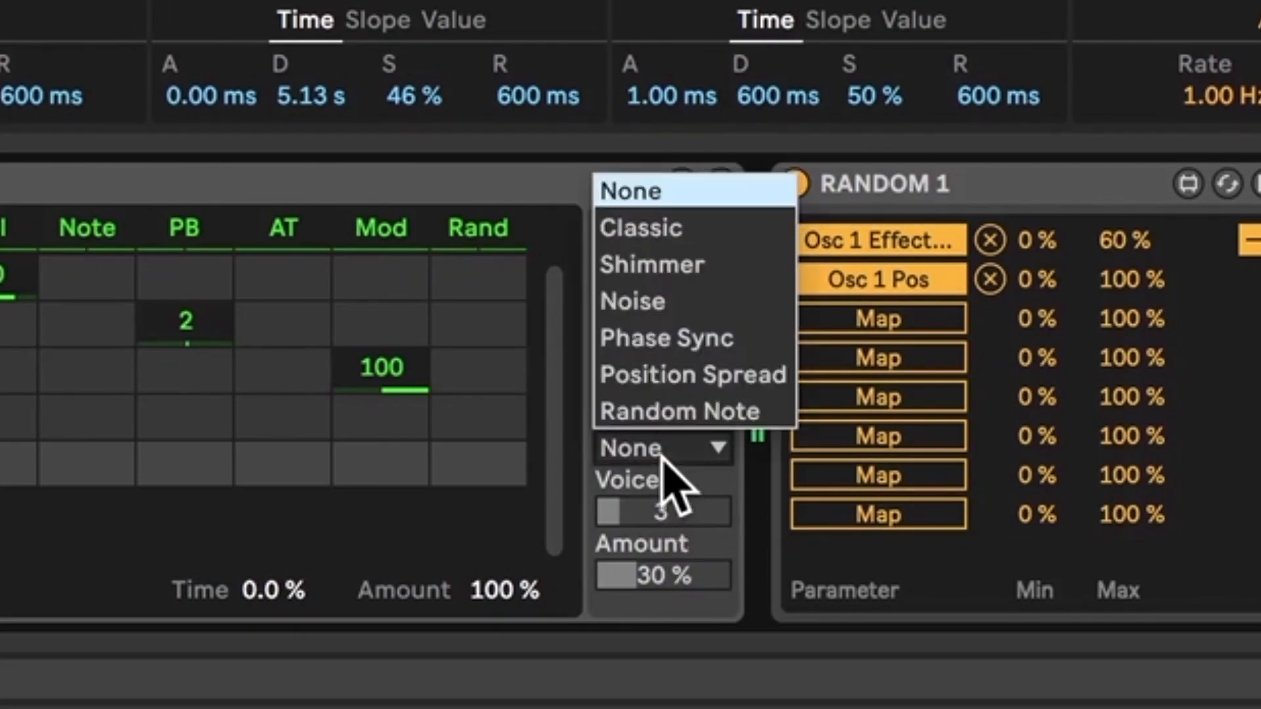
left_click(693, 377)
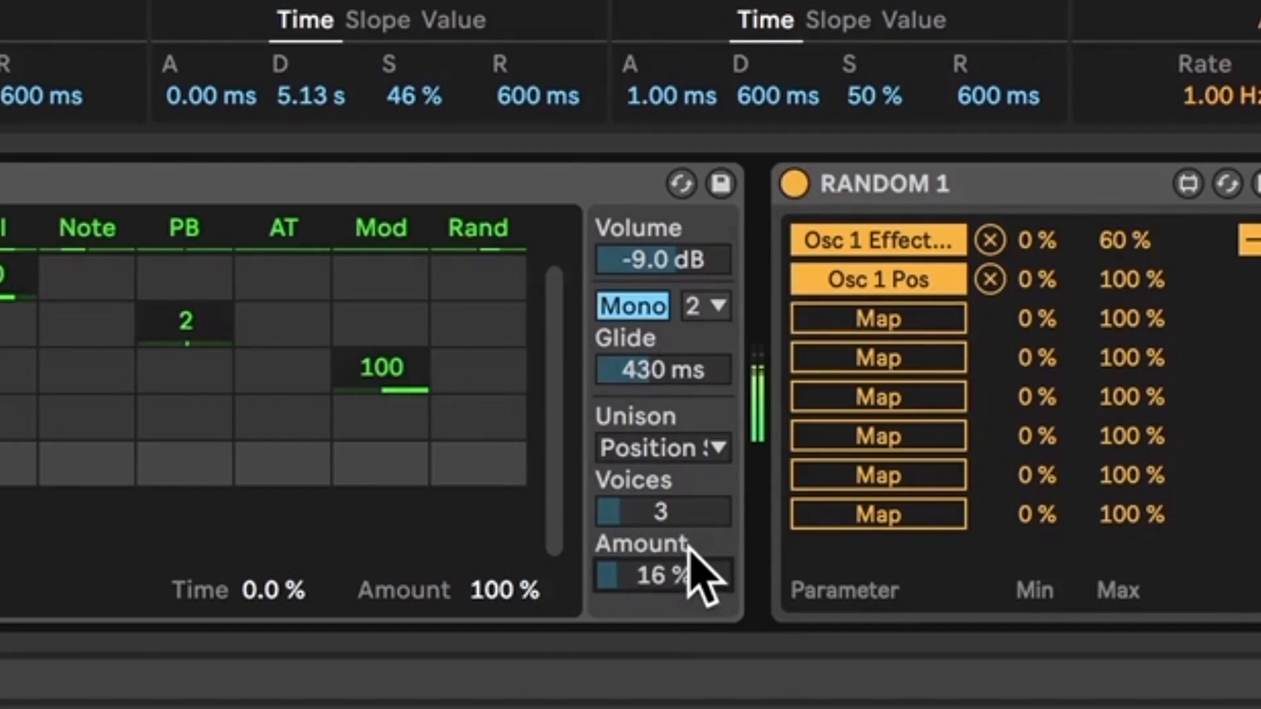
left_click(683, 447)
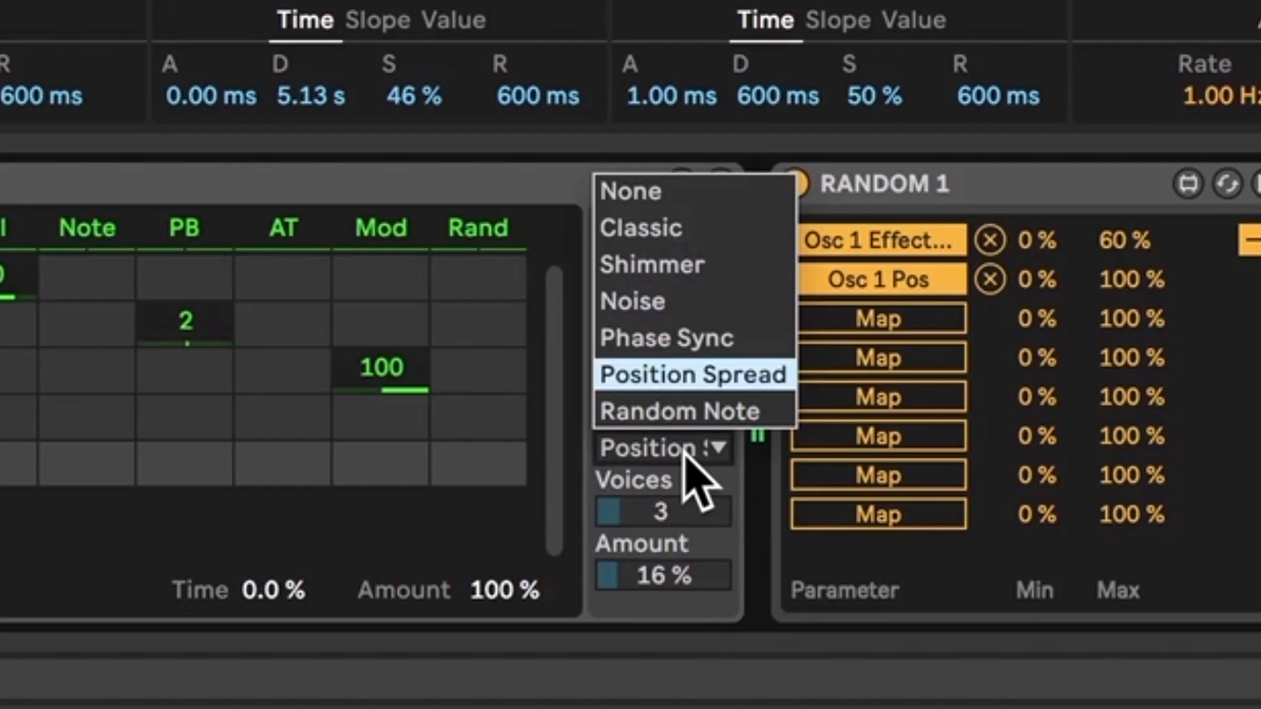
left_click(675, 191)
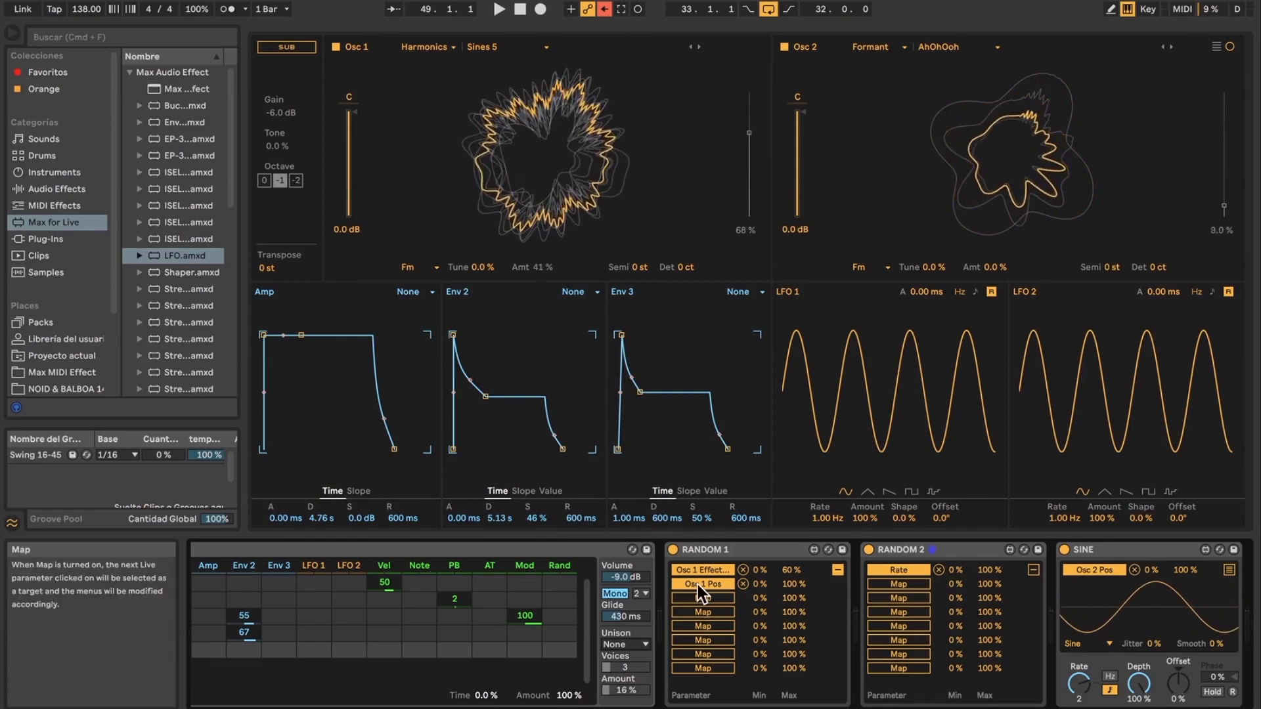
Step: Insert an Auto Filter from the audio effects between Wavetable and RANDOM 1
scroll(698, 584, "left", 3)
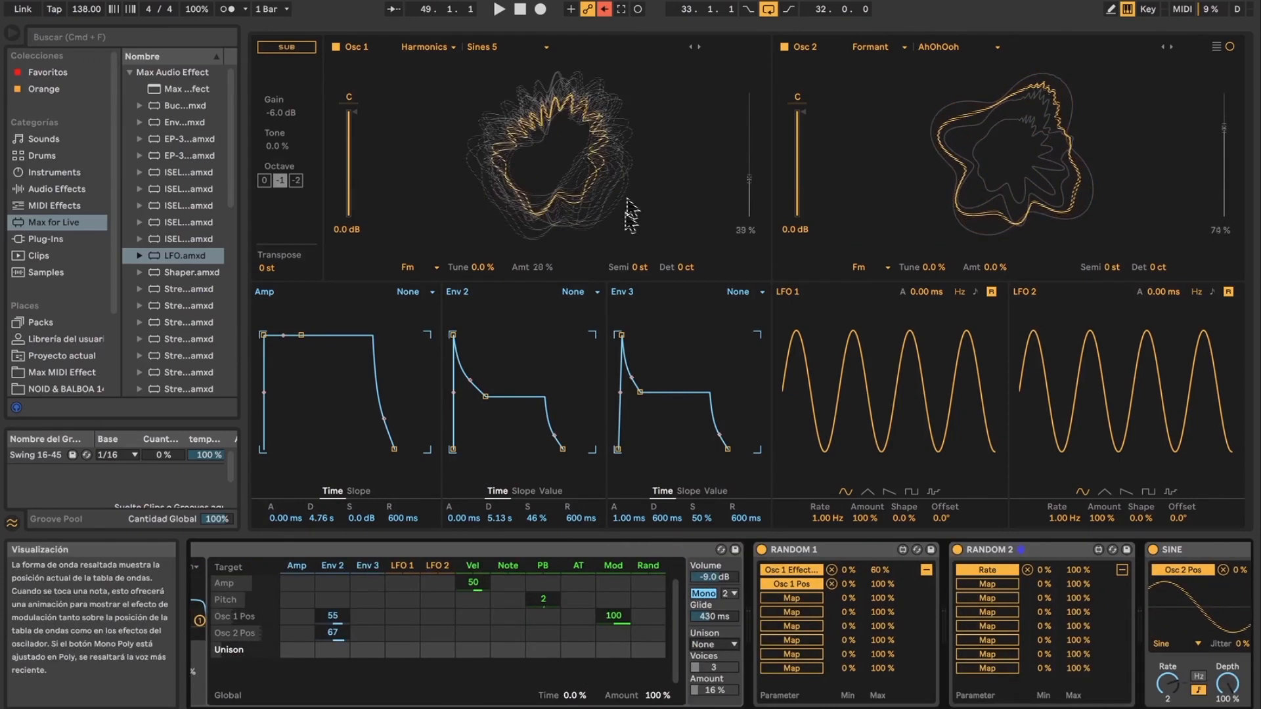
left_click(656, 557)
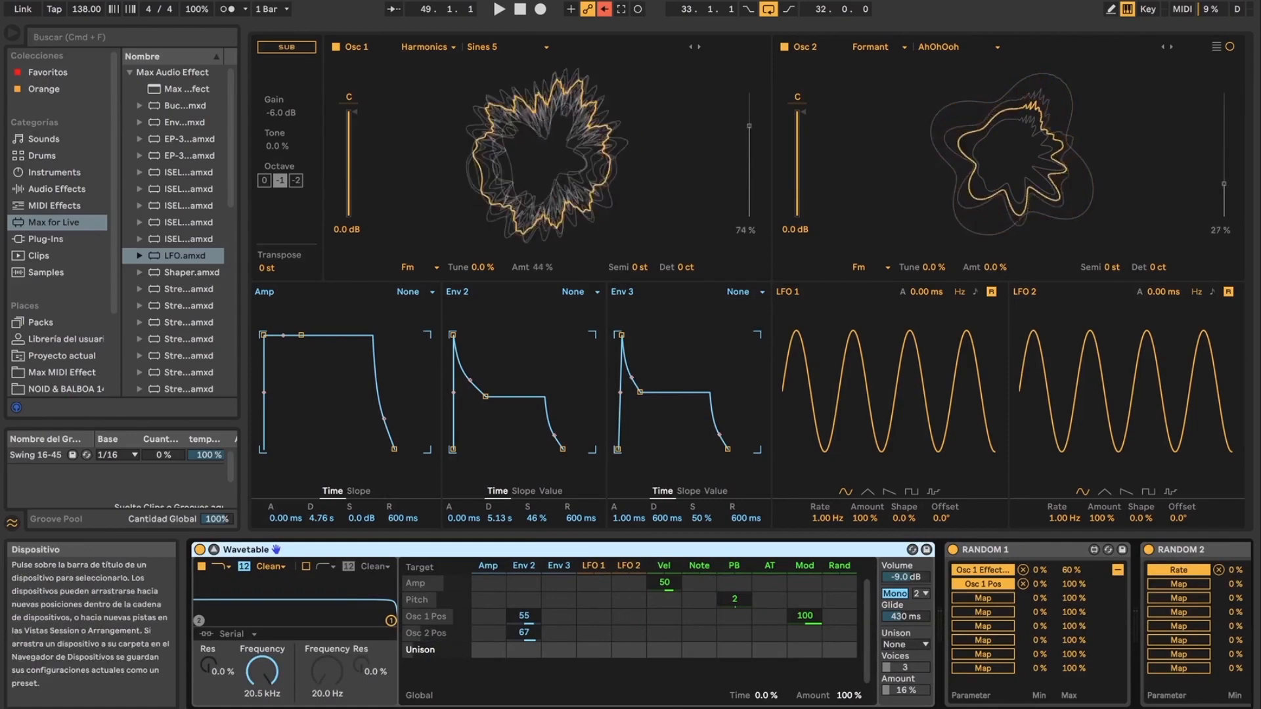
left_click_drag(1152, 708, 1188, 708)
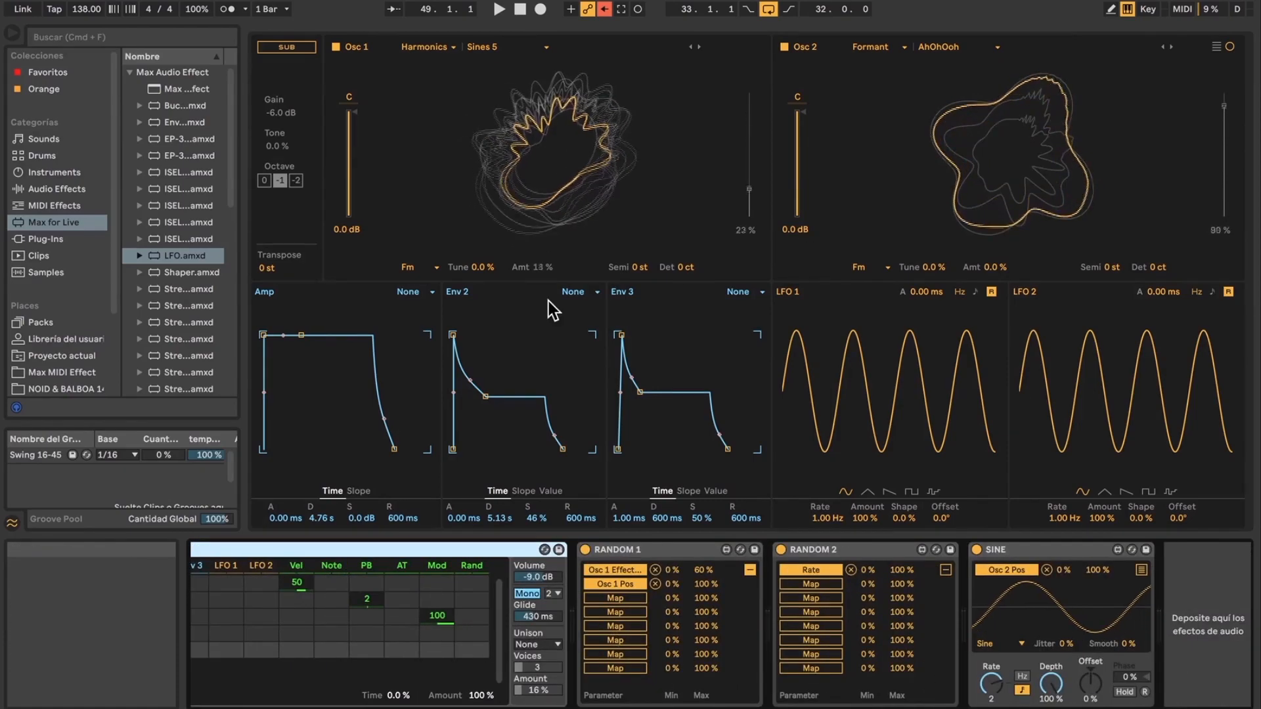
left_click_drag(243, 110, 326, 104)
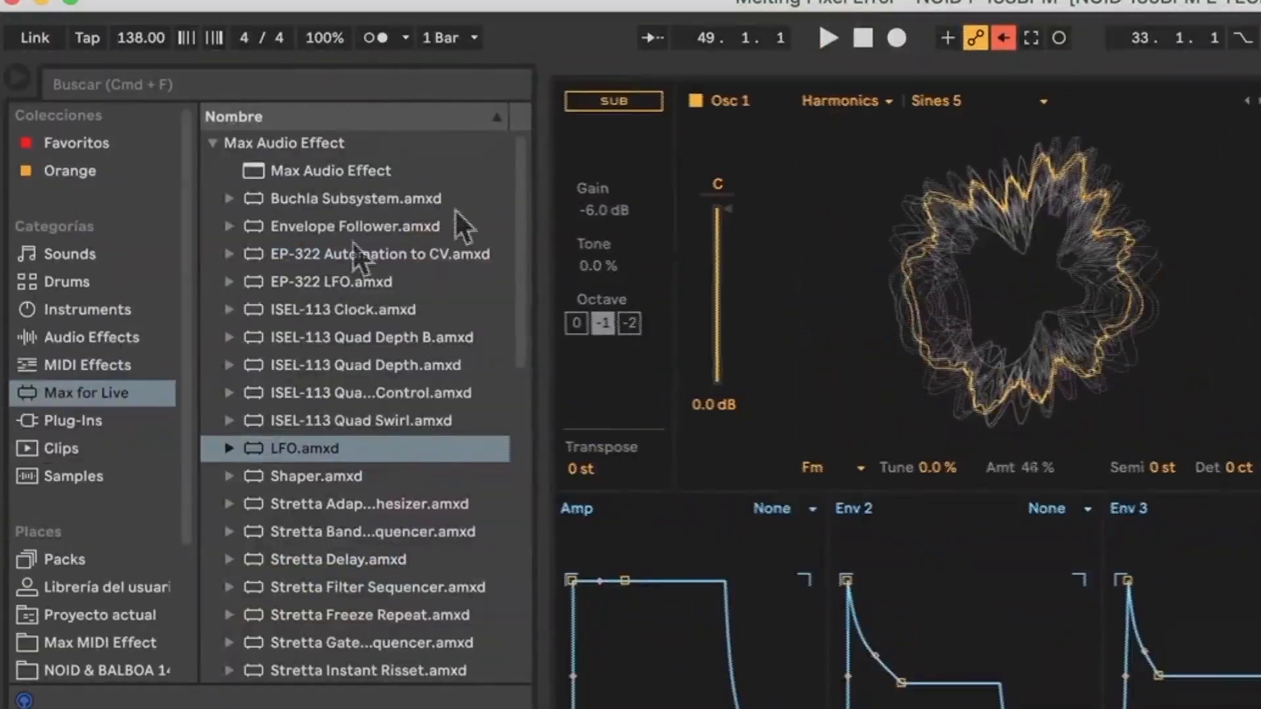
left_click(29, 188)
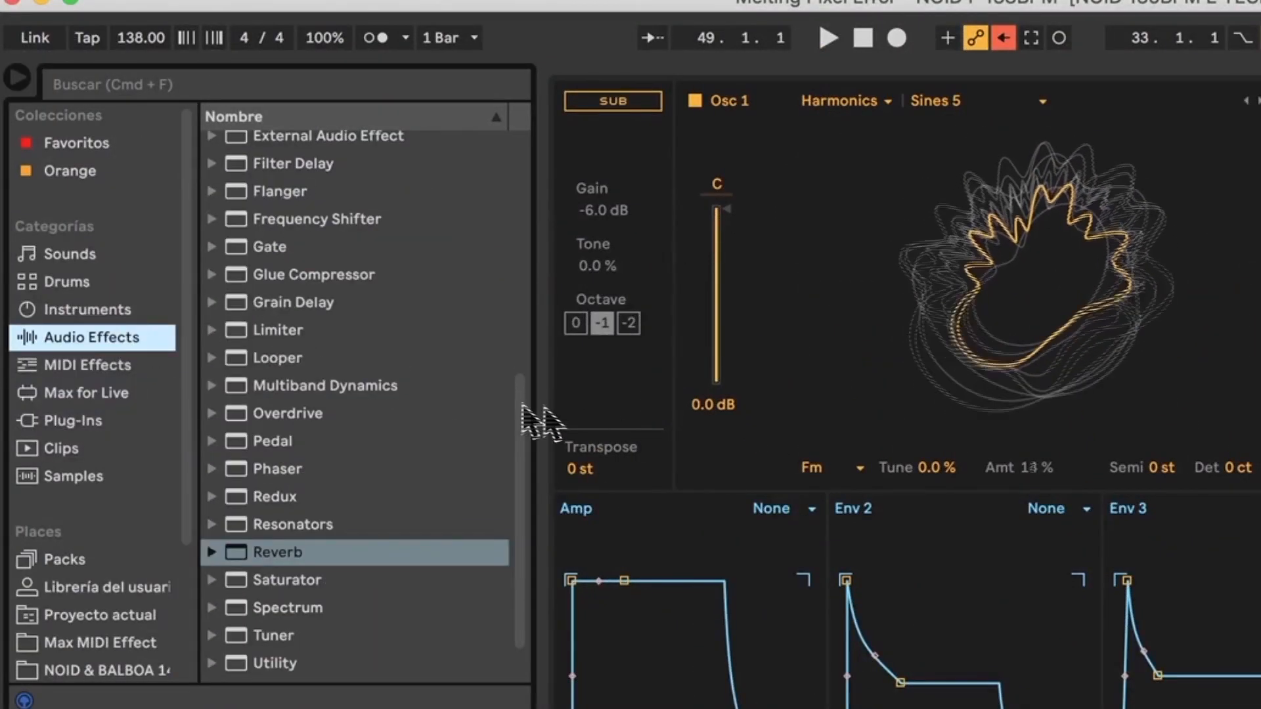
left_click_drag(521, 402, 506, 186)
left_click(301, 199)
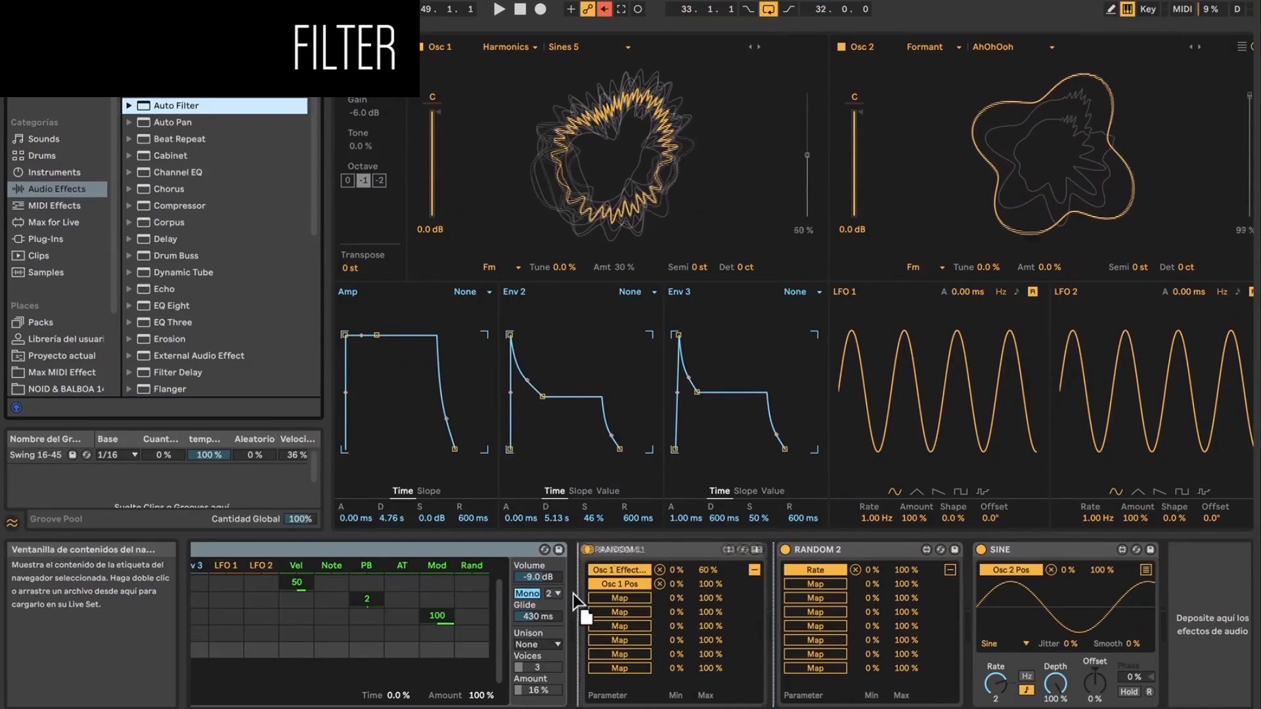
left_click_drag(575, 599, 558, 569)
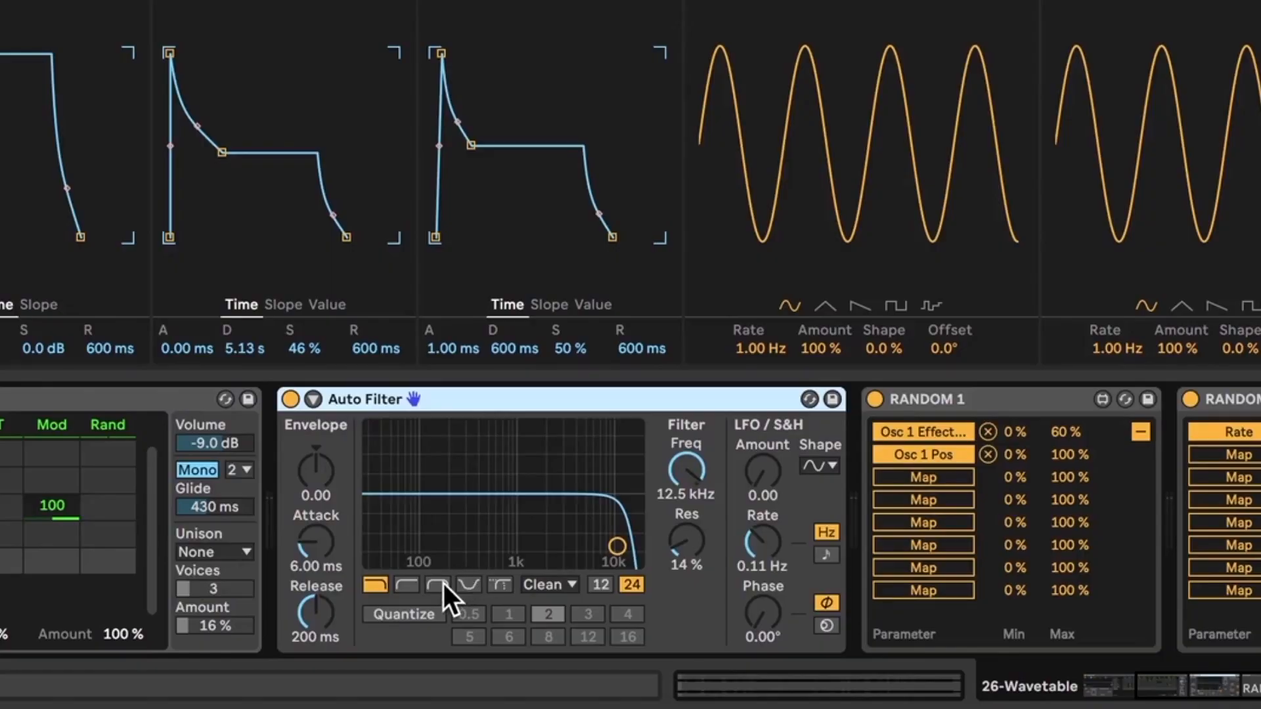
Step: Make the Auto Filter a 12 dB band-pass at 309 Hz with 61 % resonance, and raise its LFO amount to 22.9
left_click(443, 584)
left_click(597, 580)
left_click_drag(685, 470, 685, 463)
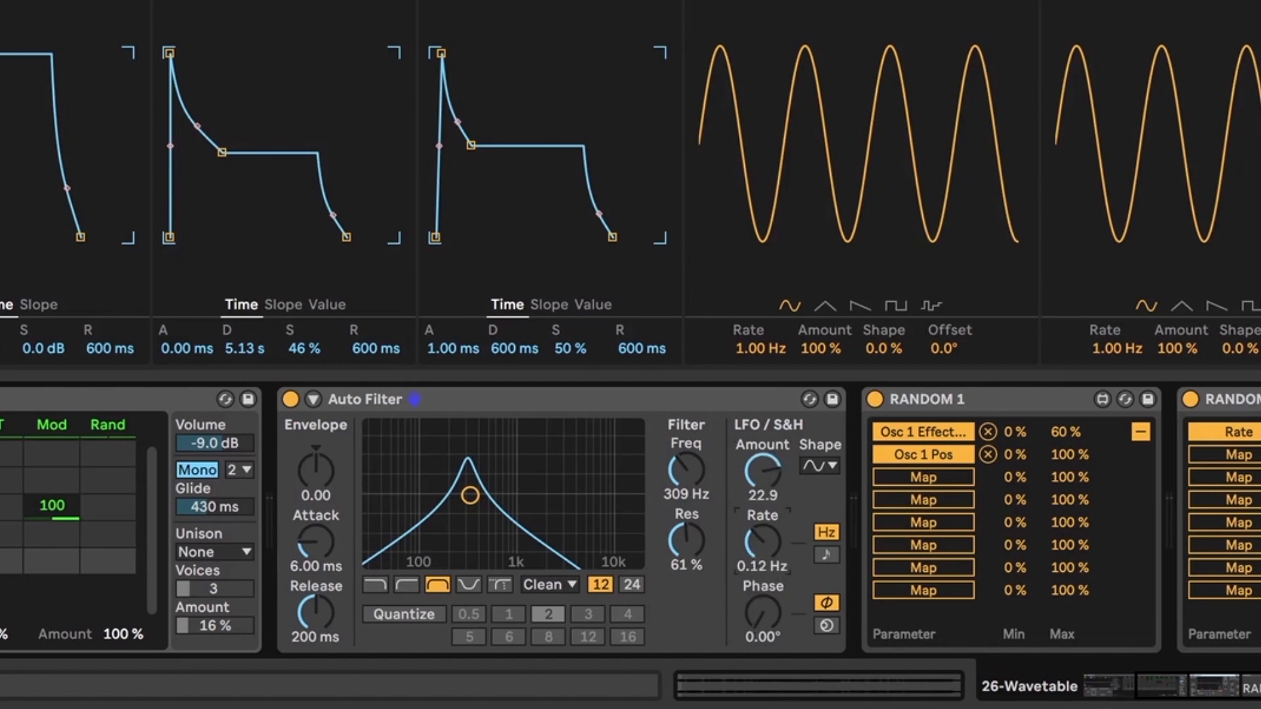
Step: Set the Auto Filter's LFO to a 1.12 Hz rate and 19.8 amount, and shorten the Amp envelope's release to 1.50 ms
left_click_drag(768, 545, 768, 519)
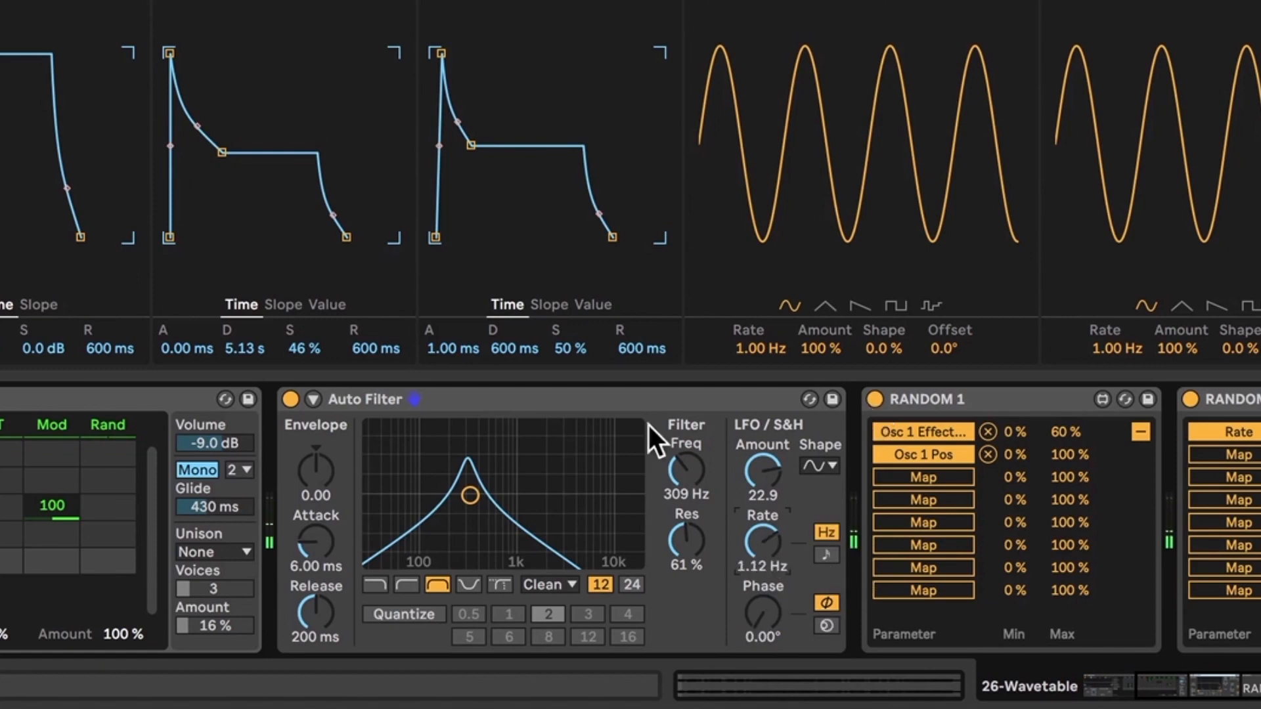
left_click_drag(80, 236, 50, 237)
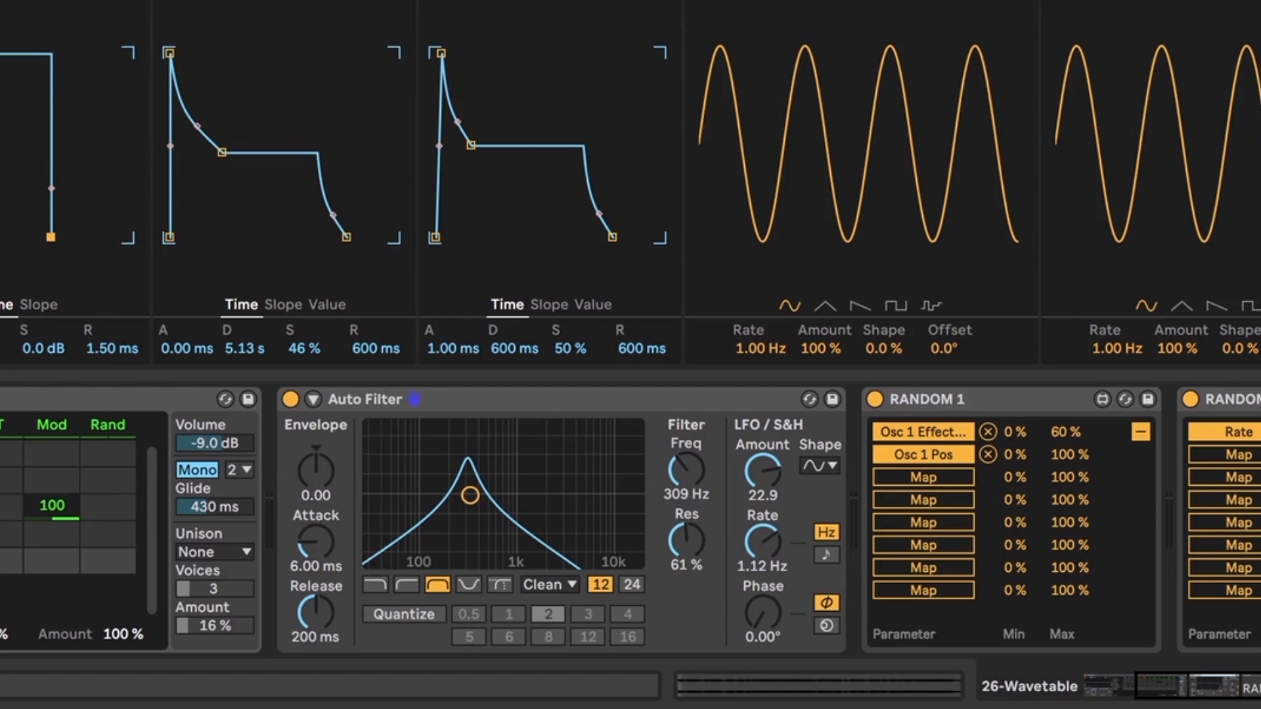
left_click(762, 477)
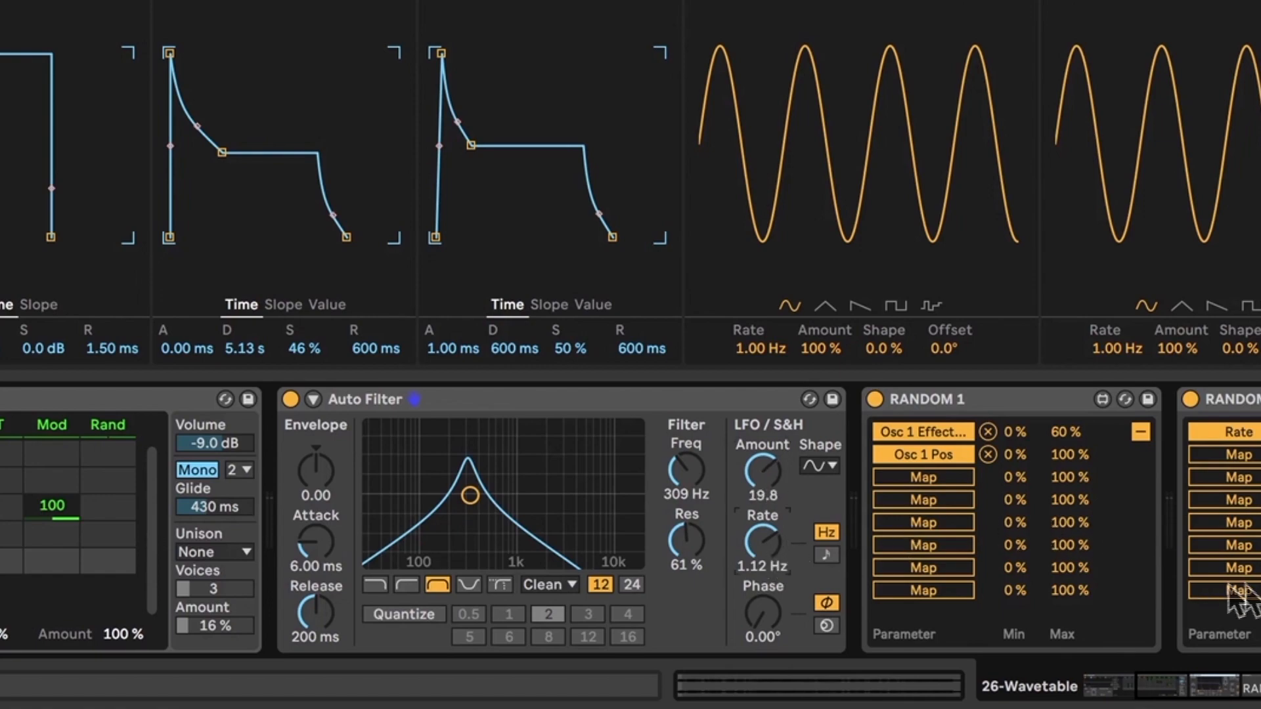
Step: Map RANDOM 2 to the Auto Filter's LFO amount, limited to a 50 % minimum and 96 % maximum
left_click(1247, 690)
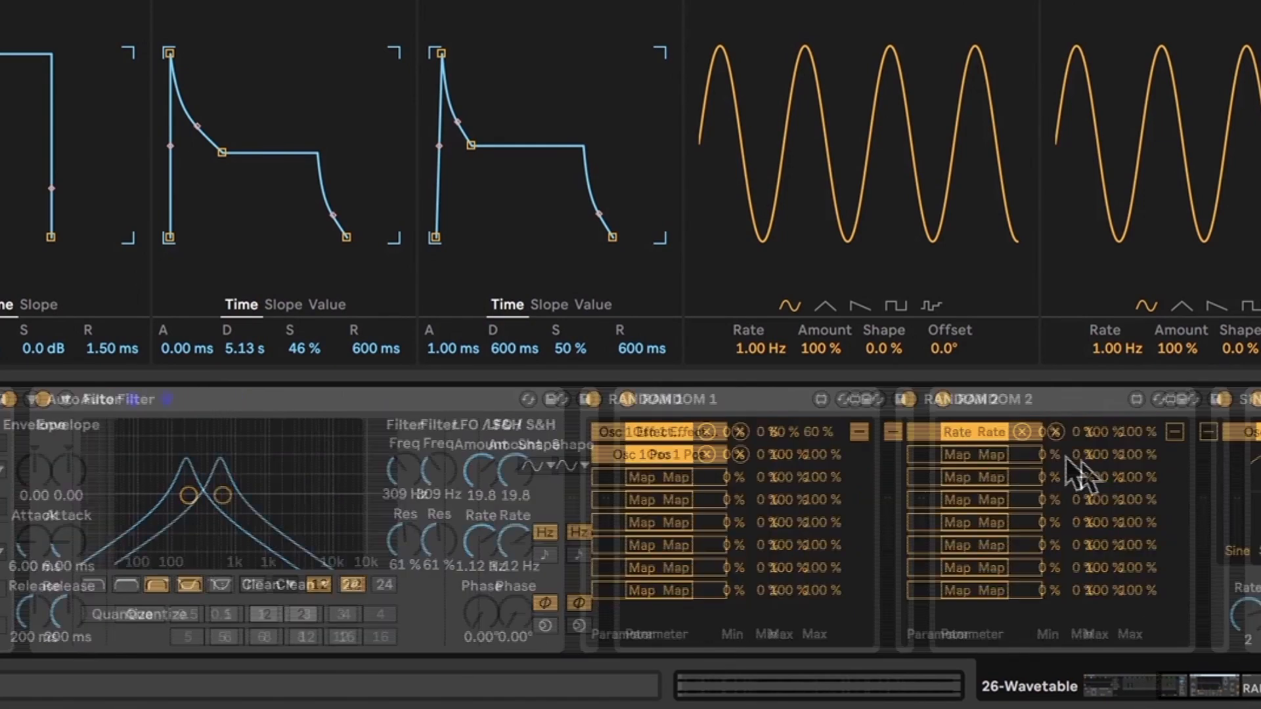
left_click(515, 471)
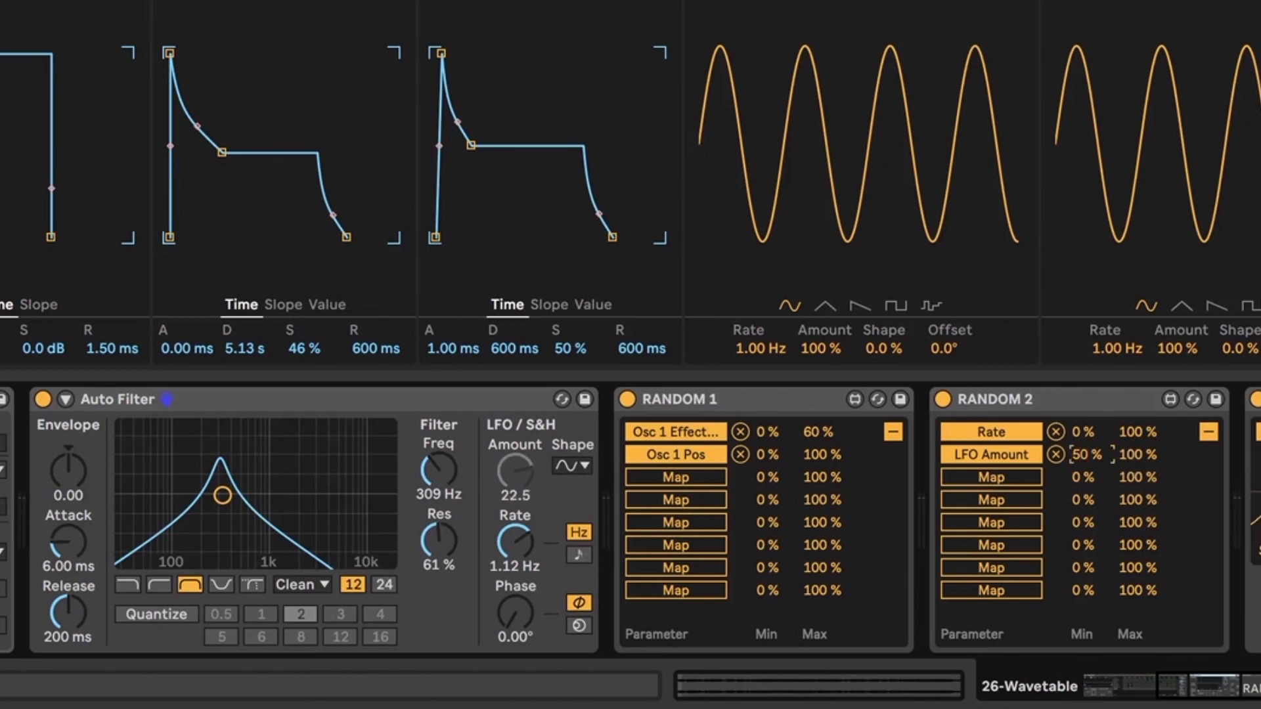
left_click(514, 474)
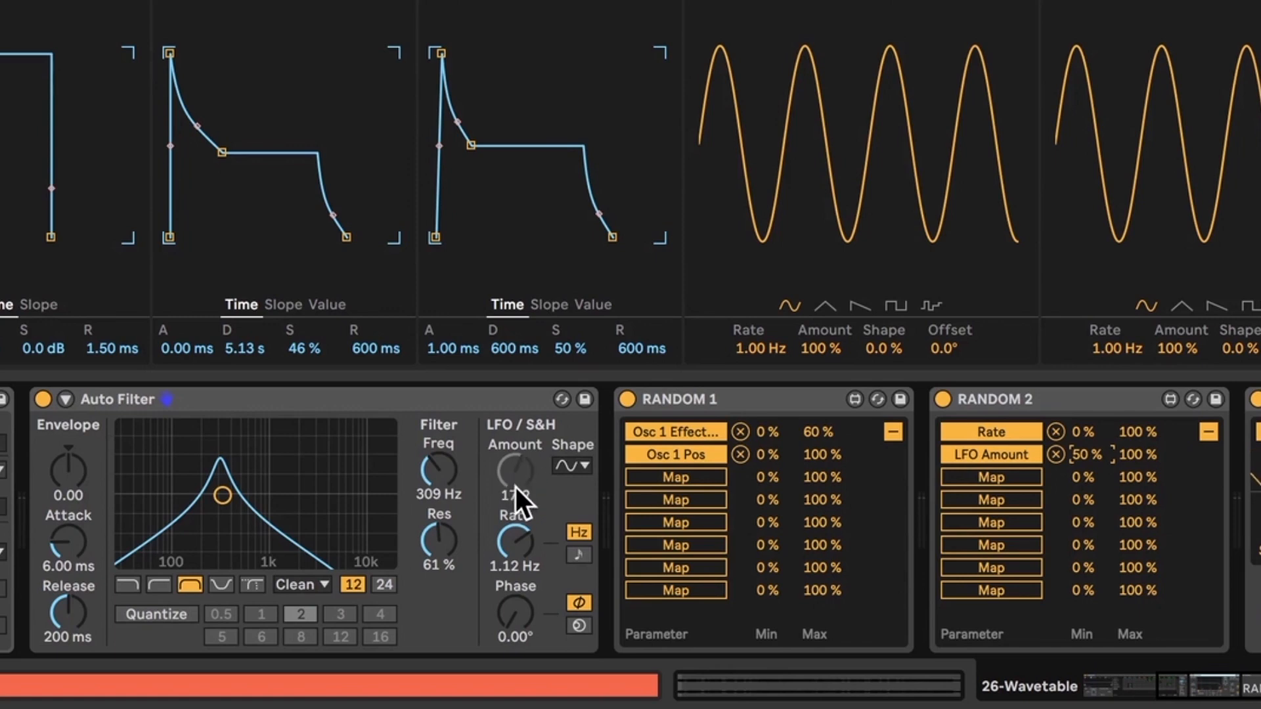
left_click(525, 470)
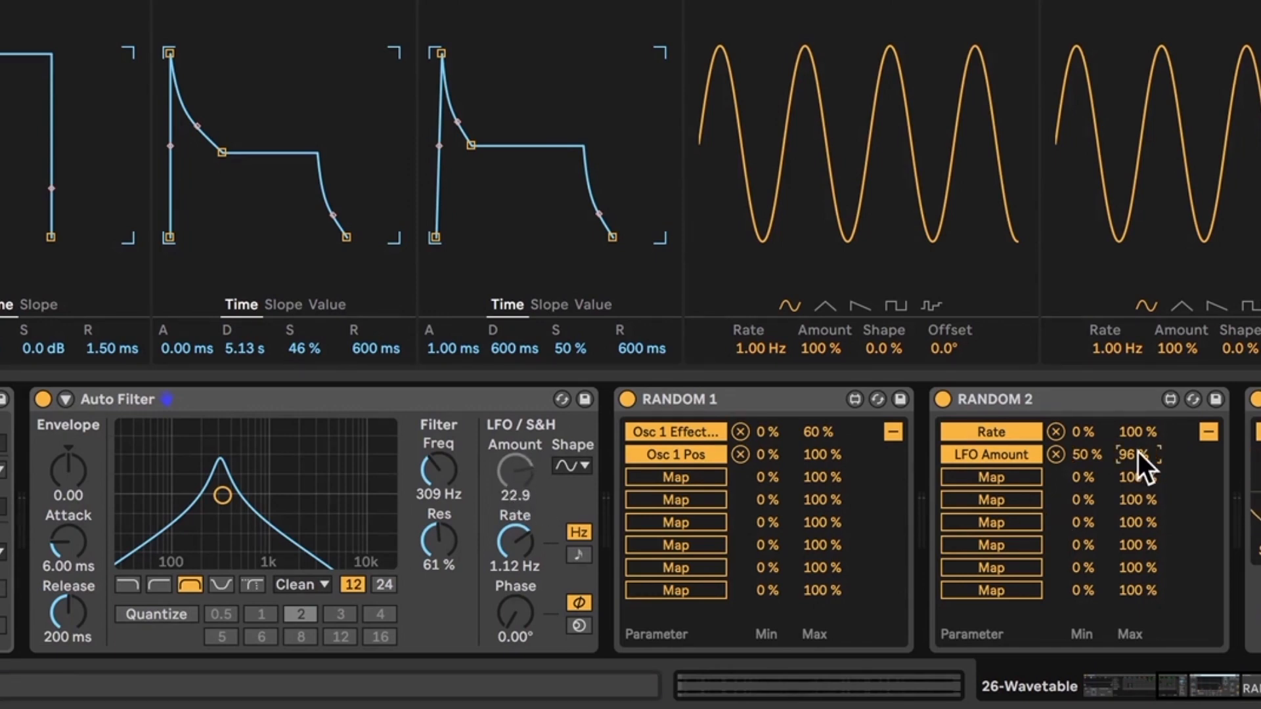
left_click(528, 473)
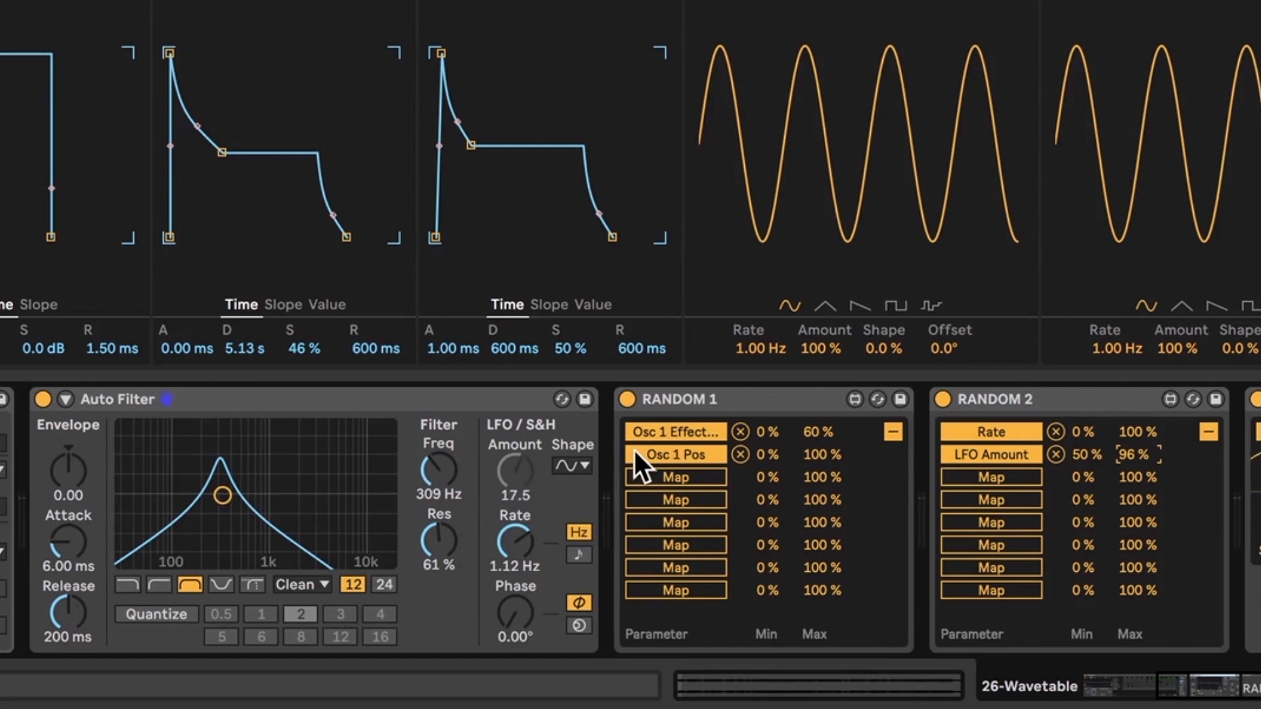
left_click(516, 468)
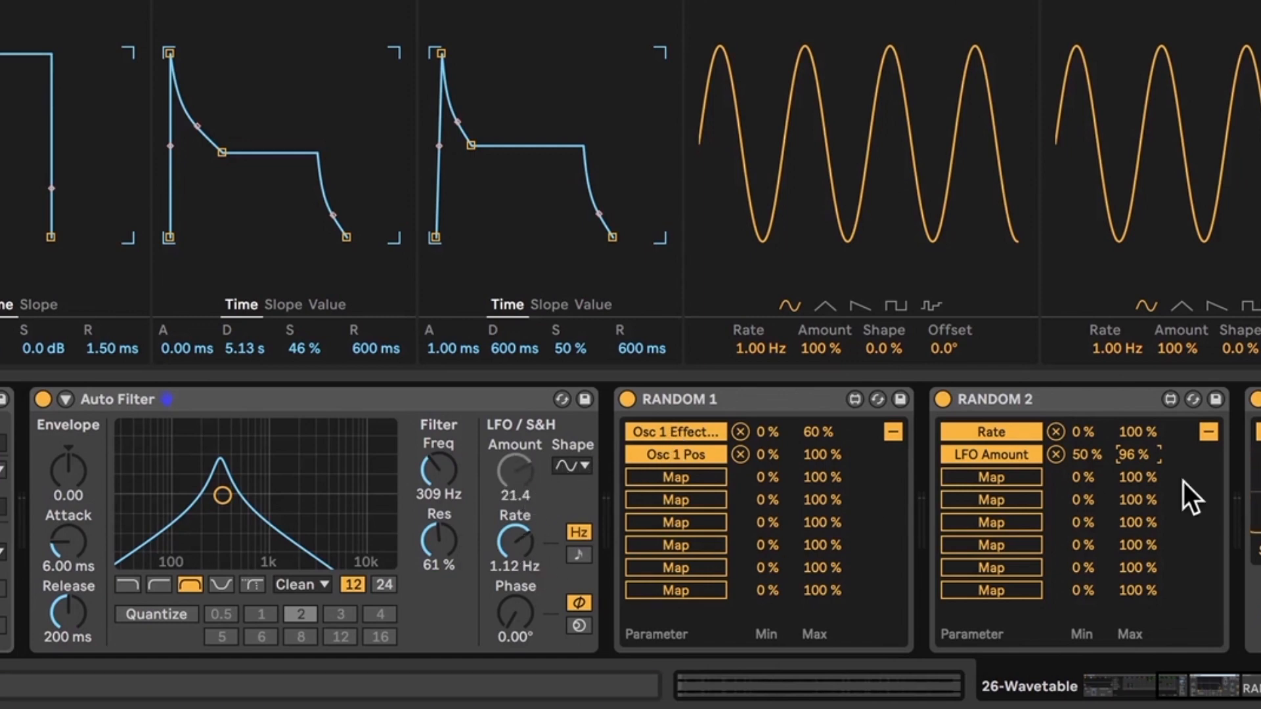
Step: Switch the Auto Filter's LFO to tempo sync and replace RANDOM 2's trial LFO frequency mapping with the sync rate, ranging from 10 % to 90 %
left_click(1016, 477)
left_click(515, 544)
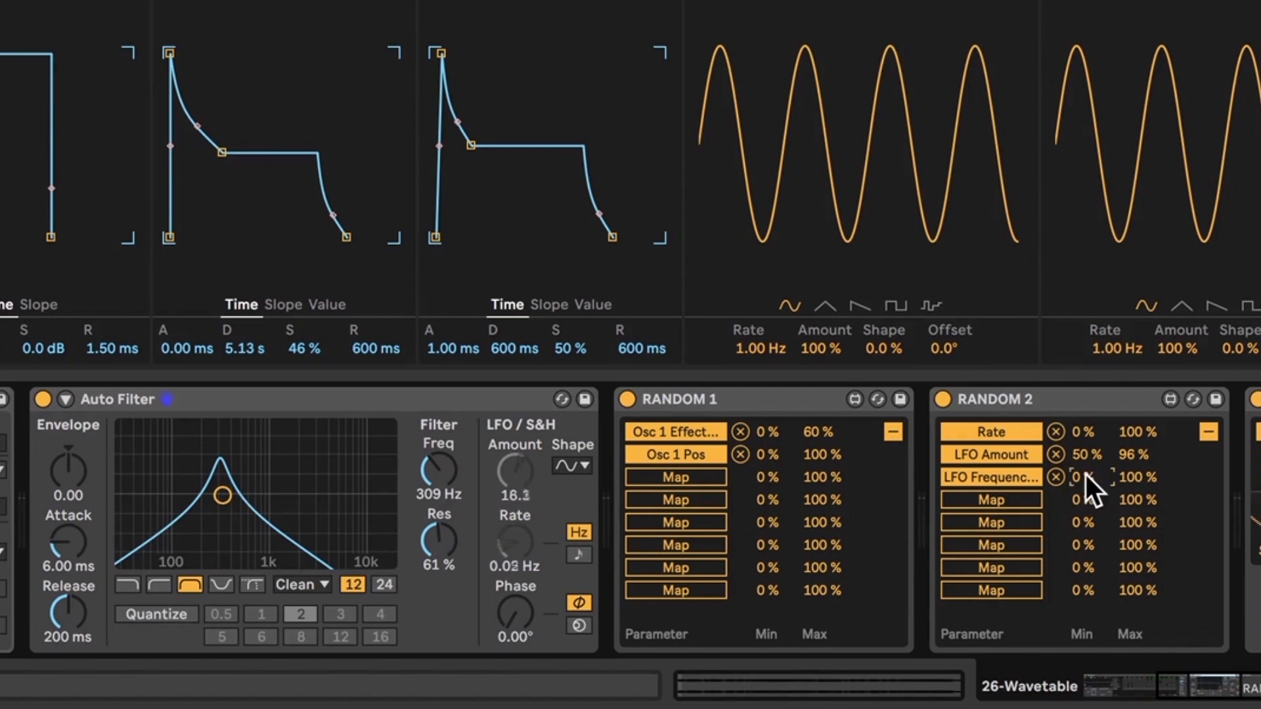
left_click(578, 554)
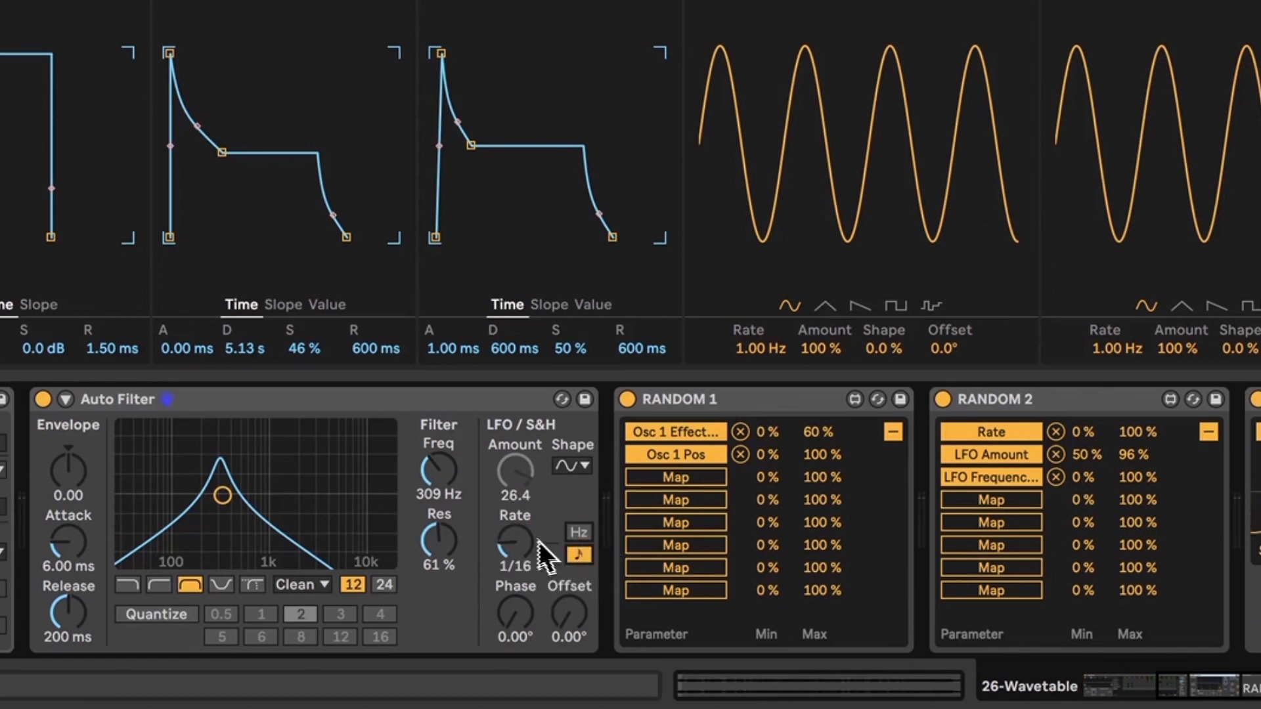
left_click(1055, 477)
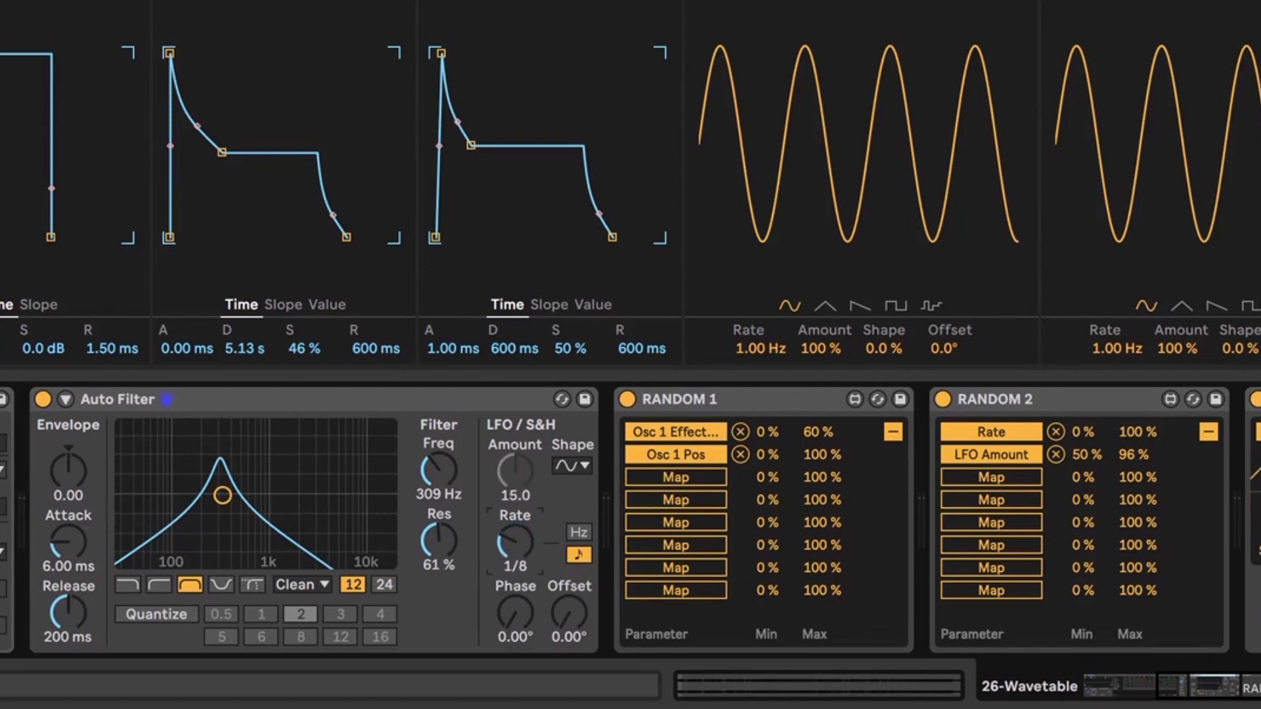
left_click(1000, 478)
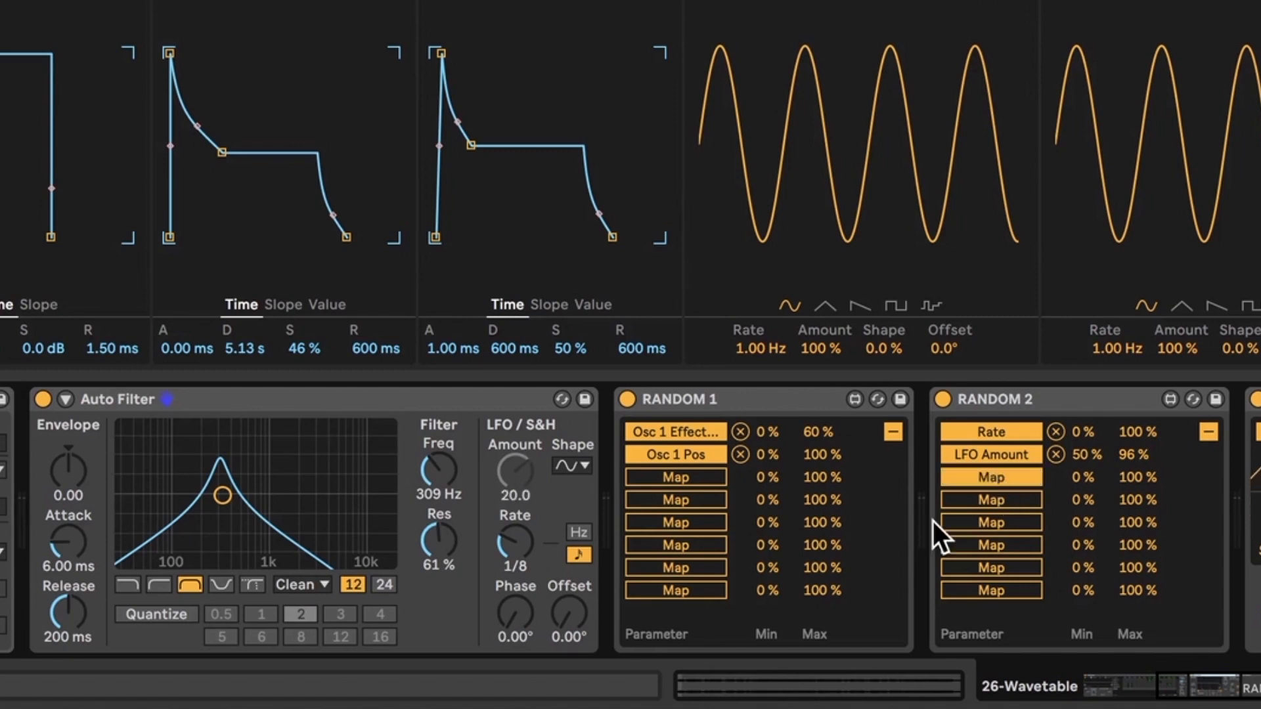
left_click(527, 542)
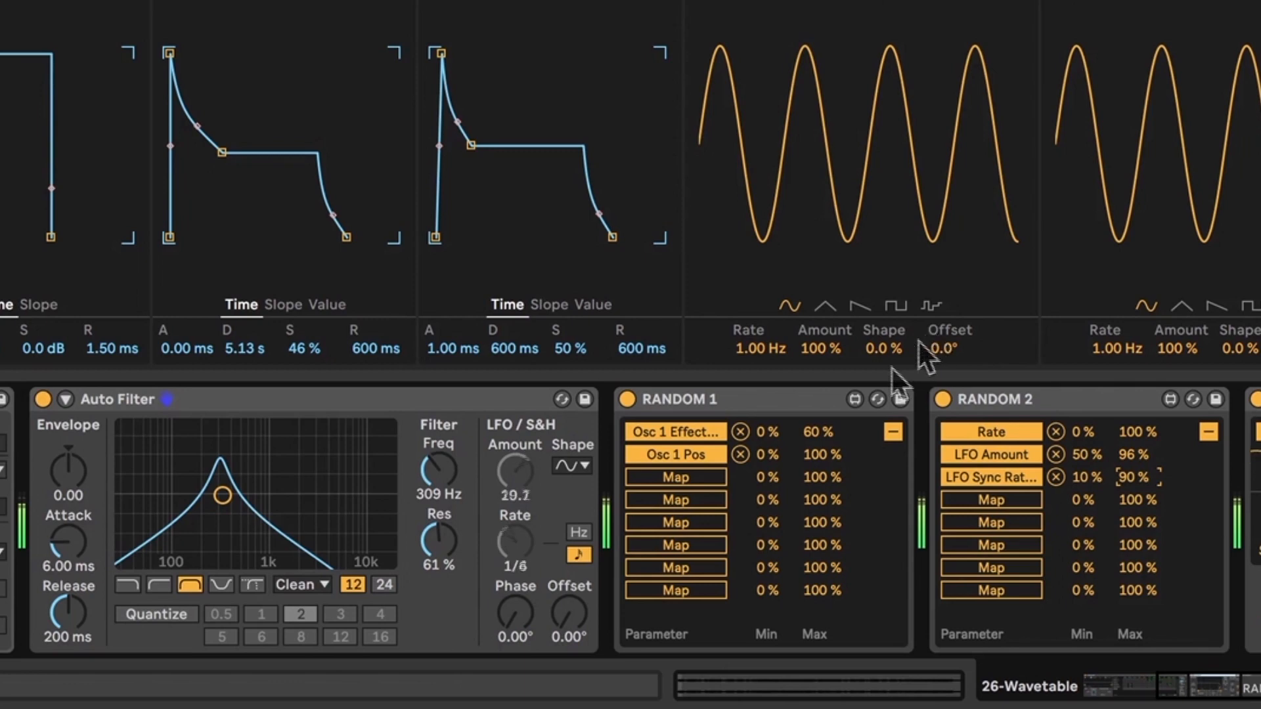
Step: Raise the Auto Filter to about 732 Hz with 60 % resonance, and transpose oscillator 1 by 12 semitones
left_click_drag(223, 495, 257, 497)
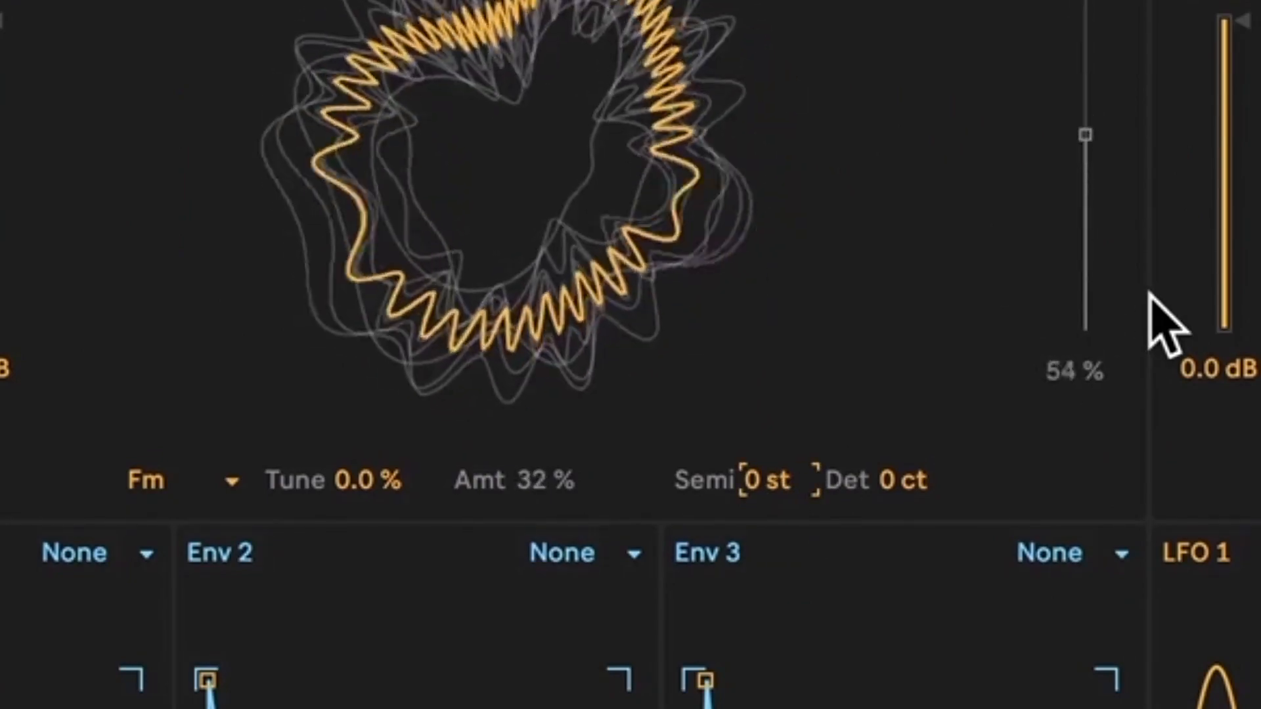
type("12")
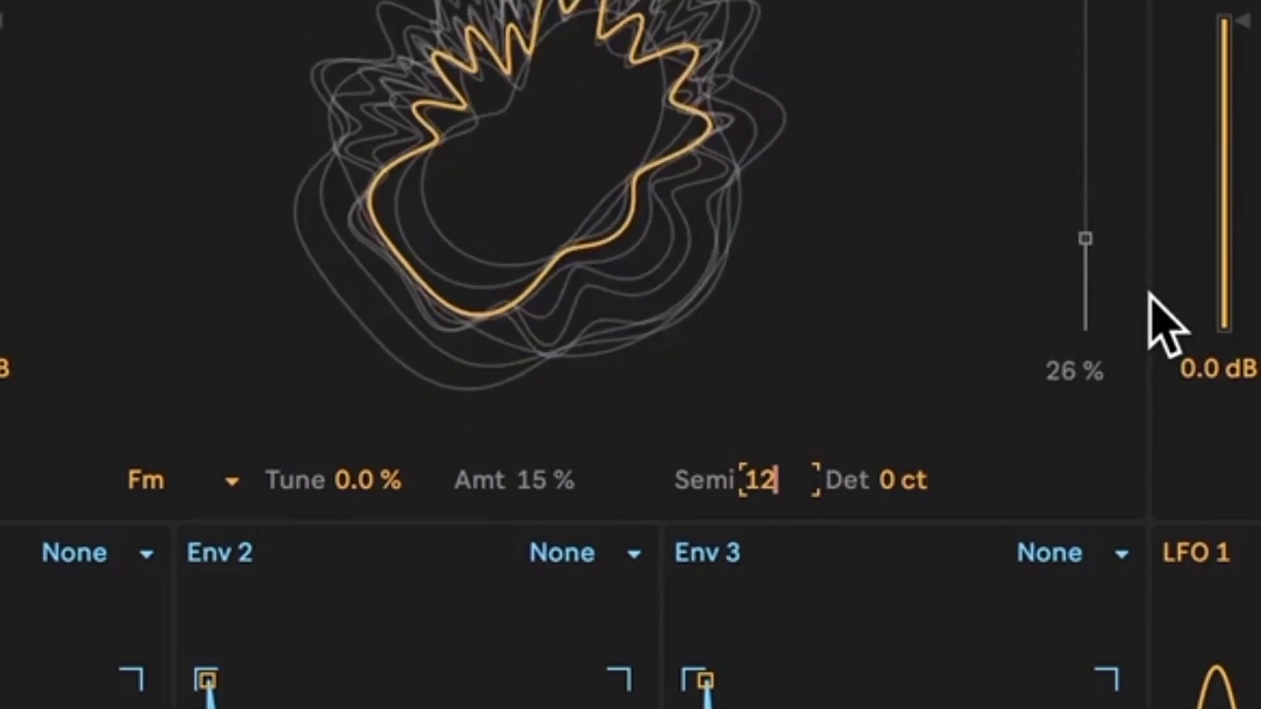
key("Return")
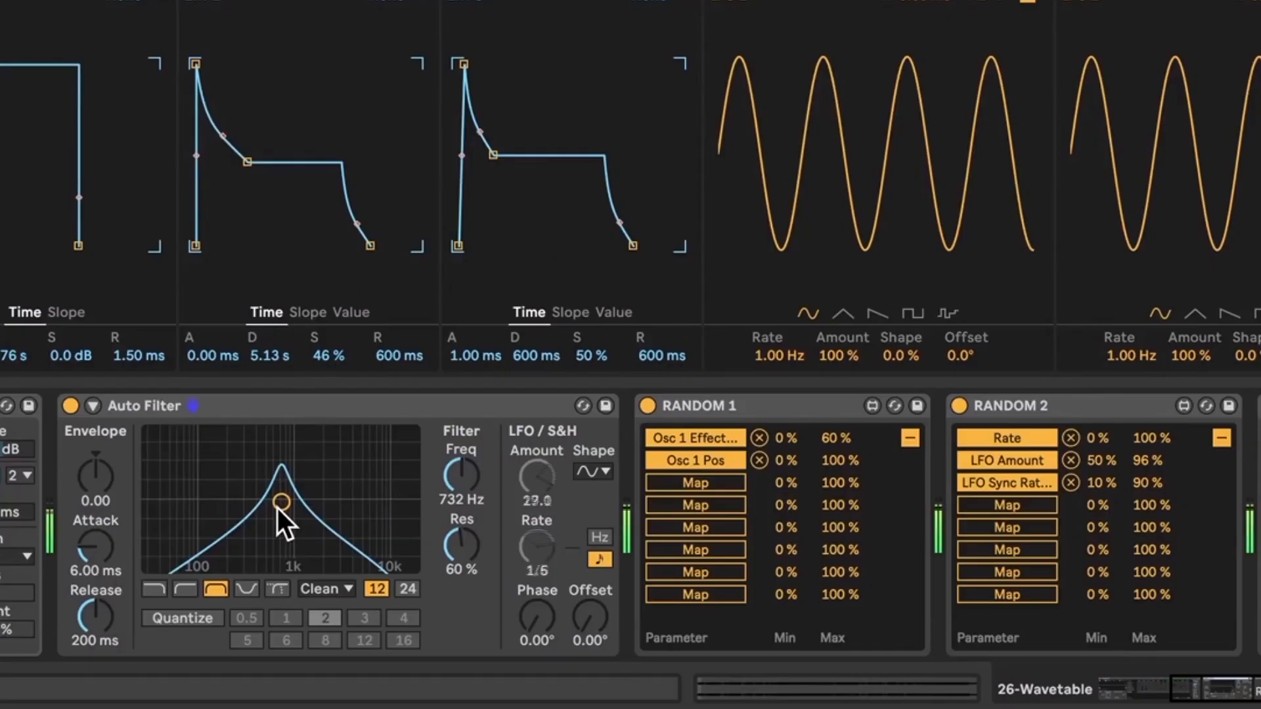
Step: Lower the Auto Filter to 400 Hz and 55 % resonance, and map RANDOM 2 to its frequency with a 20 % minimum
mouse_move(281, 502)
left_mouse_down()
mouse_move(290, 494)
mouse_move(208, 495)
mouse_move(341, 492)
mouse_move(233, 492)
mouse_move(298, 495)
mouse_move(218, 508)
mouse_move(311, 505)
mouse_move(272, 508)
left_mouse_up()
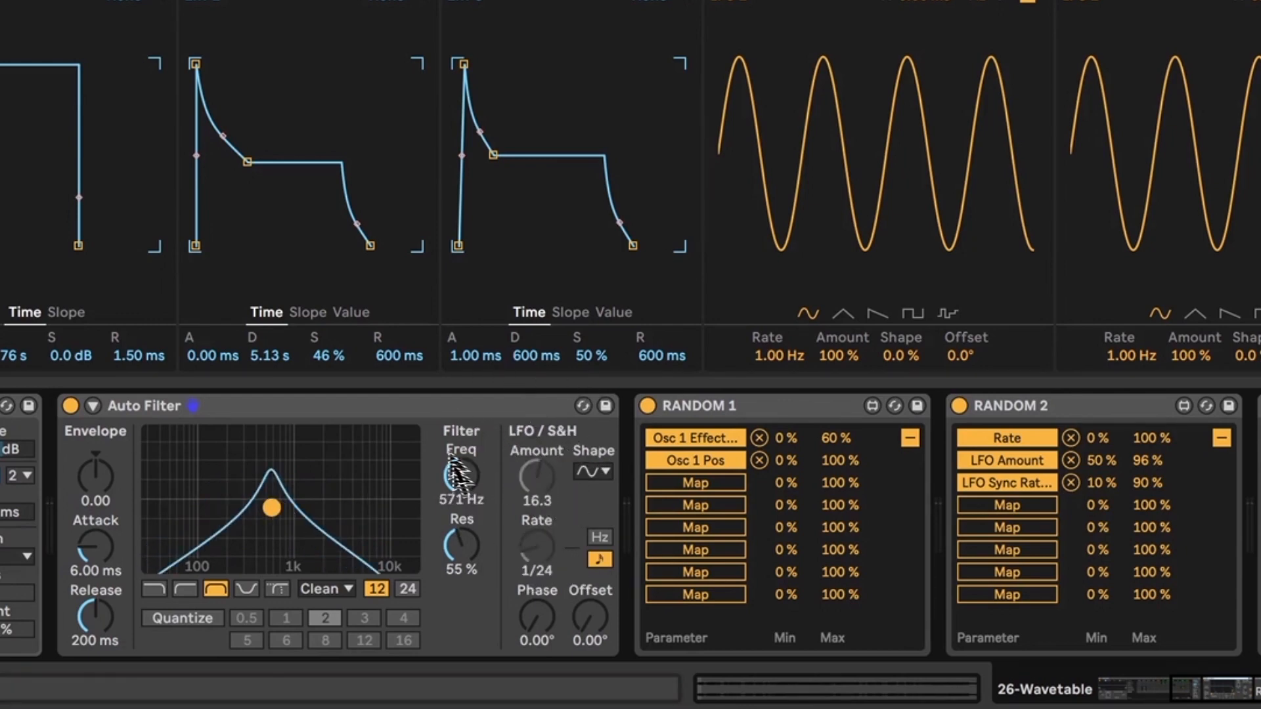
mouse_move(277, 507)
left_mouse_down()
mouse_move(302, 512)
mouse_move(247, 512)
mouse_move(324, 511)
mouse_move(226, 509)
mouse_move(269, 493)
mouse_move(258, 507)
left_mouse_up()
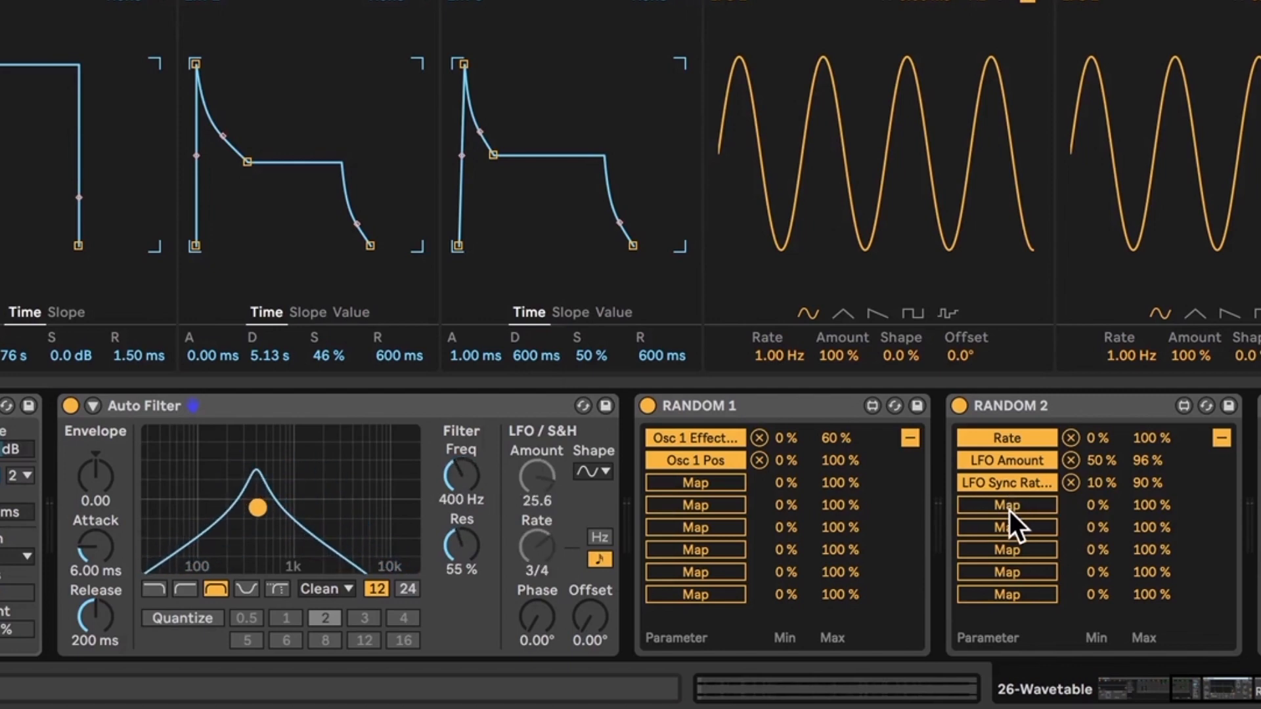
left_click(1007, 510)
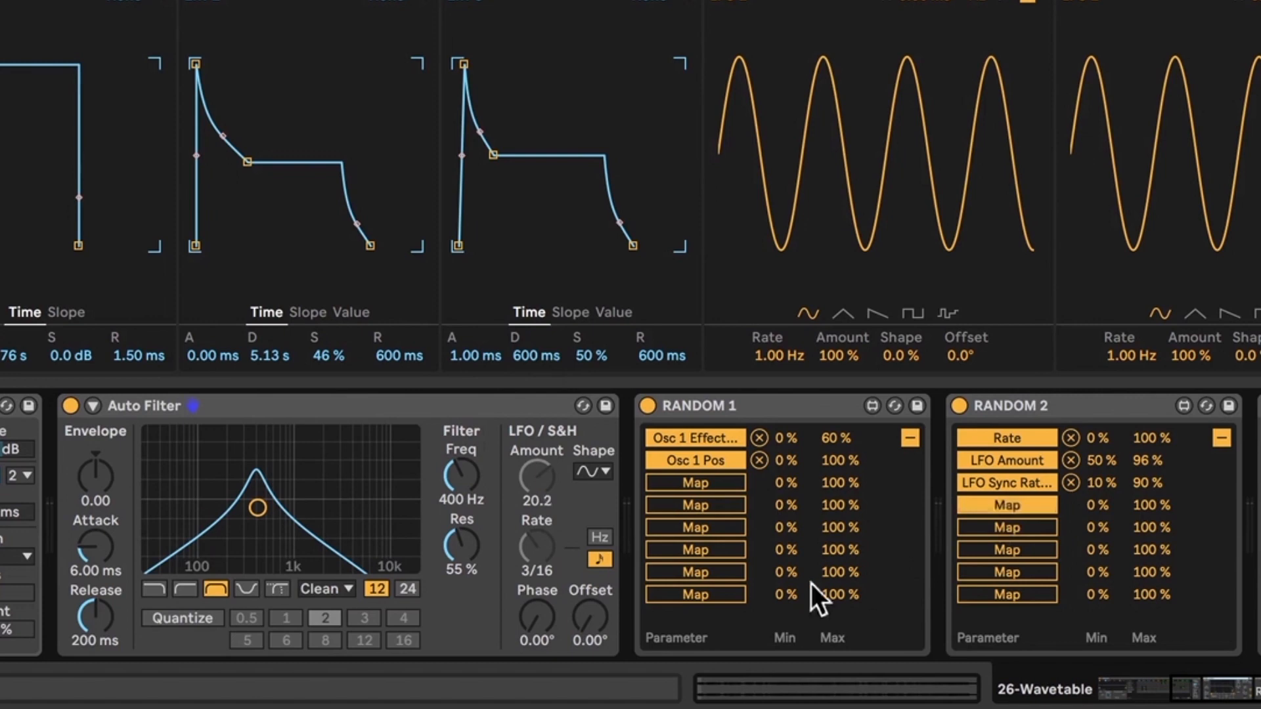
left_click(462, 478)
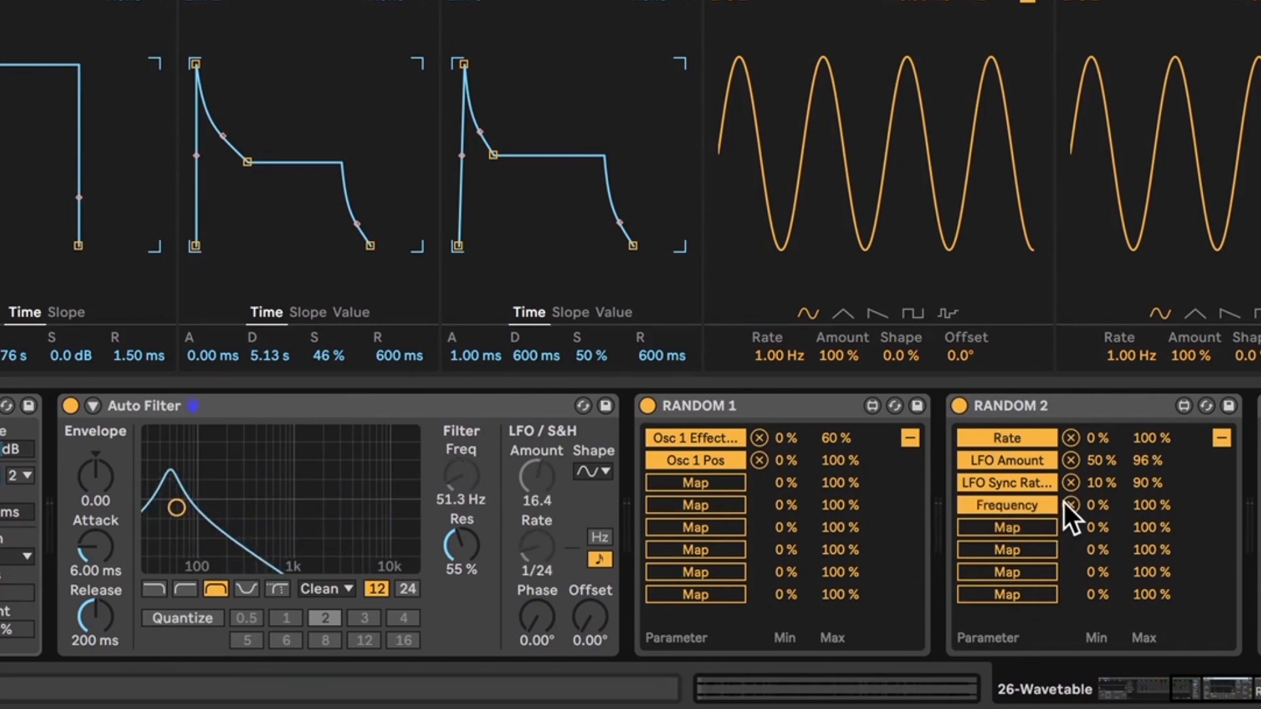
left_click(1107, 505)
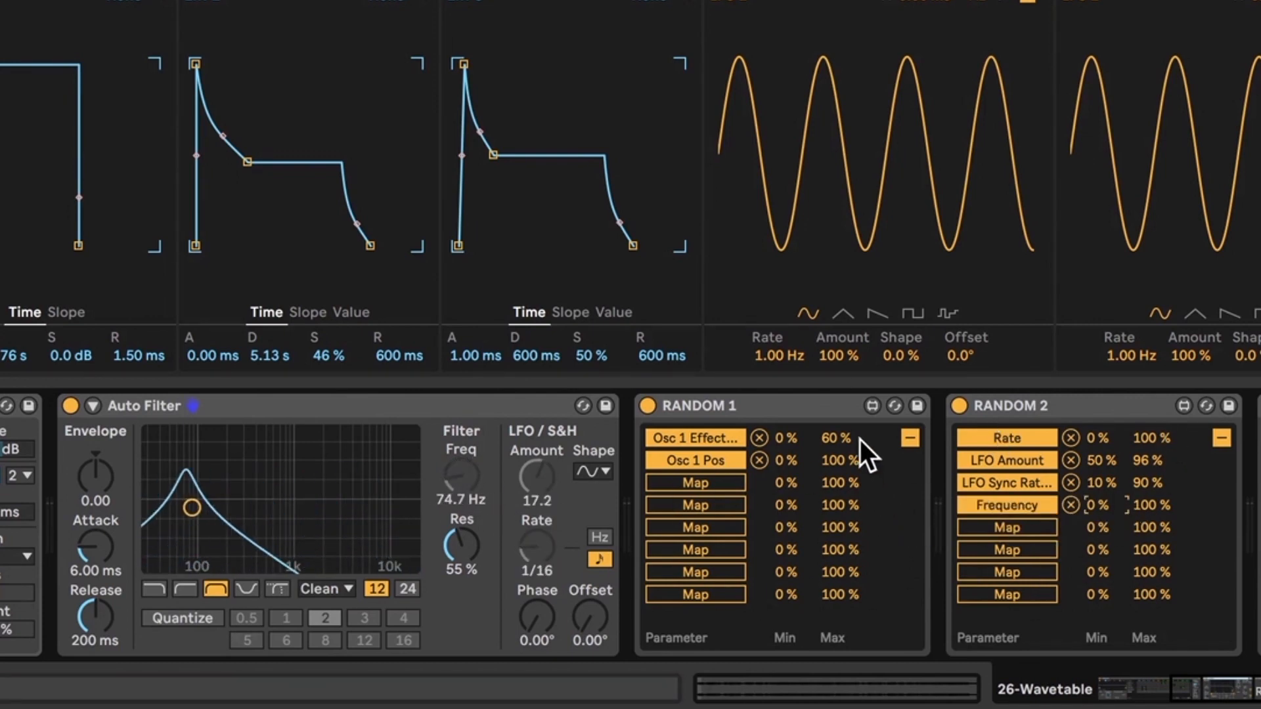
type("20")
key("Return")
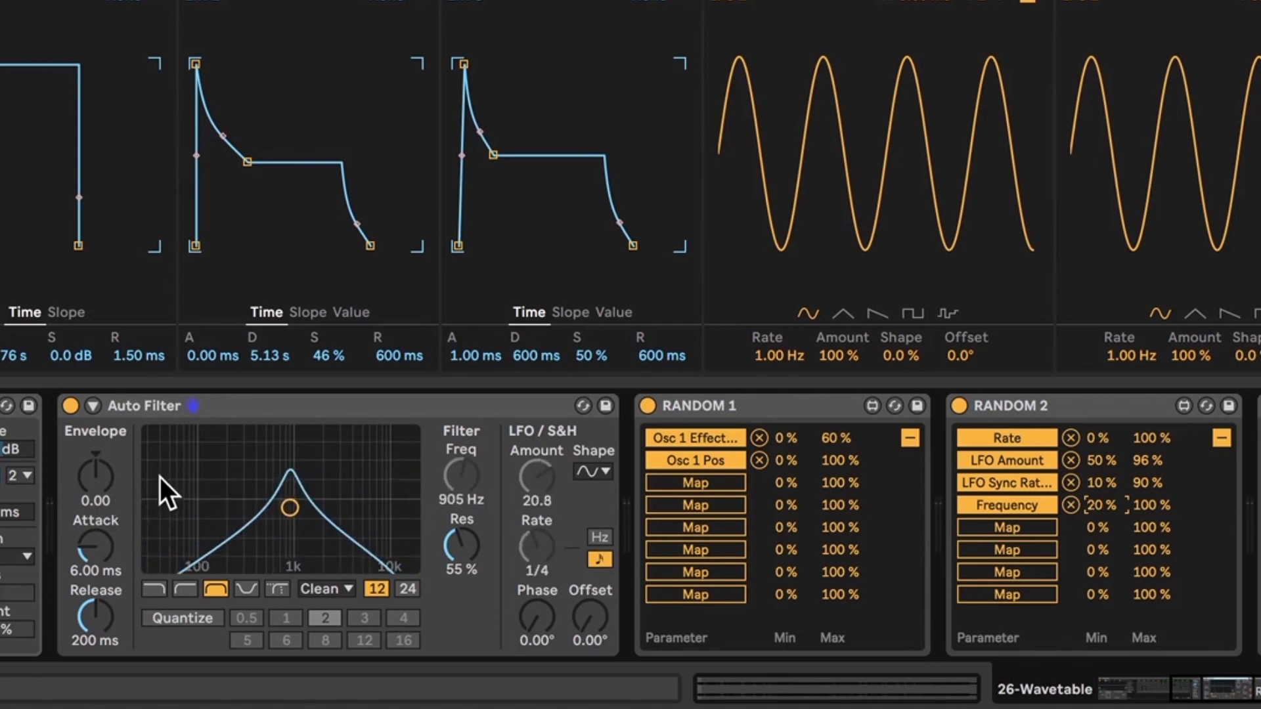
Step: Limit RANDOM 2's Frequency mapping to a 70 % maximum and lower the Auto Filter's resonance to 50 %
left_click(1152, 506)
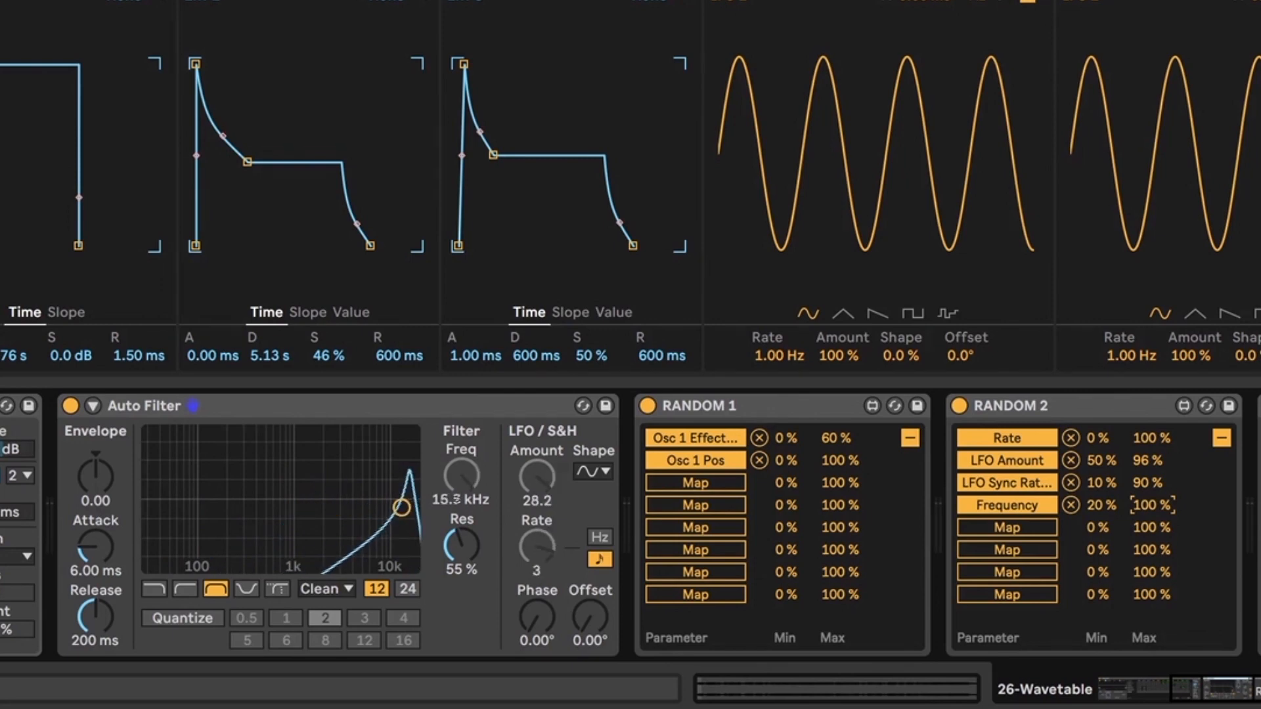
type("70")
key("Return")
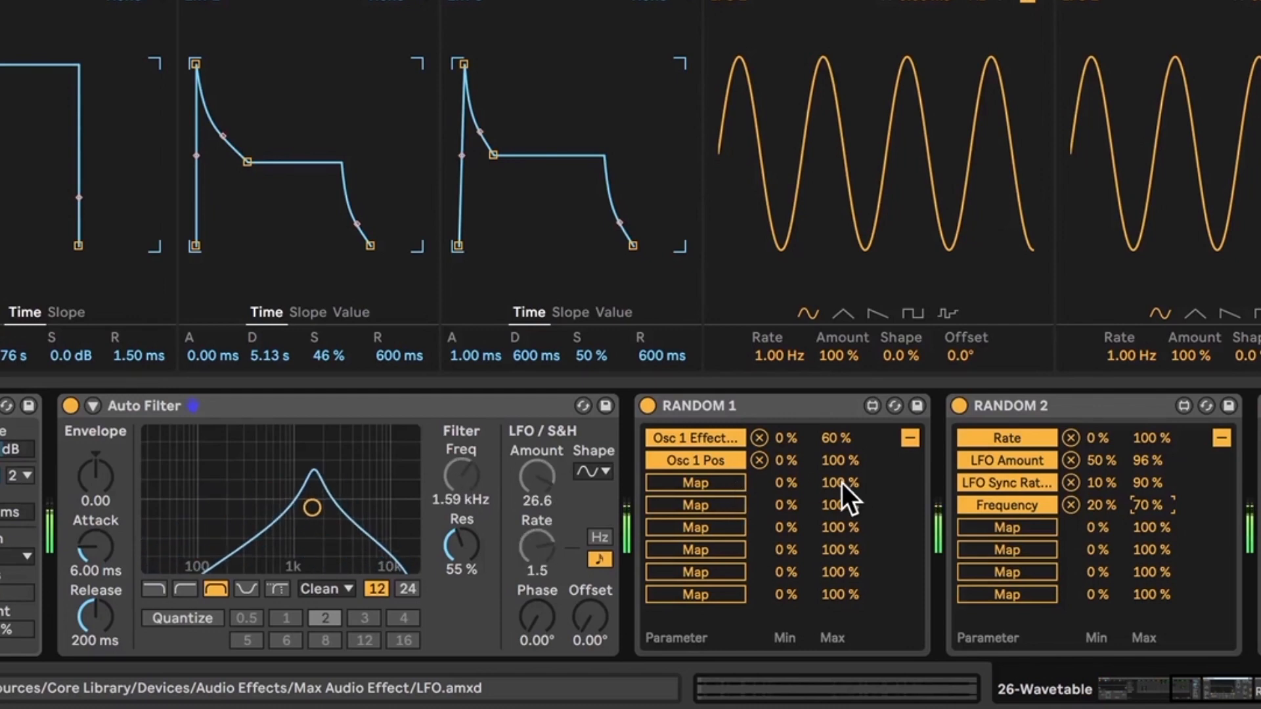
left_click(475, 546)
left_click_drag(475, 547, 475, 559)
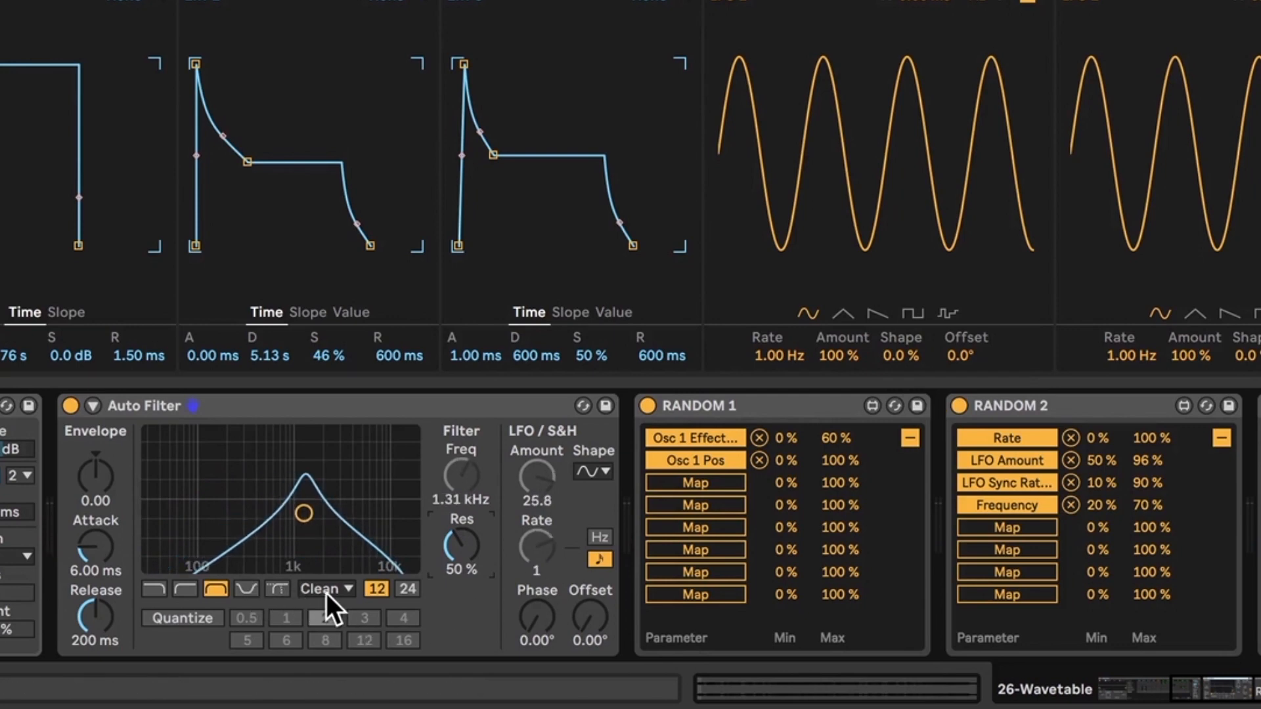
Step: Switch the Auto Filter to the OSR circuit with 3.81 dB of drive, and shorten its envelope release to 73.1 ms
left_click(326, 589)
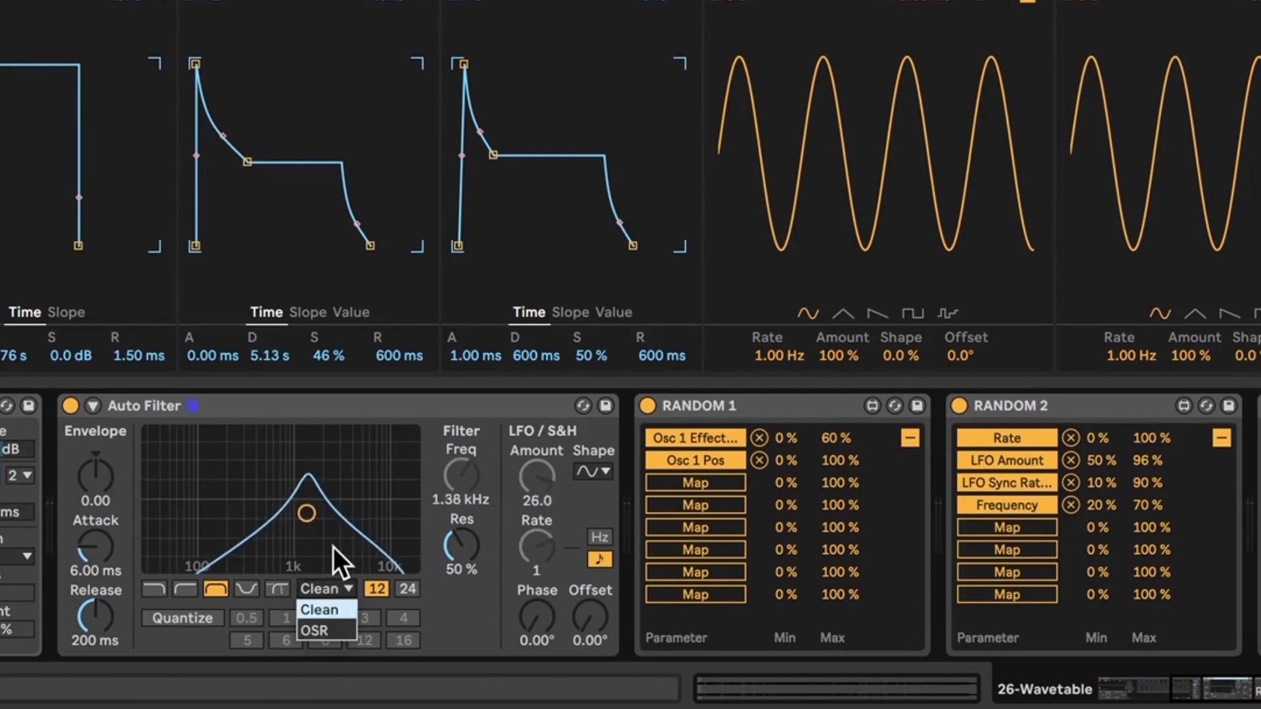
left_click(322, 631)
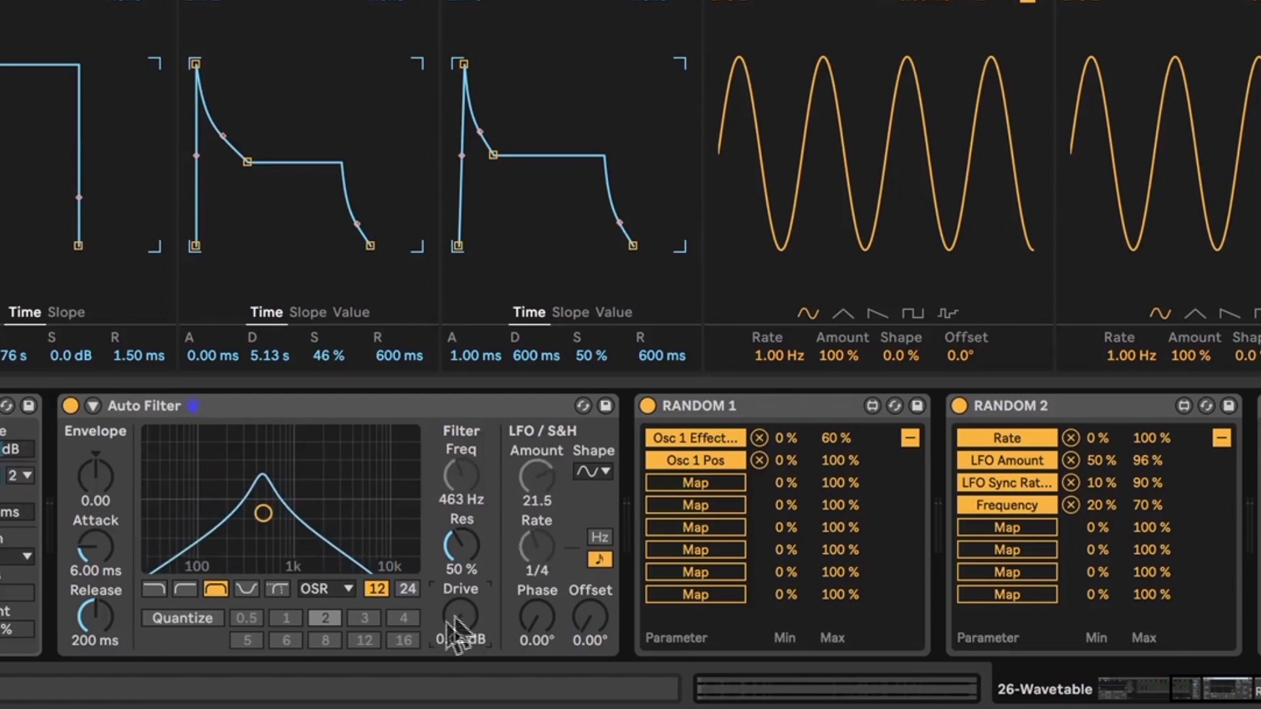
mouse_move(452, 608)
left_mouse_down()
mouse_move(453, 586)
mouse_move(462, 622)
mouse_move(462, 605)
left_mouse_up()
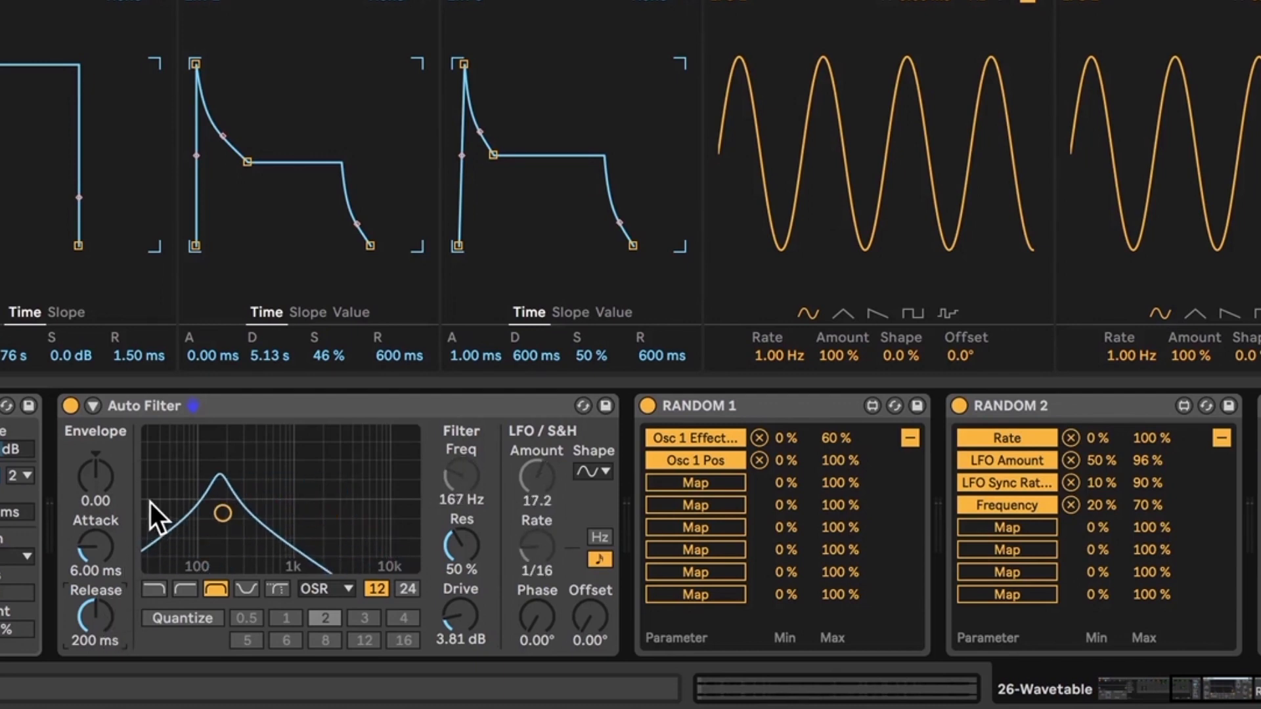
left_click_drag(108, 637, 108, 673)
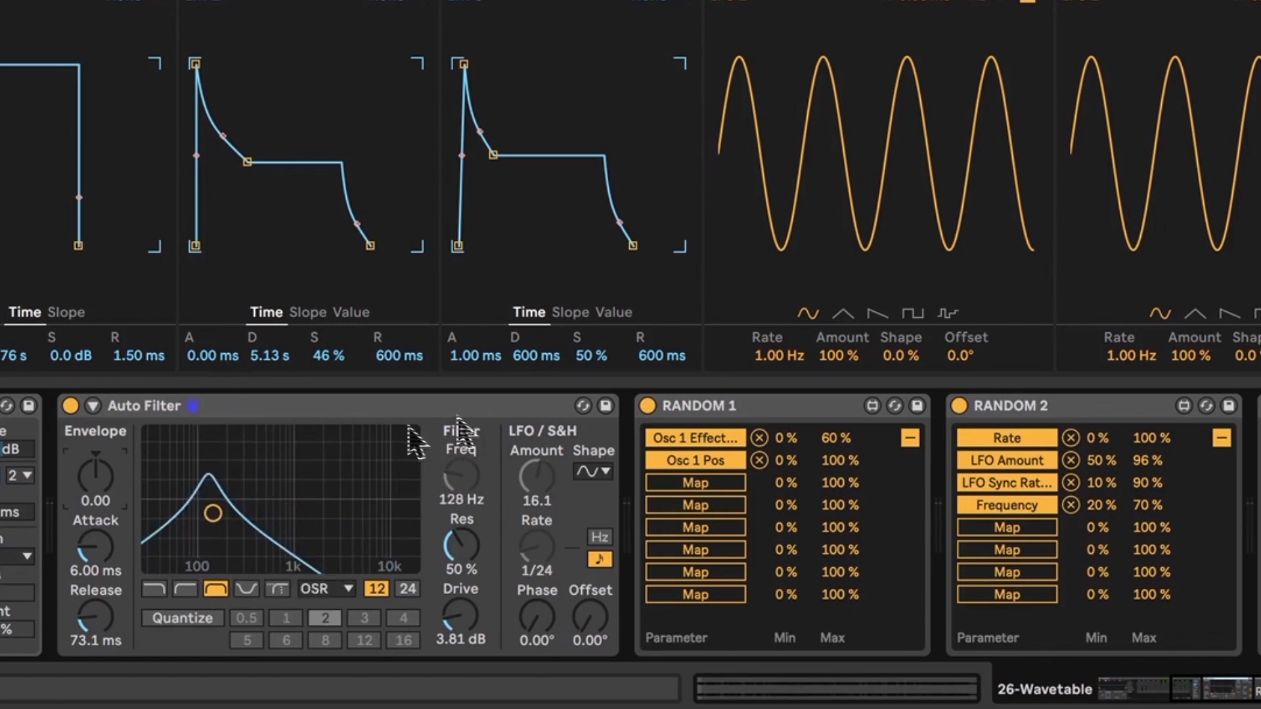
Step: Map RANDOM 2 to the Auto Filter's envelope amount from 50 % to 87 %, with 6.27 ms attack and 79.4 ms release
left_click(1018, 529)
left_click(95, 477)
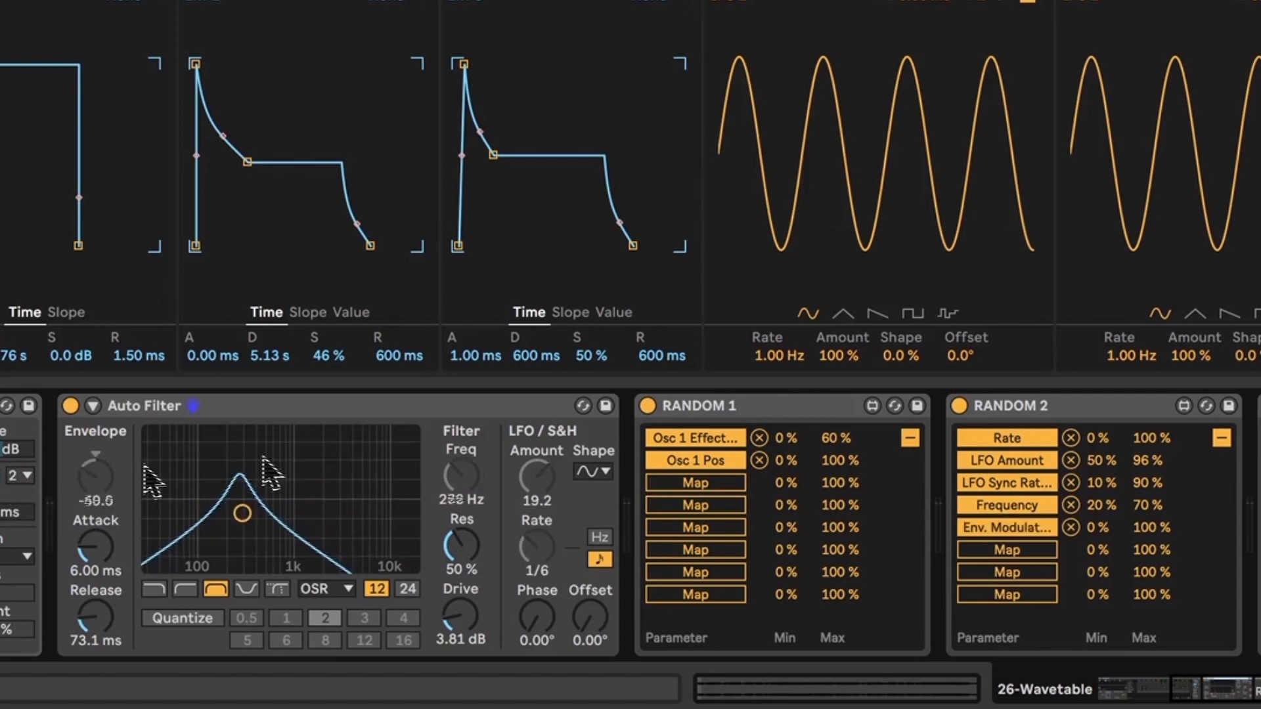
left_click_drag(1095, 535, 1095, 512)
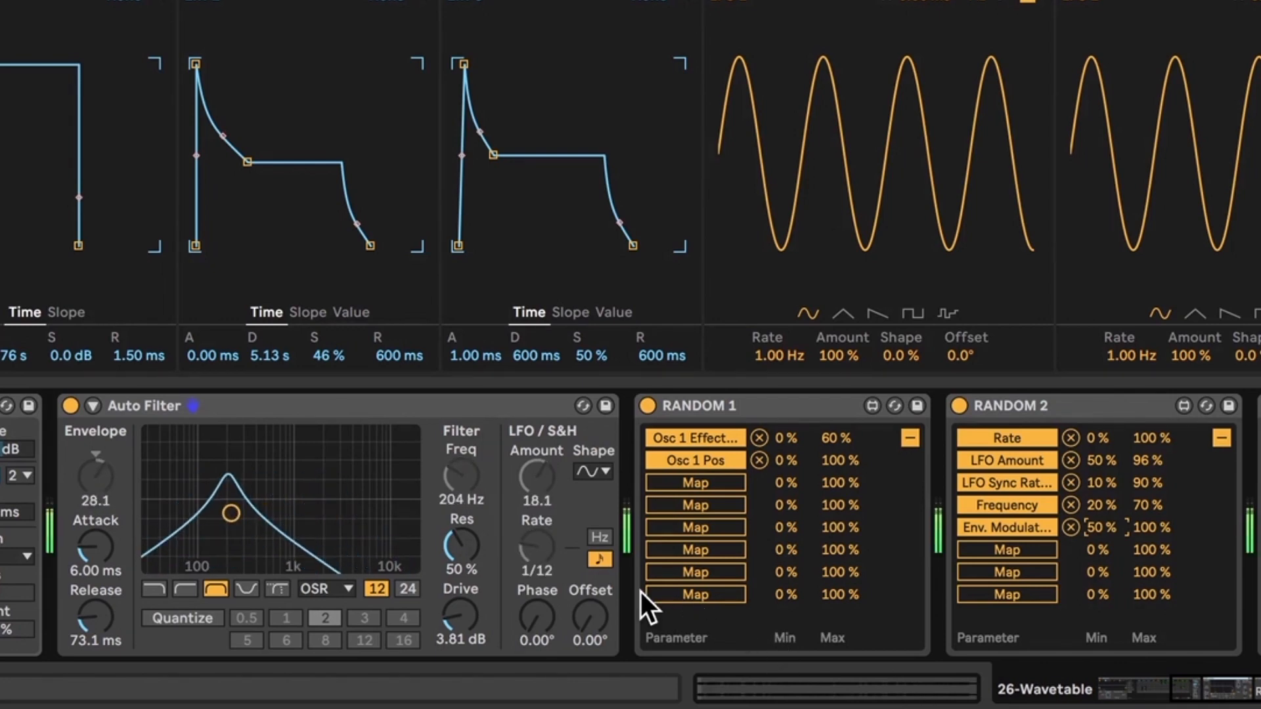
left_click_drag(1144, 535, 1144, 549)
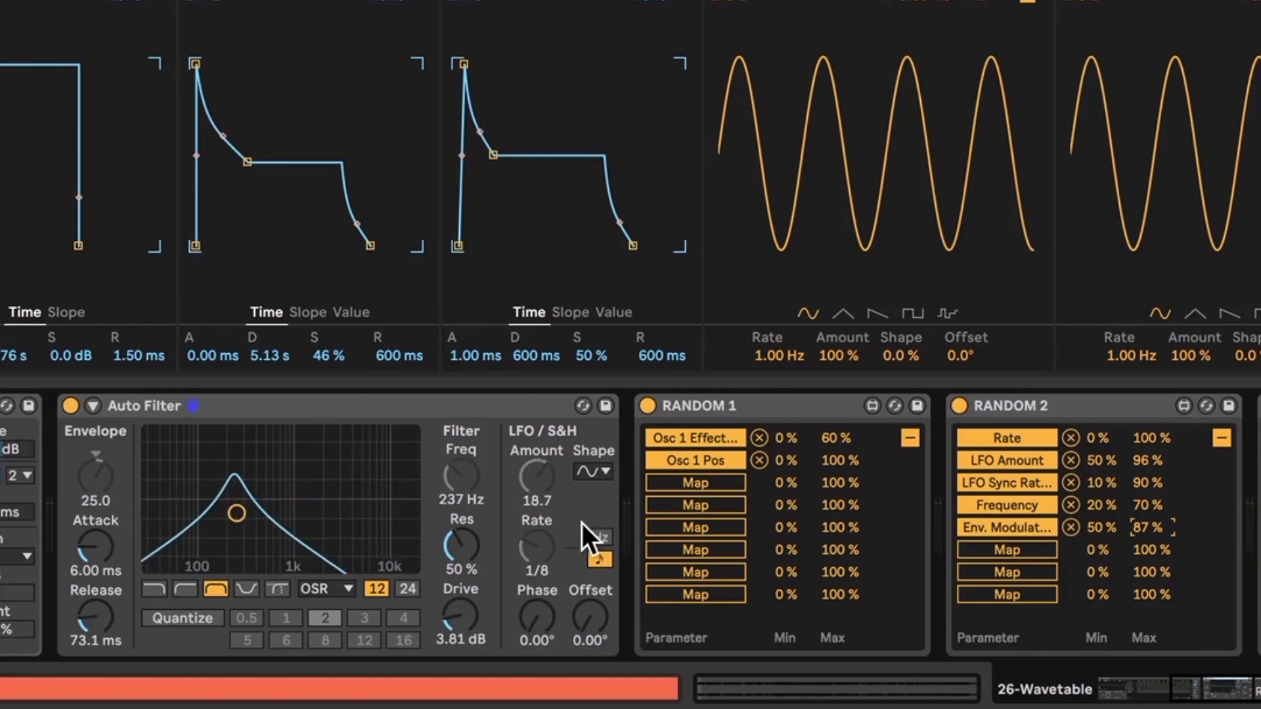
left_click_drag(99, 546, 98, 544)
left_click_drag(100, 615, 97, 630)
Step: Map RANDOM 2 to the Auto Filter's LFO phase with a 50 % maximum
left_click(548, 617)
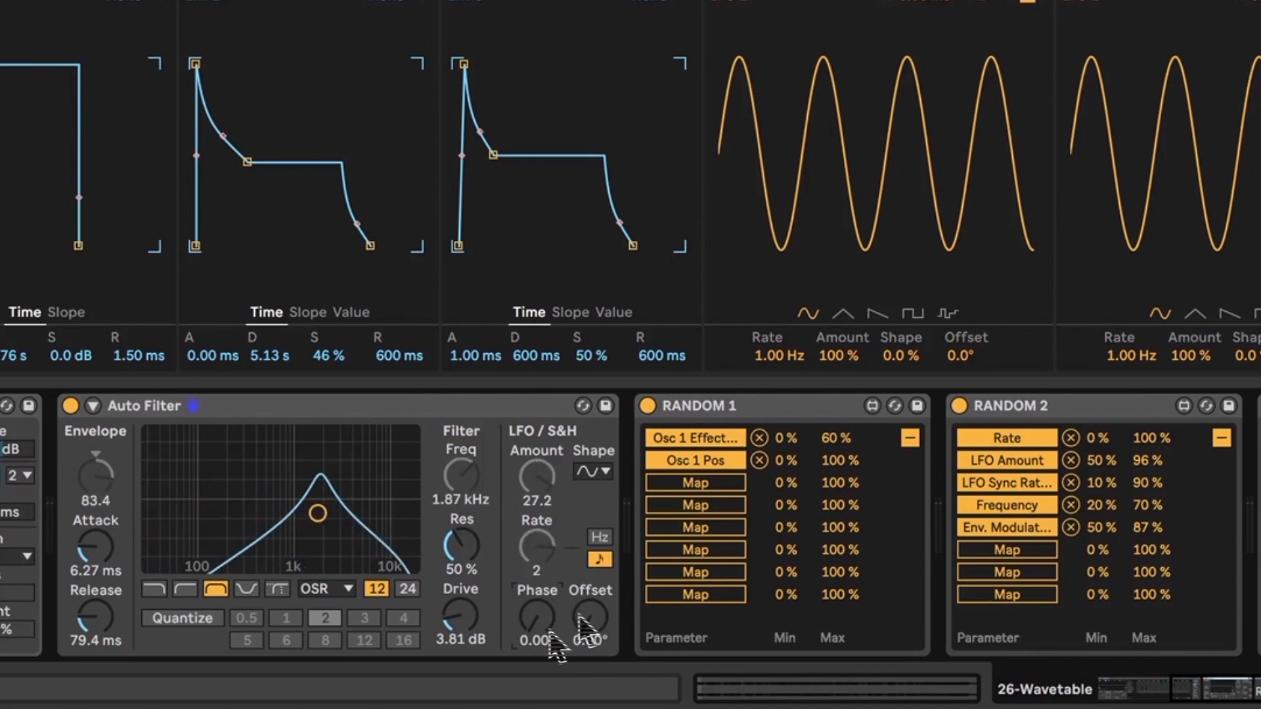
left_click(1003, 551)
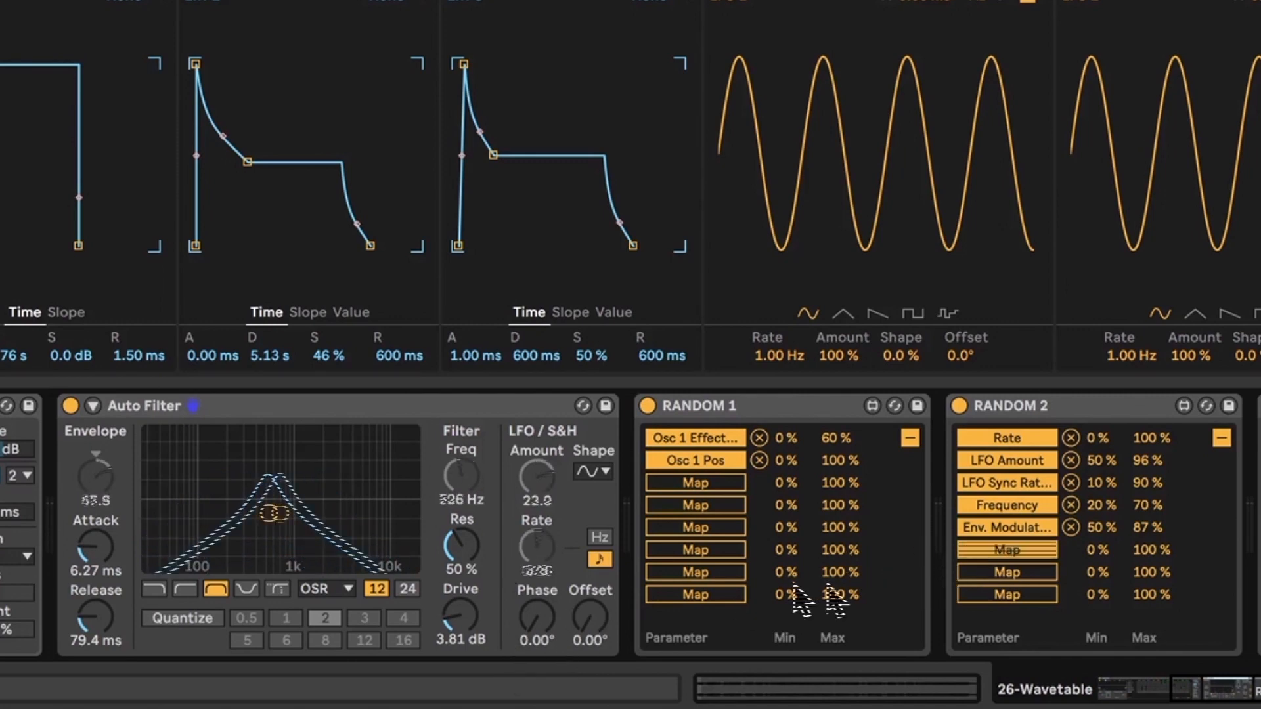
left_click(543, 626)
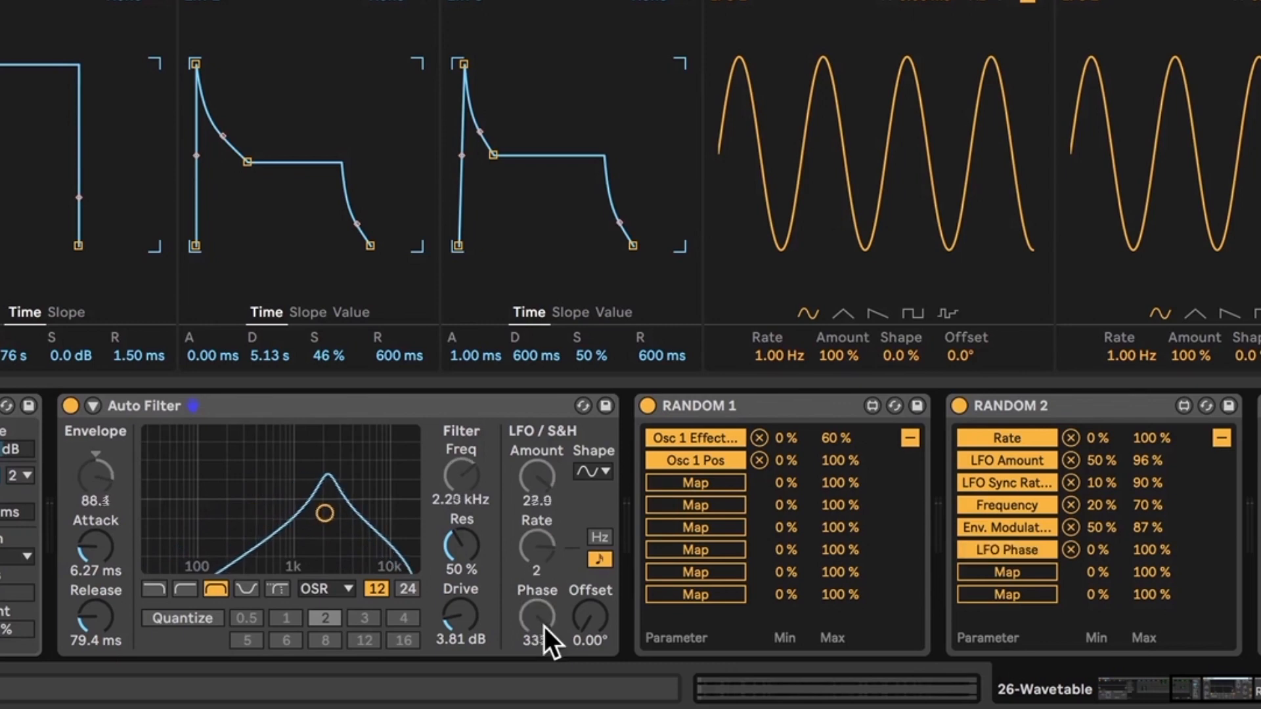
left_click(1139, 548)
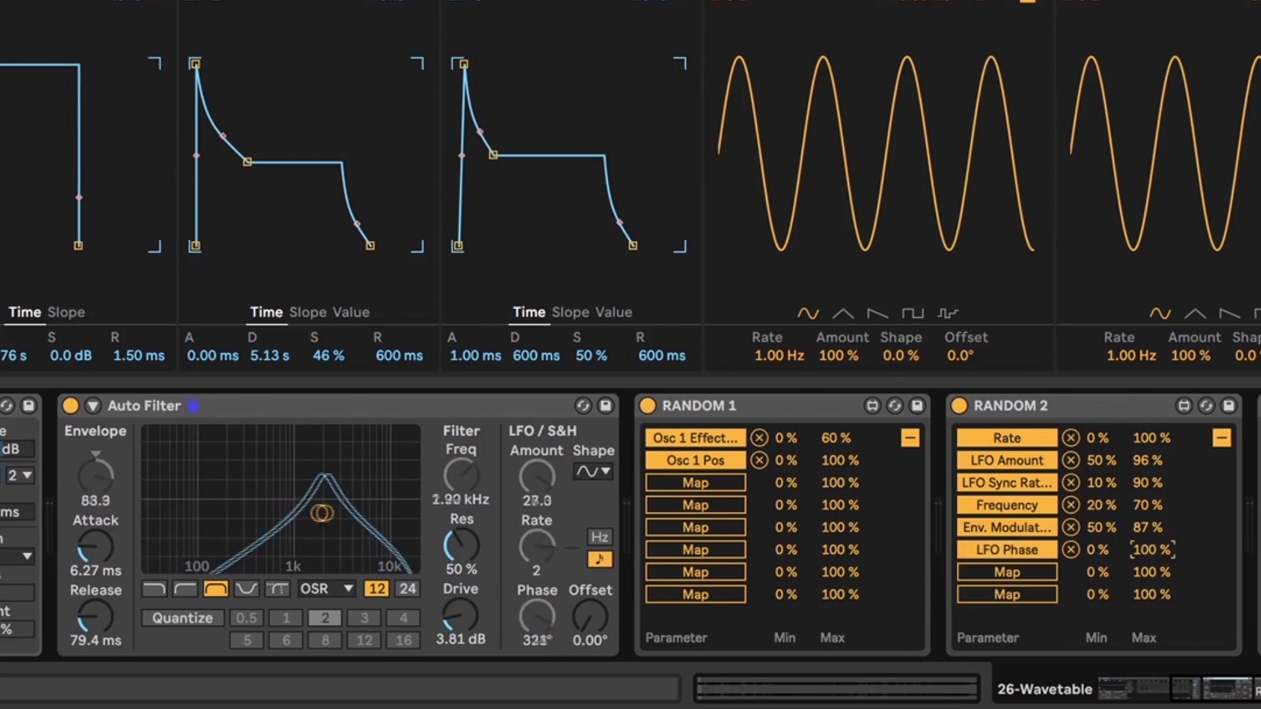
type("50")
key("Return")
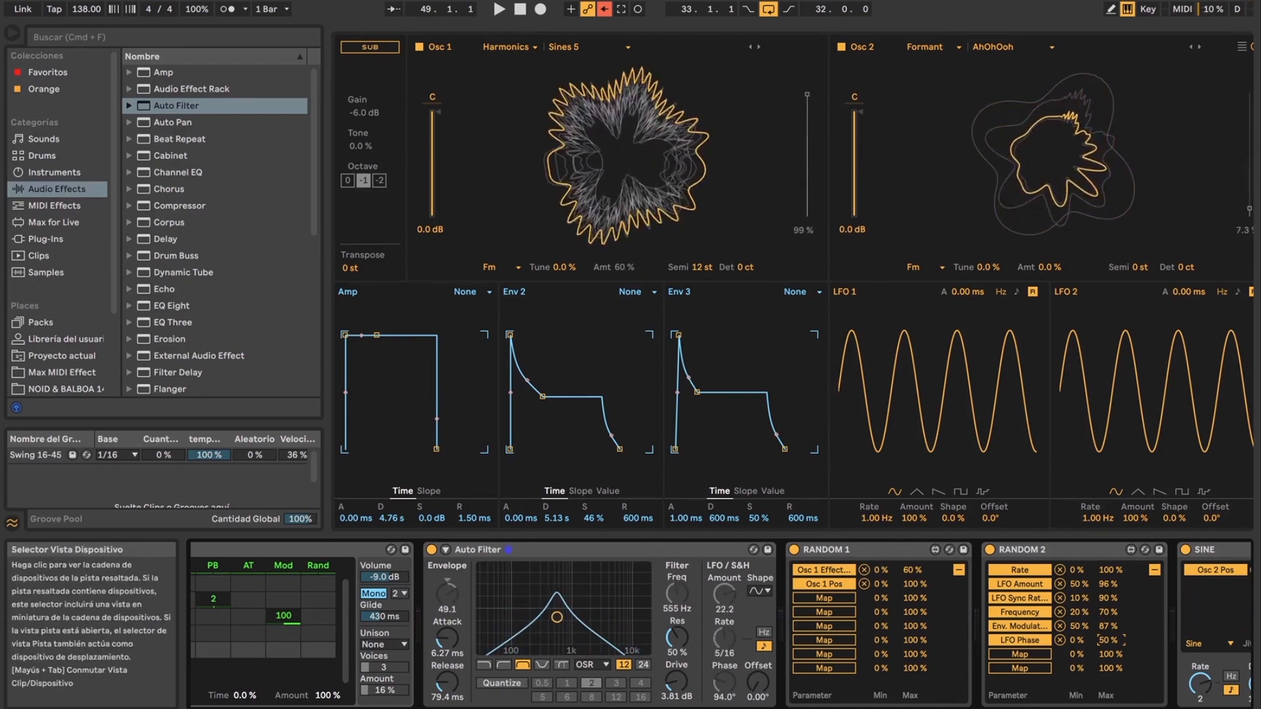
Step: Raise Env 2's modulation of Osc 1 Pos to 67 in the Wavetable's modulation matrix
scroll(723, 624, "left", 3)
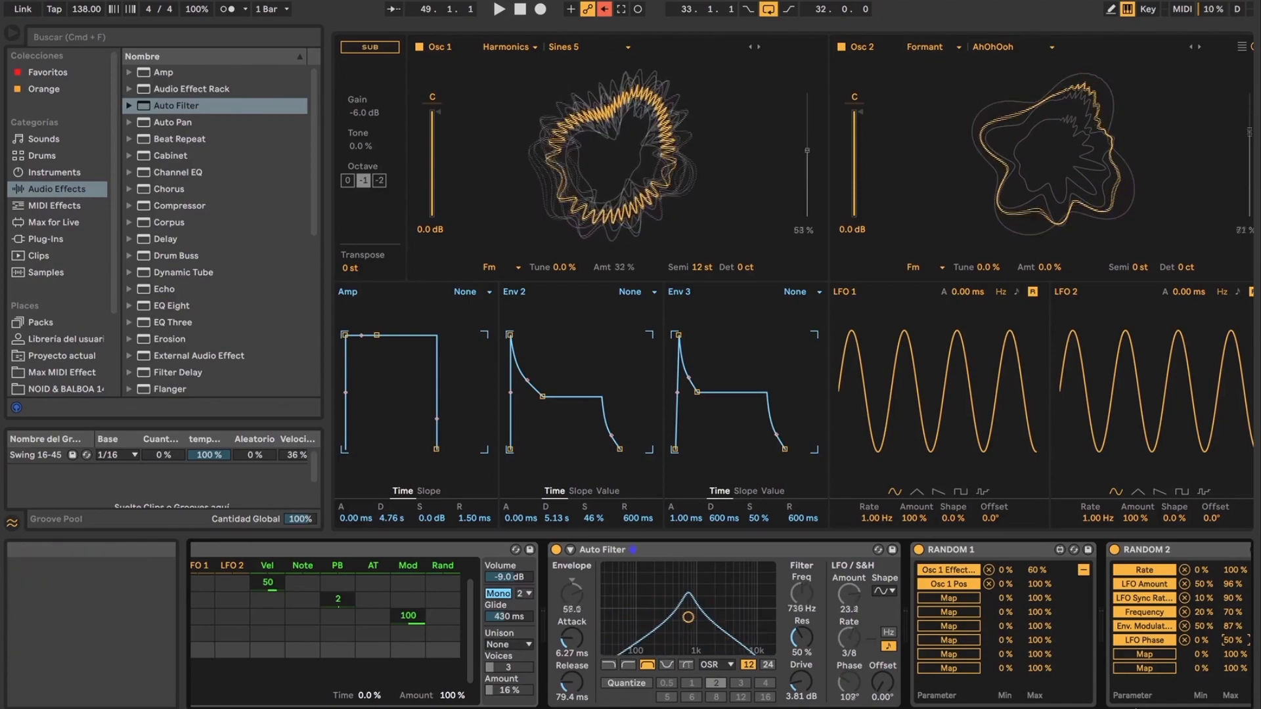
scroll(723, 623, "left", 6)
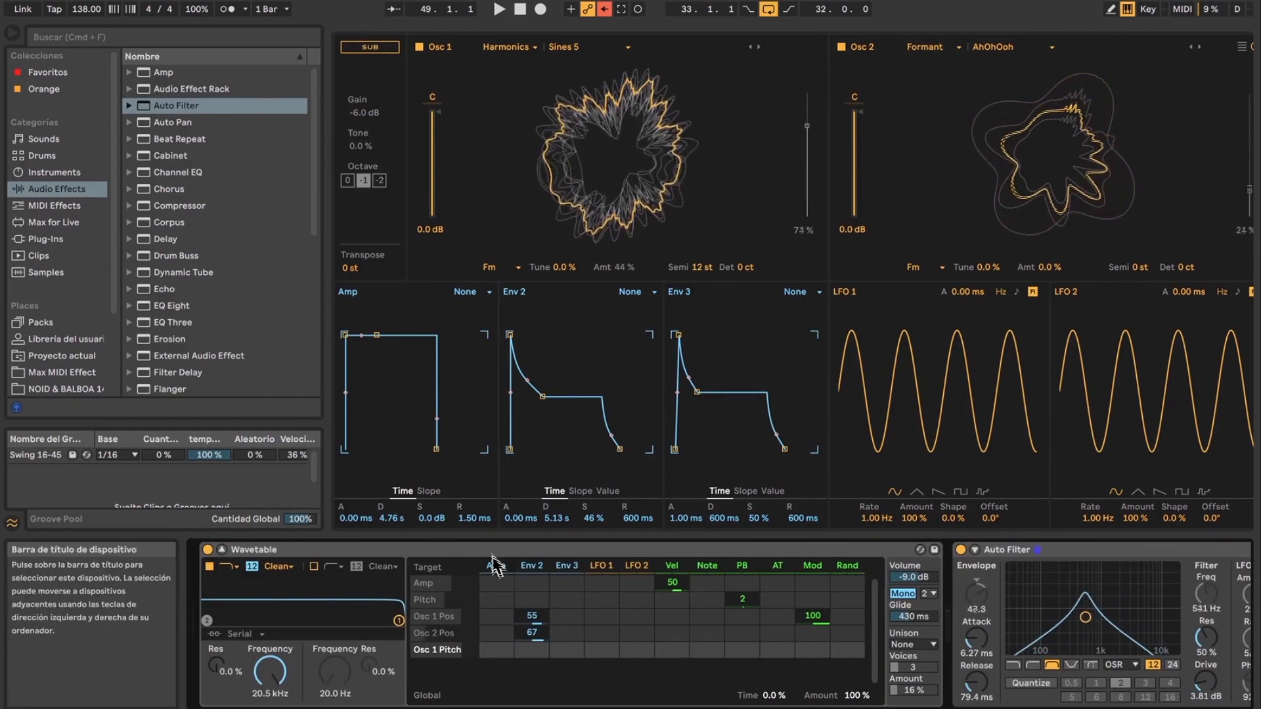
left_click_drag(533, 617, 534, 594)
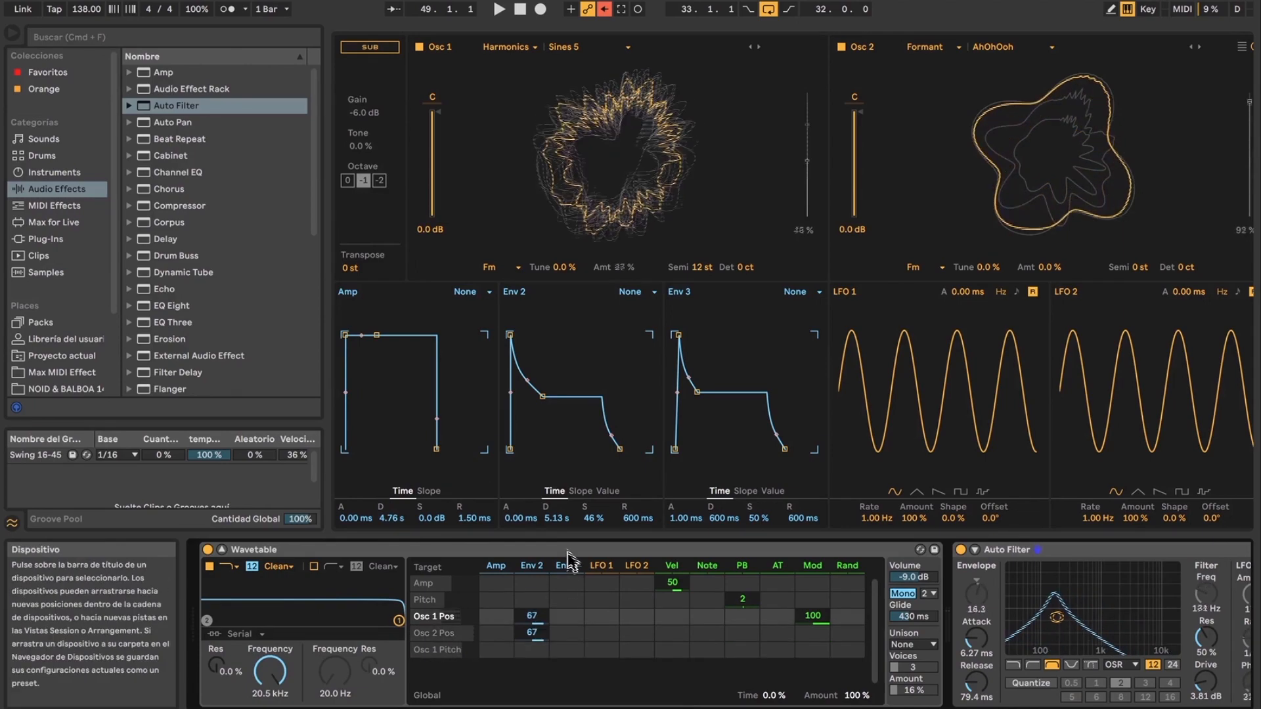
Step: Fold the Wavetable, Auto Filter, RANDOM 1, RANDOM 2 and SINE devices in the device chain
double_click(358, 551)
double_click(358, 552)
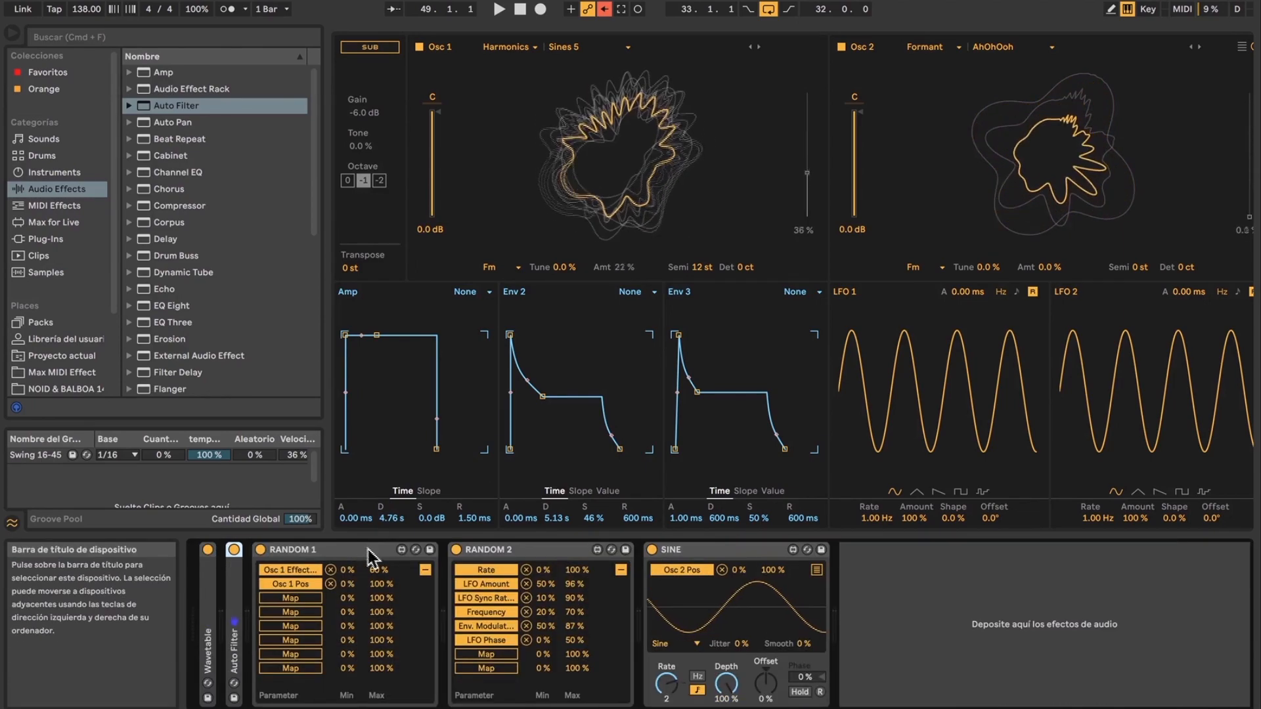
double_click(367, 549)
double_click(397, 551)
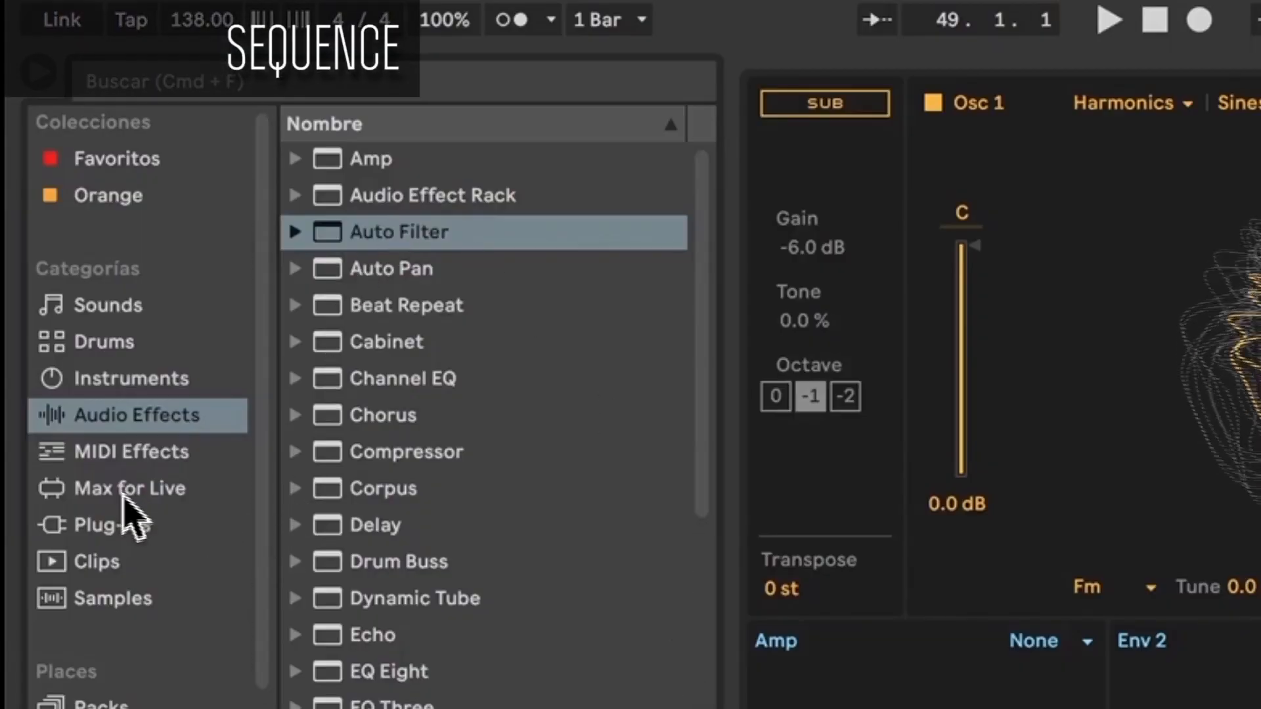
Step: Search the Max for Live devices for "mono", load Mono Sequencer.amxd before the Wavetable, and clear the search
left_click(123, 493)
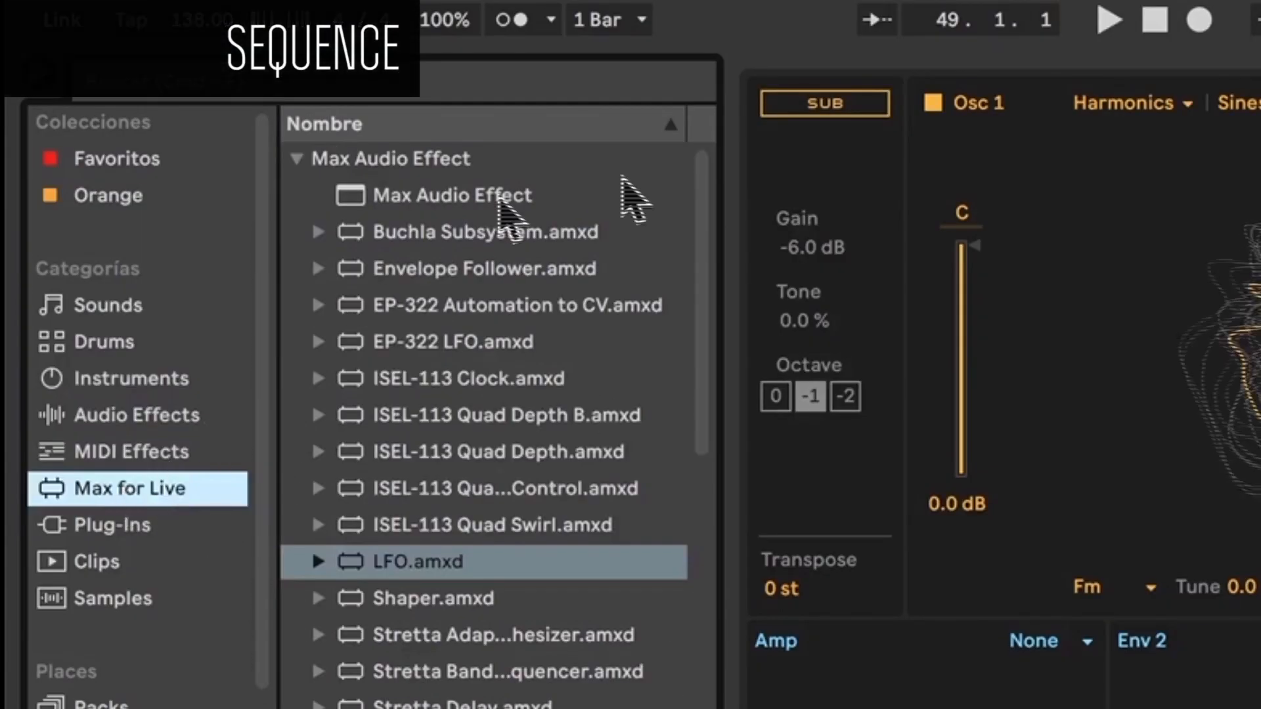
left_click_drag(732, 254, 956, 250)
left_click(453, 89)
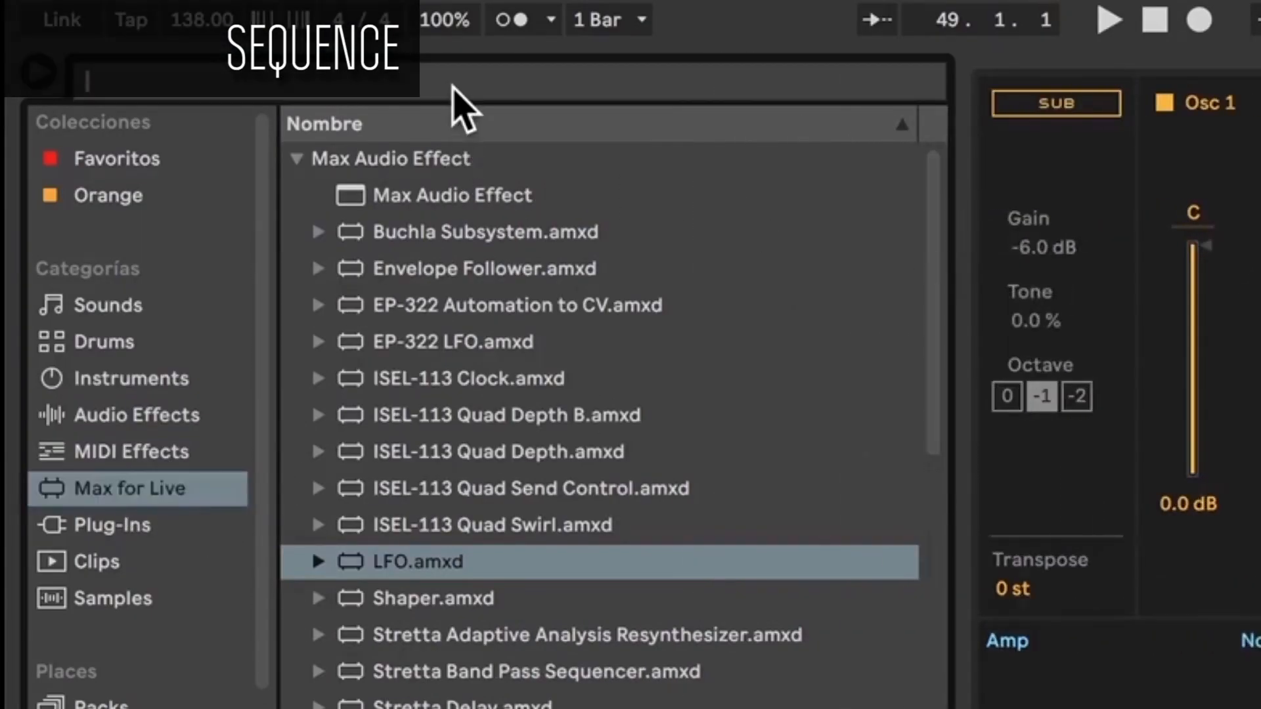
type("mono")
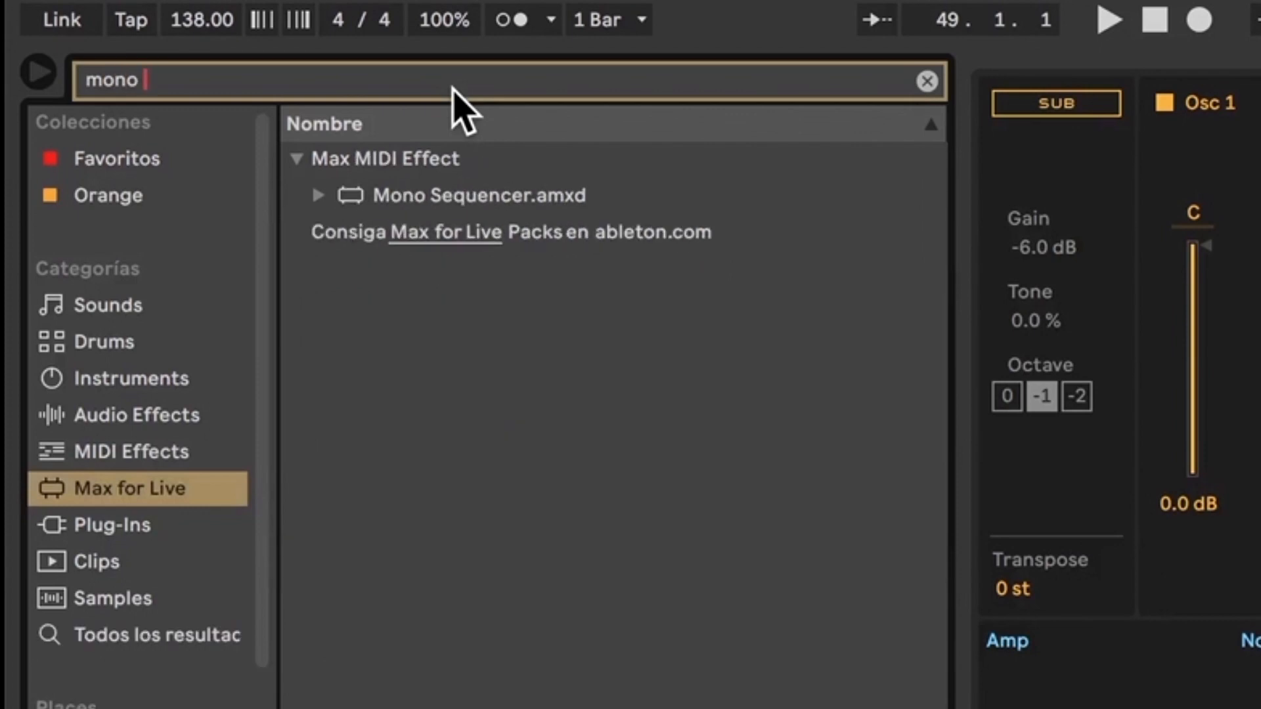
key("Down")
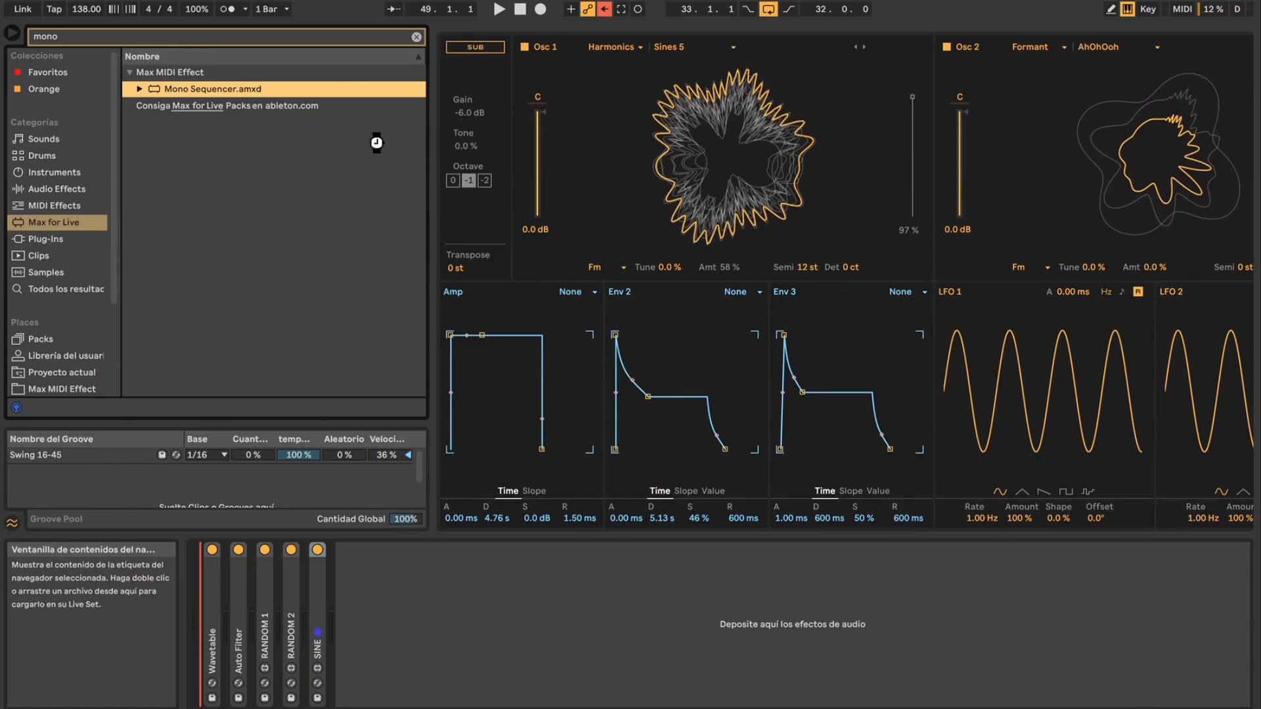
key("Return")
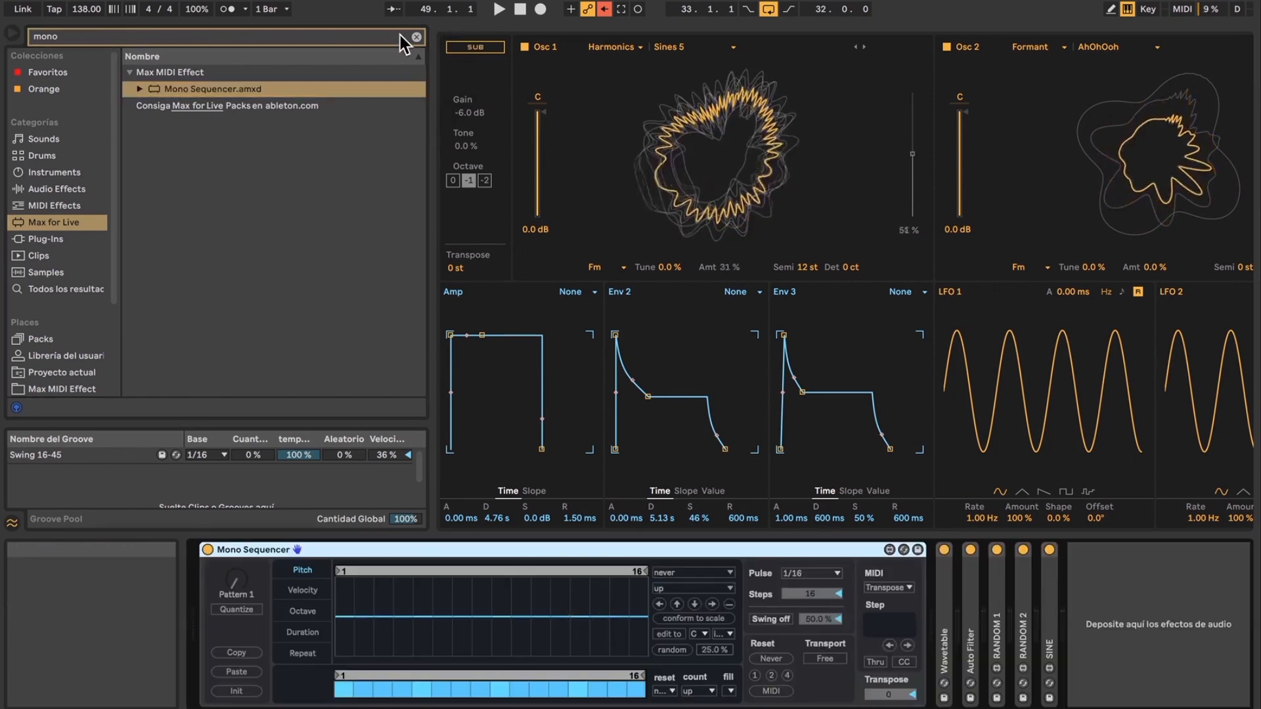
left_click(416, 38)
Step: Narrow the browser and shrink the Wavetable's expanded view to bring the arrangement back into sight
left_click_drag(460, 29, 505, 299)
left_click_drag(433, 175, 178, 211)
left_click_drag(238, 63, 315, 105)
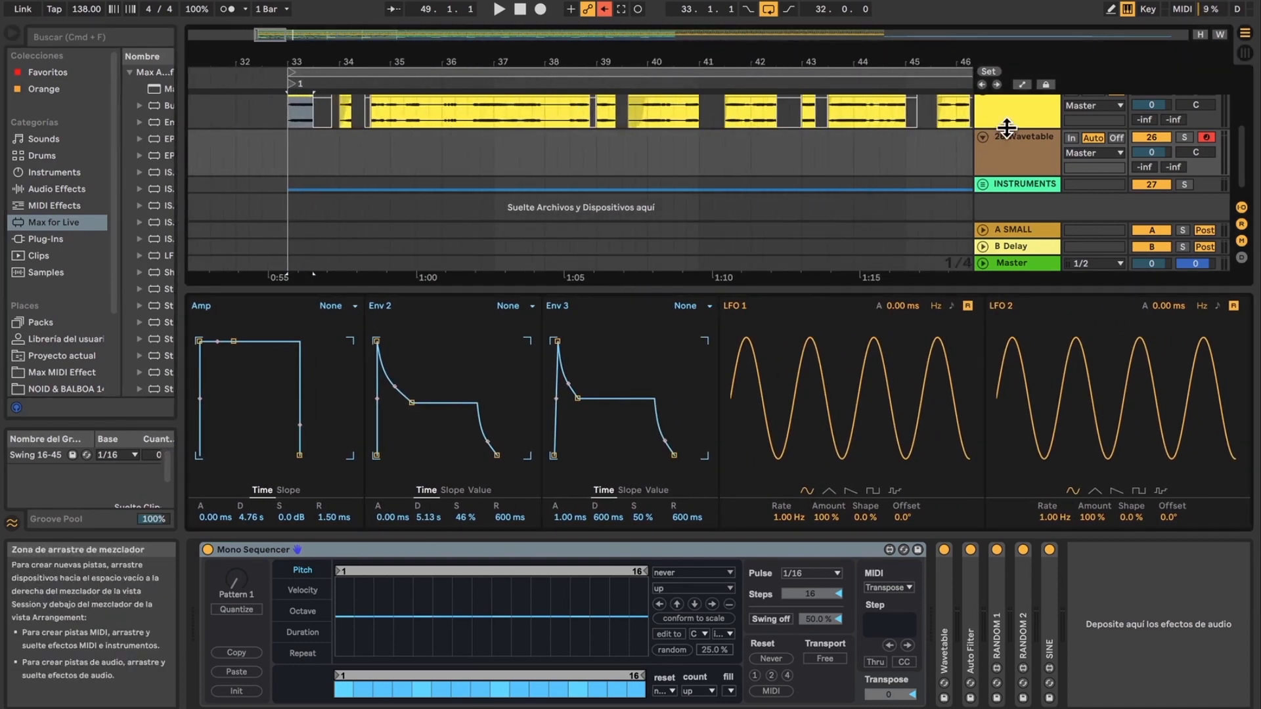
Step: Enlarge the WOBBTABLE track in the arrangement and bring back the 26 Wavetable track's device chain
left_click(1006, 126)
left_click_drag(1009, 152, 1008, 172)
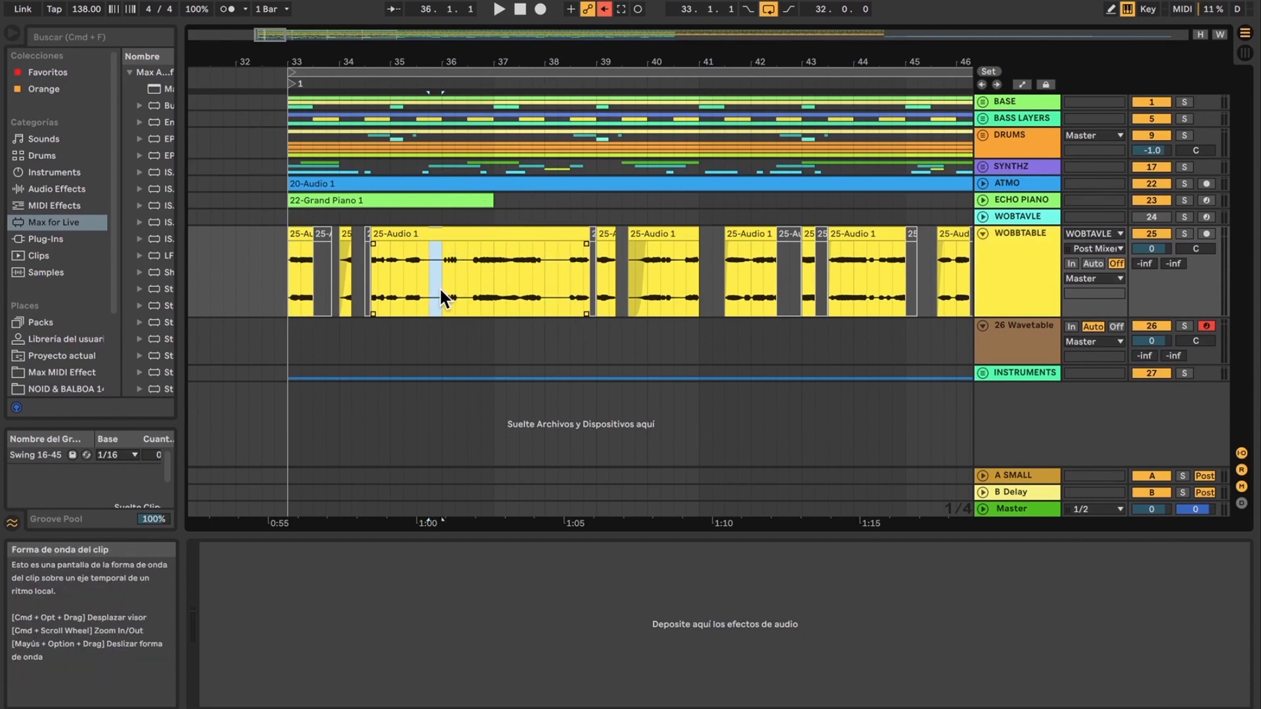
left_click(989, 269)
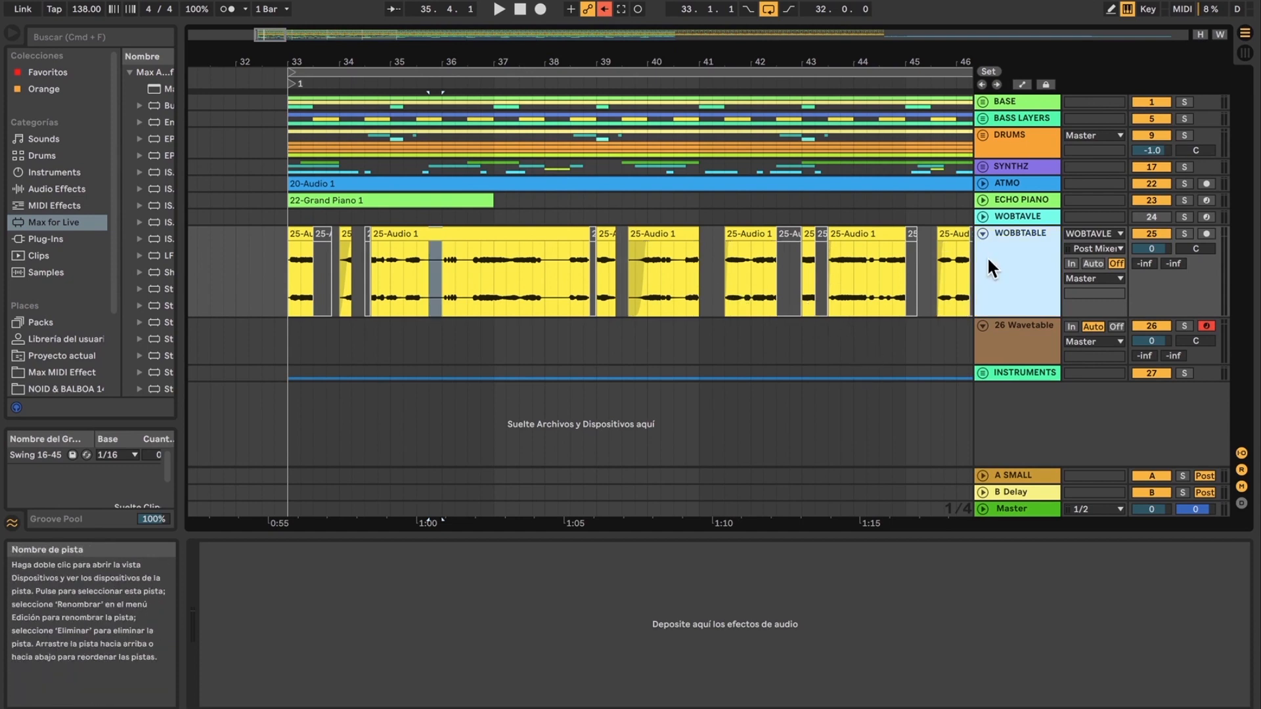
double_click(1017, 352)
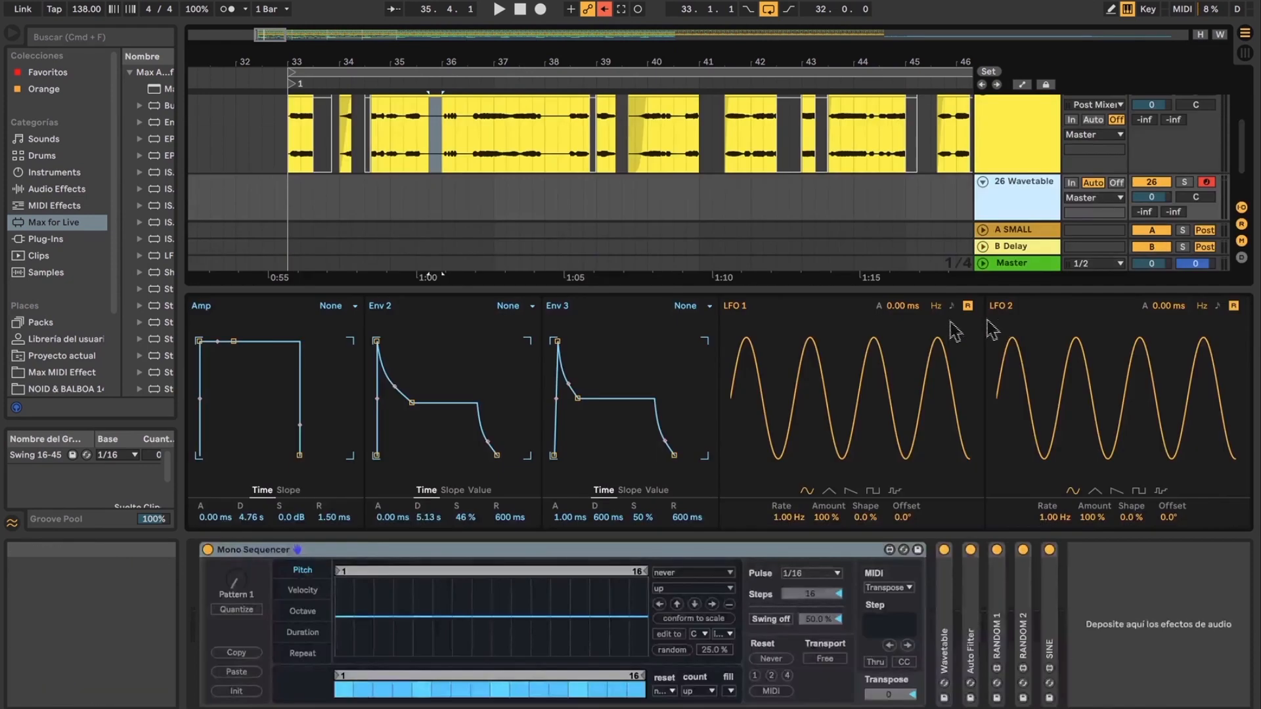
Step: Unfold the Wavetable device beside Mono Sequencer and place the insert marker at bar 33 on the 26 Wavetable track
left_click(255, 557)
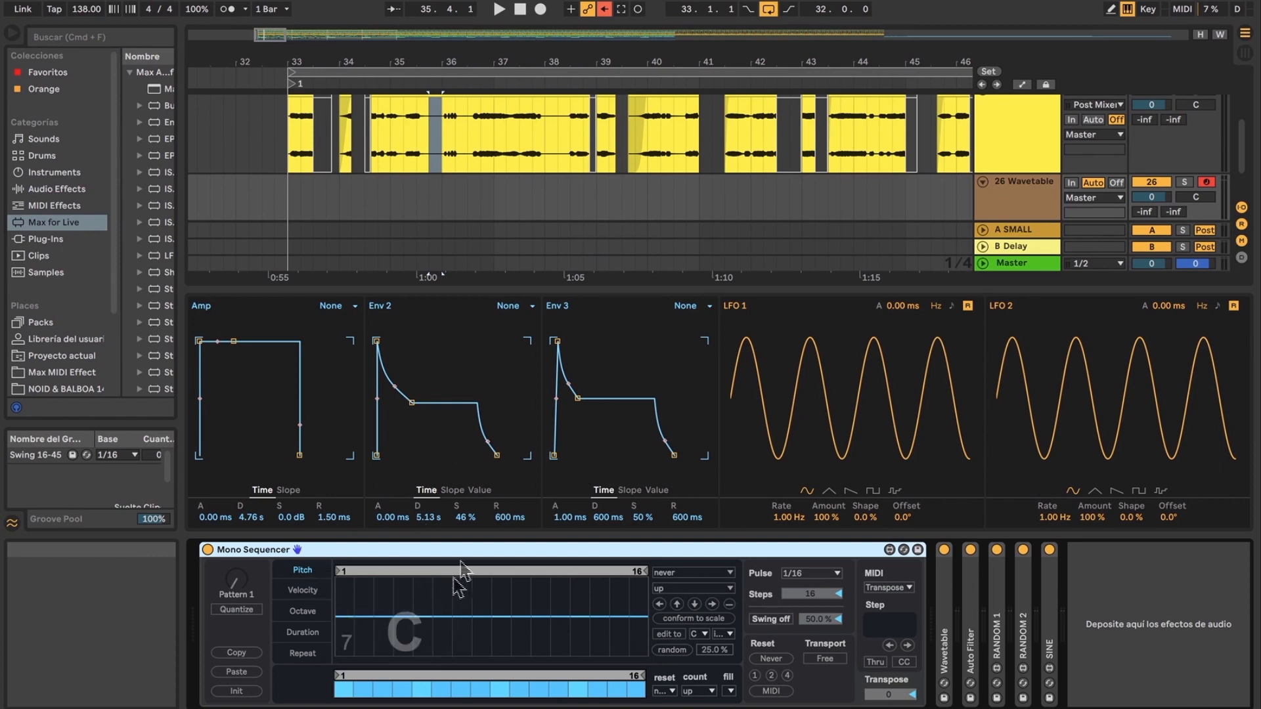
left_click_drag(537, 286, 540, 295)
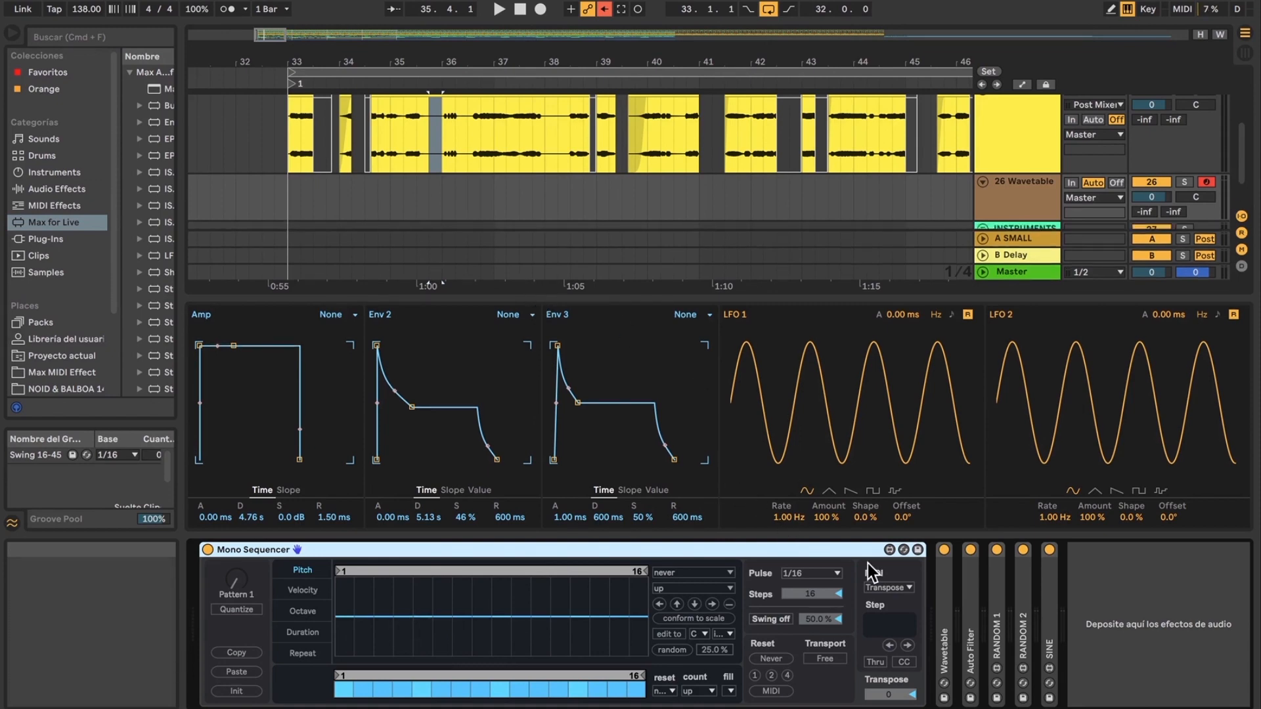
double_click(944, 640)
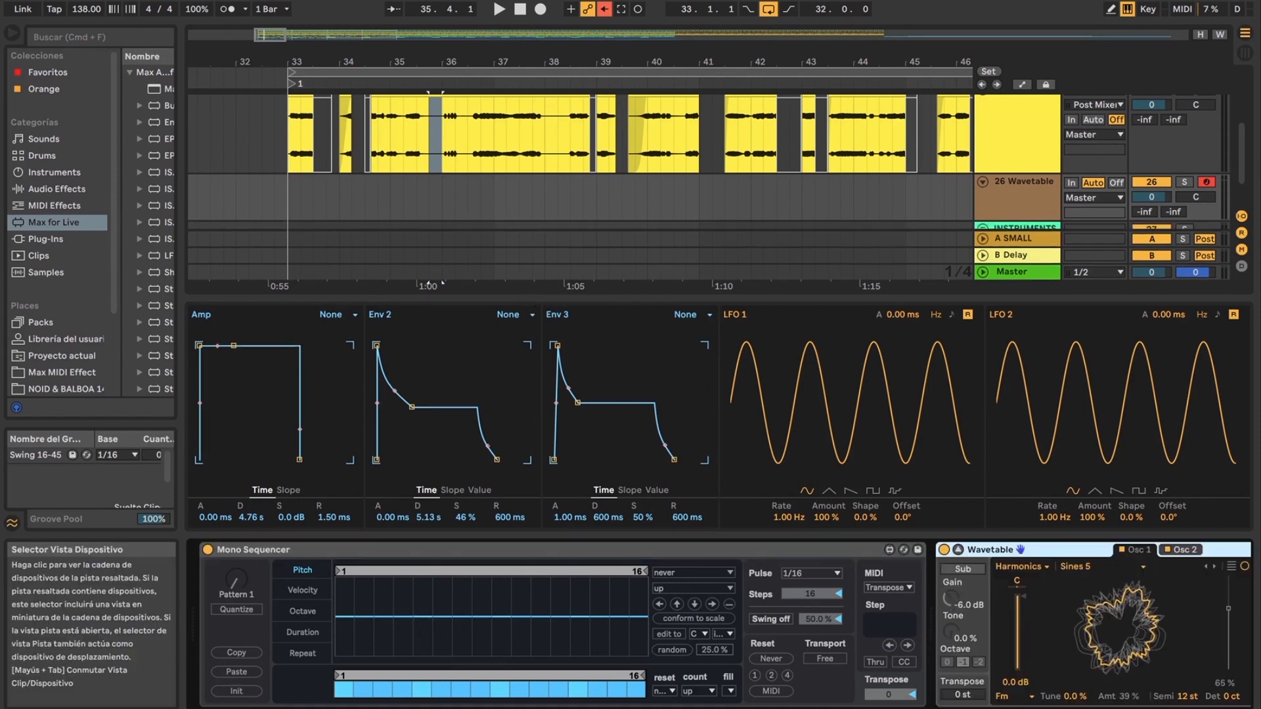
left_click_drag(1097, 708, 1023, 687)
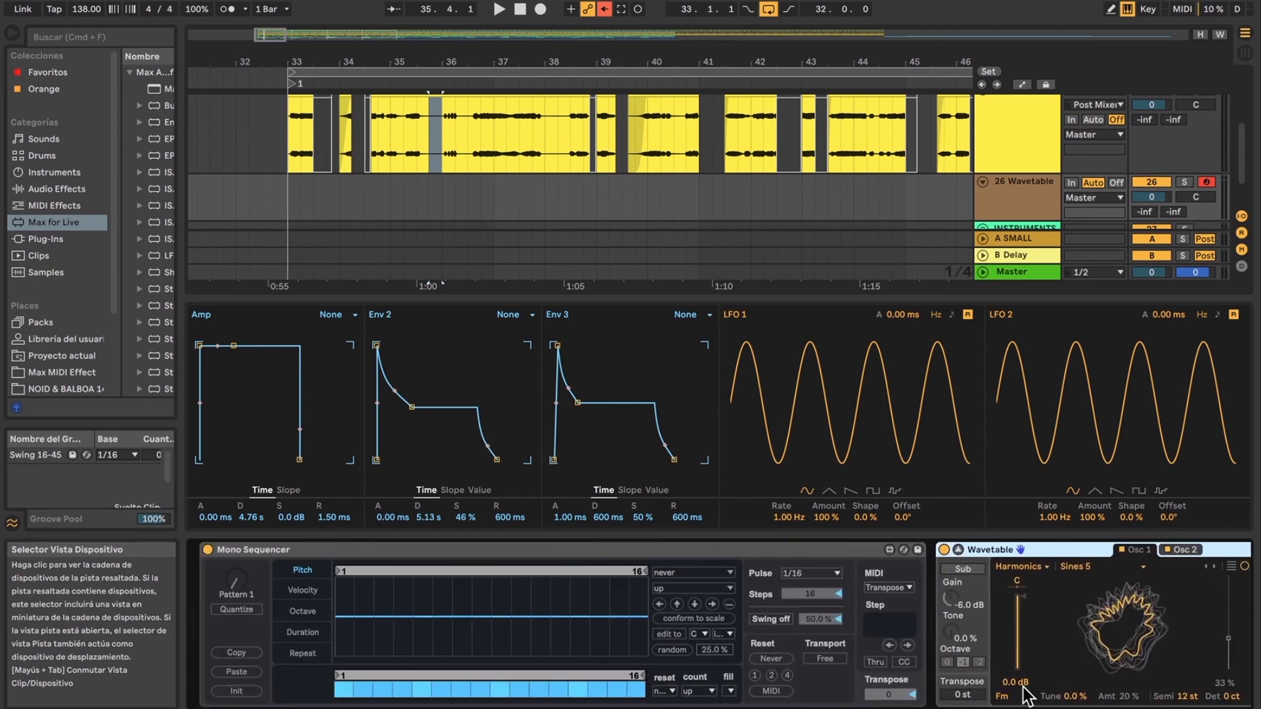
left_click(401, 555)
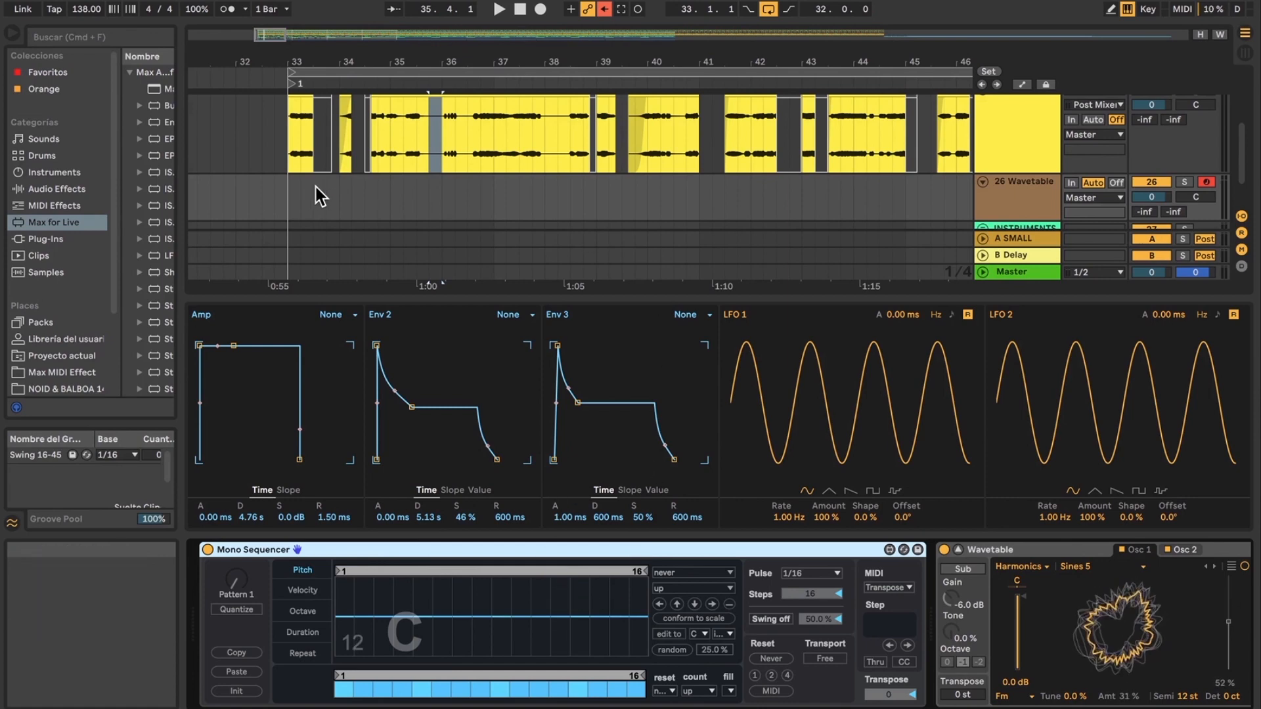
left_click(282, 189)
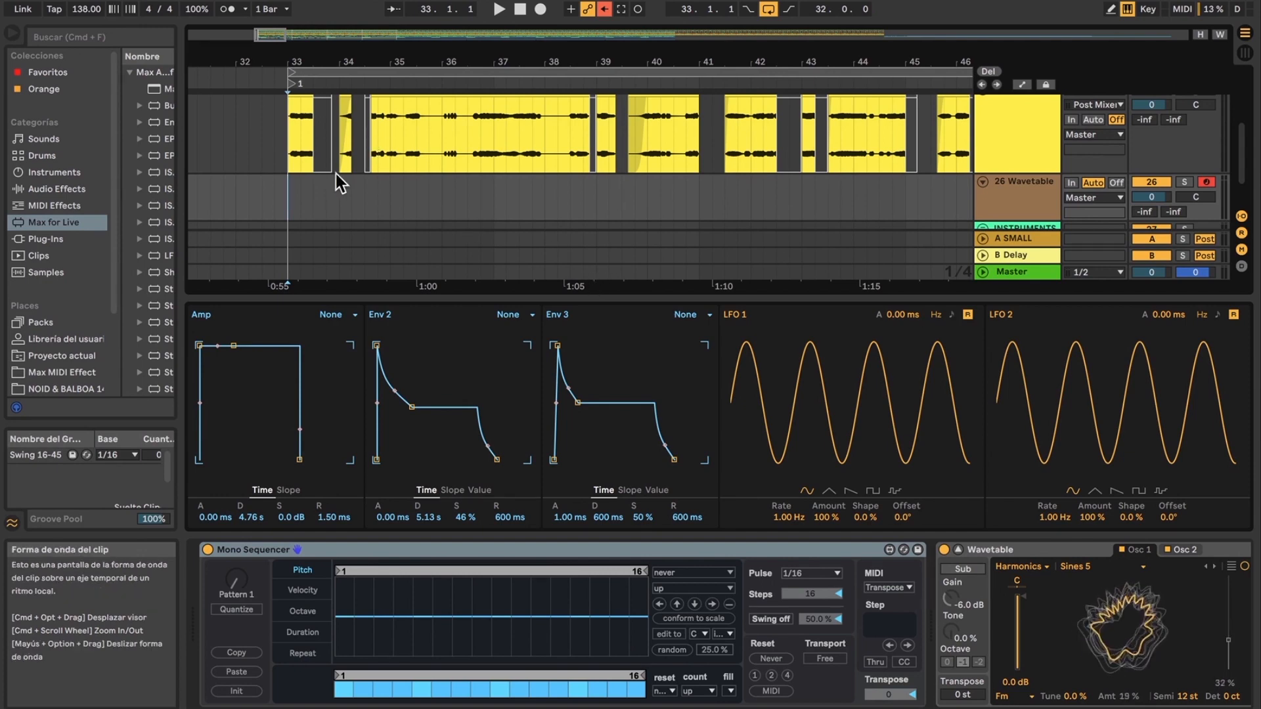
Step: Give the arrangement more height, transpose Mono Sequencer by -36, and shift its whole Pitch pattern up evenly
left_click(1005, 203)
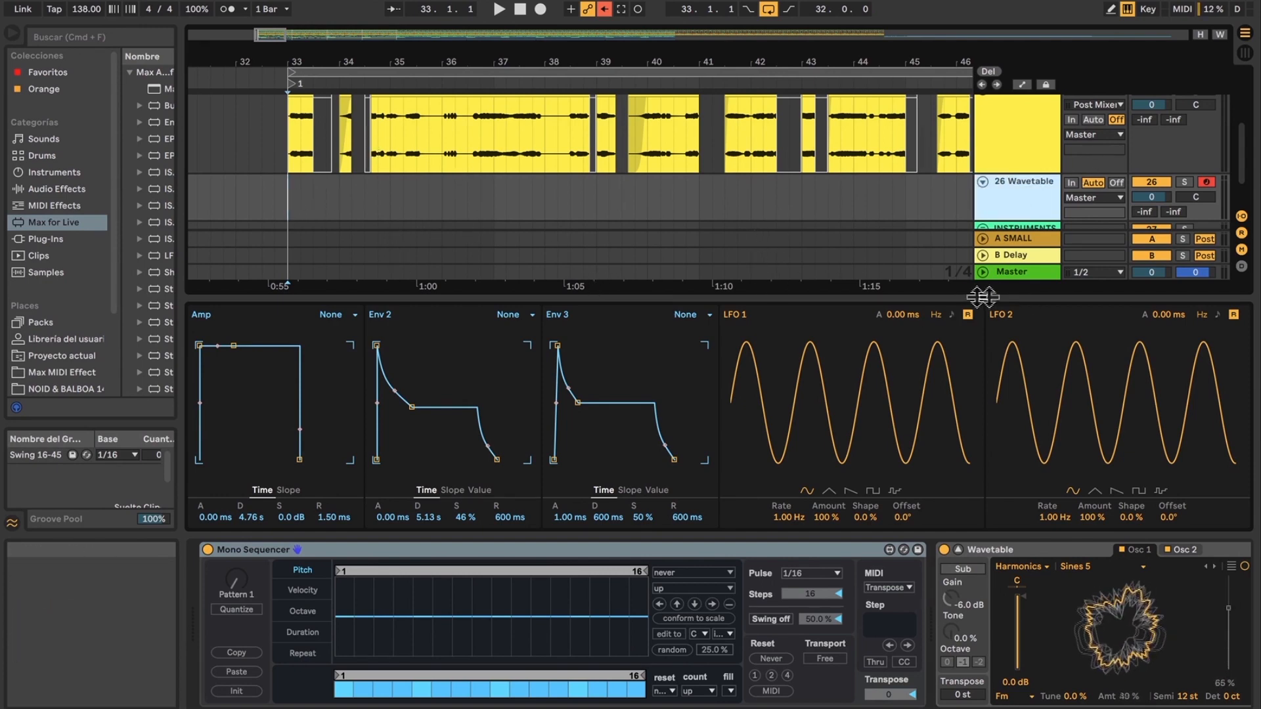
left_click_drag(969, 299, 969, 323)
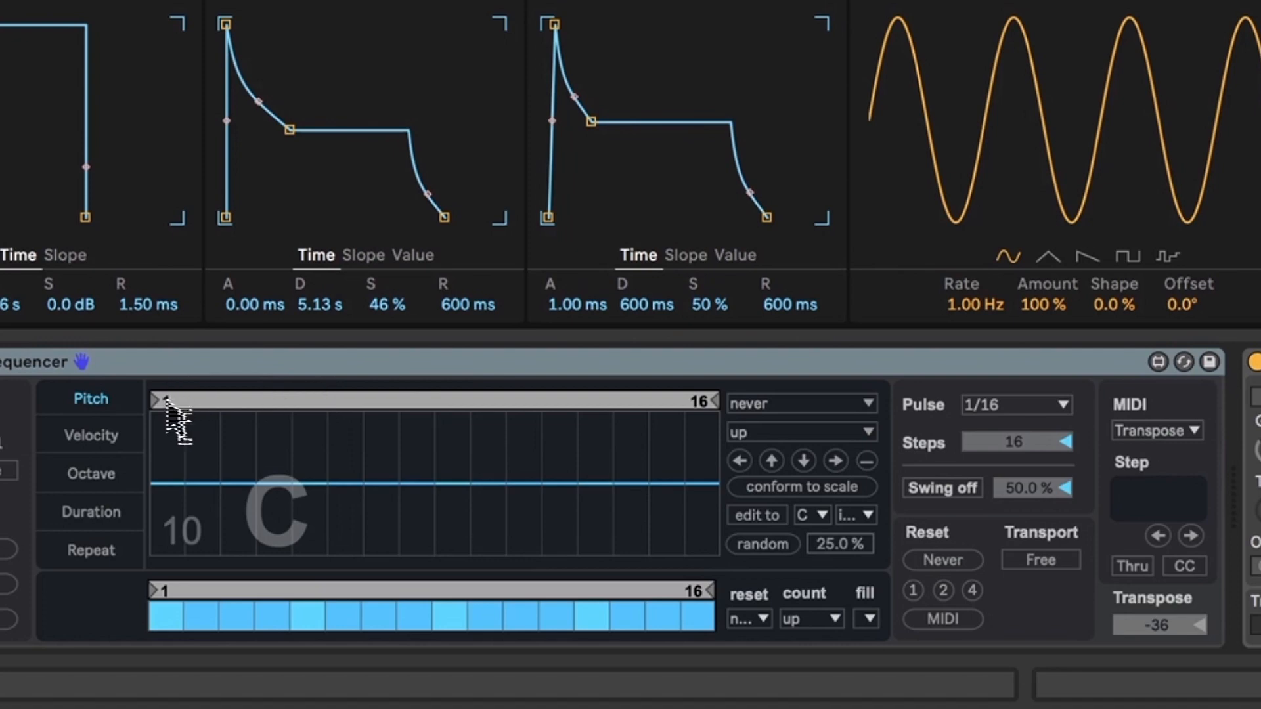
left_click(772, 460)
left_click(772, 461)
left_click(772, 460)
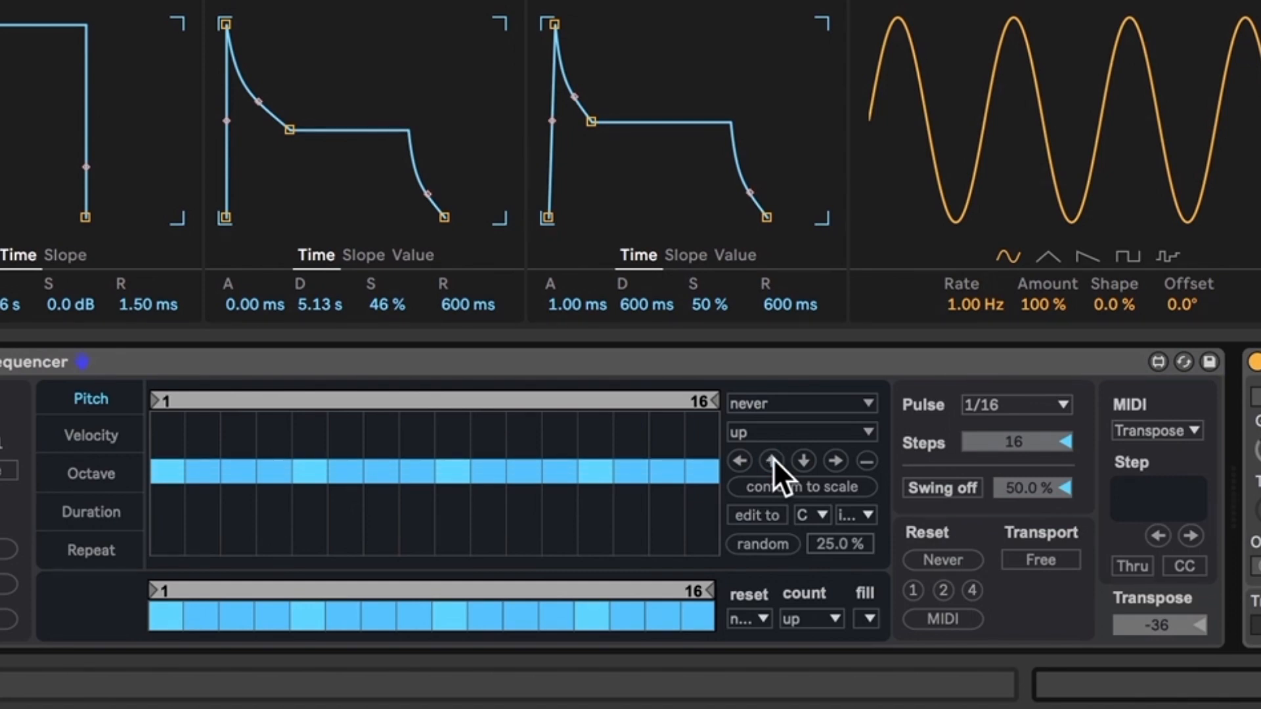
left_click(772, 460)
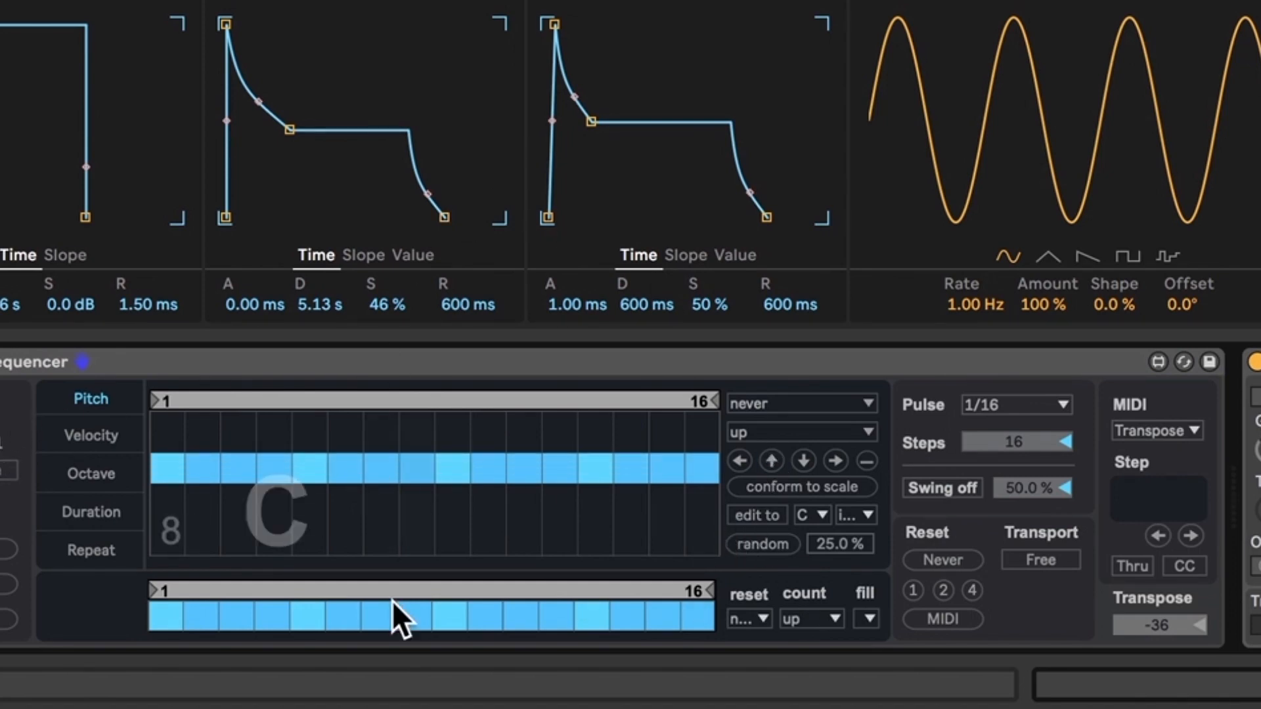
Step: Fill Mono Sequencer's on/off step row randomly, set its count mode to random, and turn step 7 on
left_click(861, 615)
left_click(886, 527)
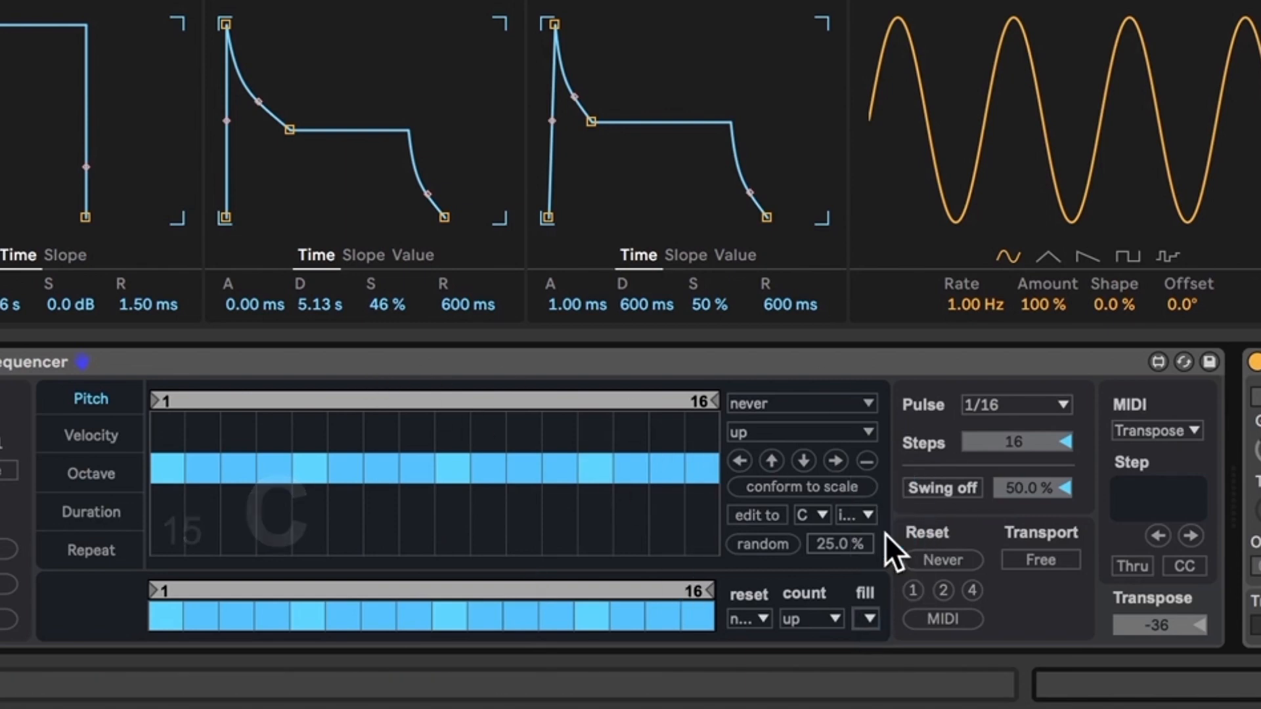
left_click(834, 621)
left_click(828, 581)
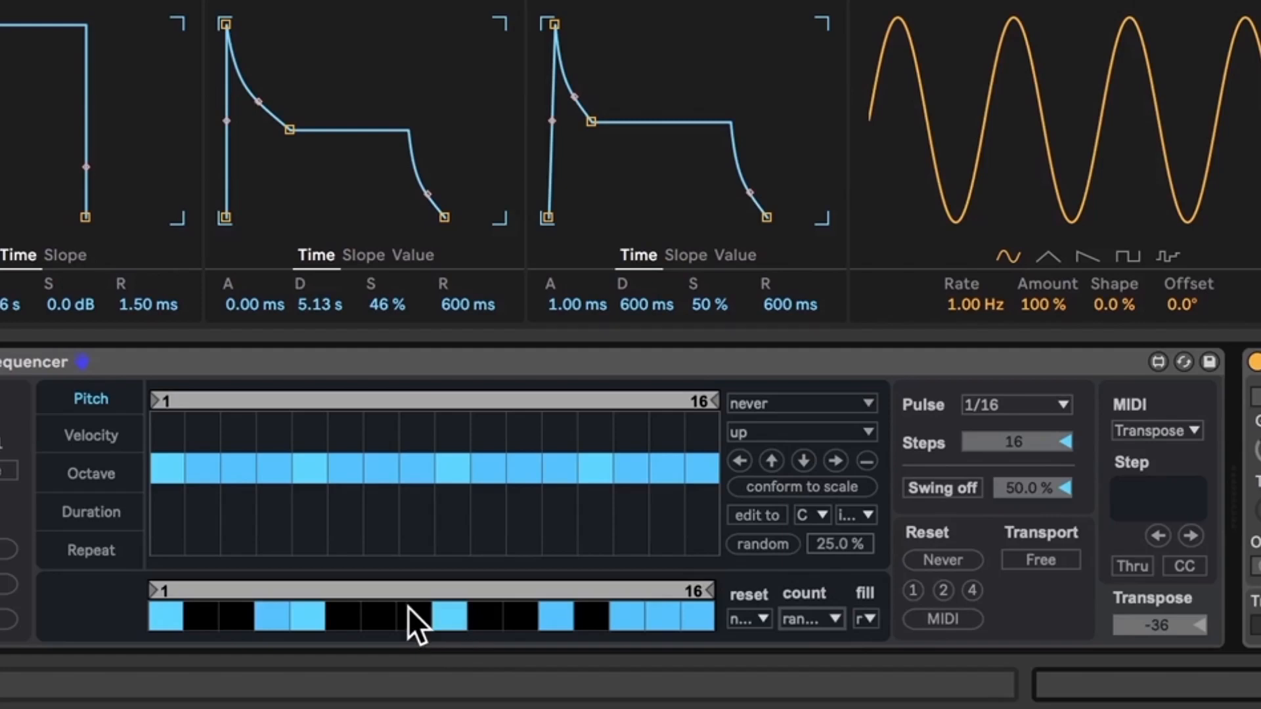
left_click(384, 609)
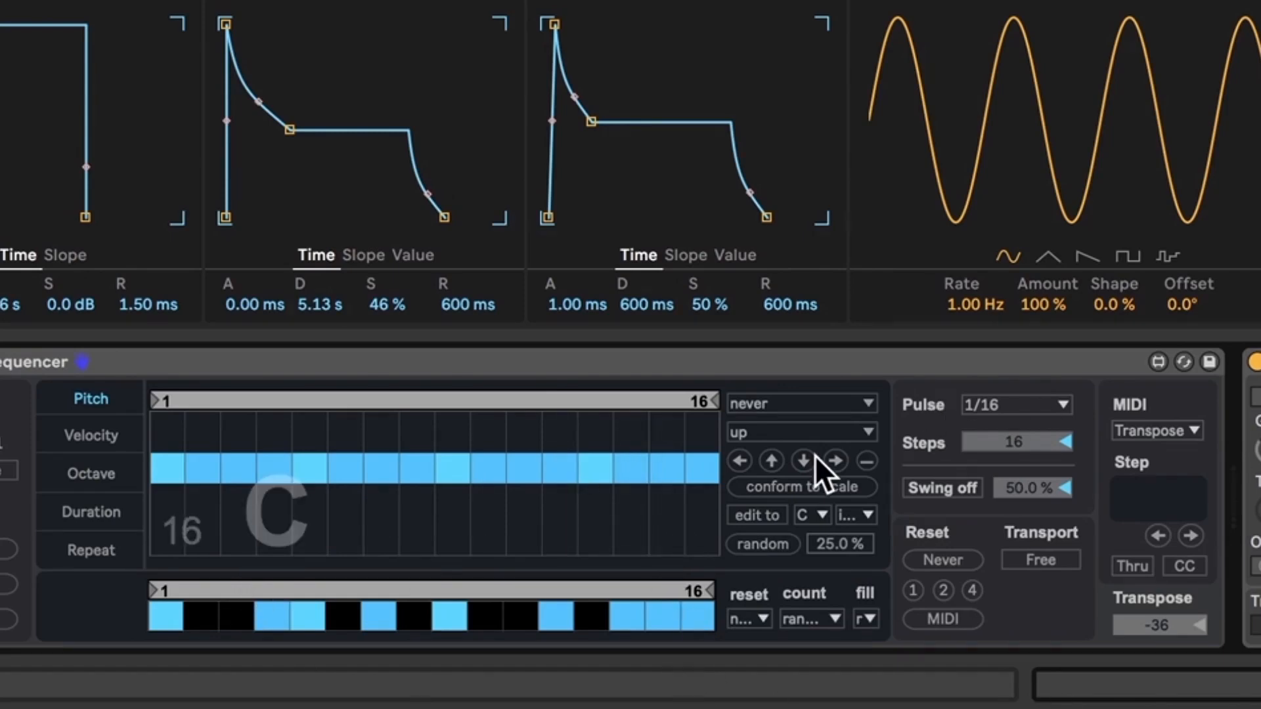
Step: Raise steps 7, 8, 9, 12 and 14 of the Pitch pattern slightly above the others
left_click(814, 432)
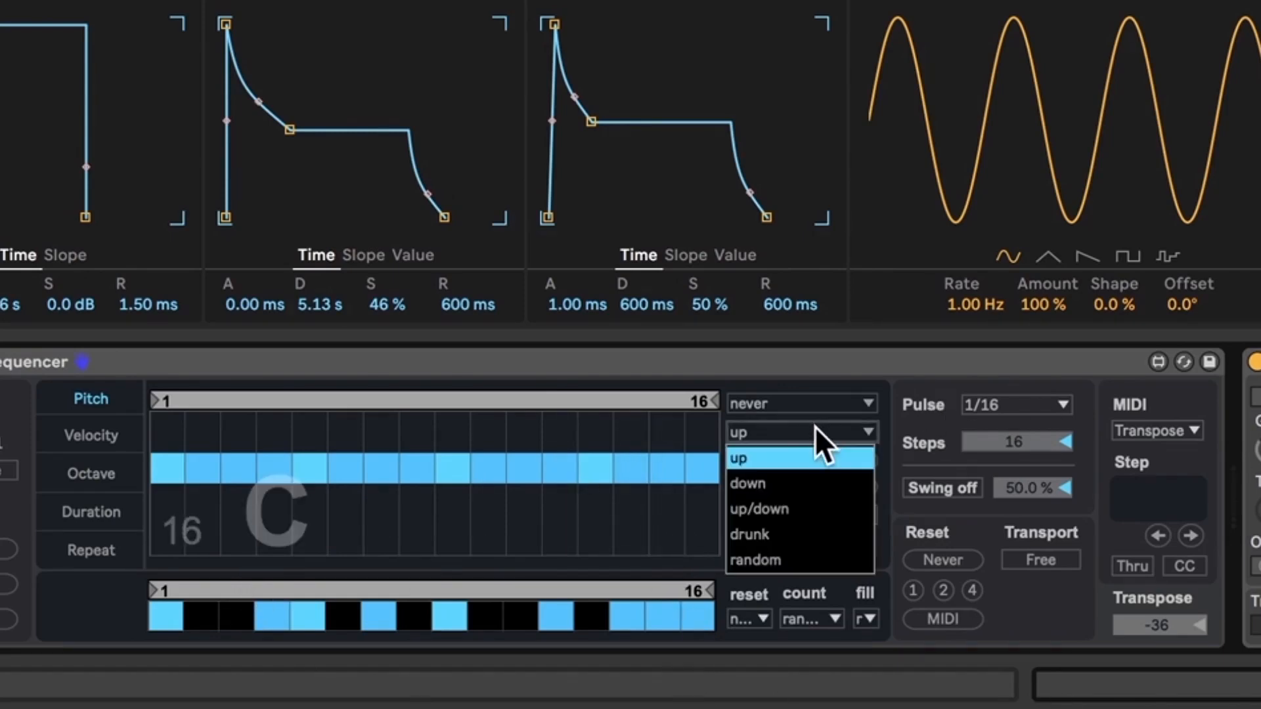
left_click(566, 447)
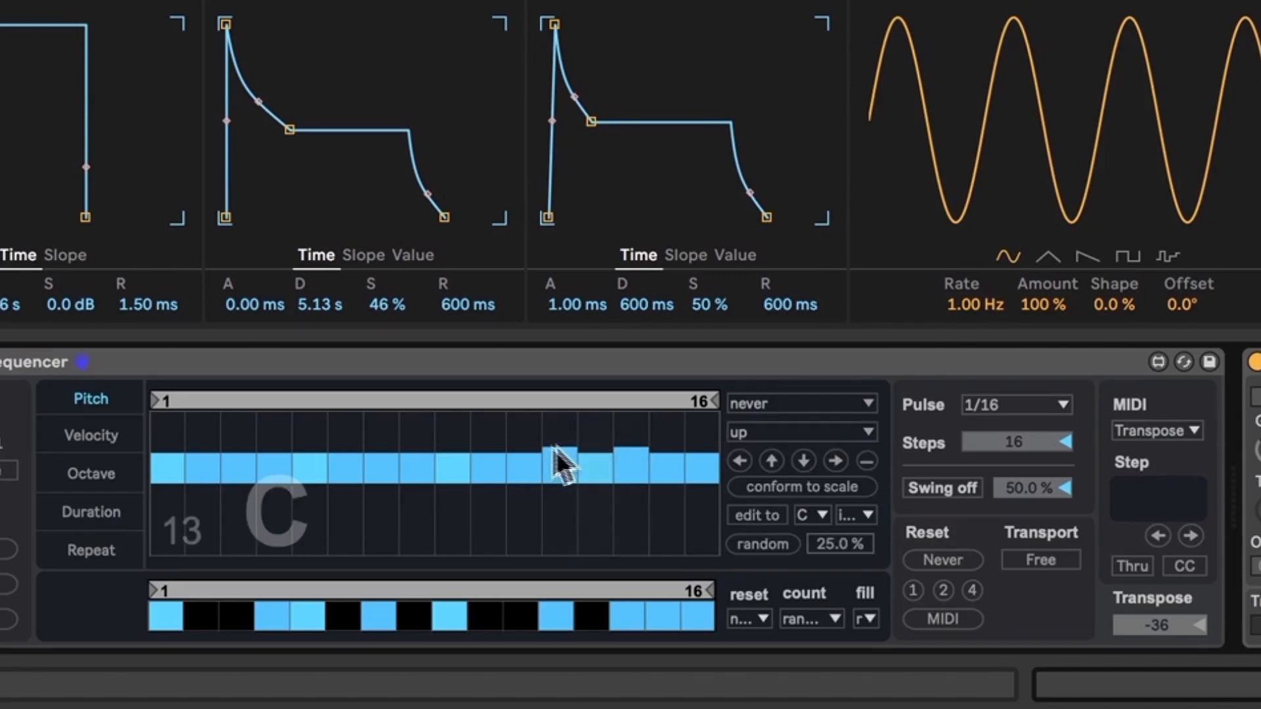
left_click(443, 447)
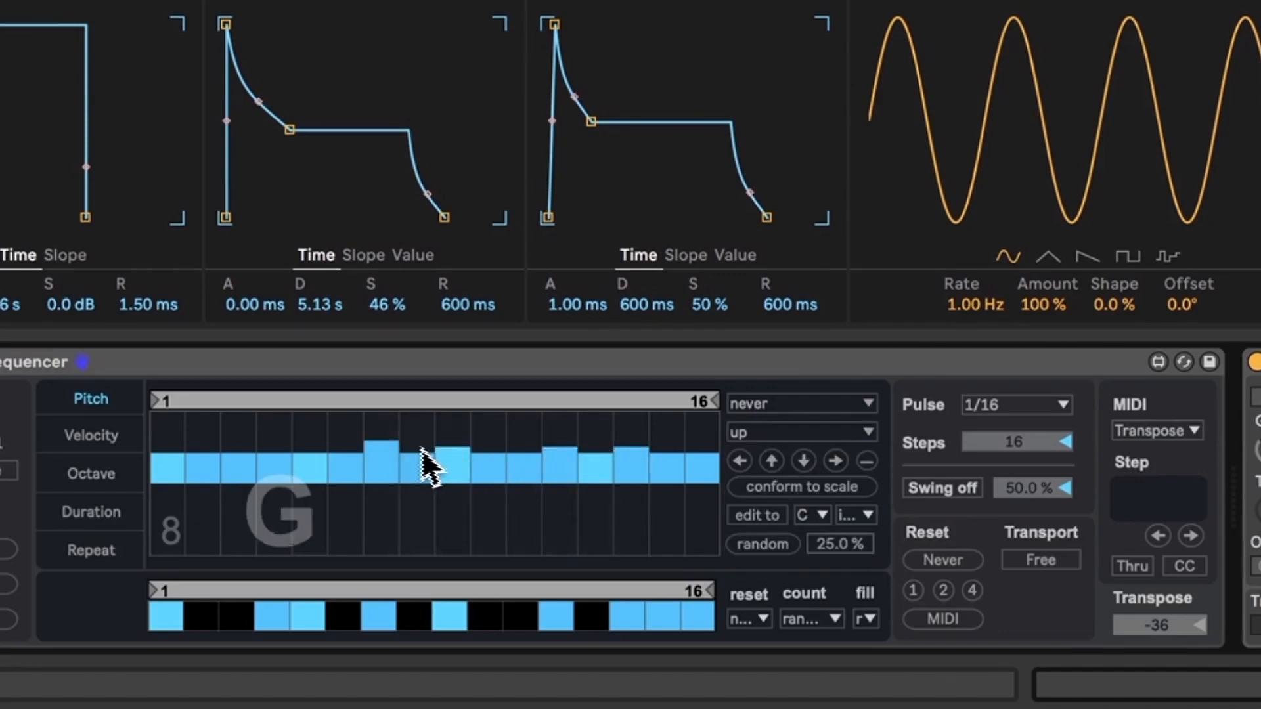
left_click(389, 447)
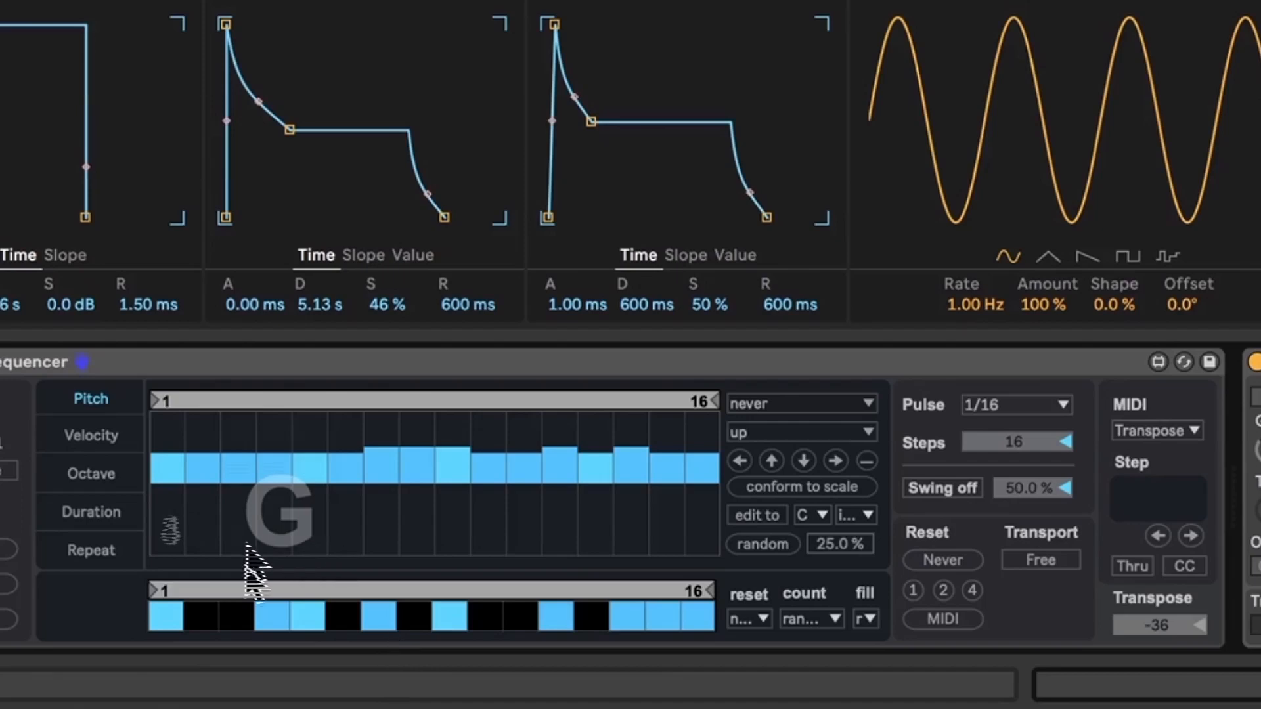
Step: Randomize the Octave pattern, shift it up, and lower steps 6, 7, 9, 12 and 14 to 1
left_click(92, 474)
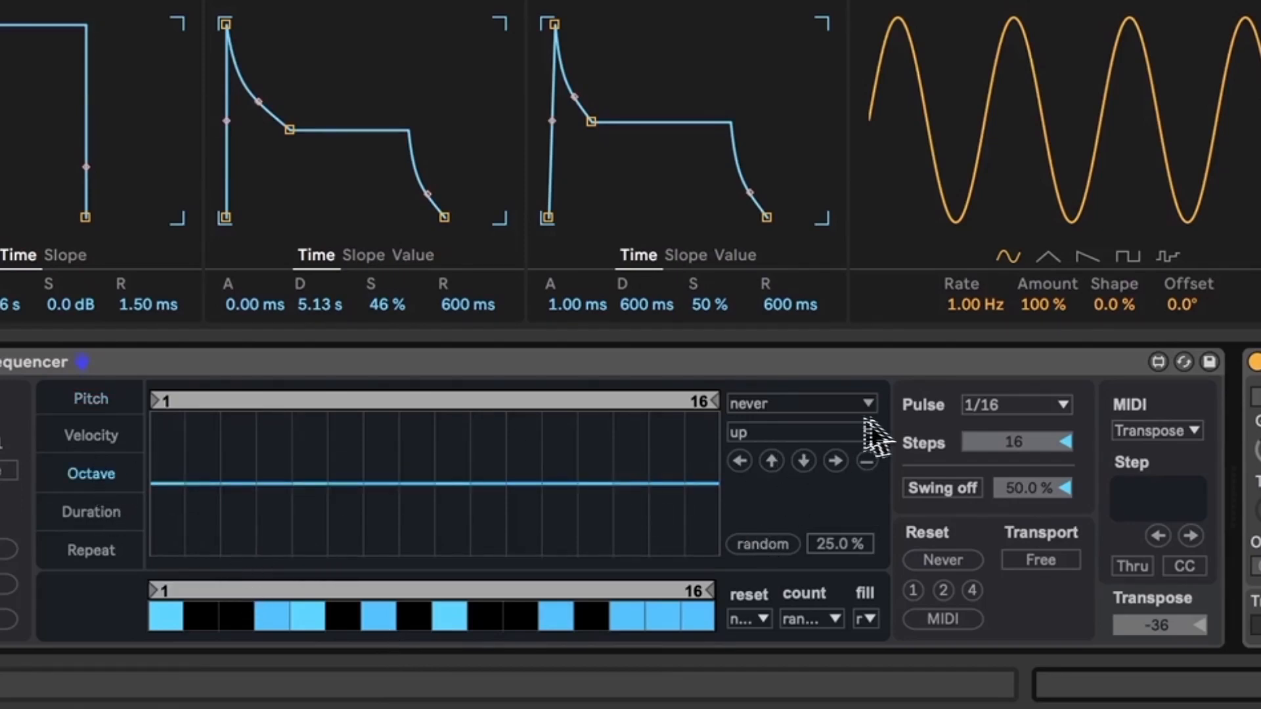
left_click(762, 544)
left_click(773, 461)
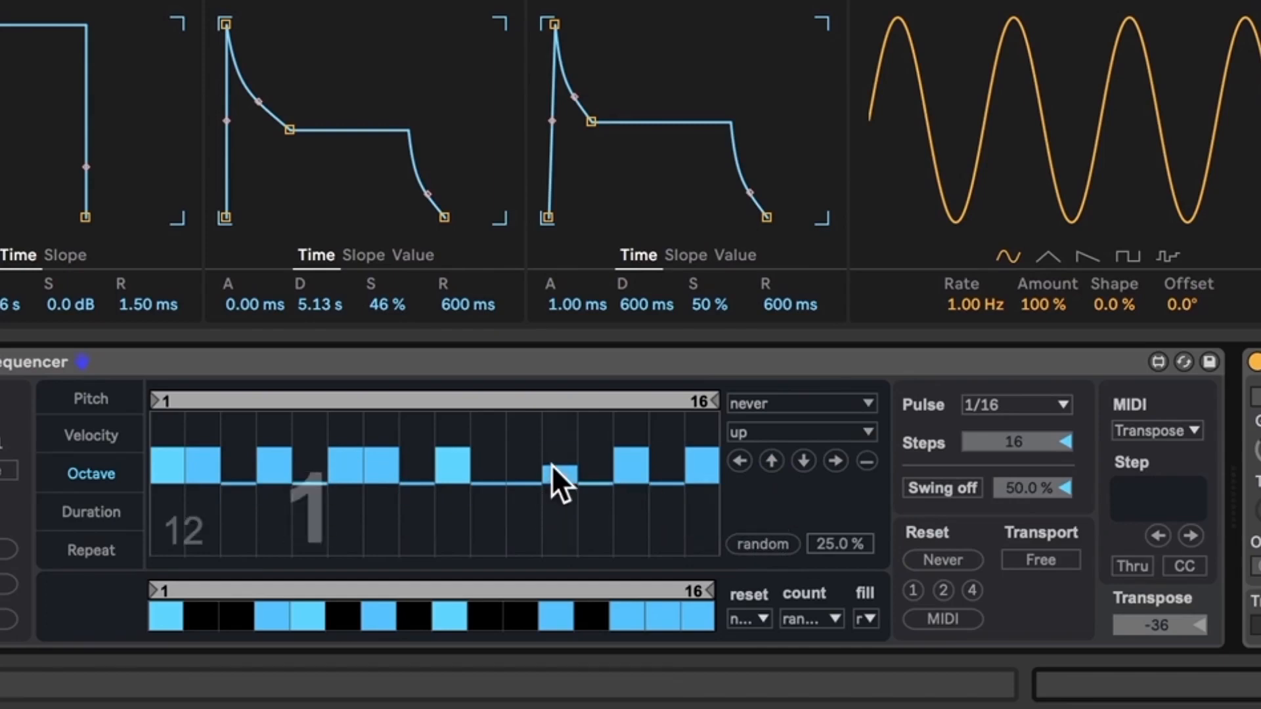
left_click(463, 466)
left_click(383, 466)
left_click(342, 467)
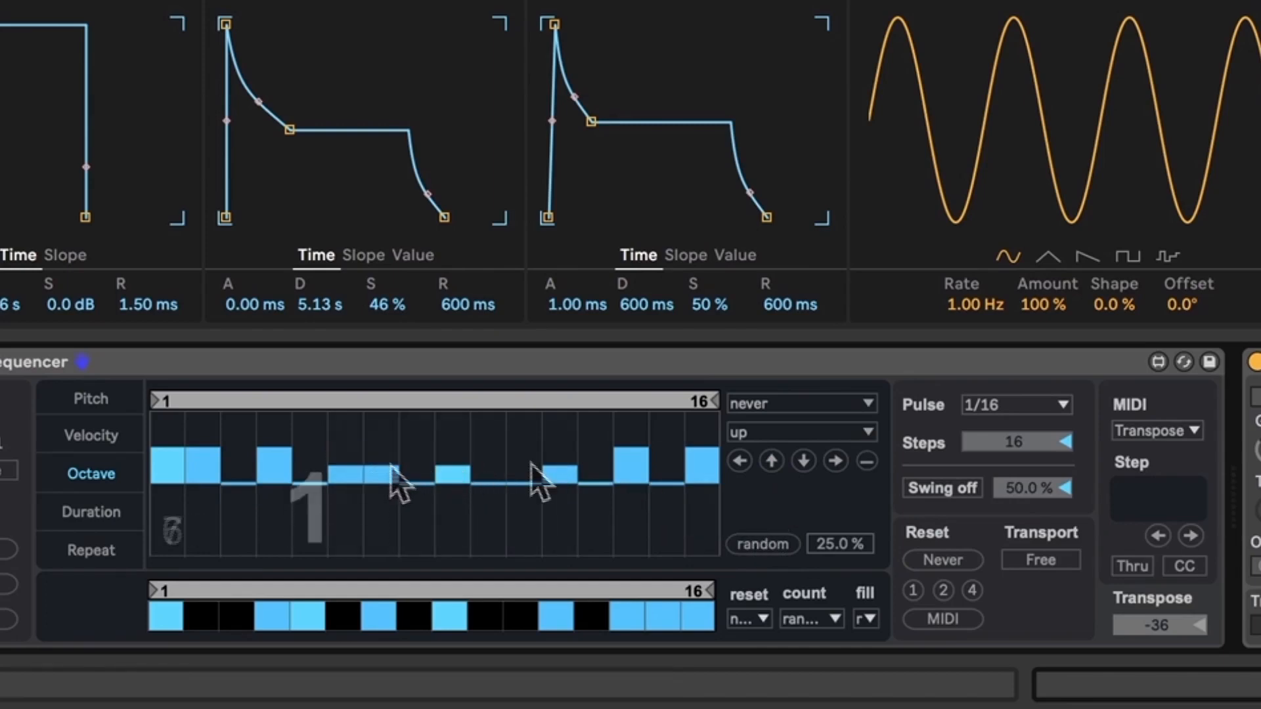
left_click(636, 470)
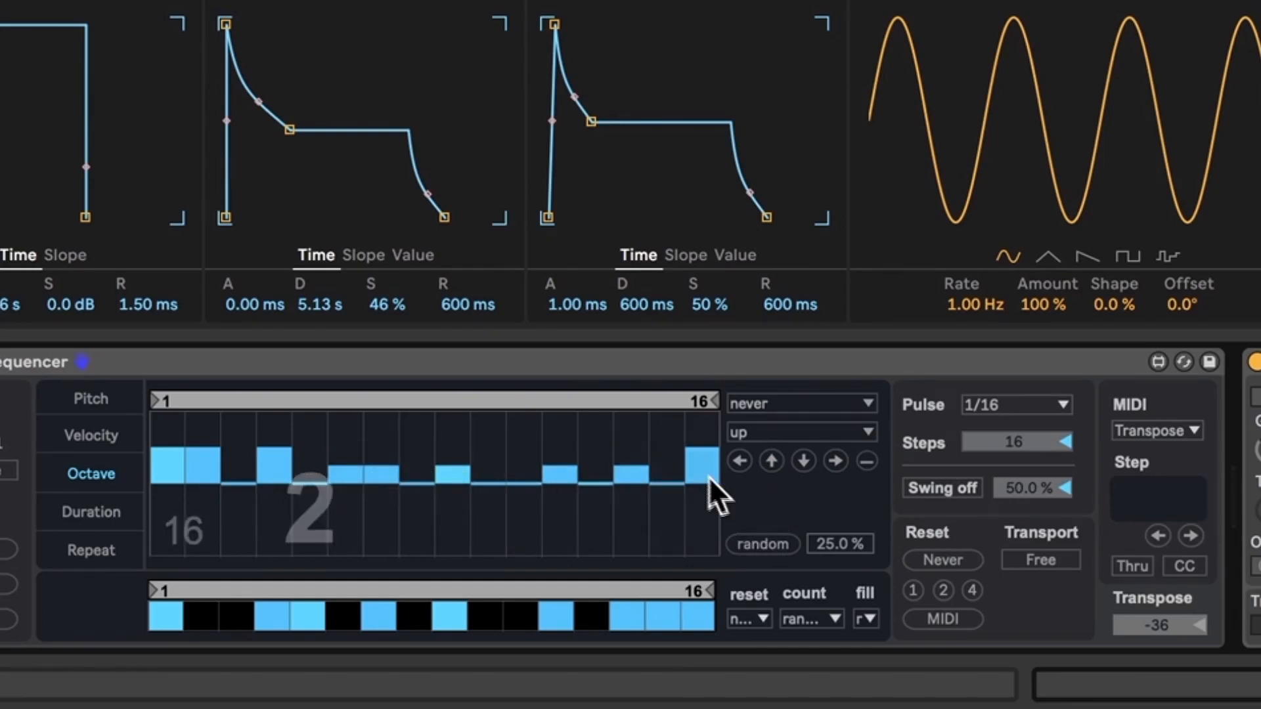
Step: Set Octave steps 1, 2, 4 and 16 to 1 and step 13 to -1, with the Octave pattern's direction on random
left_click(589, 499)
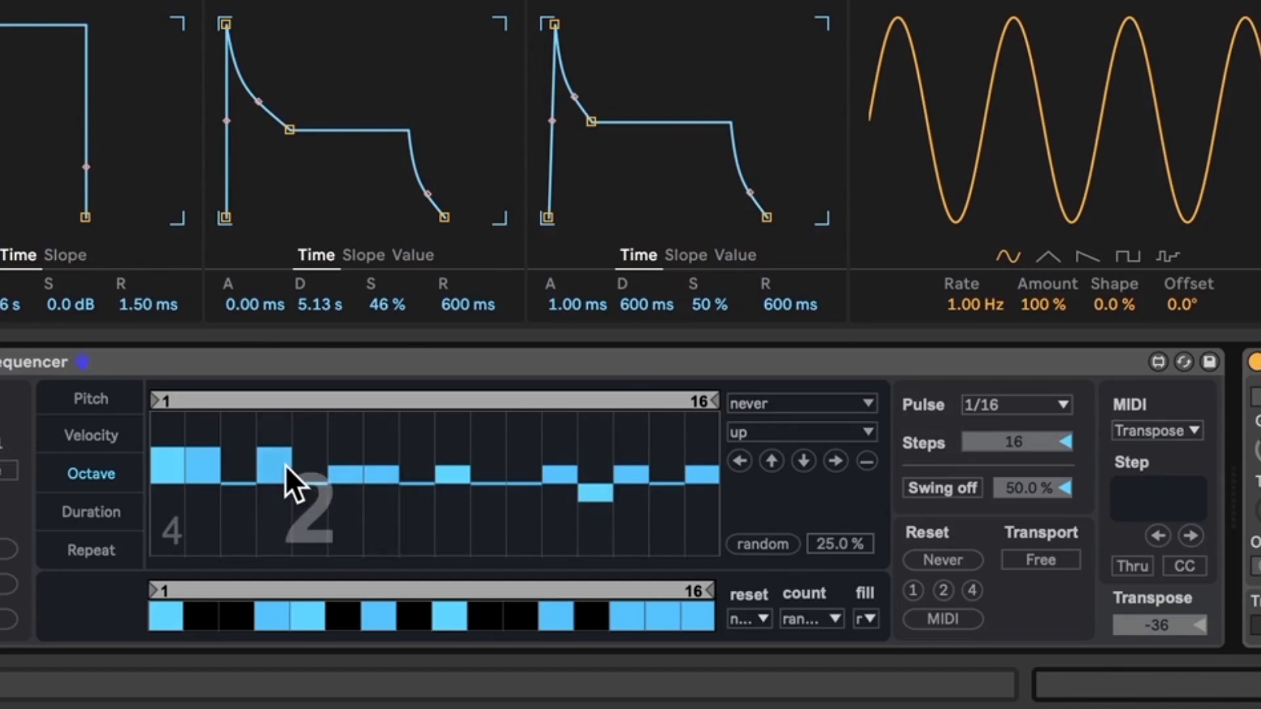
left_click(191, 467)
left_click(171, 466)
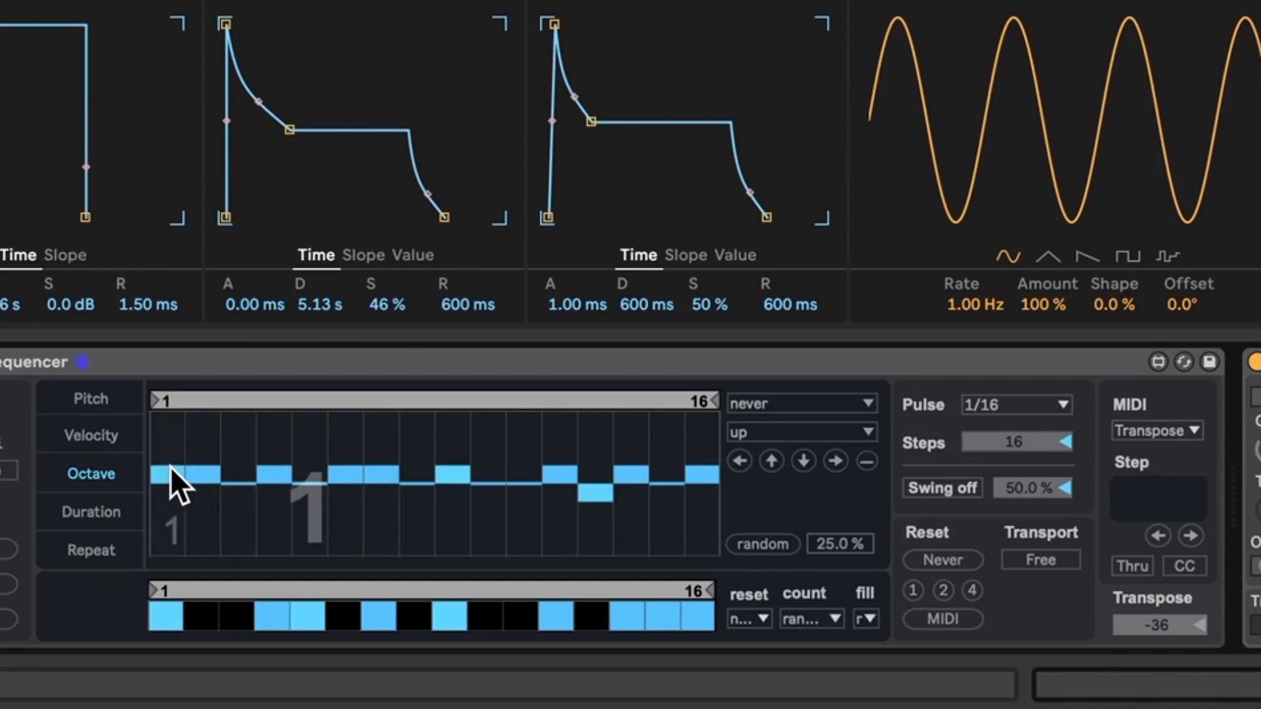
left_click(754, 432)
left_click(785, 553)
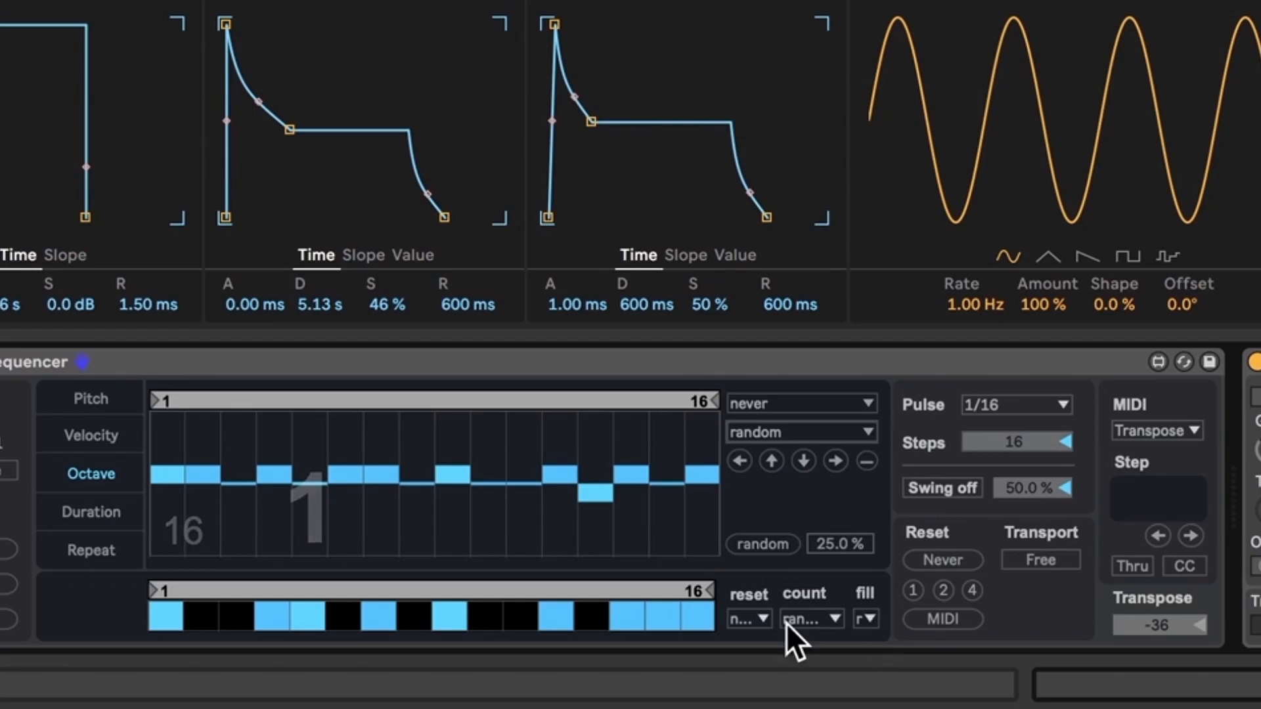
Step: Randomize the Duration pattern and redraw steps 2, 4, 5, 6, 8, 11 and 14 with longer values
left_click(104, 506)
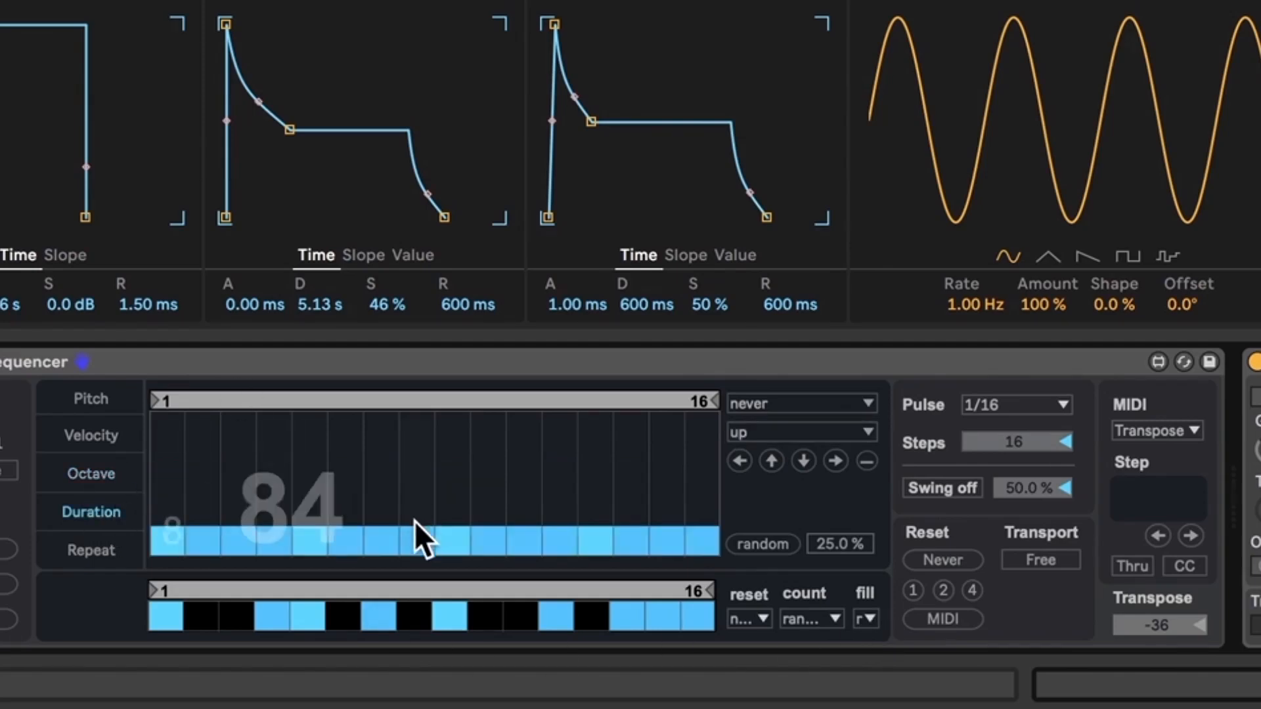
left_click(792, 542)
left_click(618, 458)
left_click(511, 430)
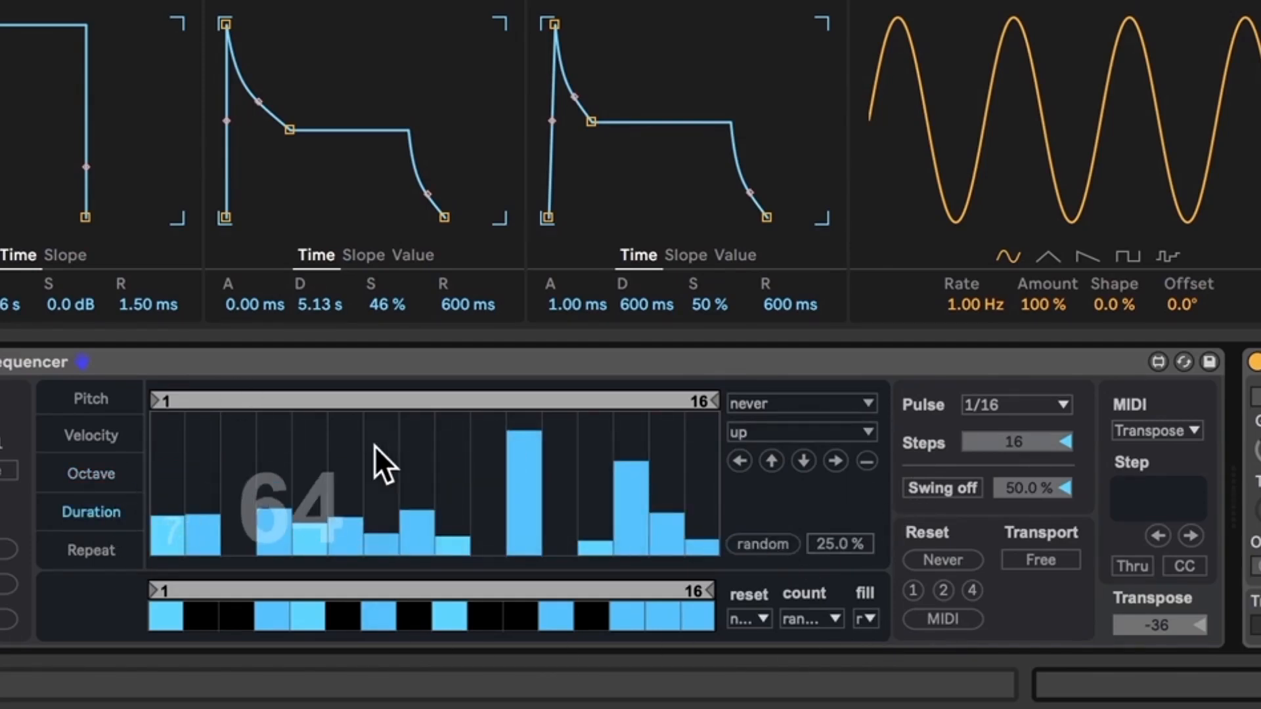
left_click(410, 435)
left_click(344, 431)
left_click(258, 446)
left_click(305, 473)
left_click(199, 481)
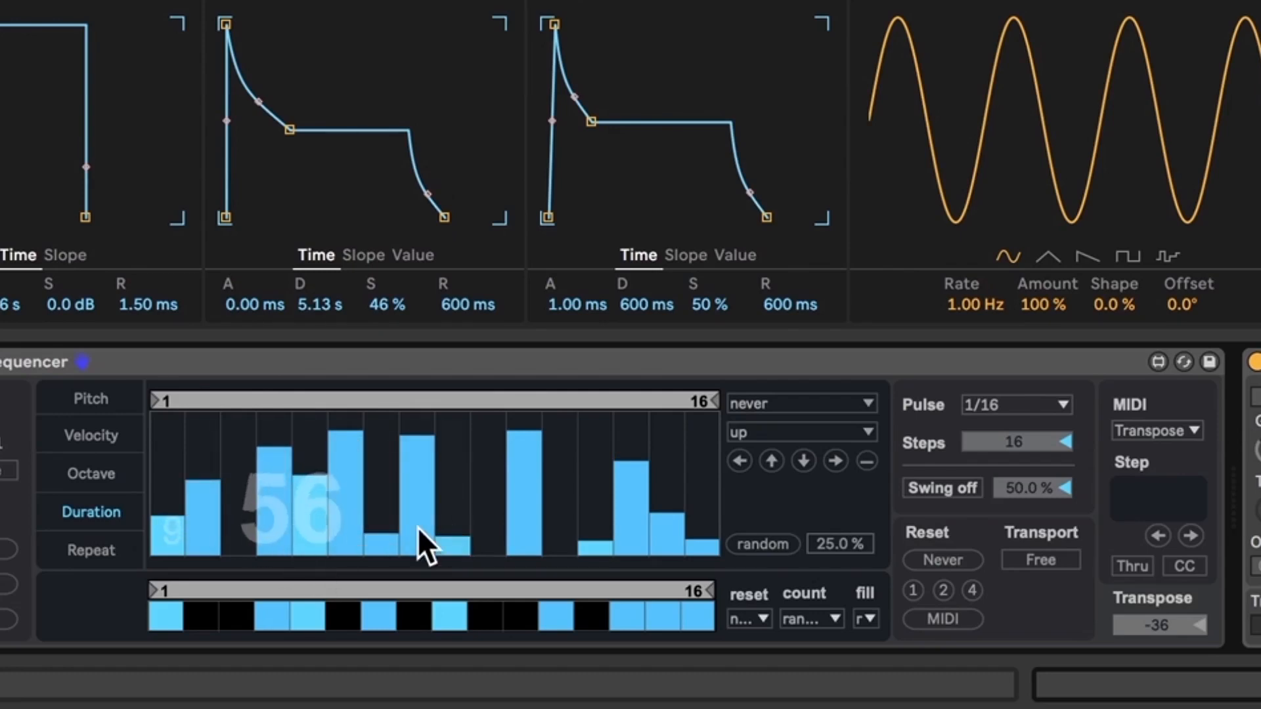
Step: Set Duration step 16 to 336 and give steps 10 and 12 very short values, with step 10 at 16
left_click(459, 541)
left_click(703, 543)
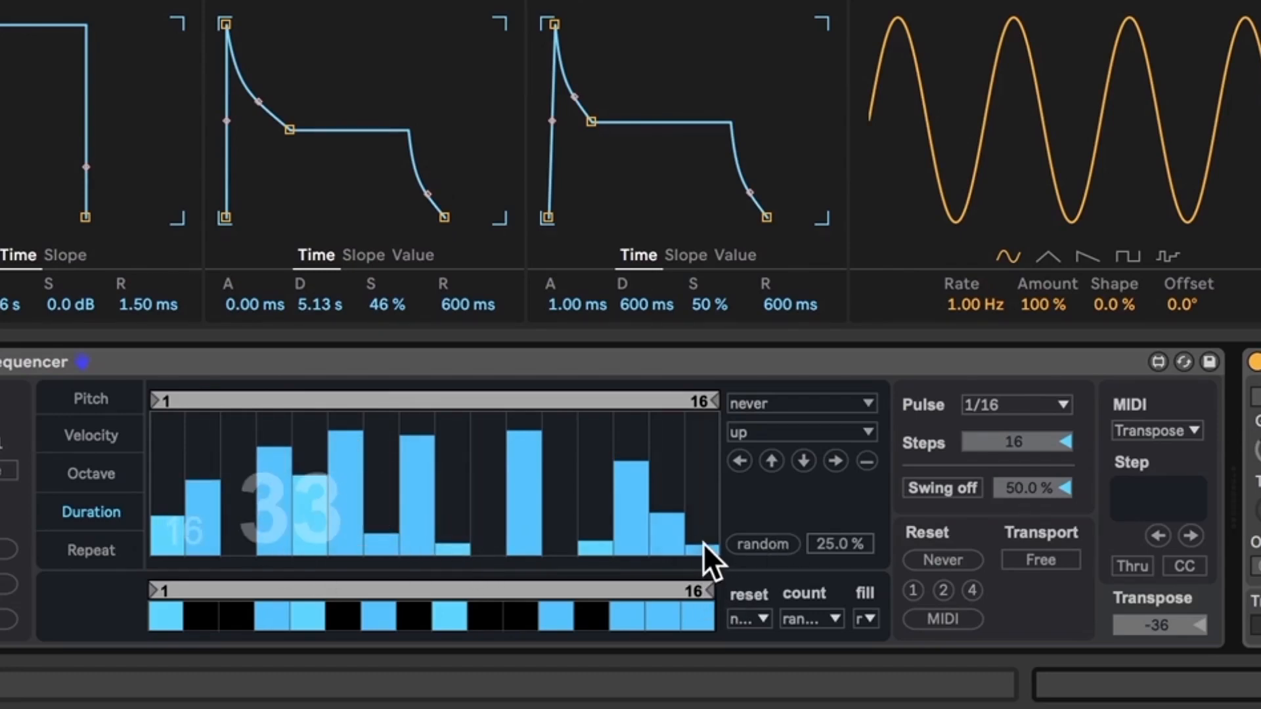
left_click(702, 433)
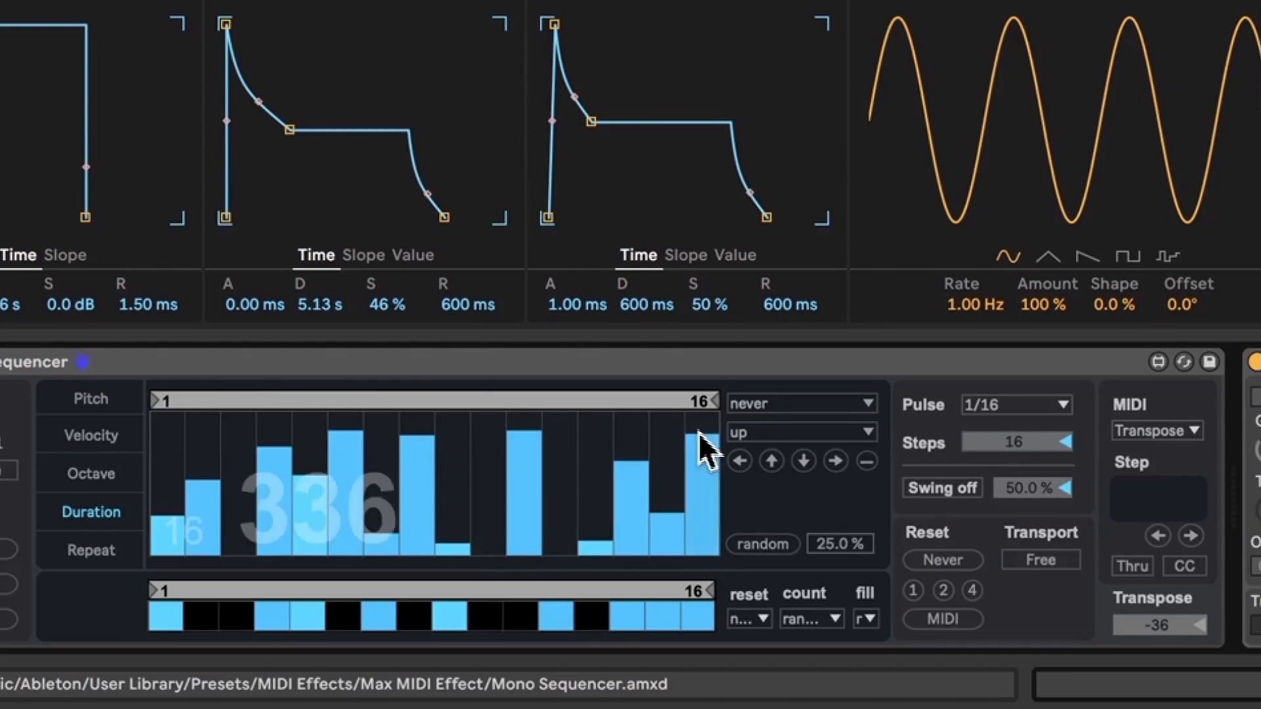
left_click(553, 549)
left_click(493, 549)
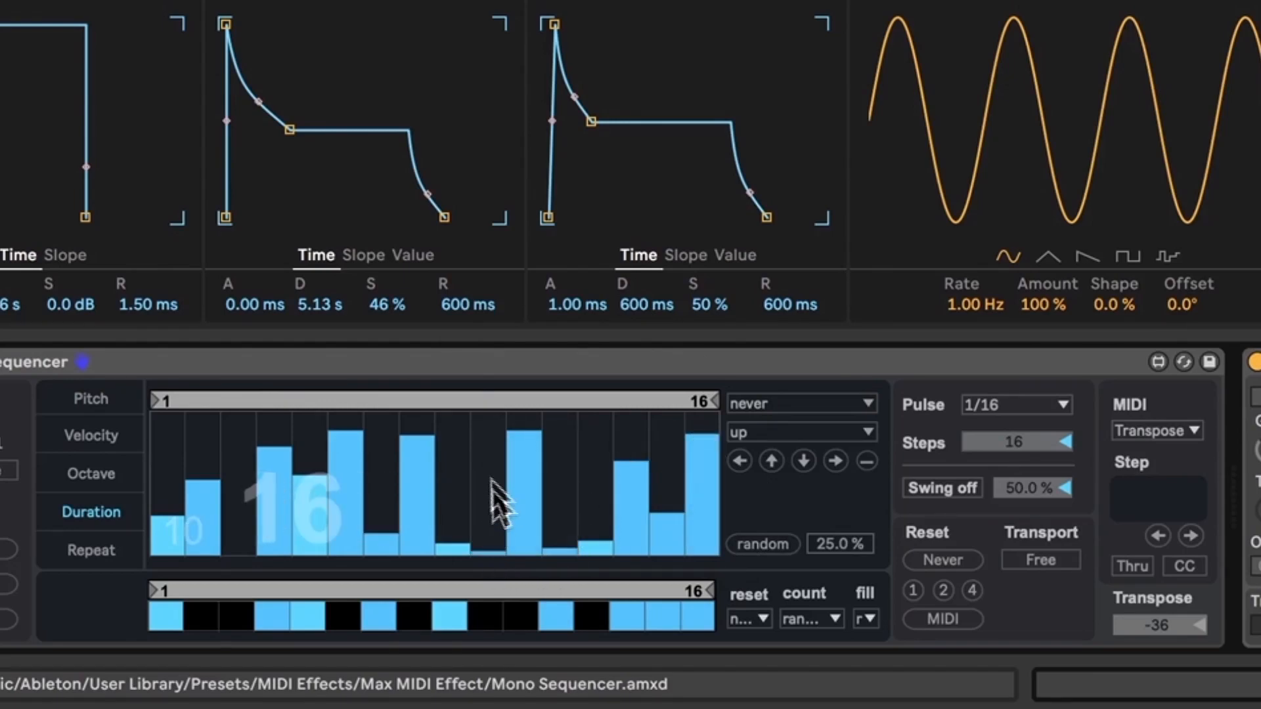
Step: Lengthen Duration steps 2 and 9, and set the Duration pattern's playback direction to random
left_click(446, 475)
left_click(453, 497)
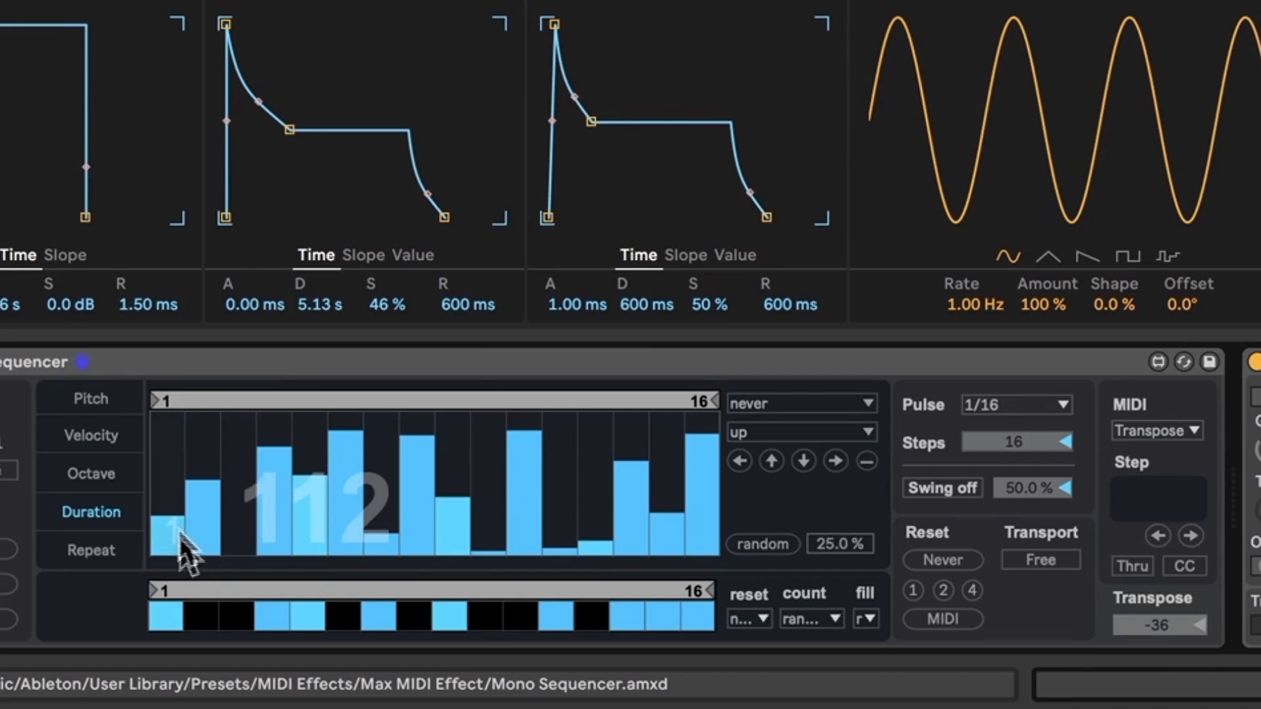
left_click(197, 464)
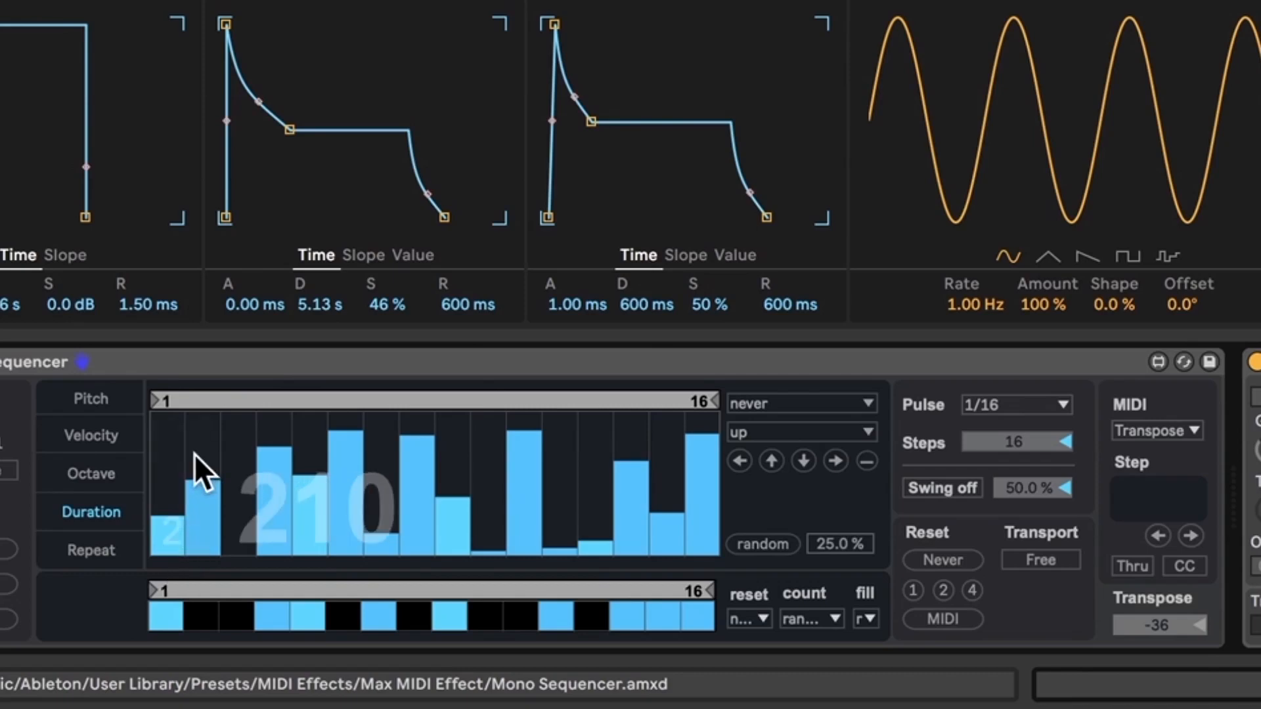
left_click(834, 431)
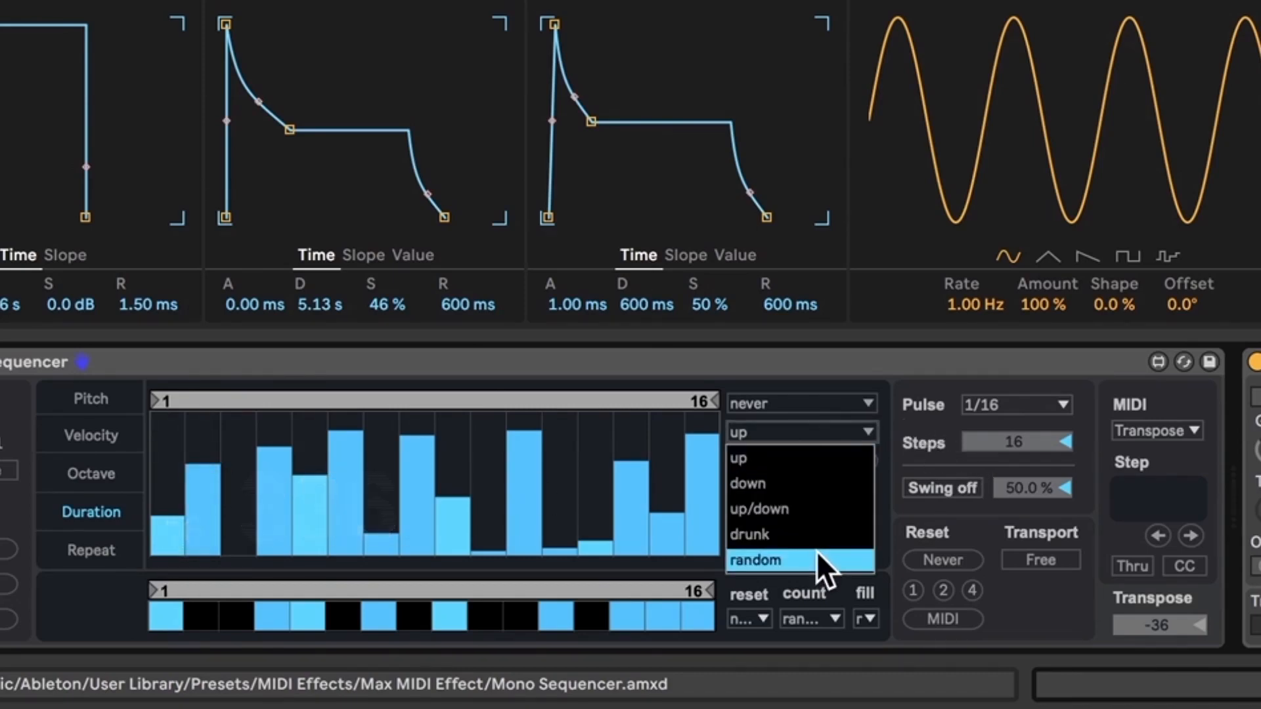
left_click(741, 551)
Step: Add repeats on steps 8, 11, 14 and 15 in the Repeat pattern and set its playback direction to random
left_click(78, 551)
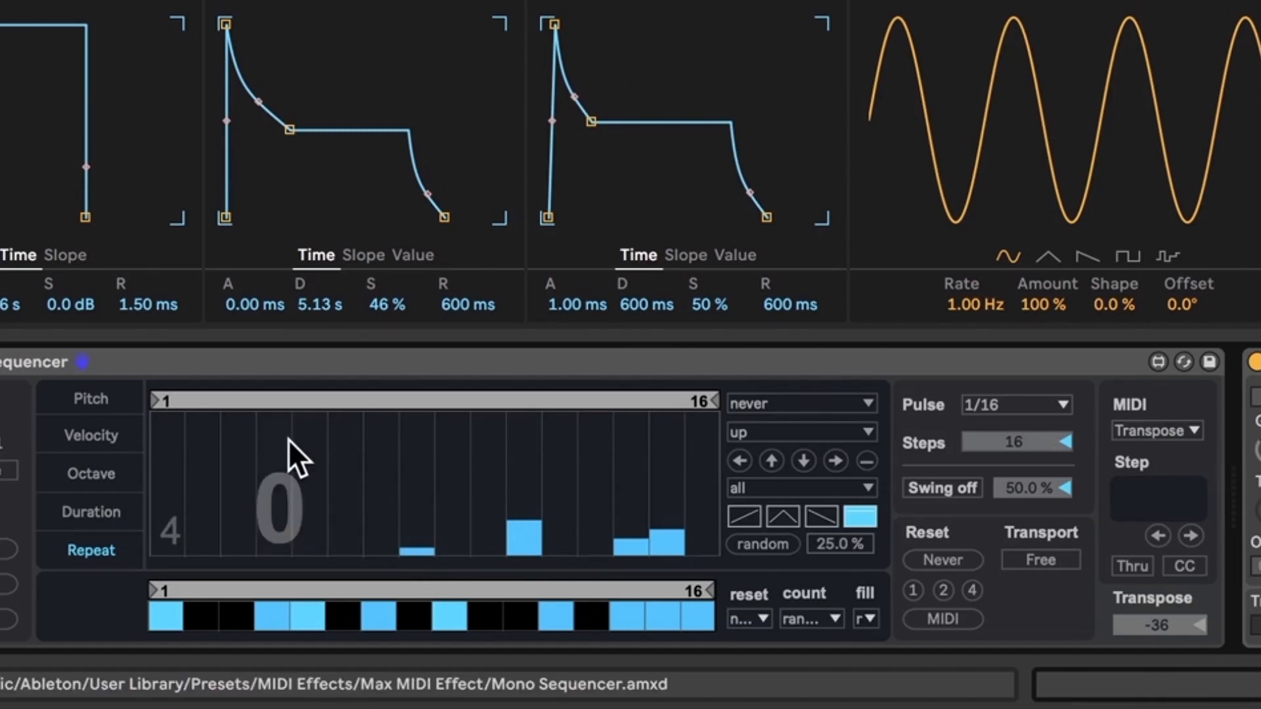
left_click(810, 429)
left_click(784, 551)
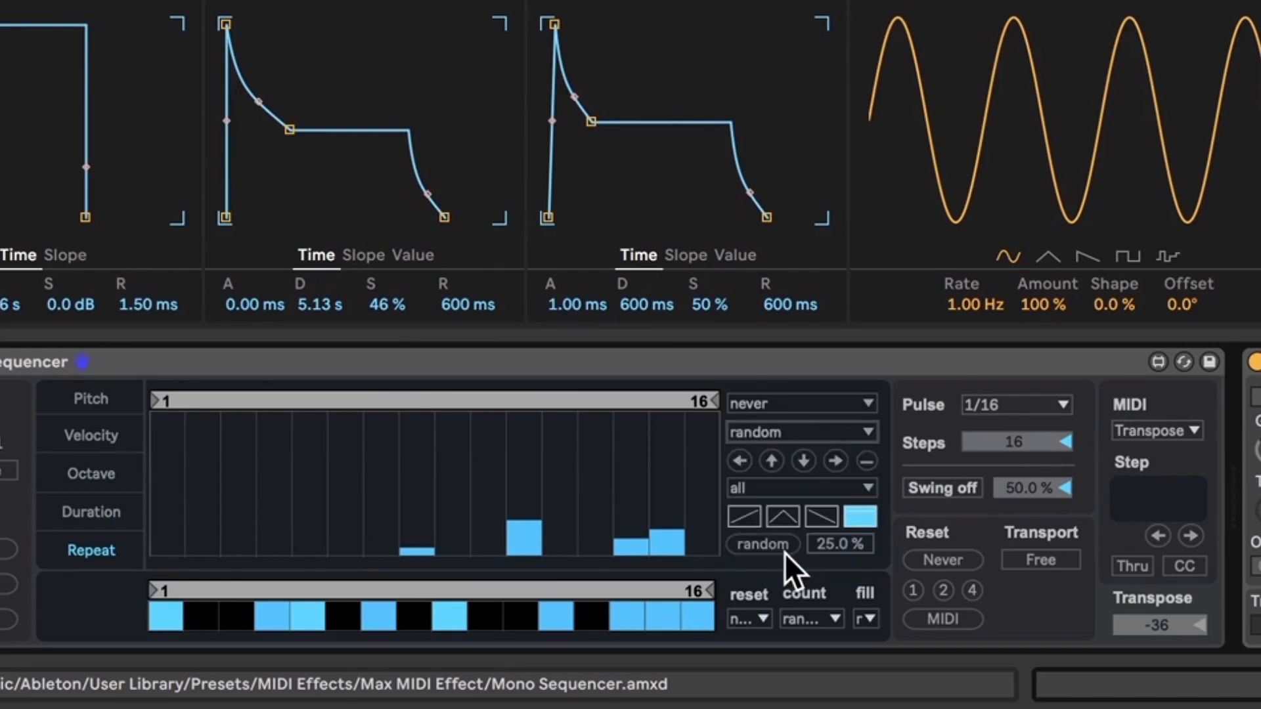
left_click(929, 365)
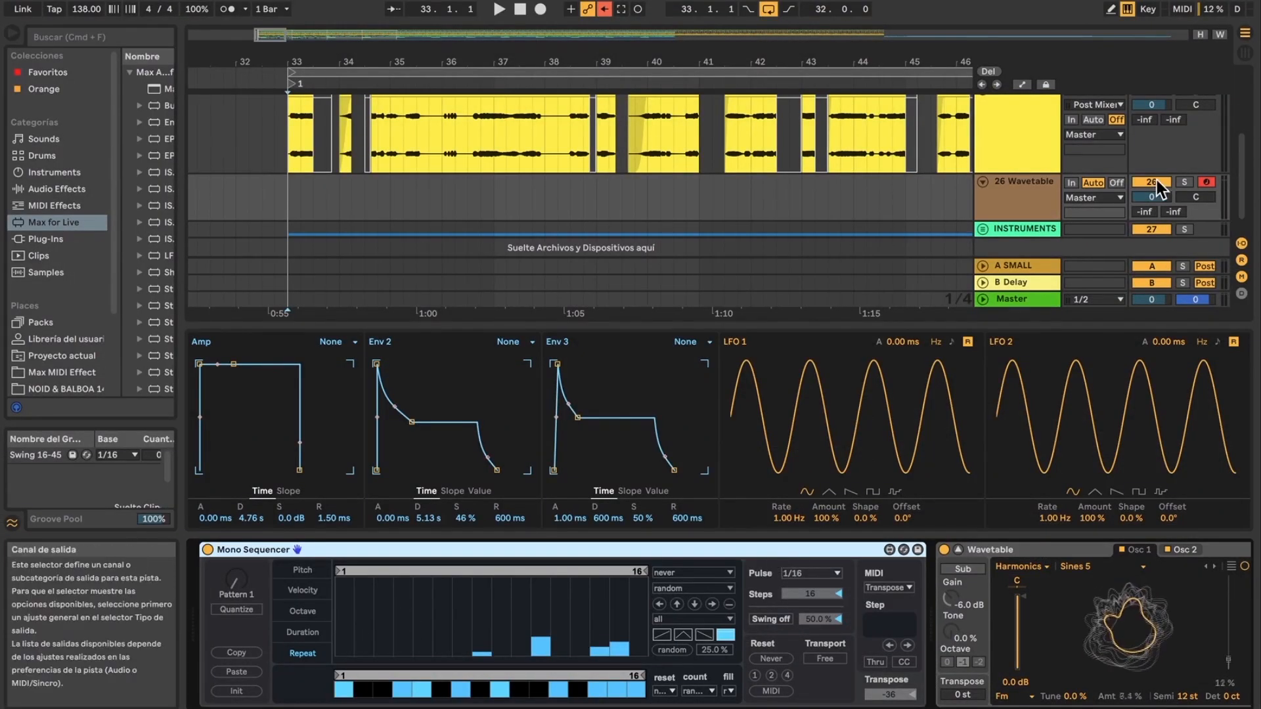
Step: Solo the 26 Wavetable track, set Mono Sequencer's pulse to 1/8 dotted, and start playback
left_click(802, 575)
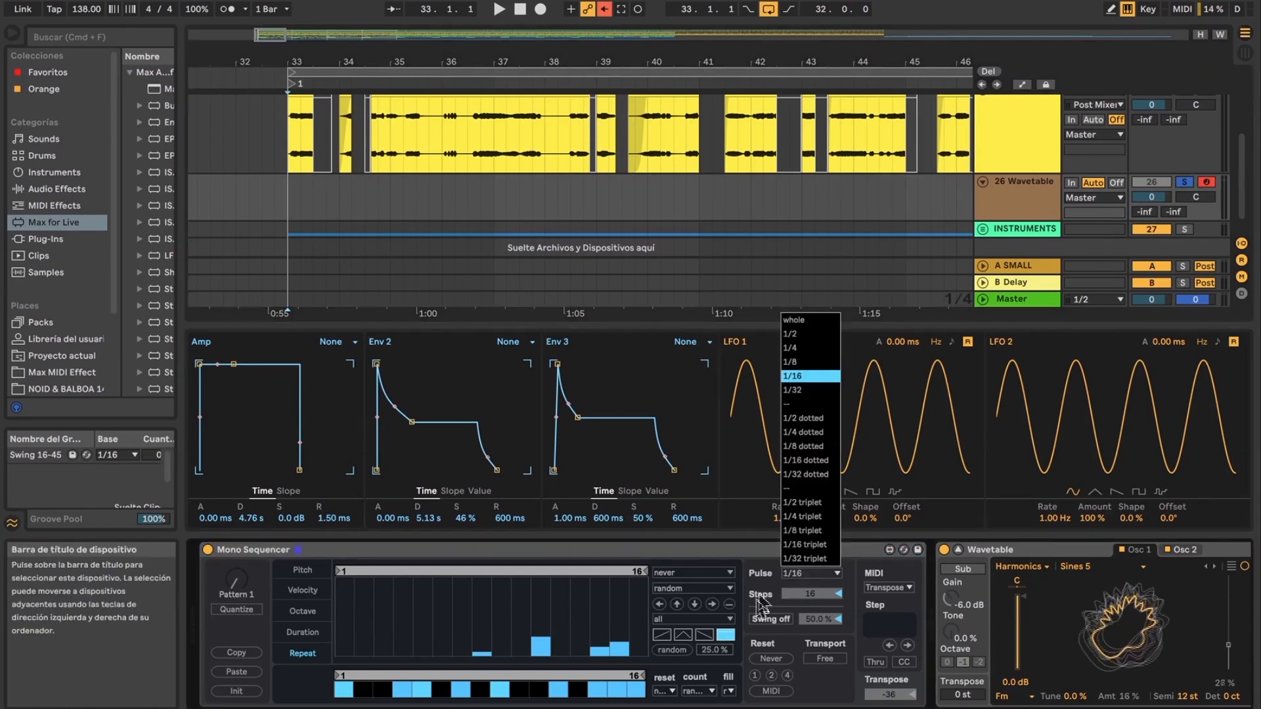
left_click(808, 446)
key("space")
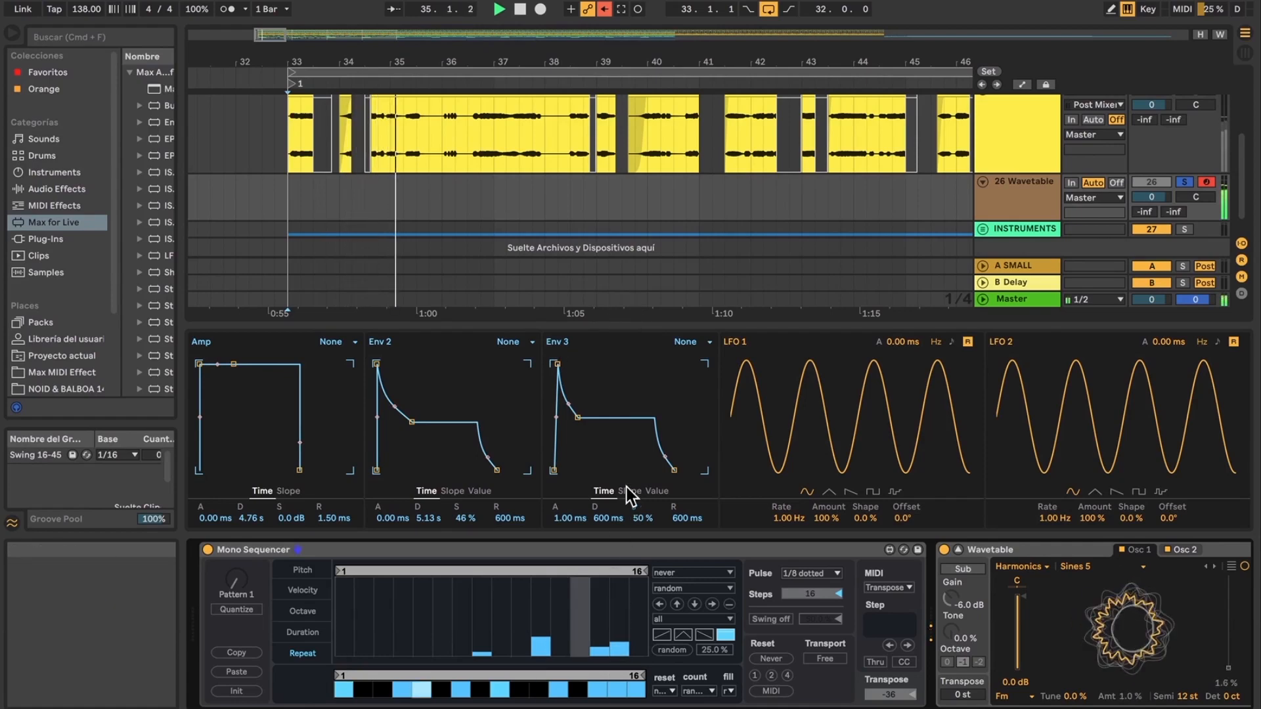
Step: Unfold the Auto Filter after the Wavetable and bring its controls into view during playback
left_click_drag(1142, 708, 1210, 708)
left_click(1066, 600)
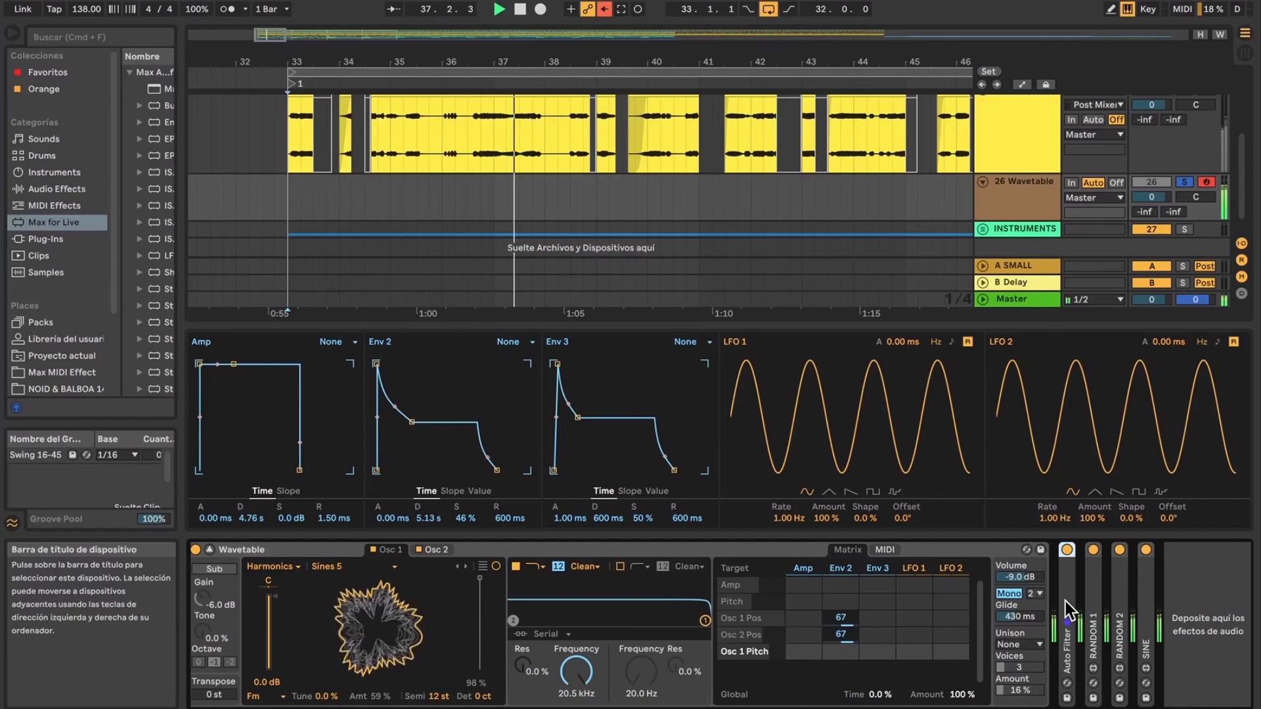
double_click(1065, 600)
left_click(1146, 708)
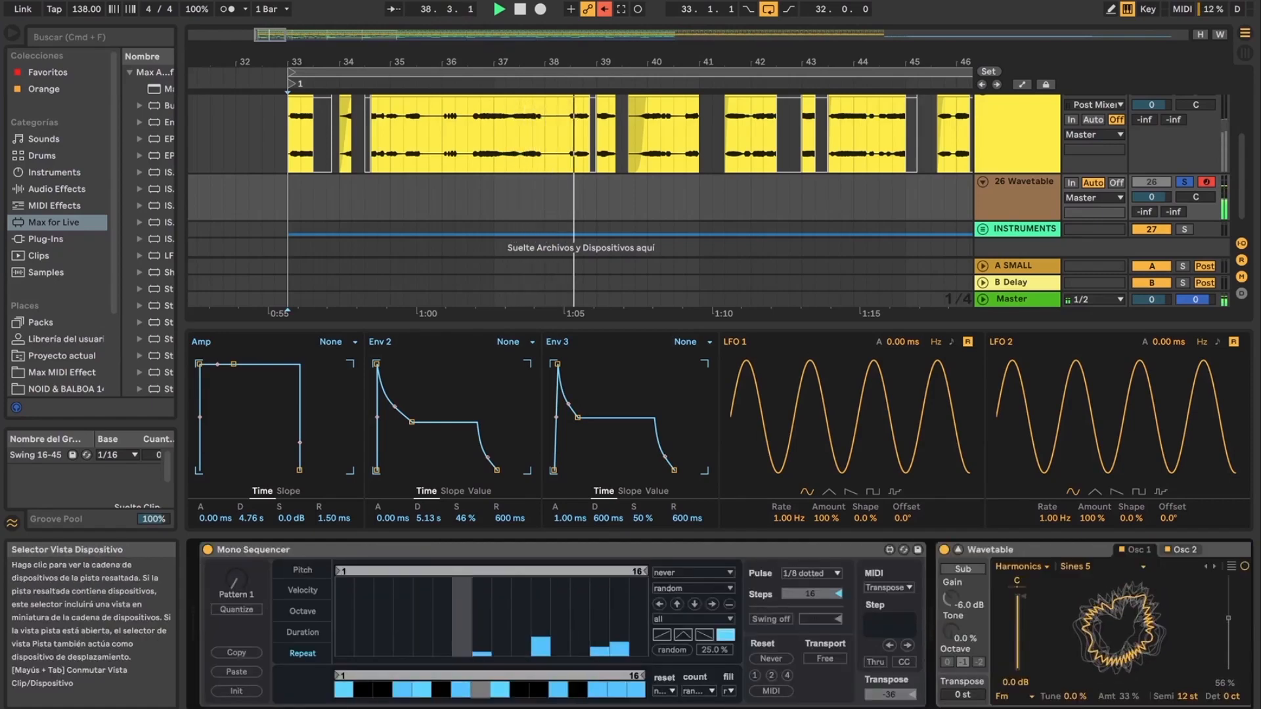
left_click_drag(1146, 708, 1208, 708)
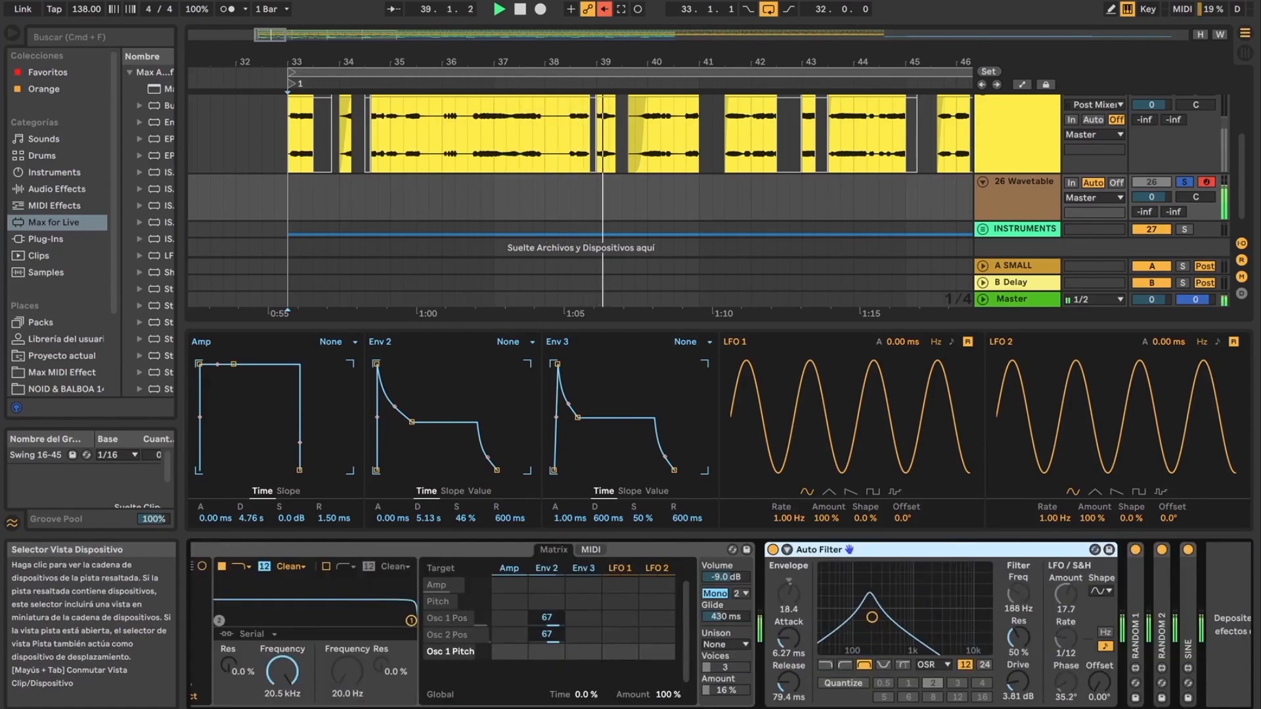
Step: Raise the Auto Filter's resonance to 62% and set the maximum of RANDOM 2's Frequency mapping to 80%
left_click(1013, 641)
left_click_drag(1014, 640, 1013, 625)
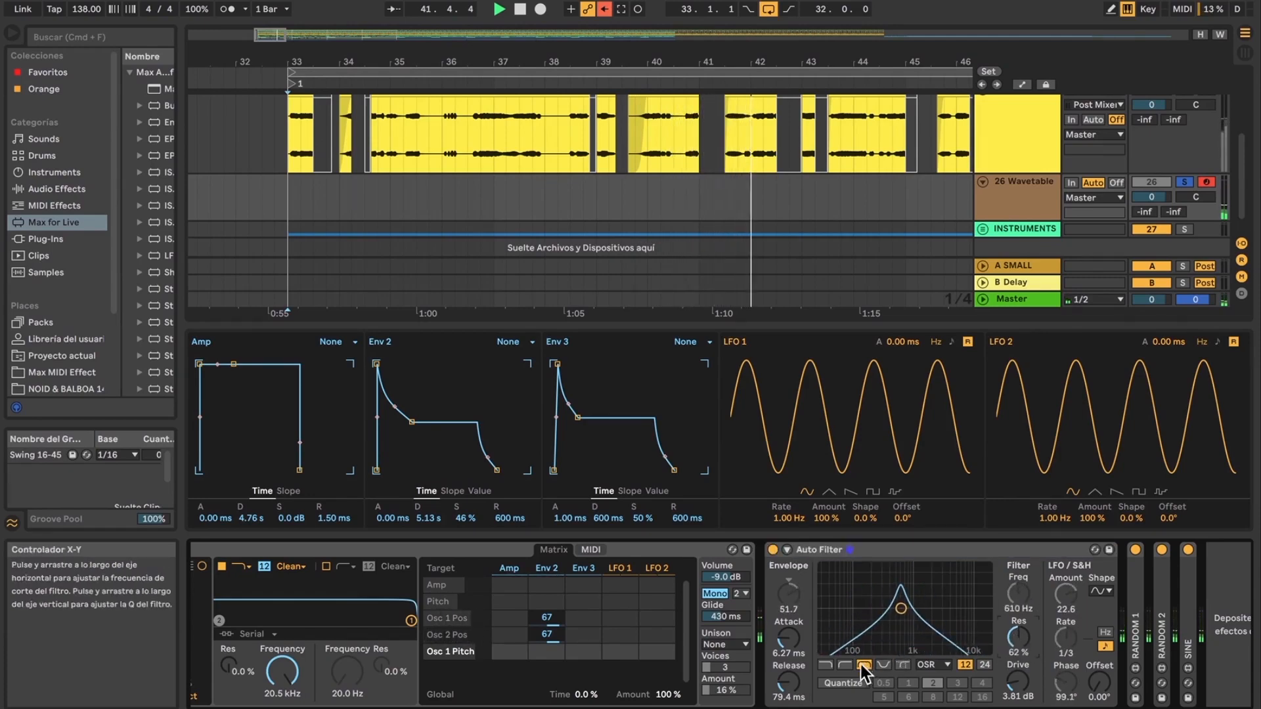
double_click(1161, 613)
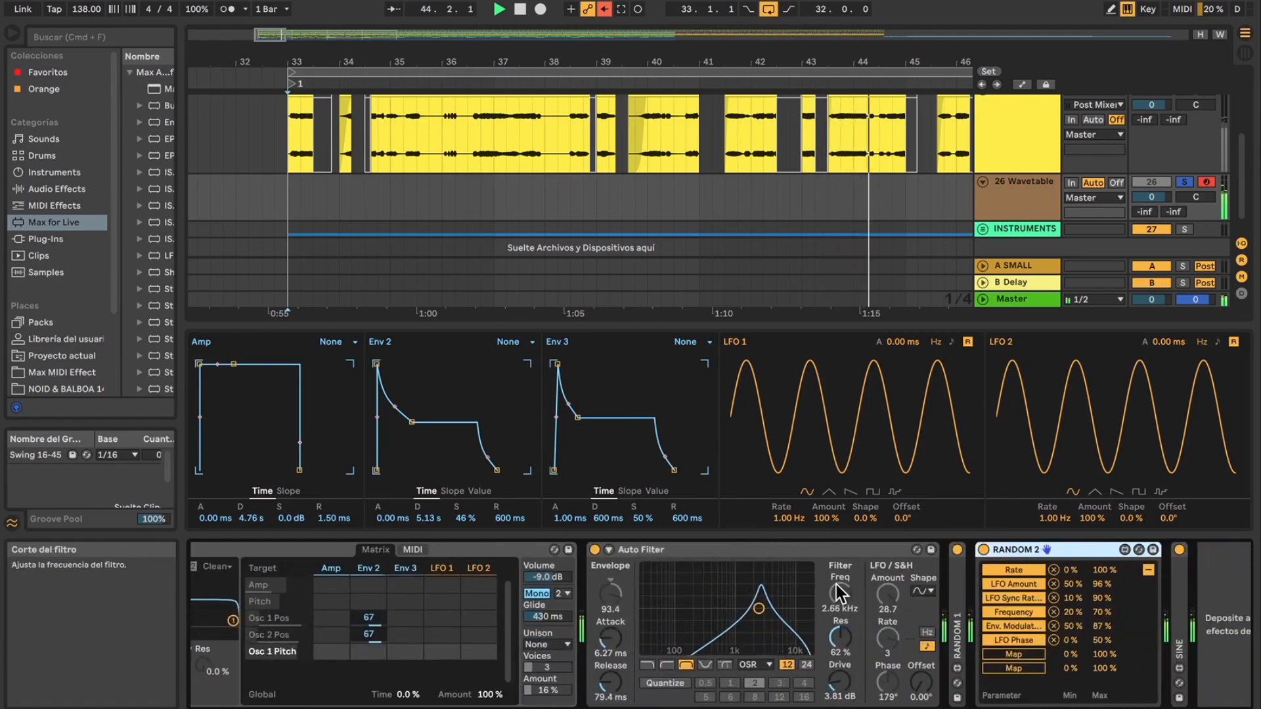
left_click_drag(1099, 611, 1100, 606)
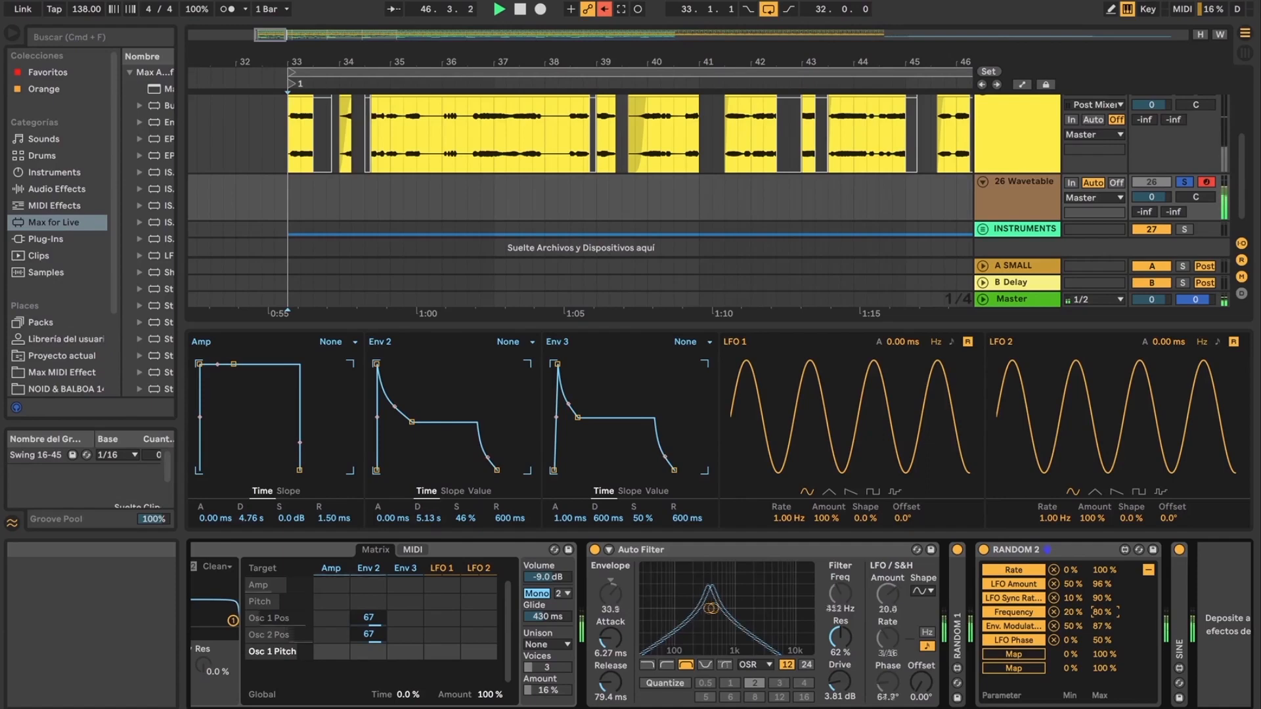
Step: Set RANDOM 2's Smooth to 19% and stop playback
left_click(1148, 569)
left_click_drag(1138, 643, 1139, 648)
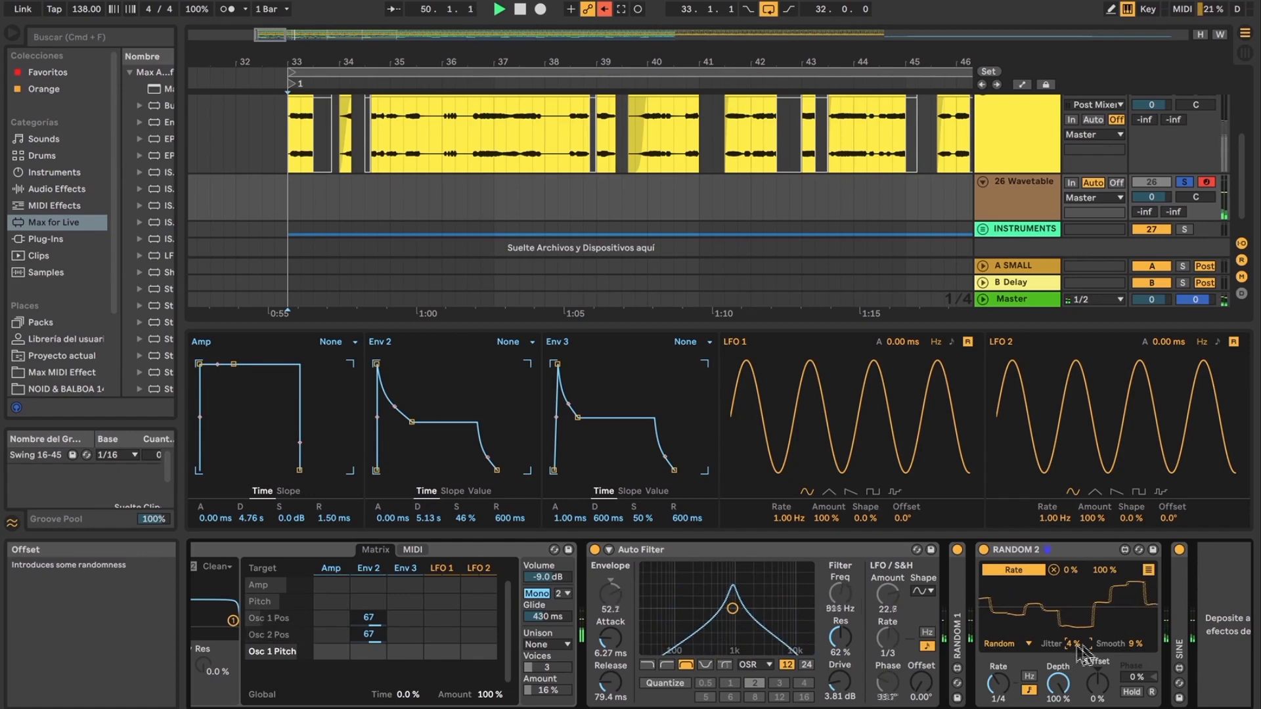
left_click_drag(1138, 643, 1138, 637)
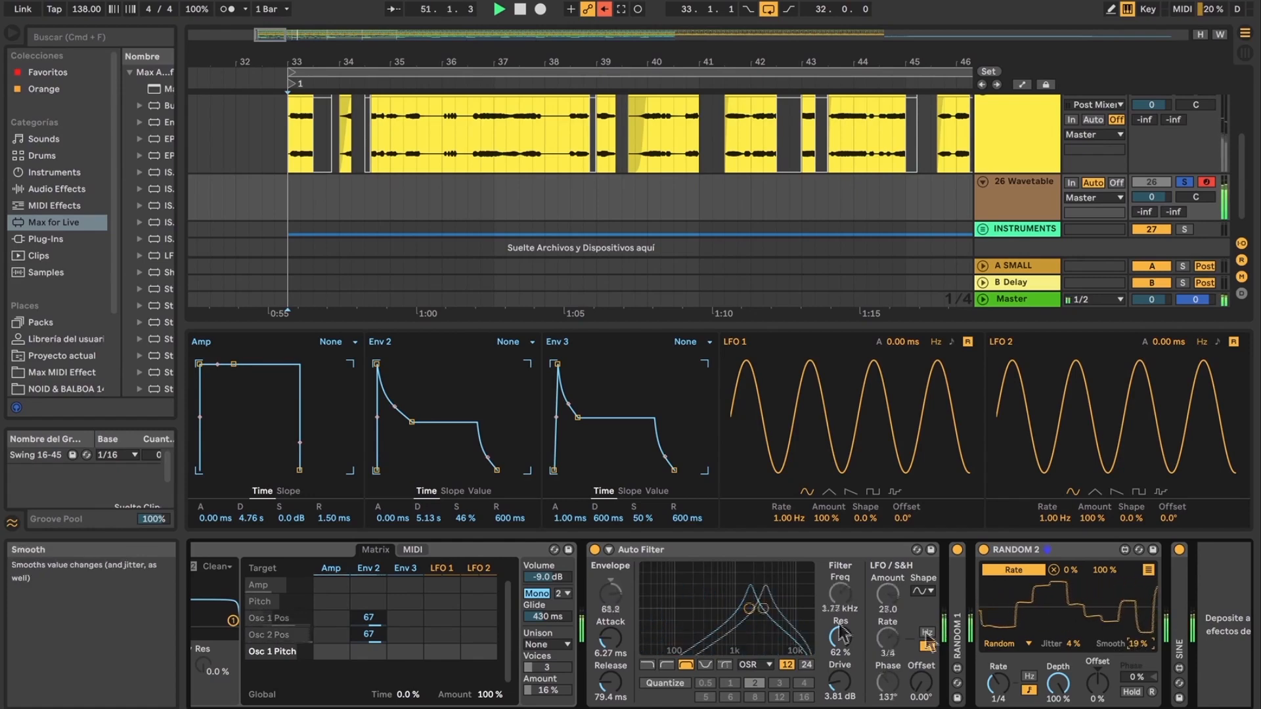
key("space")
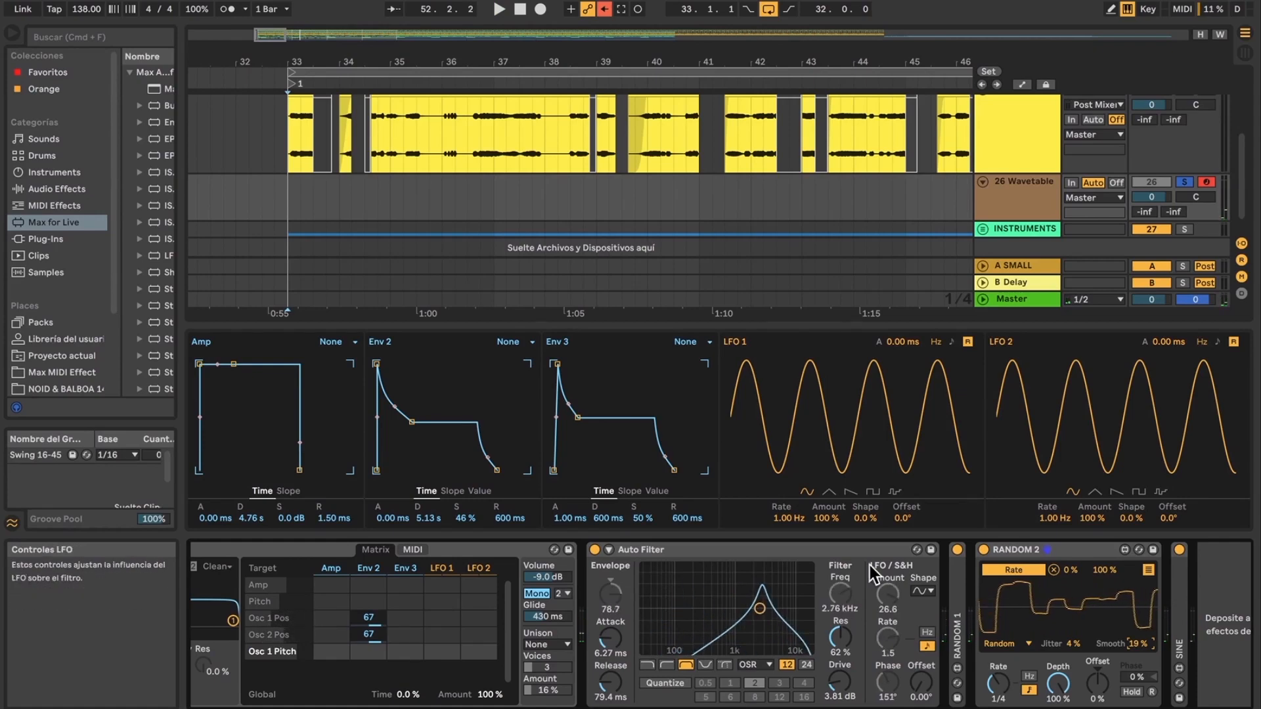
Step: Review the Duration, Octave and Pitch lanes of the Mono Sequencer
scroll(627, 582, "left", 10)
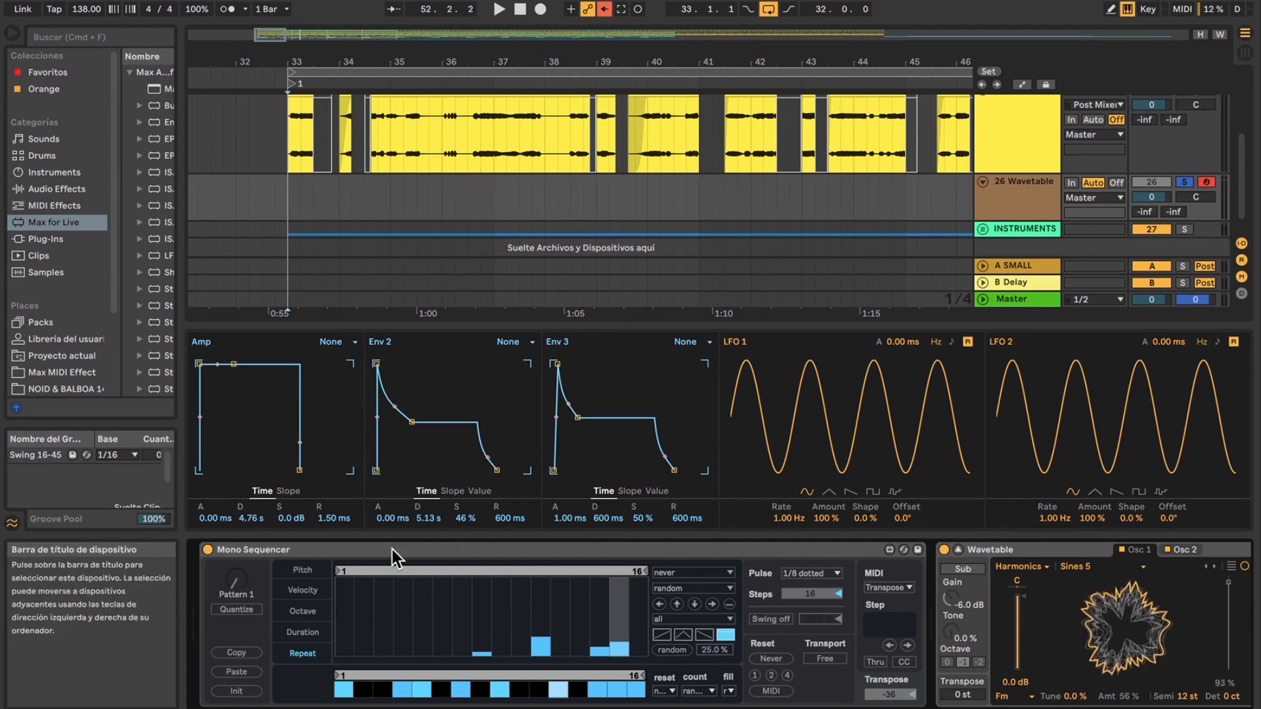
left_click(312, 633)
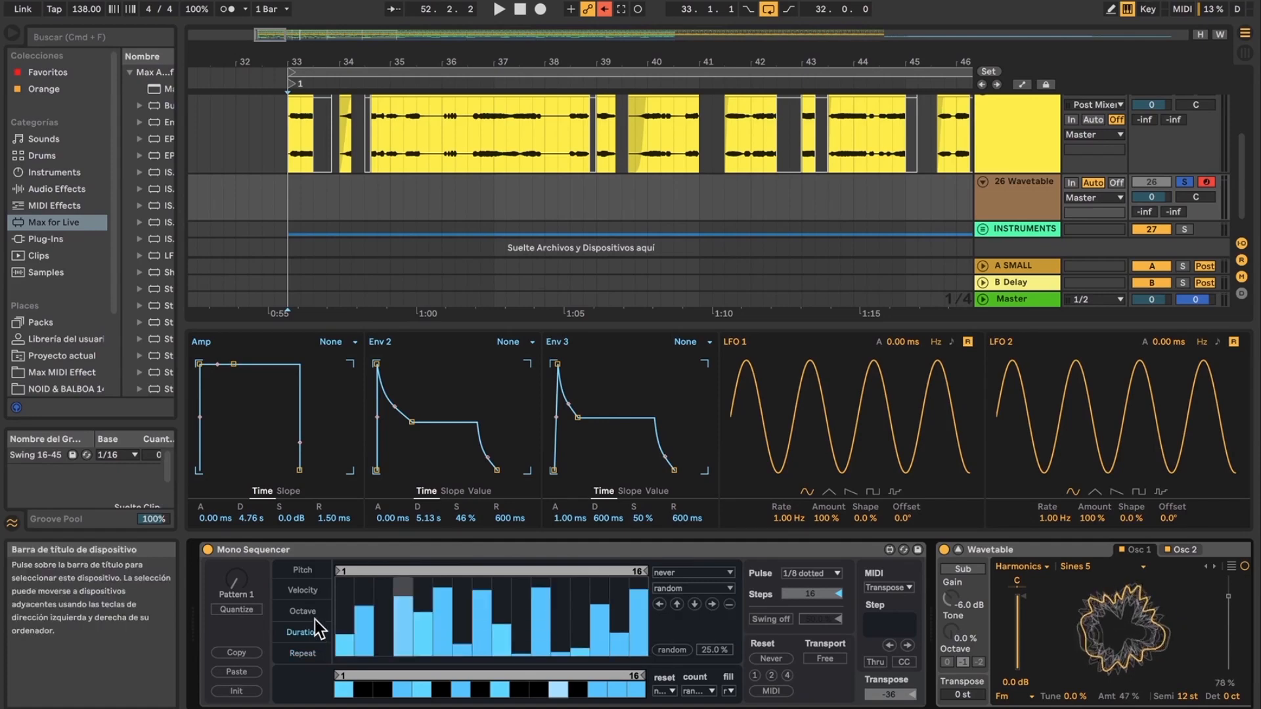
left_click(312, 612)
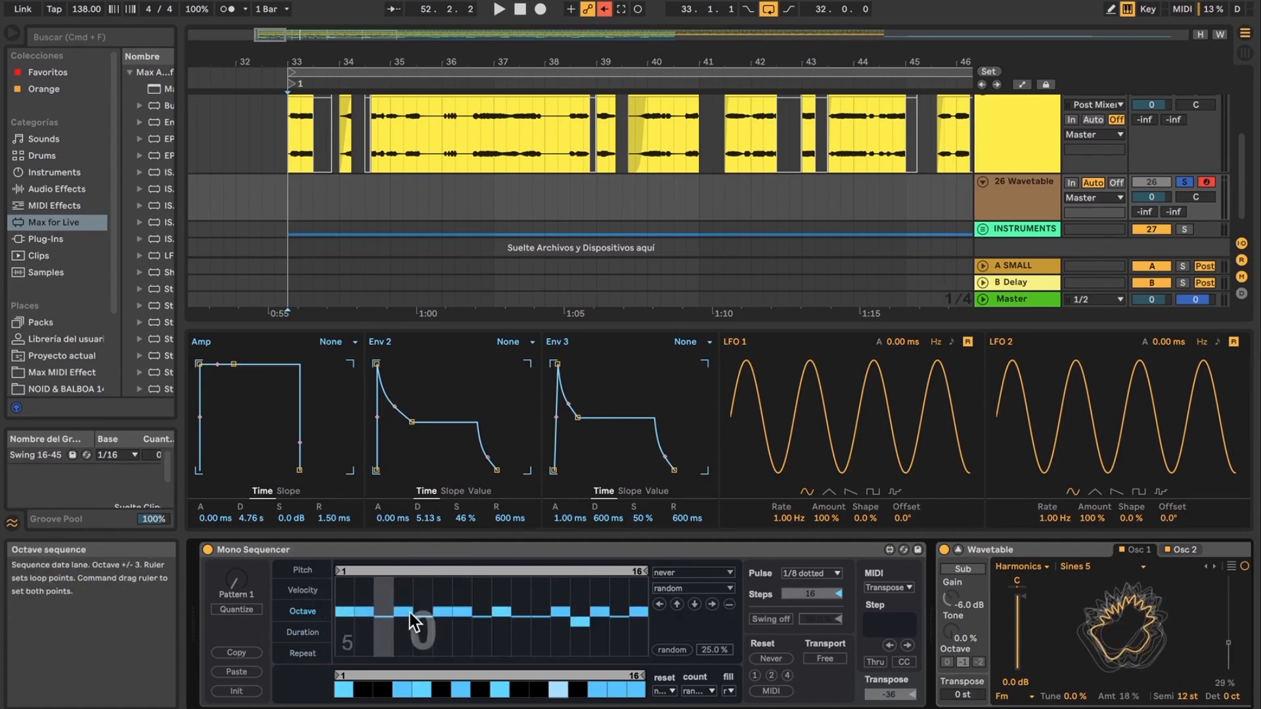
left_click(318, 571)
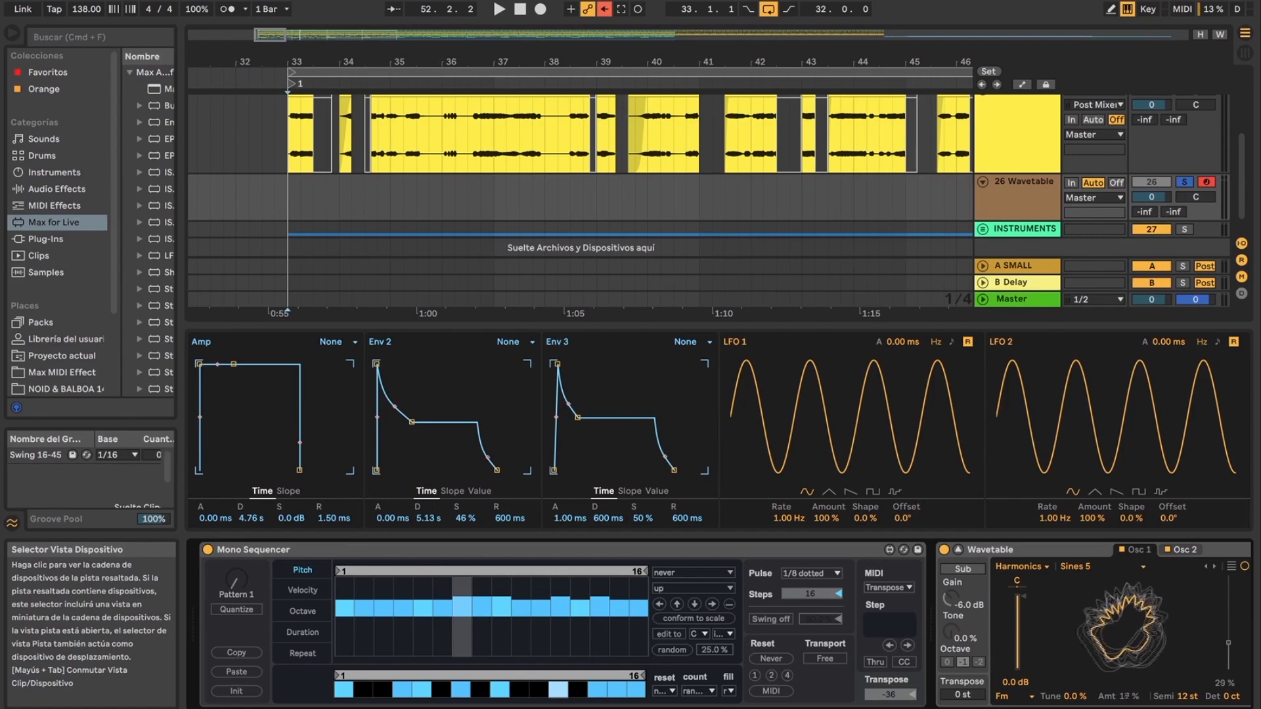
Step: Widen the browser and insert a Saturator audio effect directly after the Auto Filter on the 26 Wavetable track
scroll(647, 595, "right", 10)
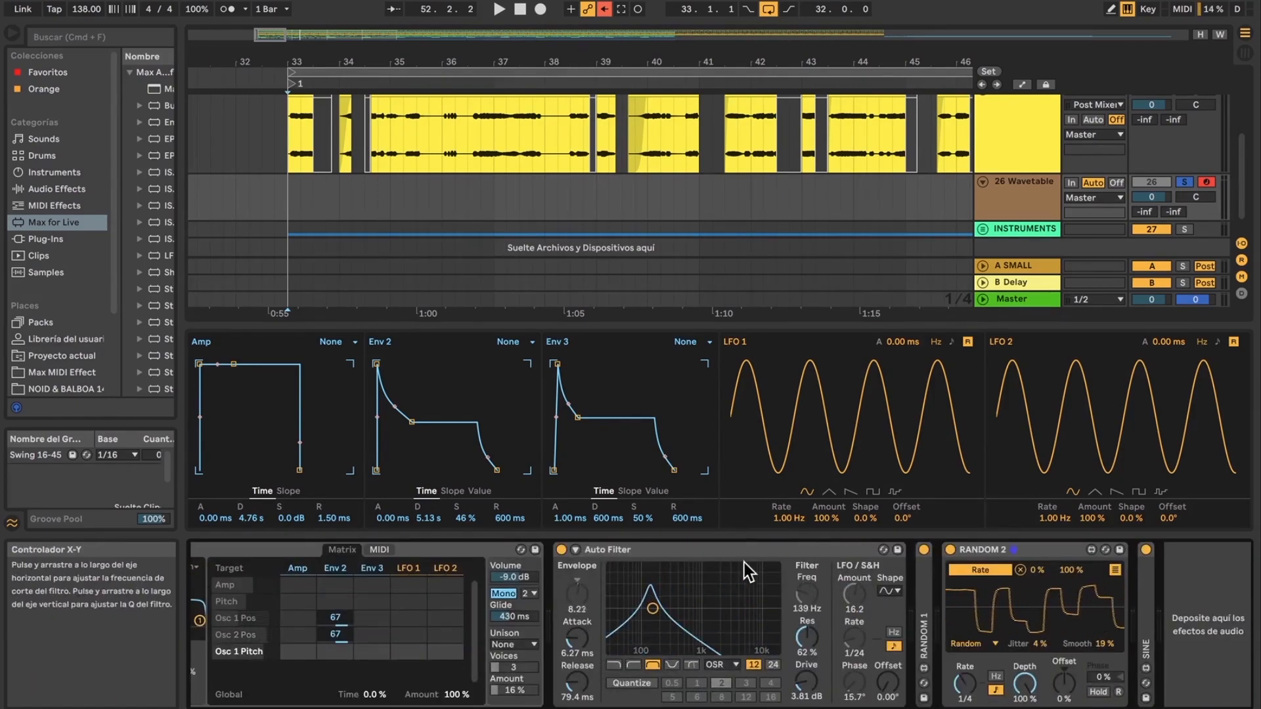
left_click(726, 550)
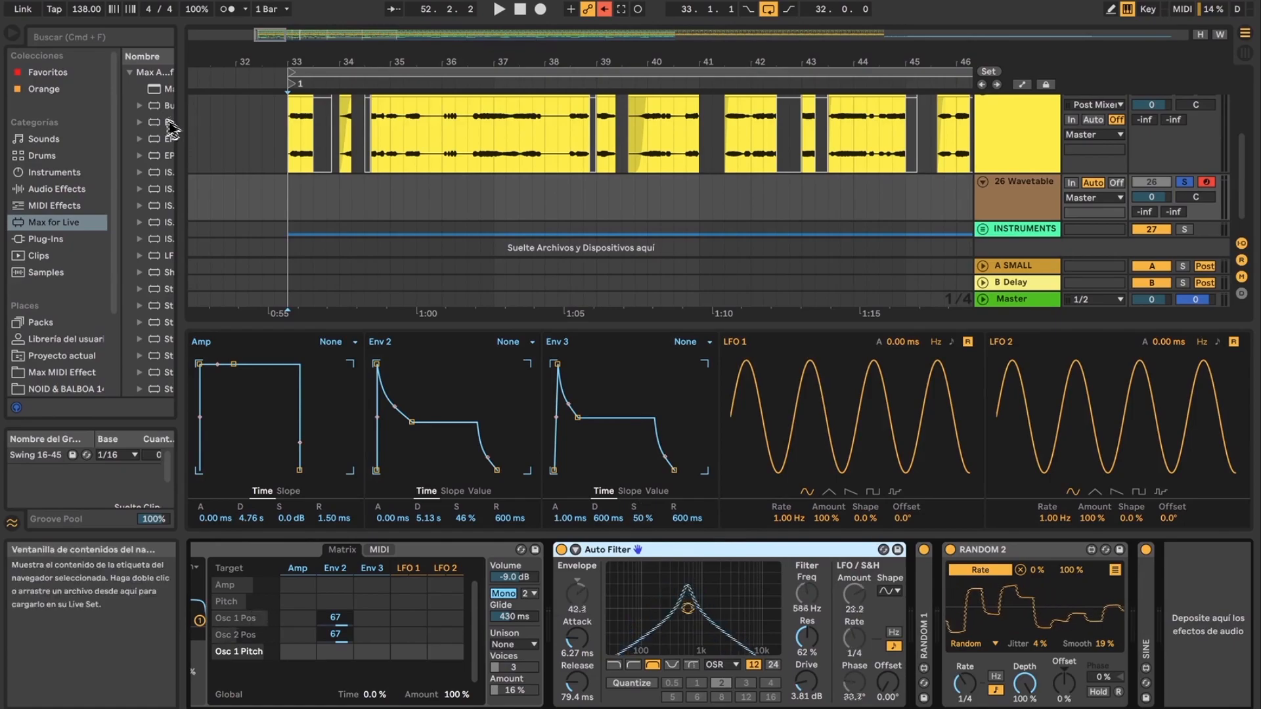
left_click_drag(175, 118, 298, 118)
left_click(73, 189)
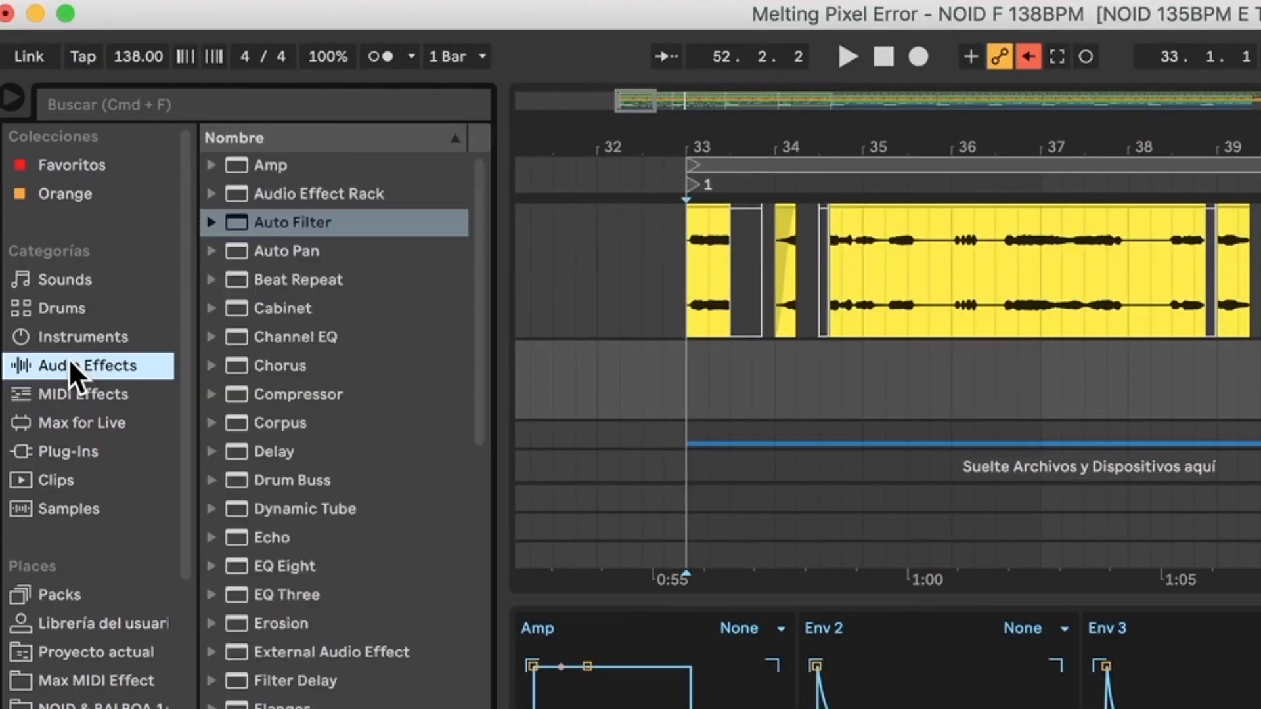
scroll(489, 352, "down", 10)
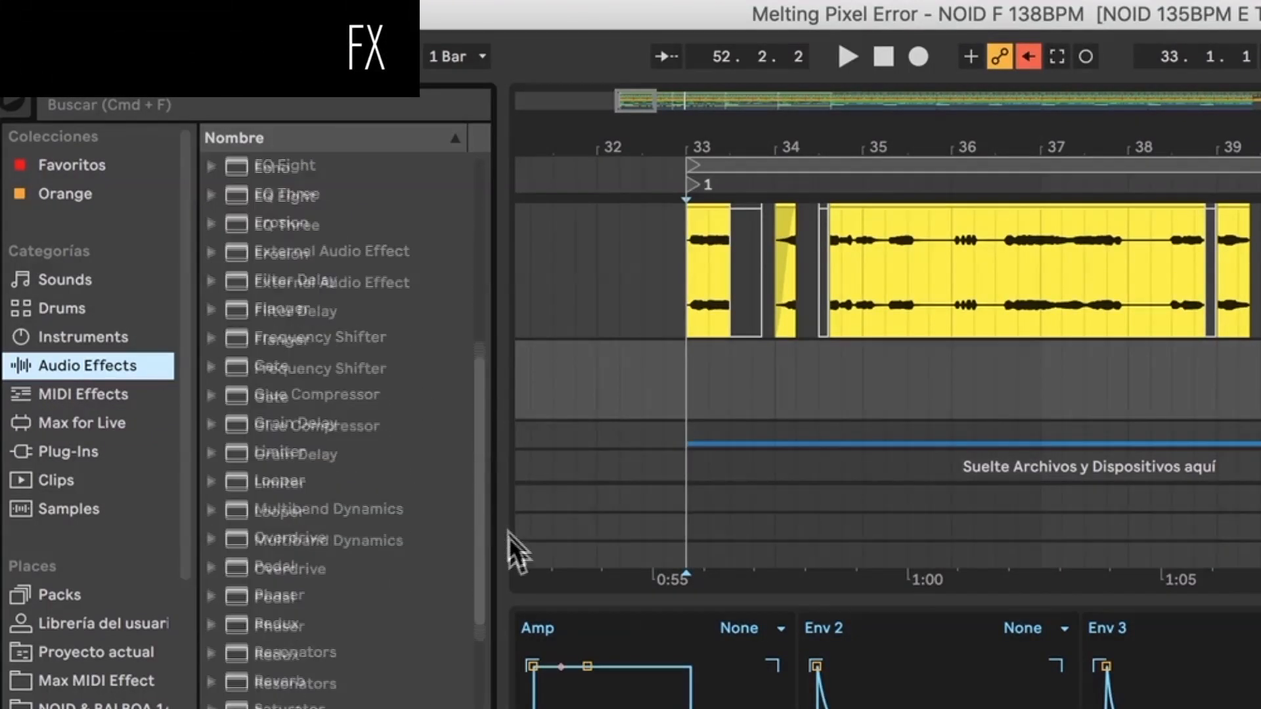
left_click(311, 572)
left_click_drag(283, 555, 910, 598)
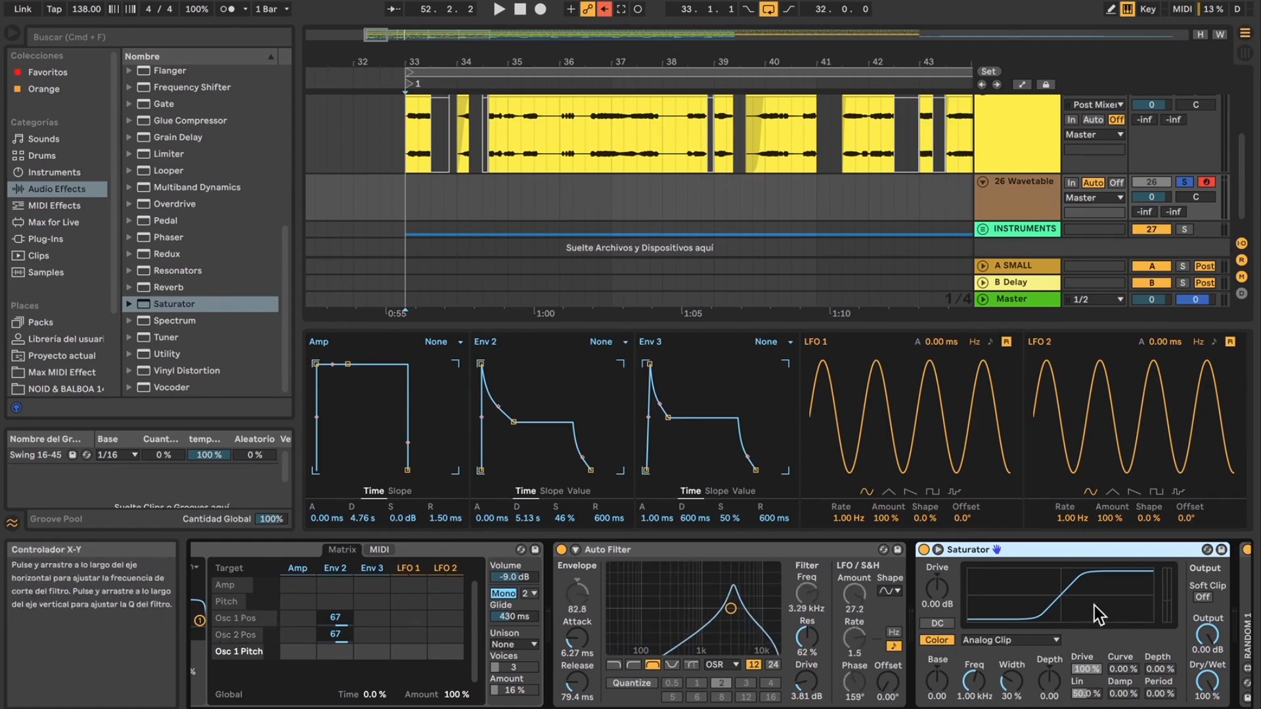
Step: Set the Saturator's curve type to Soft Sine and its Drive to 2.00 dB
left_click(997, 640)
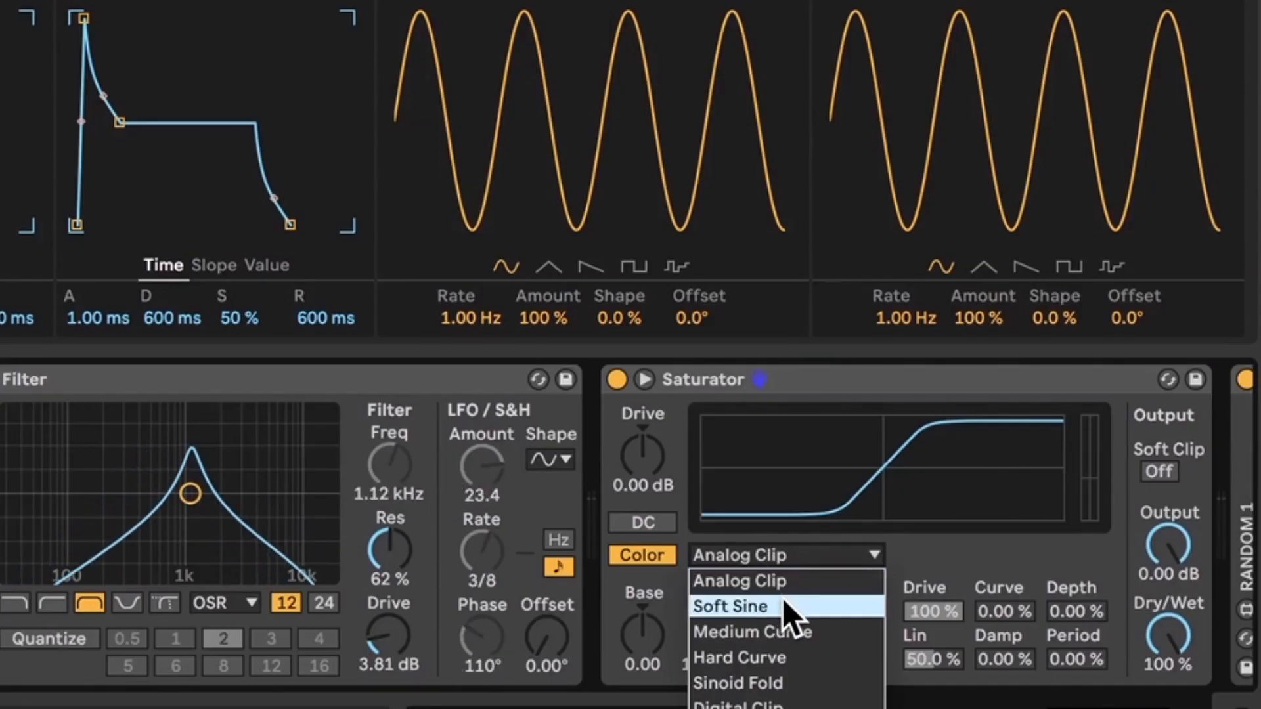
left_click(1012, 660)
left_click(662, 444)
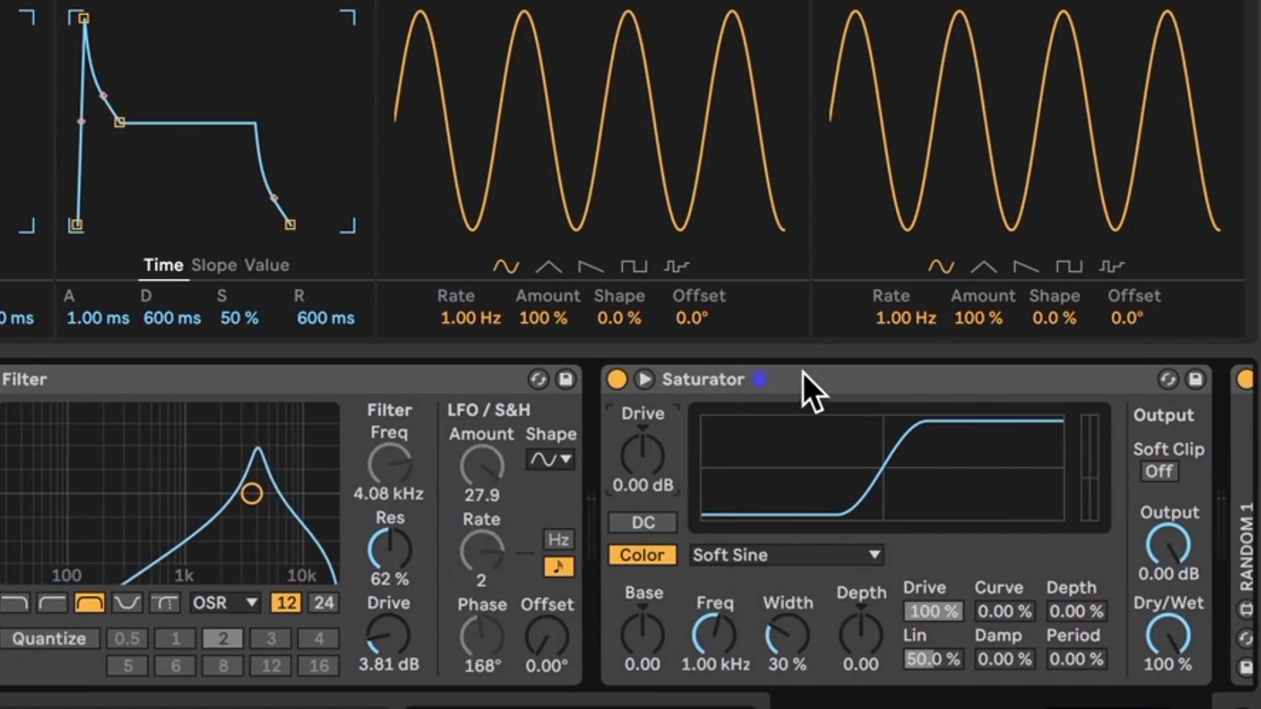
key("Up")
key("Up")
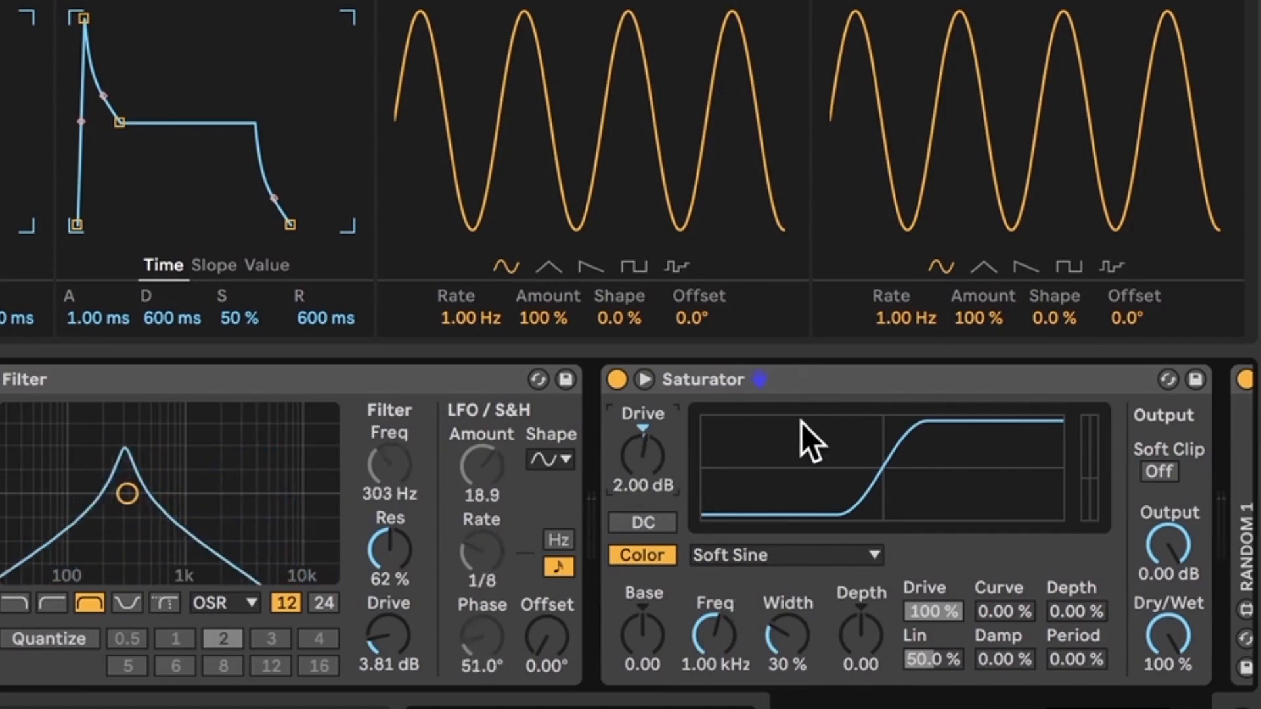
Step: Set the Saturator's Output to -2 dB
left_click(1166, 540)
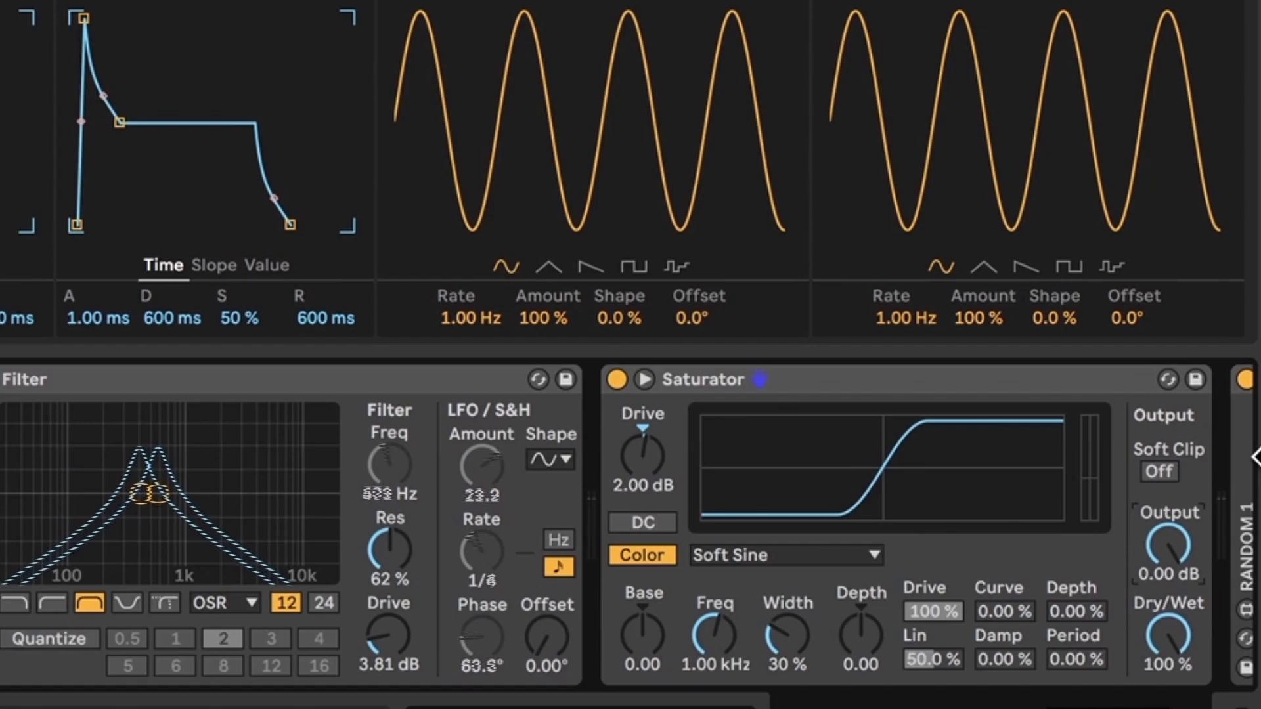
type("-2")
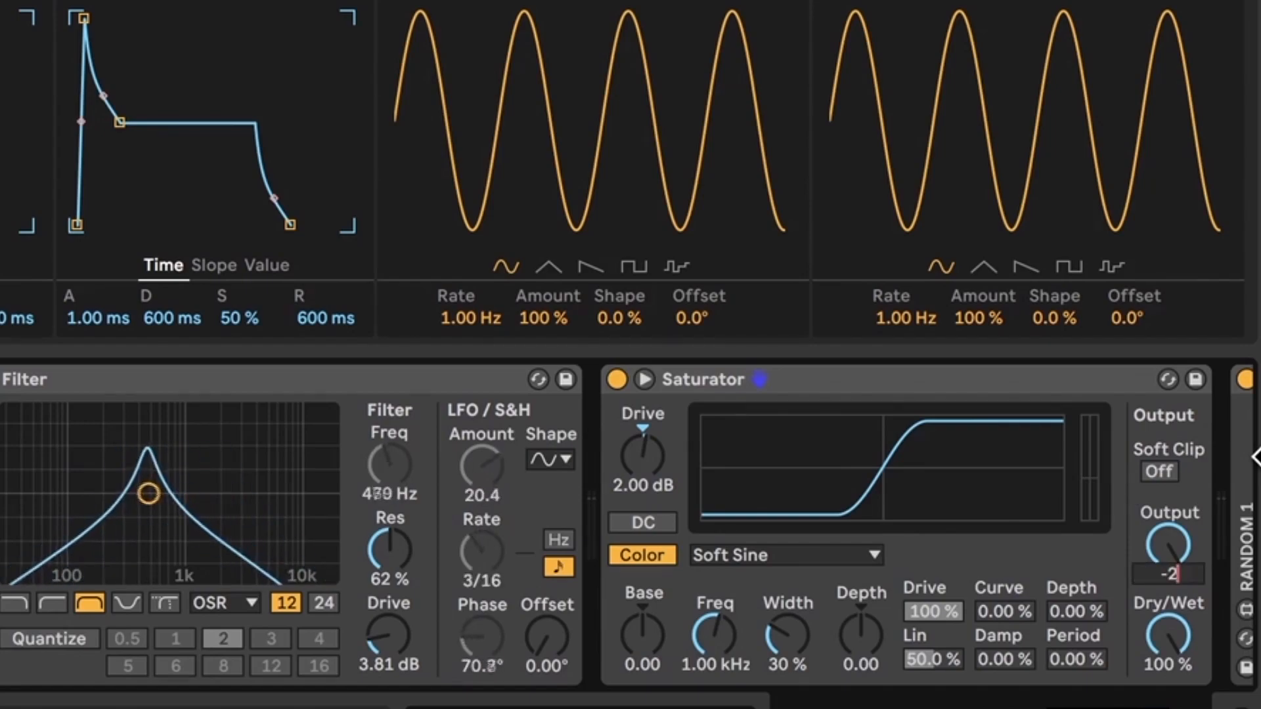
key("Return")
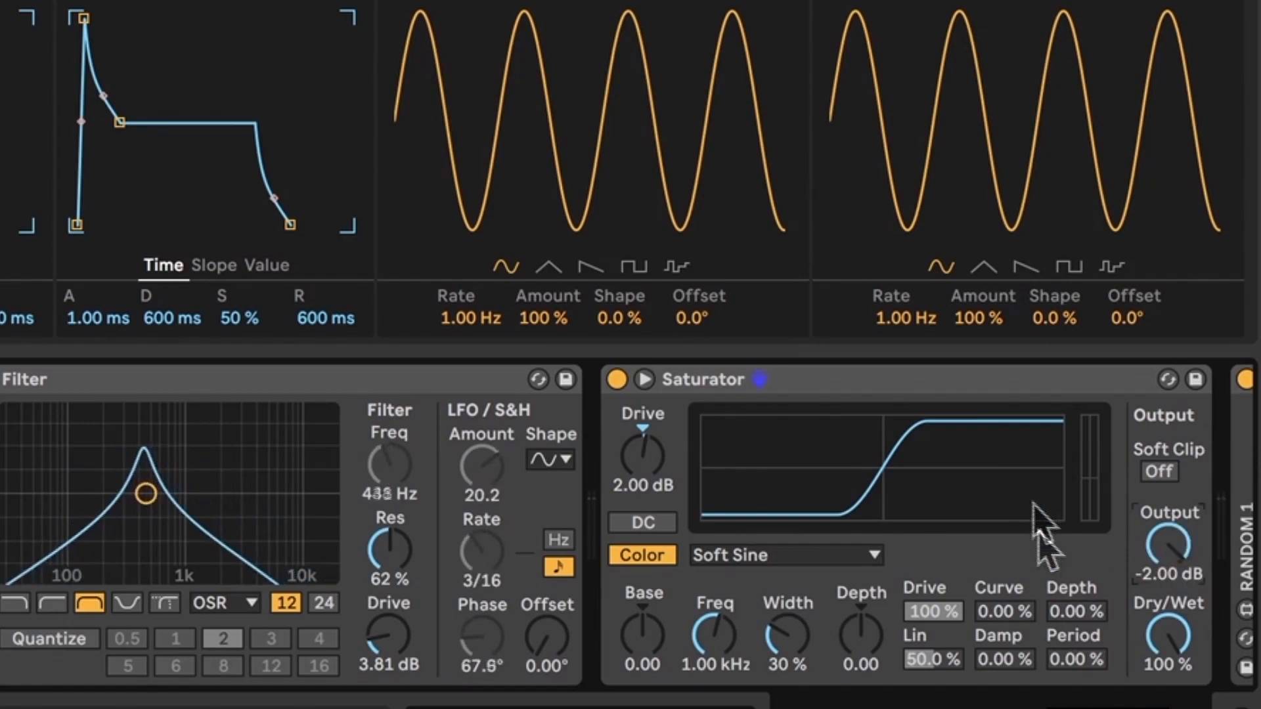
Step: Add a Reverb audio effect after the Saturator on the 26 Wavetable track
left_click_drag(1130, 707, 1236, 683)
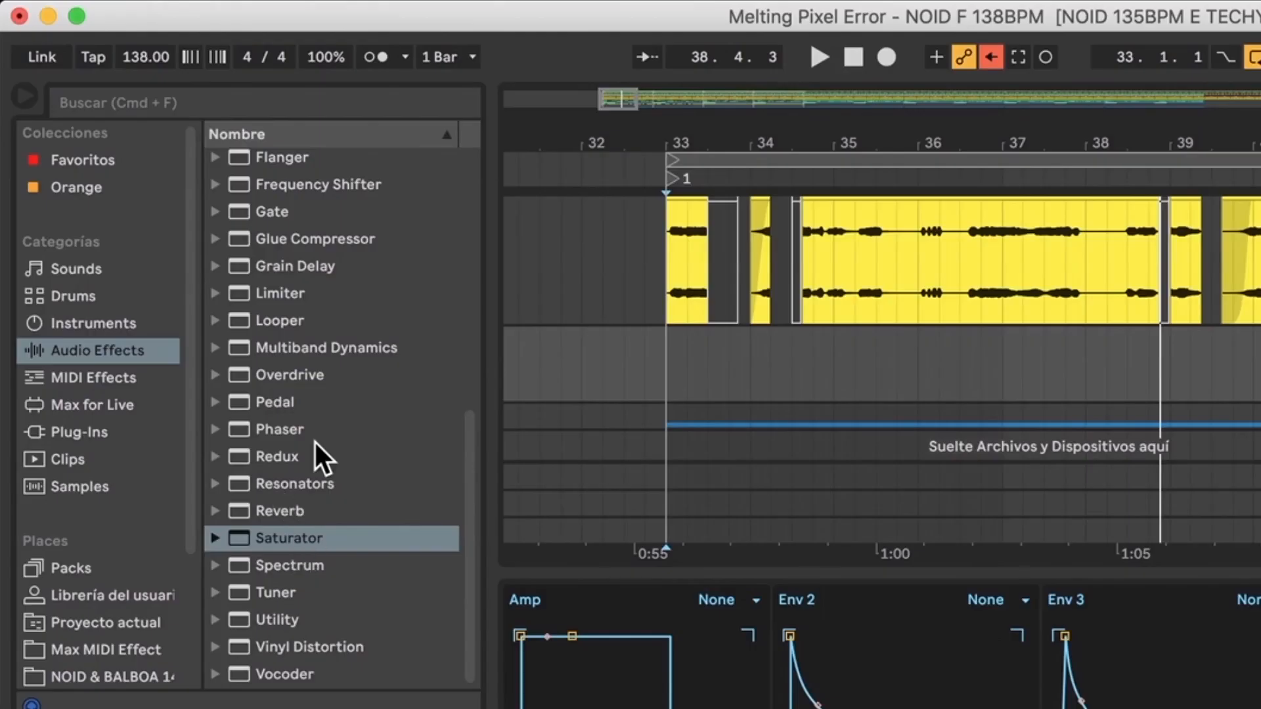
mouse_move(475, 533)
left_mouse_down()
mouse_move(470, 386)
mouse_move(473, 520)
left_mouse_up()
left_click(296, 511)
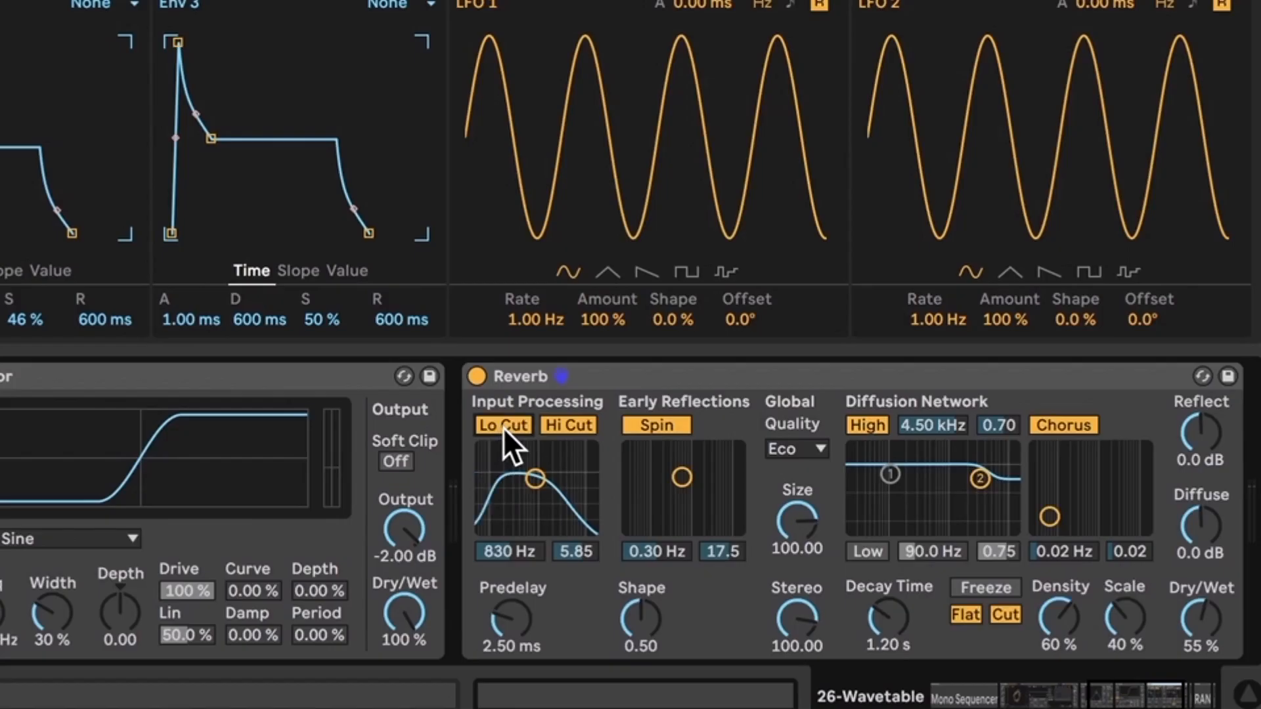
Step: Set the Reverb's input filter to 1.36 kHz with a width of 5.99 and lower its Dry/Wet to 27%
left_click_drag(536, 478, 543, 477)
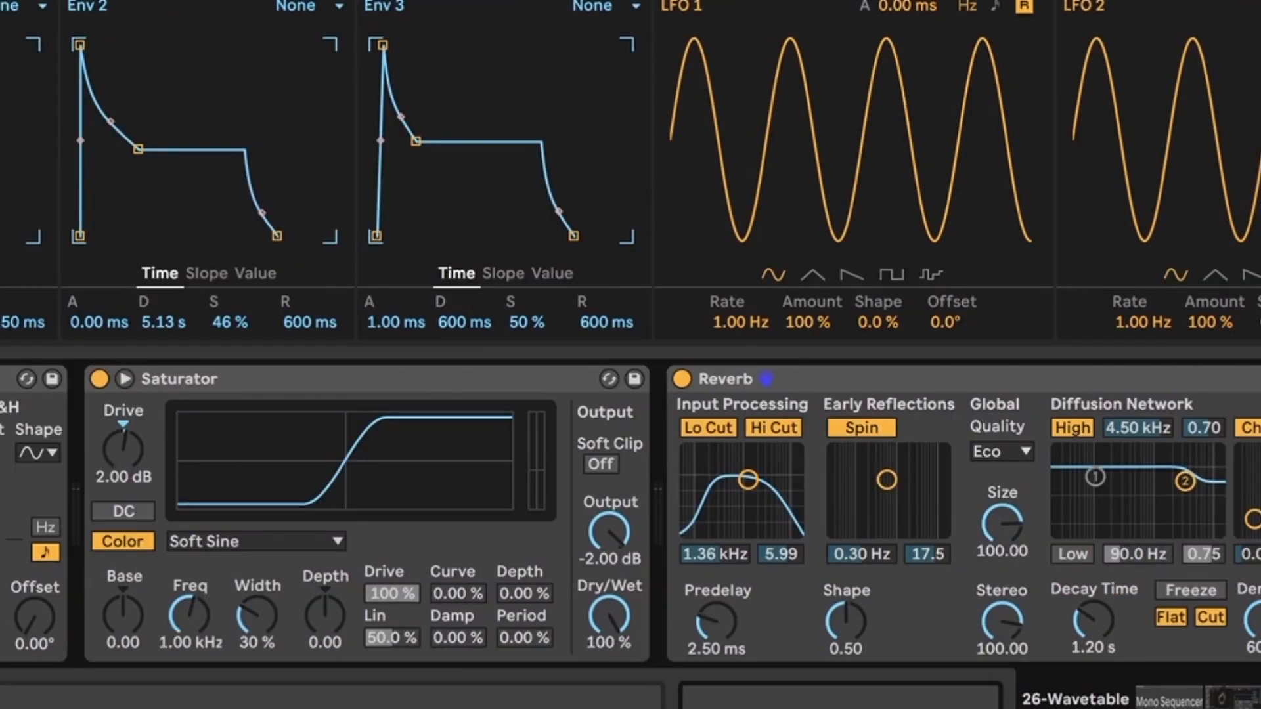
scroll(631, 512, "left", 15)
scroll(630, 513, "right", 20)
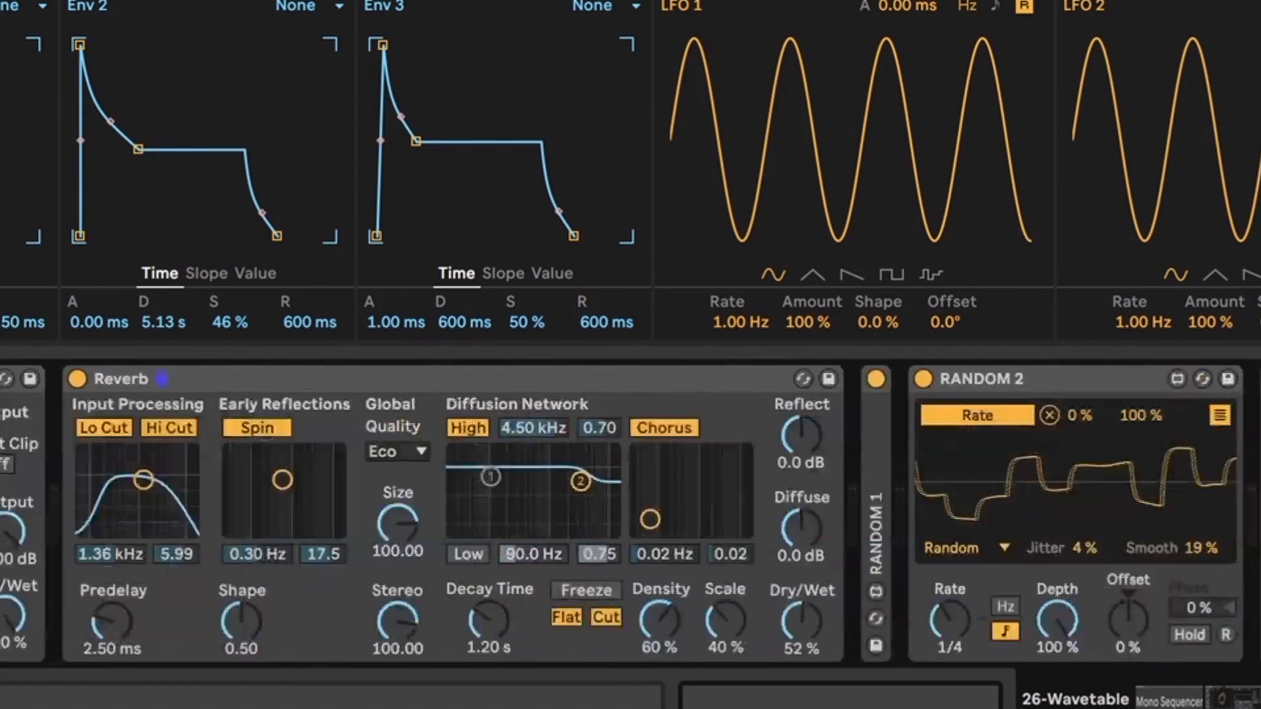
left_click_drag(800, 620, 801, 640)
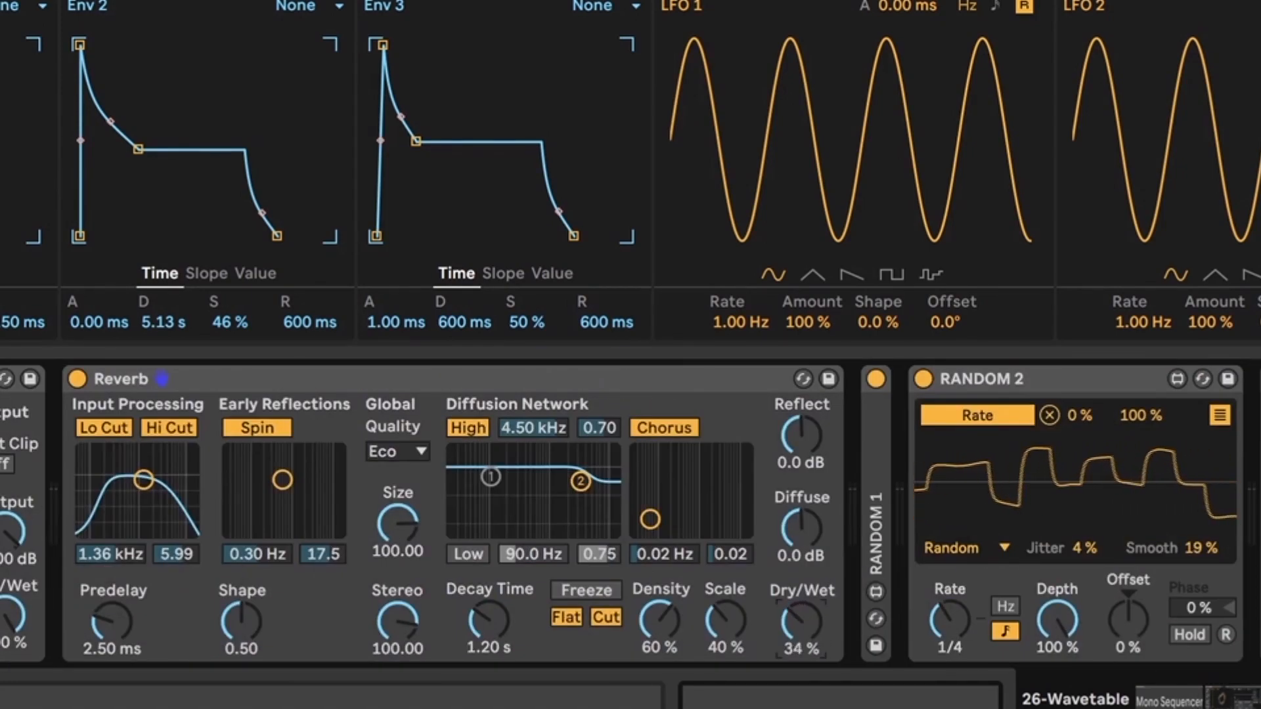
Step: Map the Reverb's Dry/Wet to a free RANDOM 2 slot with a 40% maximum
left_click(1219, 415)
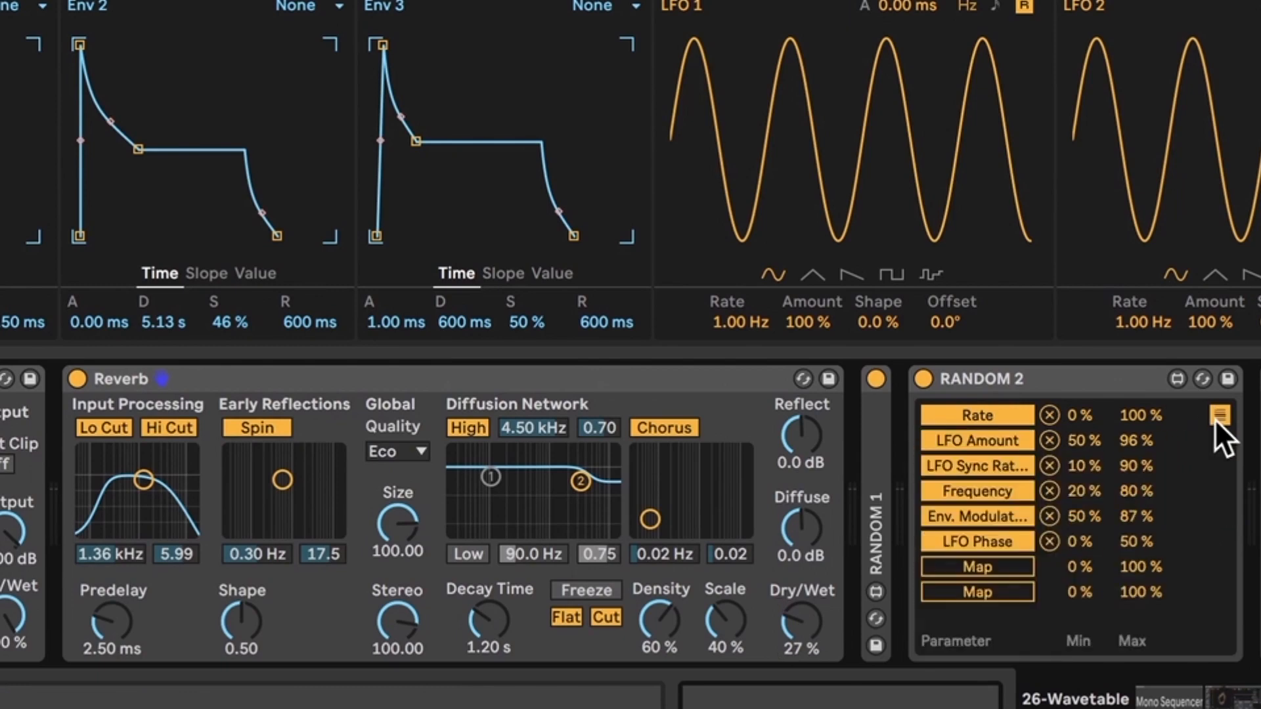
left_click(1022, 562)
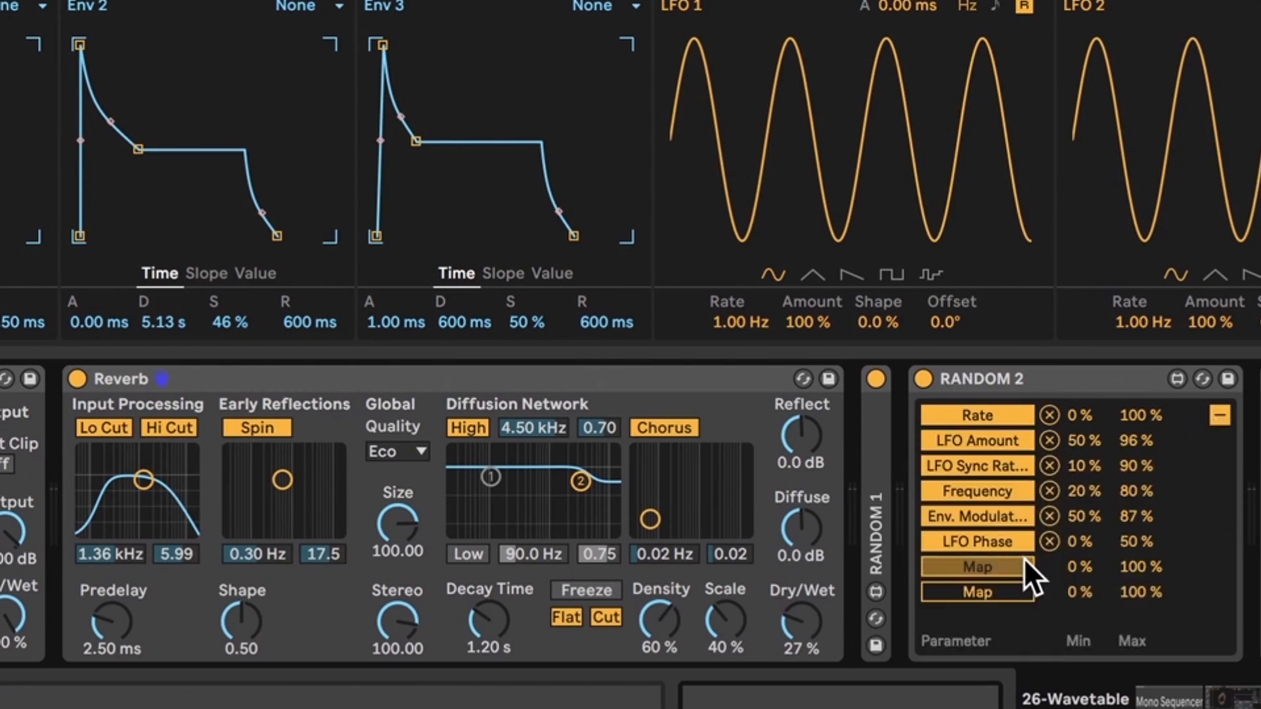
left_click(813, 619)
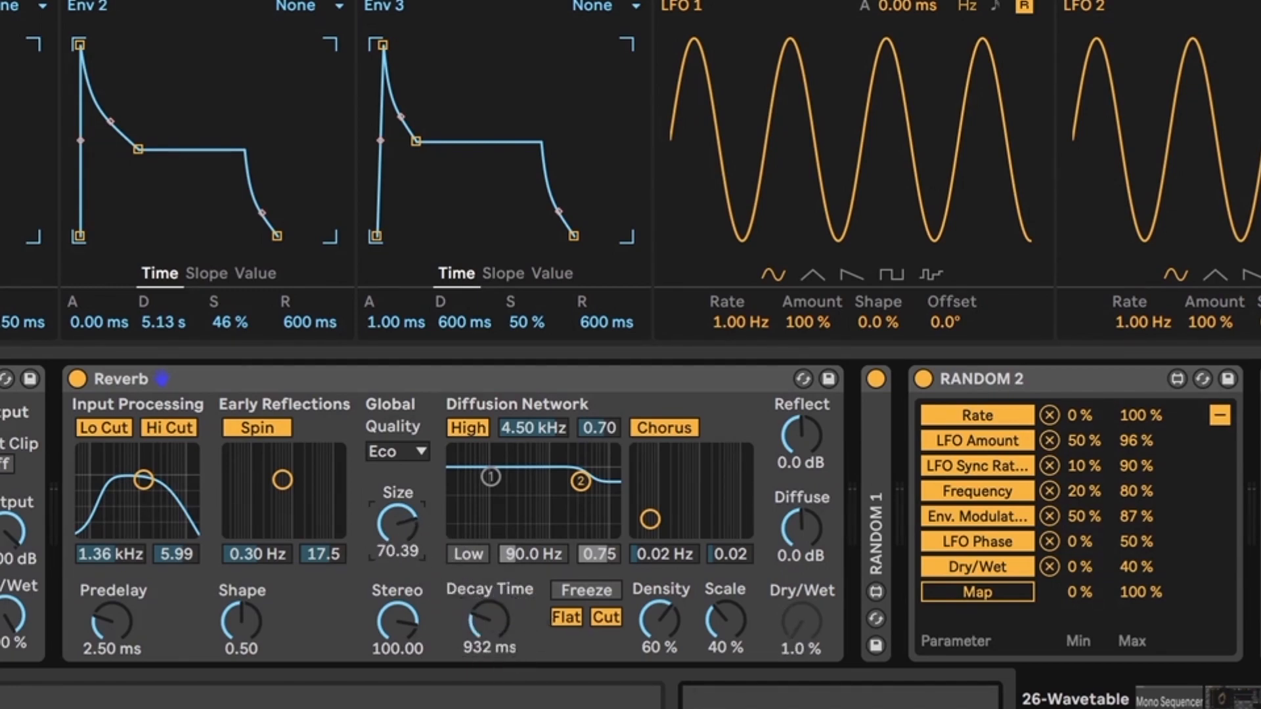
Step: Set the Reverb's quality to High and size to 62.27, and enable the Diffusion Network's low filter at 101 Hz and 0.25
left_click(411, 450)
left_click(408, 512)
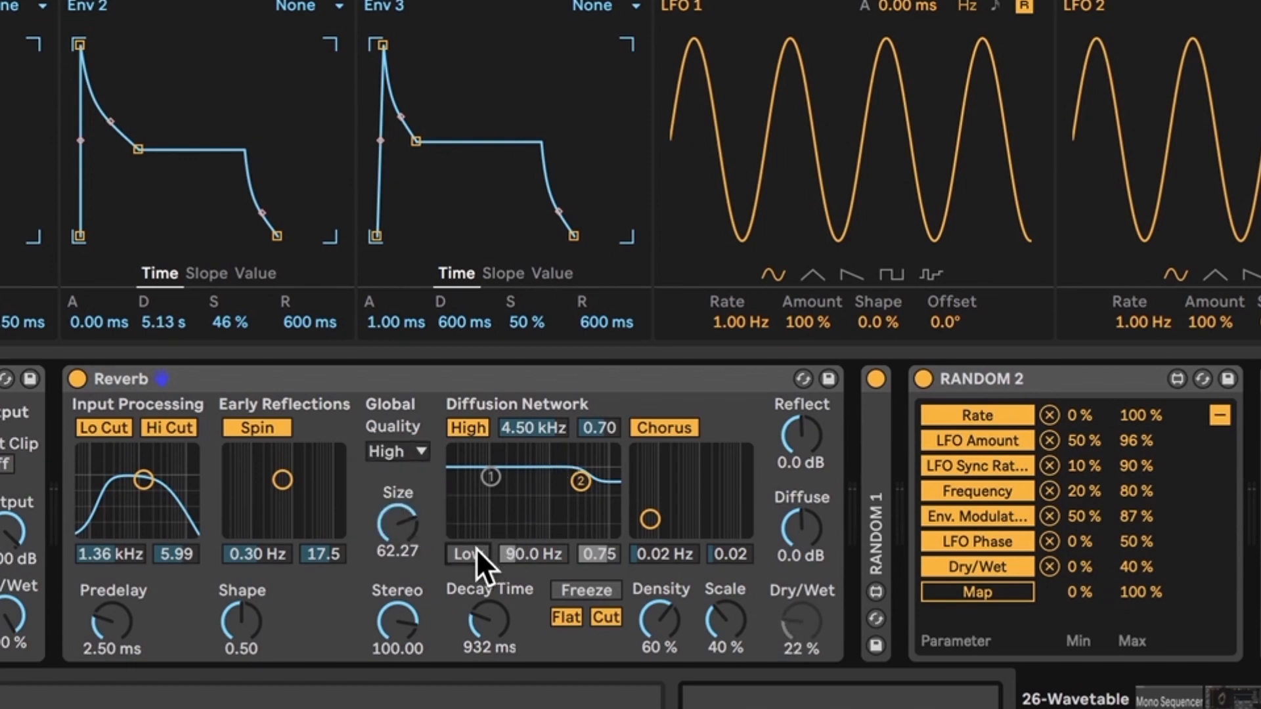
left_click_drag(490, 477, 494, 524)
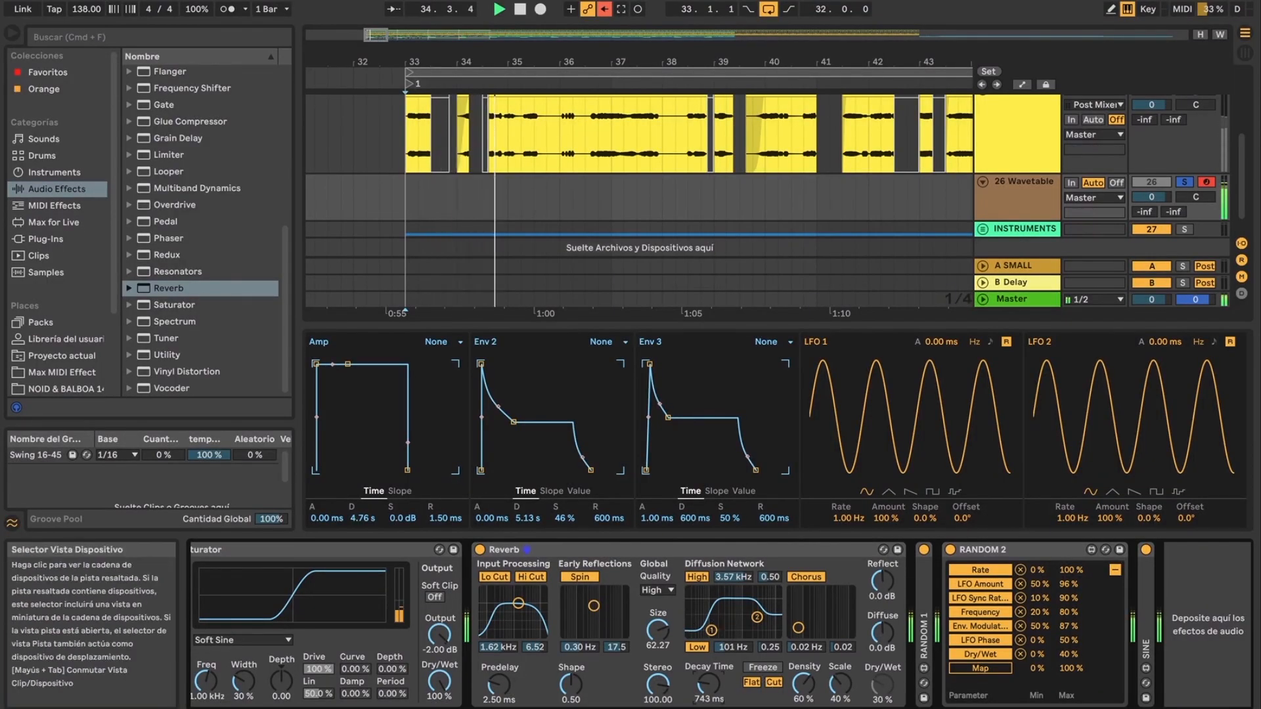
Step: Set the Mono Sequencer's Pitch pattern playback direction to random and show the Duration lane
scroll(720, 624, "left", 15)
scroll(720, 624, "right", 7)
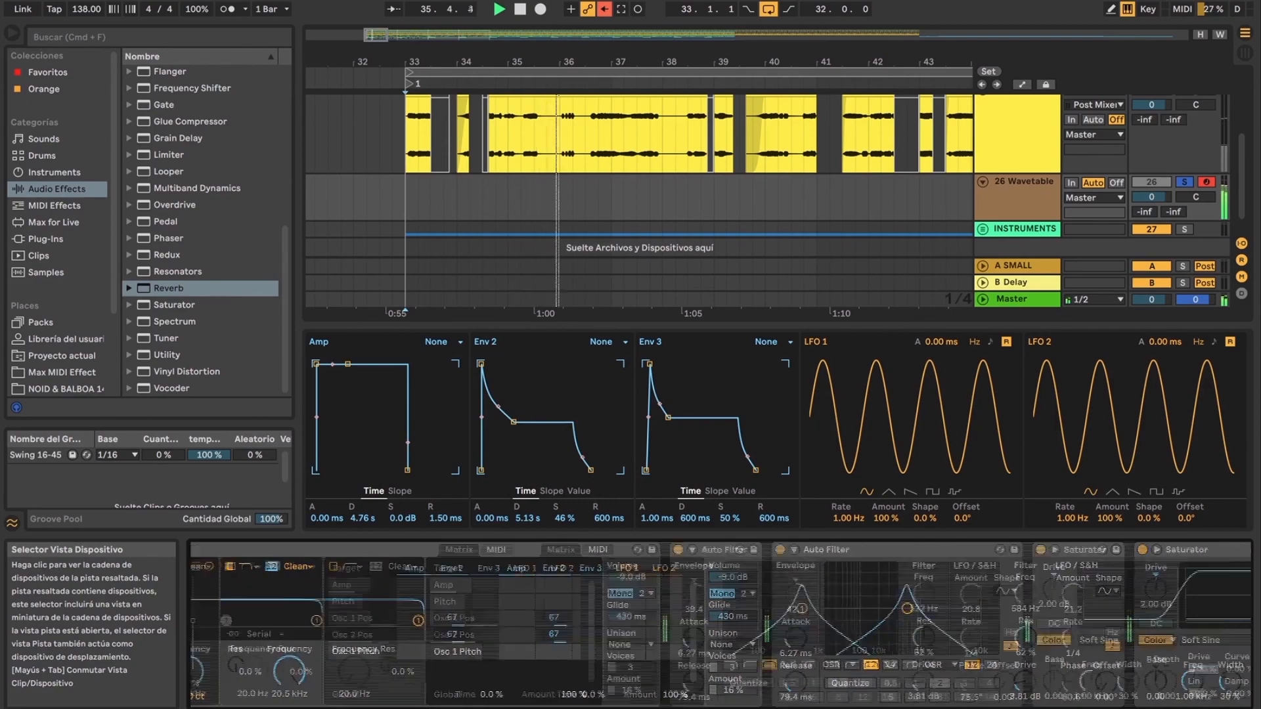
scroll(719, 624, "left", 12)
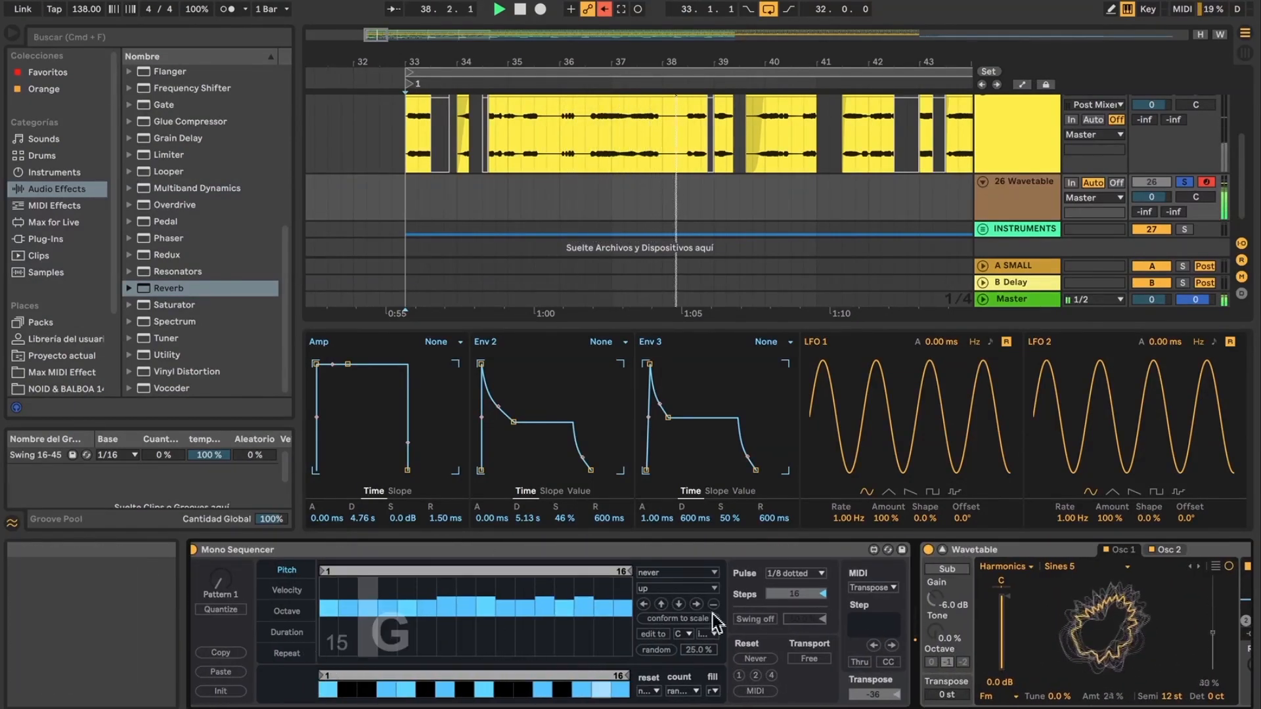
left_click(689, 589)
left_click(683, 665)
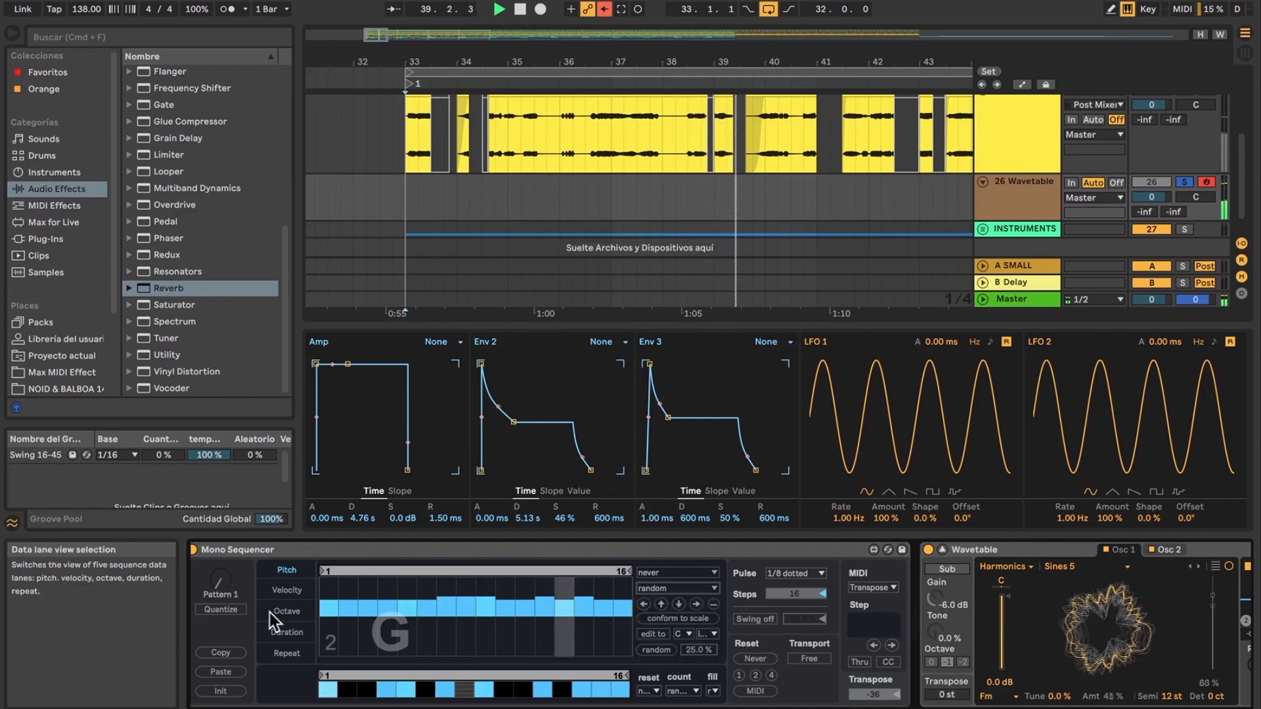
left_click(282, 630)
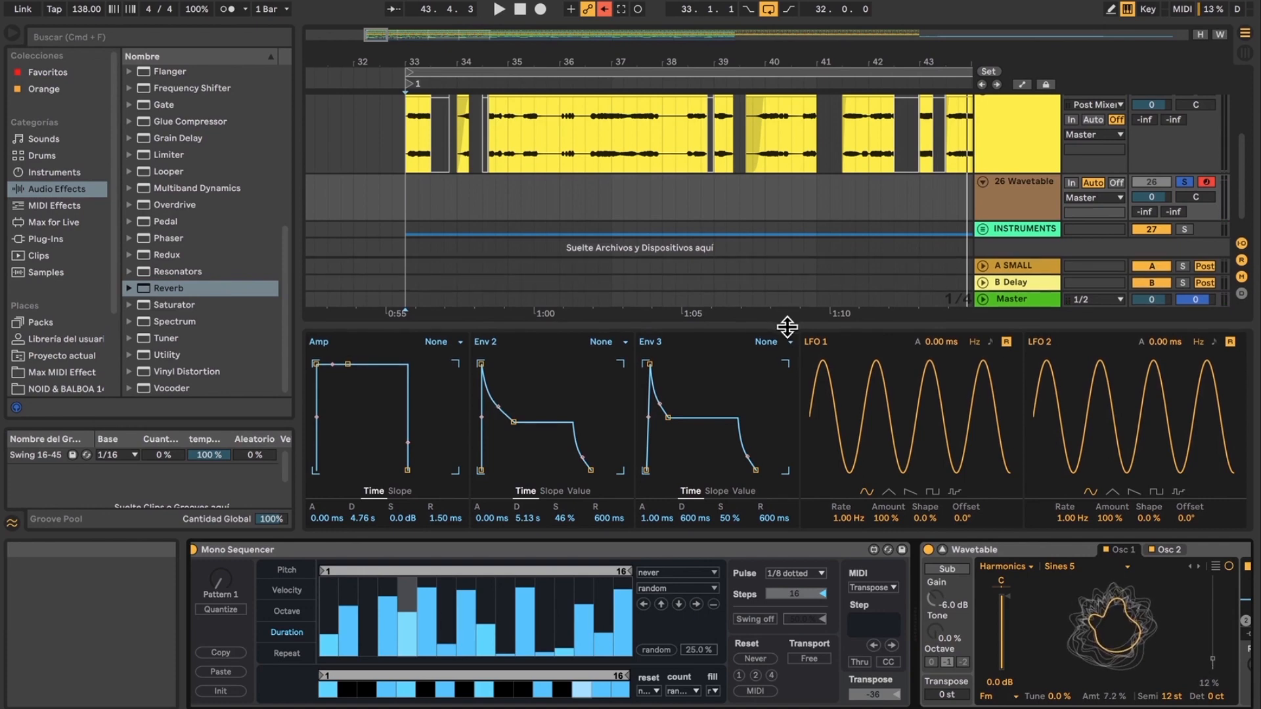
Step: Insert an audio track below the 26 Wavetable track and set its audio input to 26-Wavetable
left_click(1003, 189)
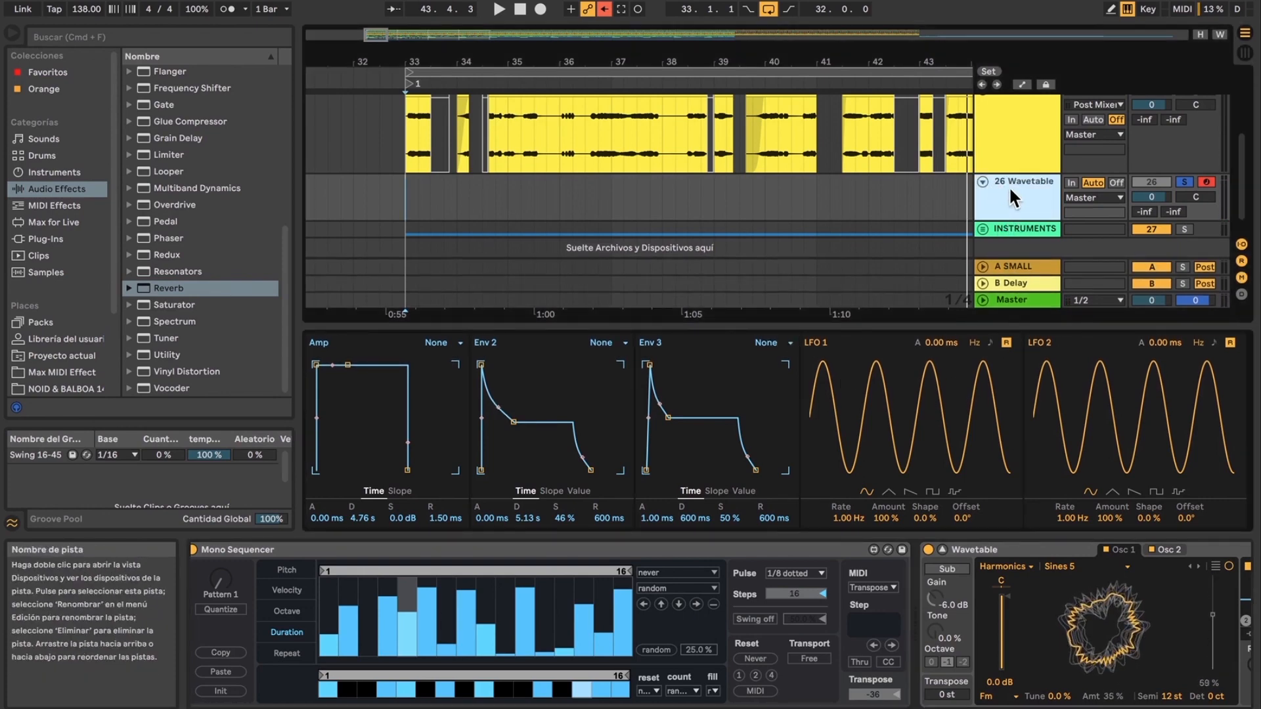
key("super+t")
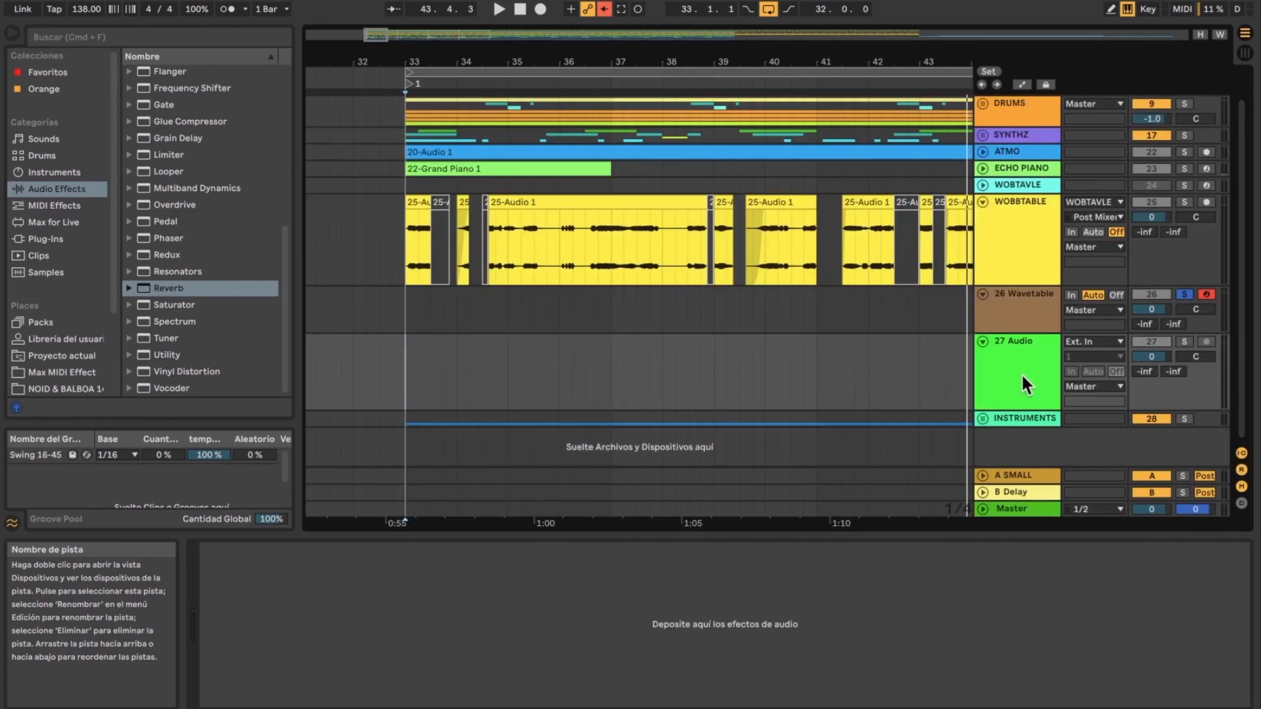
left_click(1106, 340)
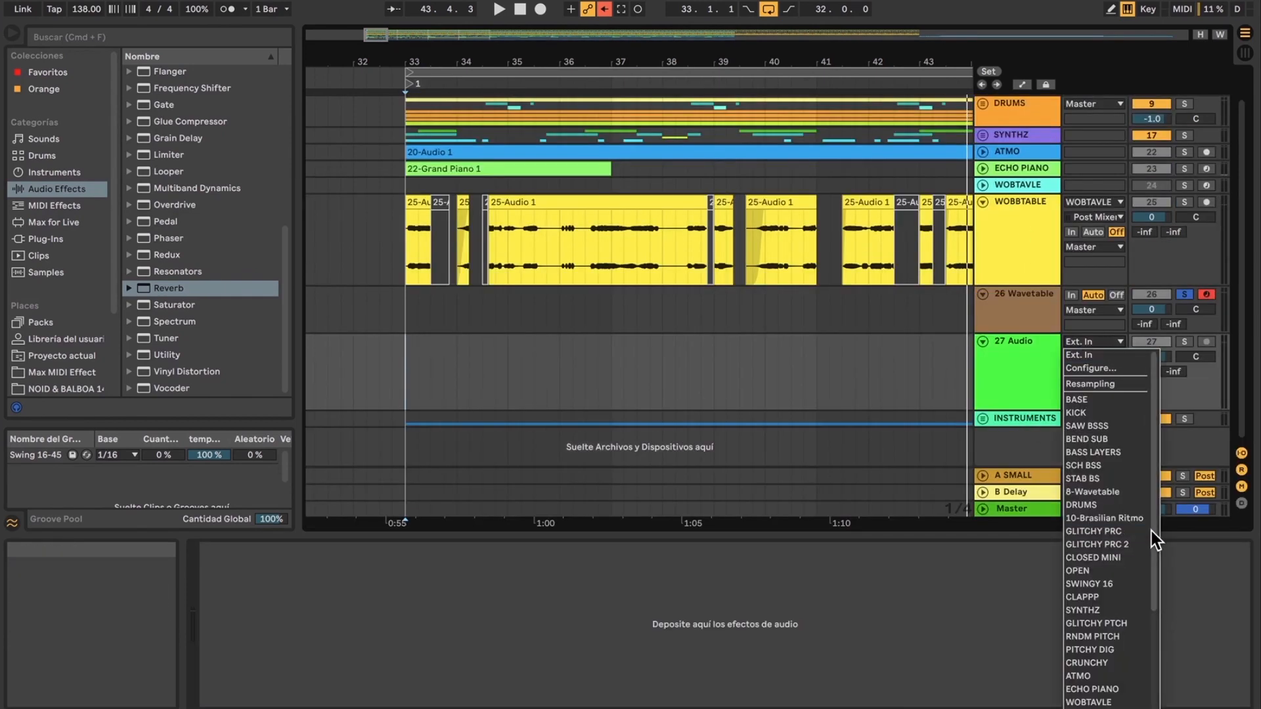
scroll(1154, 526, "down", 5)
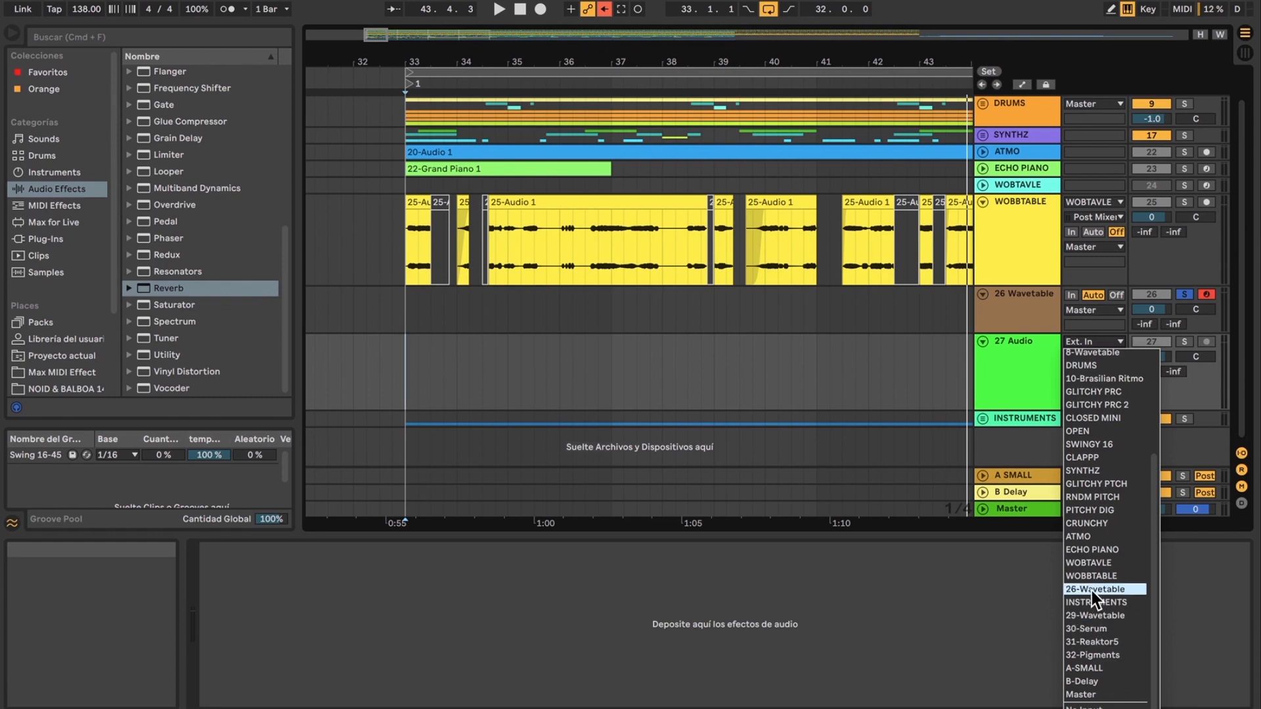
key("Return")
Step: Arm the new audio track with monitoring set to Auto and turn off solo on the 26 Wavetable track
left_click(1207, 341)
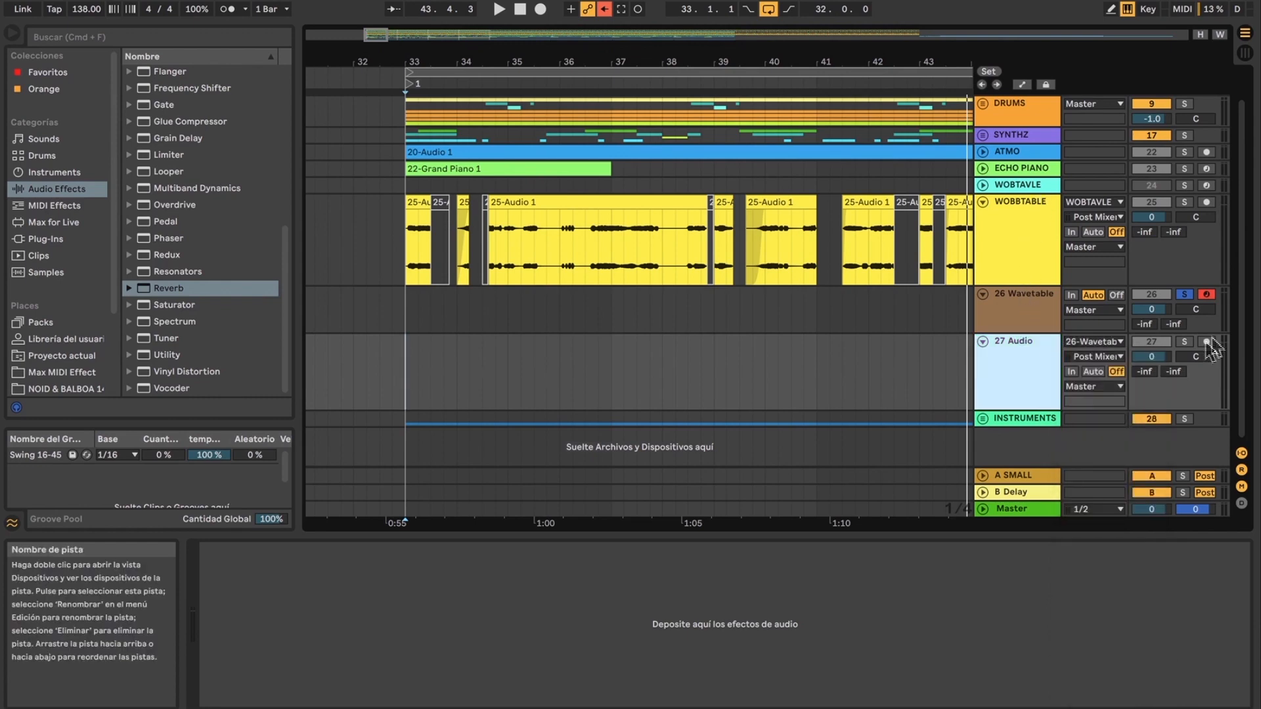
left_click(1093, 371)
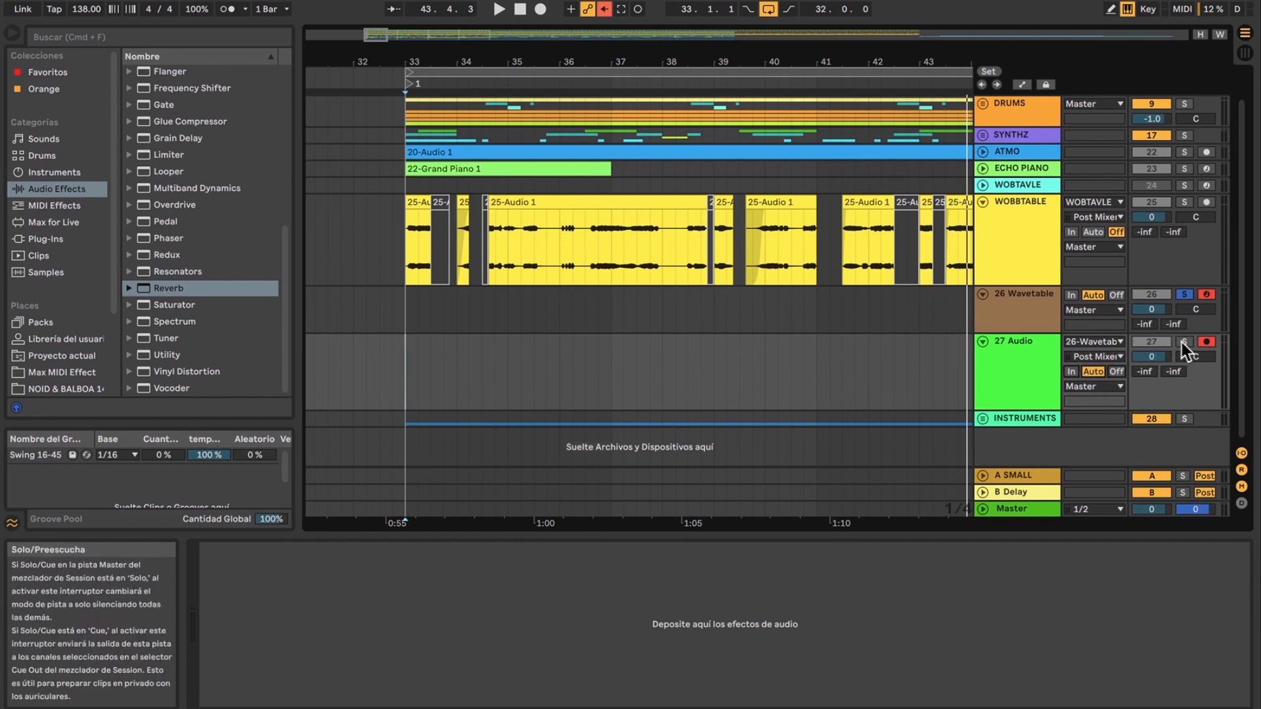
left_click(1185, 294)
left_click(1184, 295)
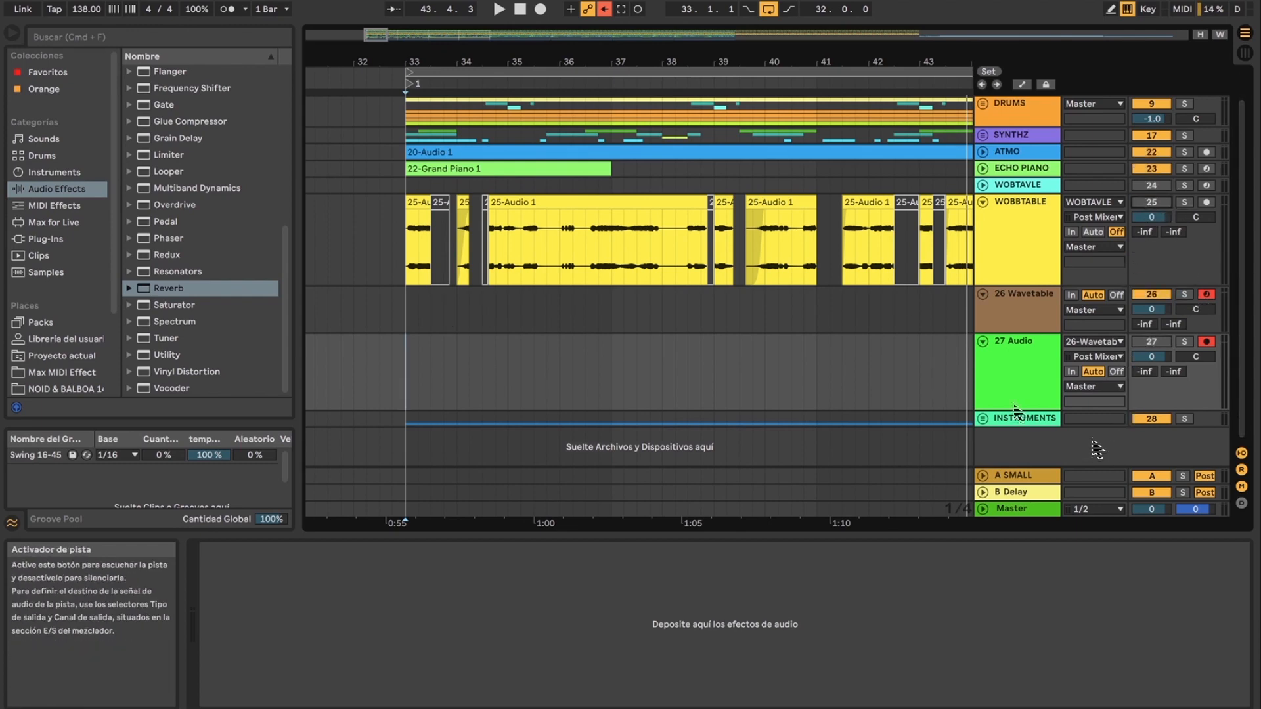
Step: Collapse the WOBBTABLE track and arrange the view so the 26 Wavetable and new audio tracks are both shown
left_click(1016, 219)
left_click(983, 202)
left_click(1020, 259)
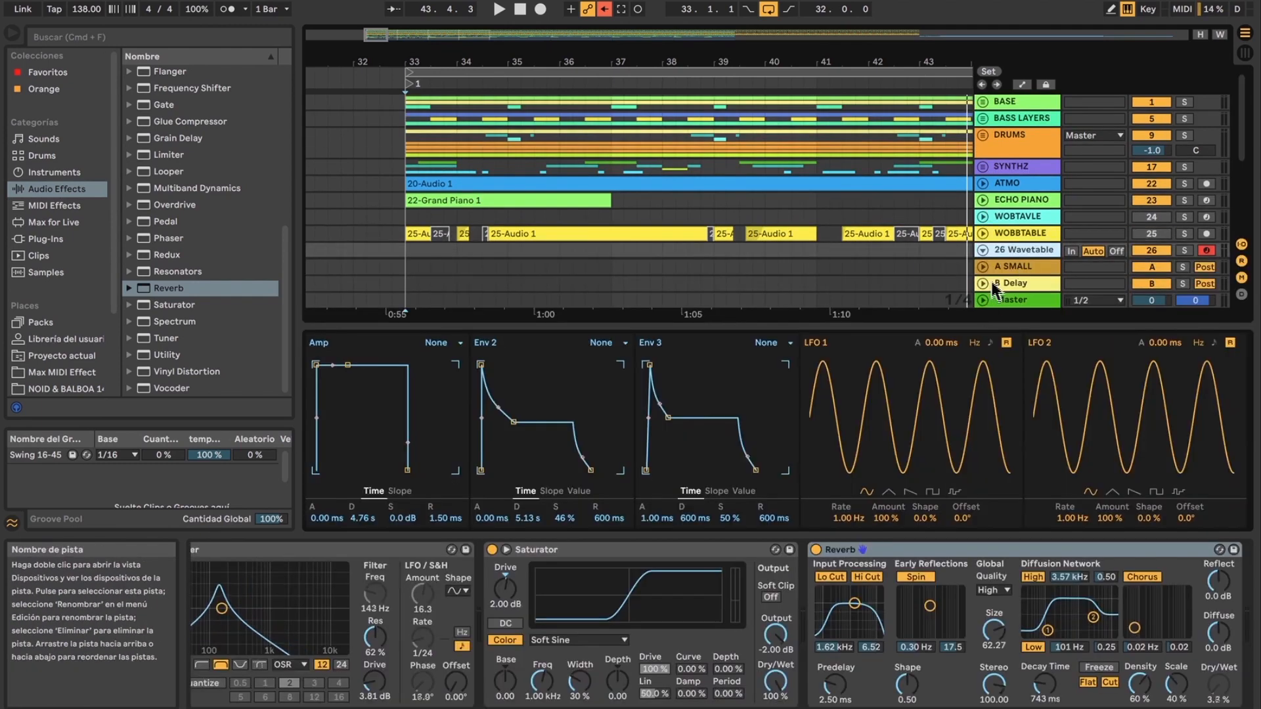
left_click_drag(988, 318, 1026, 458)
left_click(1013, 311)
left_click(1016, 278)
left_click(1019, 321)
Step: Show the 26 Wavetable track's devices and narrow the browser to make more room for the arrangement
left_click_drag(847, 70, 709, 59)
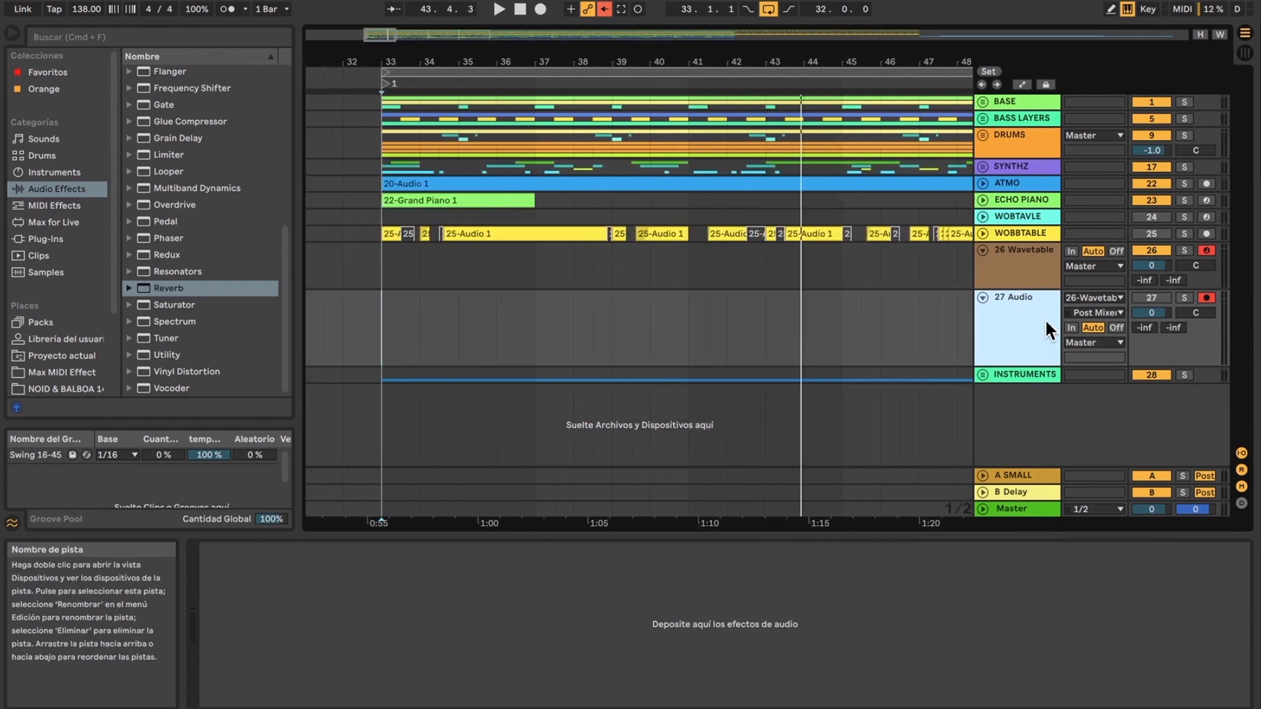
left_click(1038, 273)
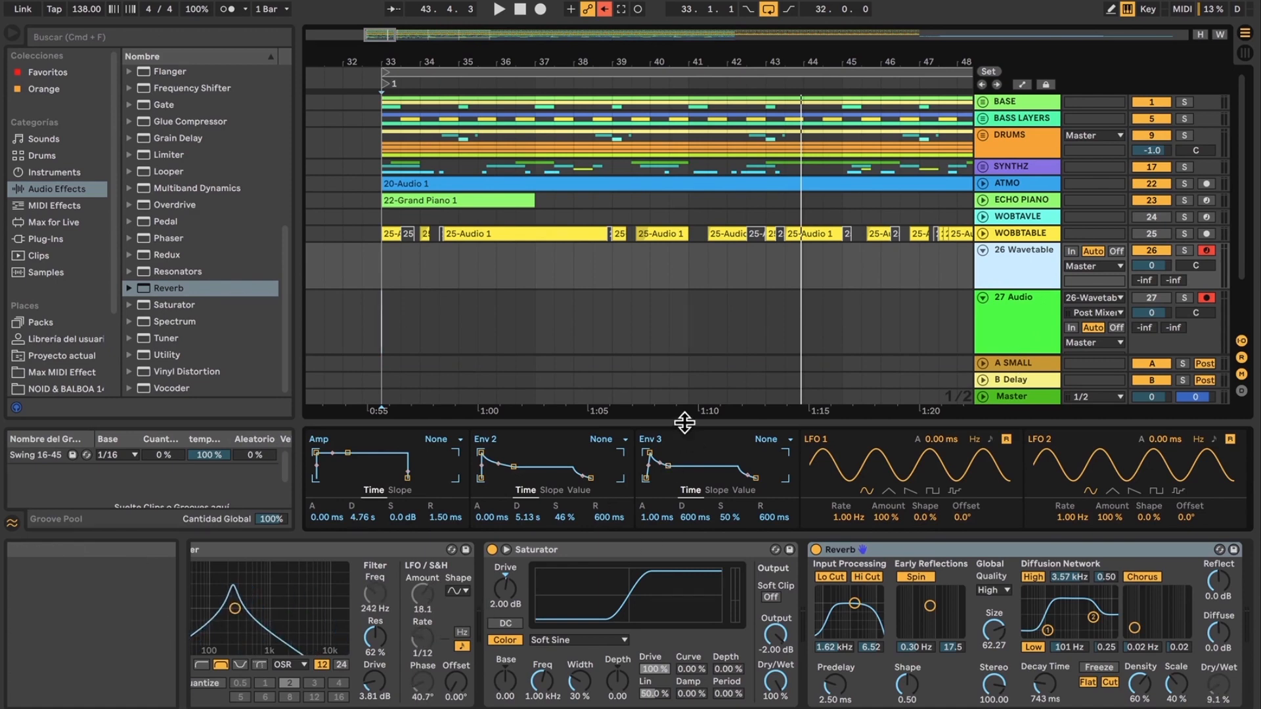
left_click_drag(681, 422, 681, 407)
left_click_drag(293, 119, 210, 125)
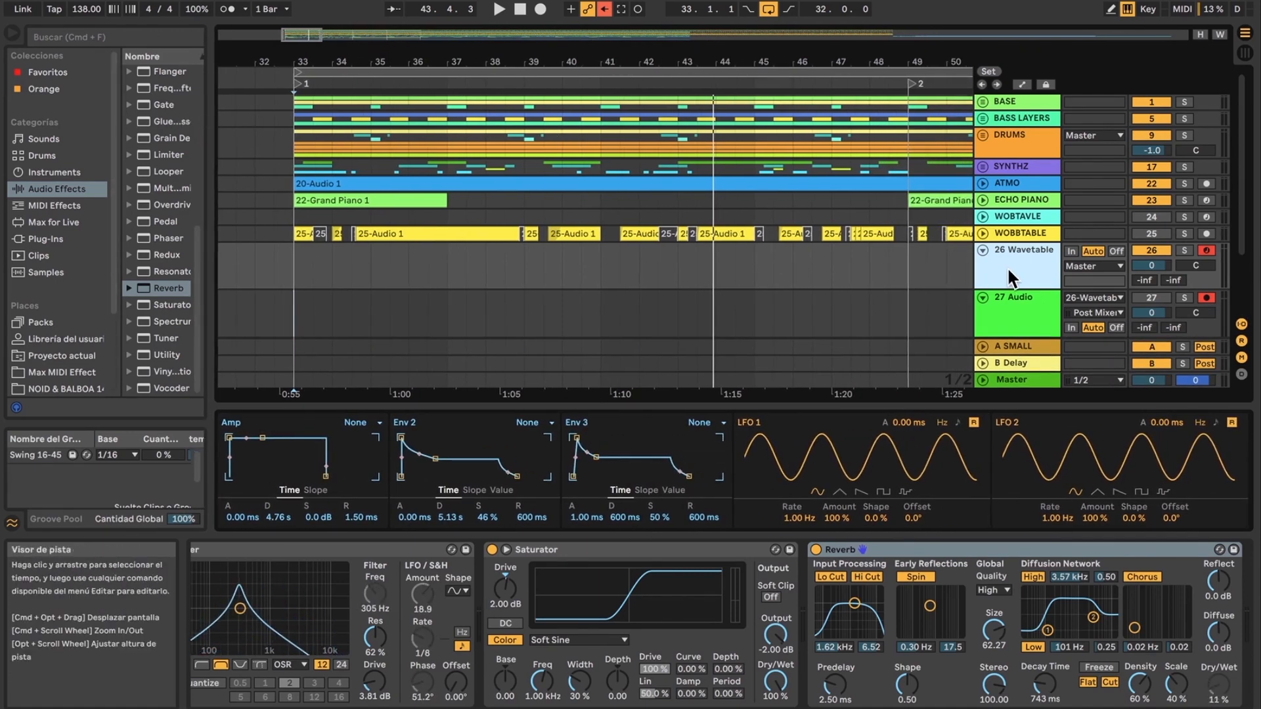
Step: Select bars 33 to 65 on the 26 Wavetable track and start arrangement recording on the armed tracks
left_click_drag(549, 61, 549, 17)
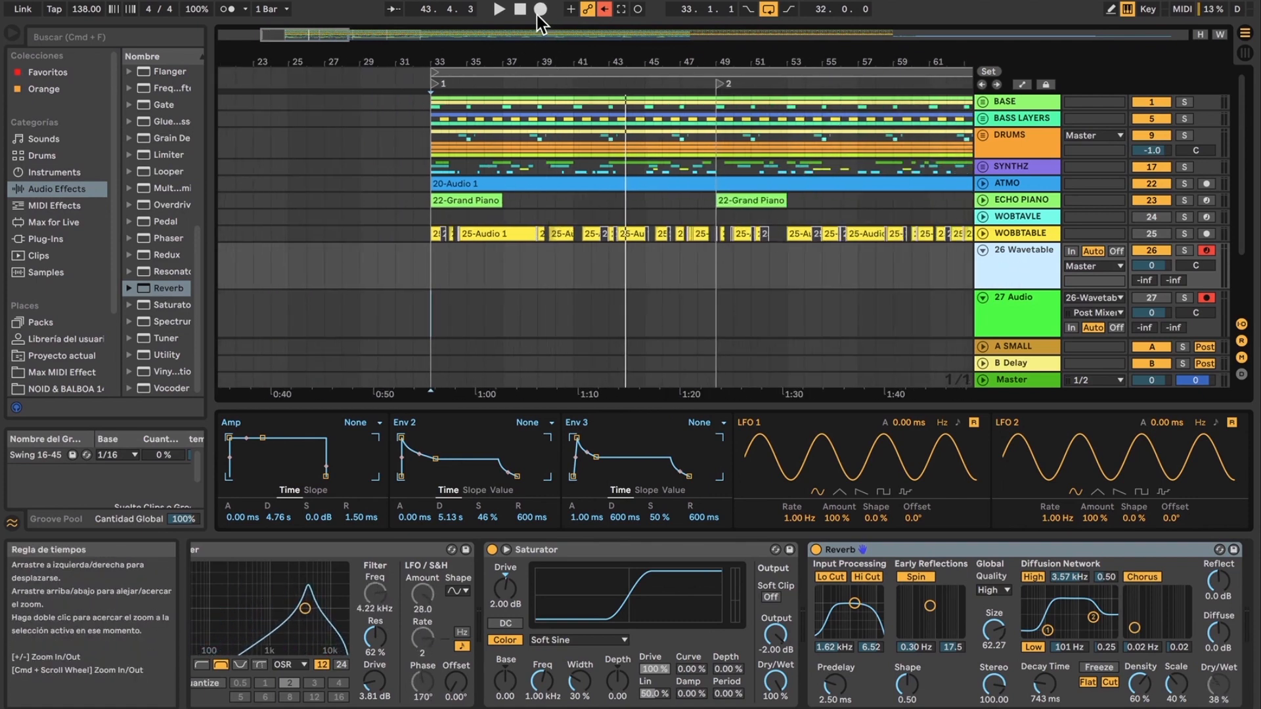
scroll(1031, 234, "down", 3)
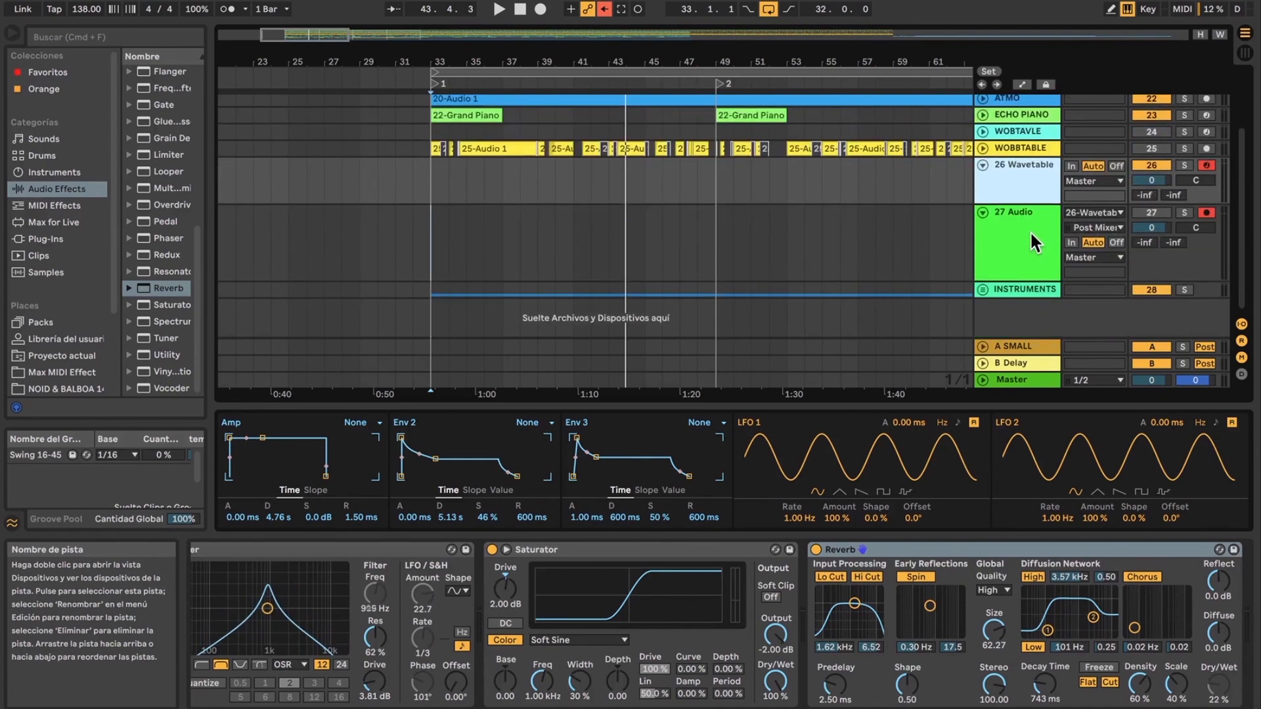
scroll(1029, 231, "up", 3)
left_click(1016, 268)
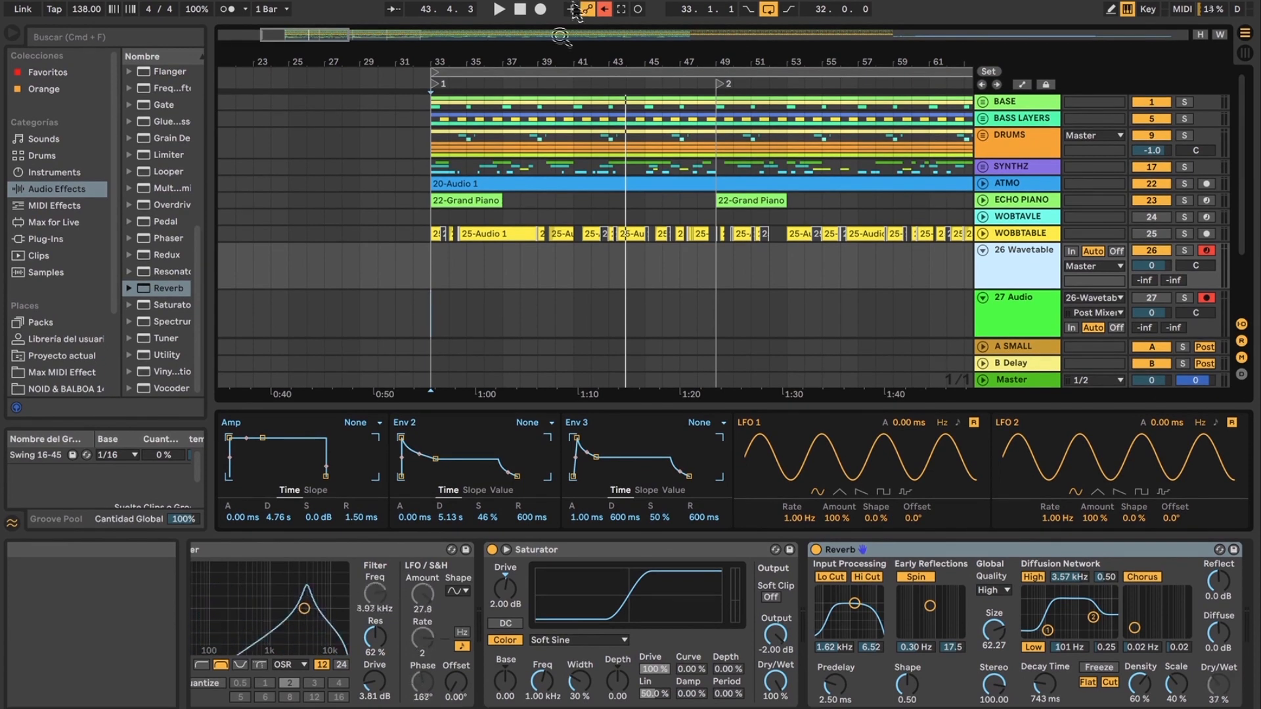
left_click(444, 261)
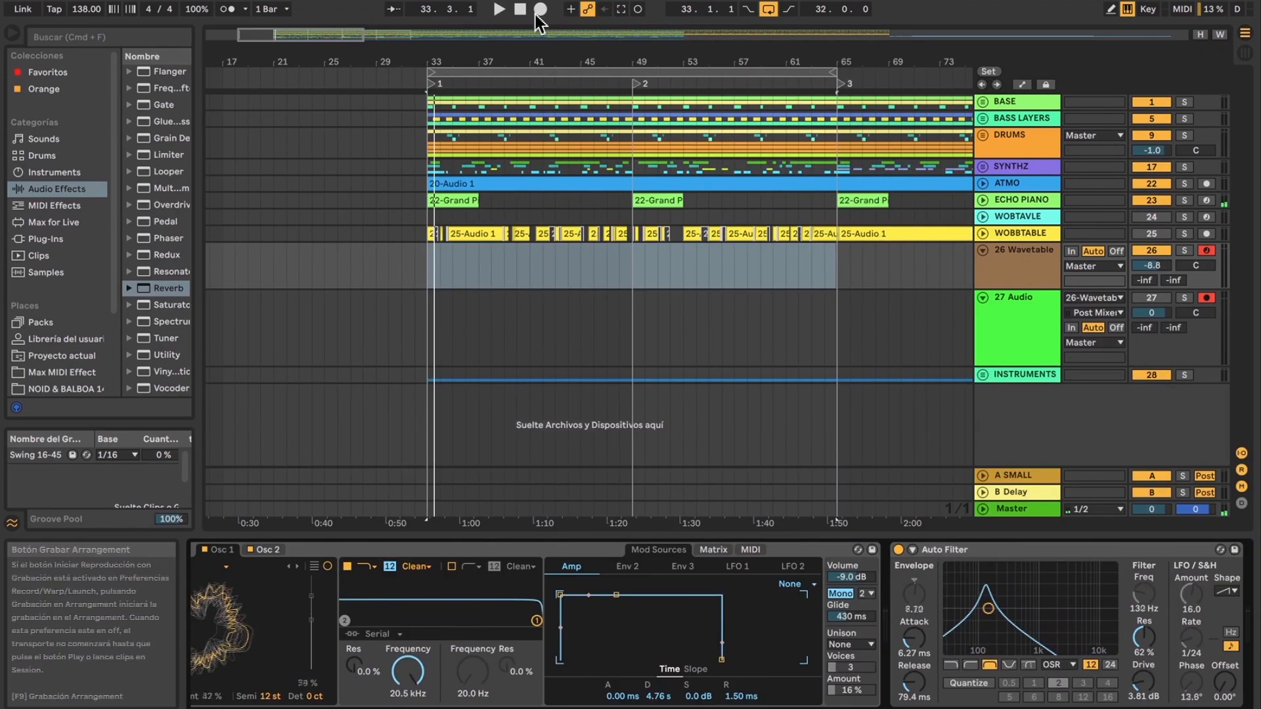
left_click(541, 9)
Step: While recording, switch the Auto Filter's LFO shape to sine and to triangle
left_click_drag(1077, 708, 1040, 708)
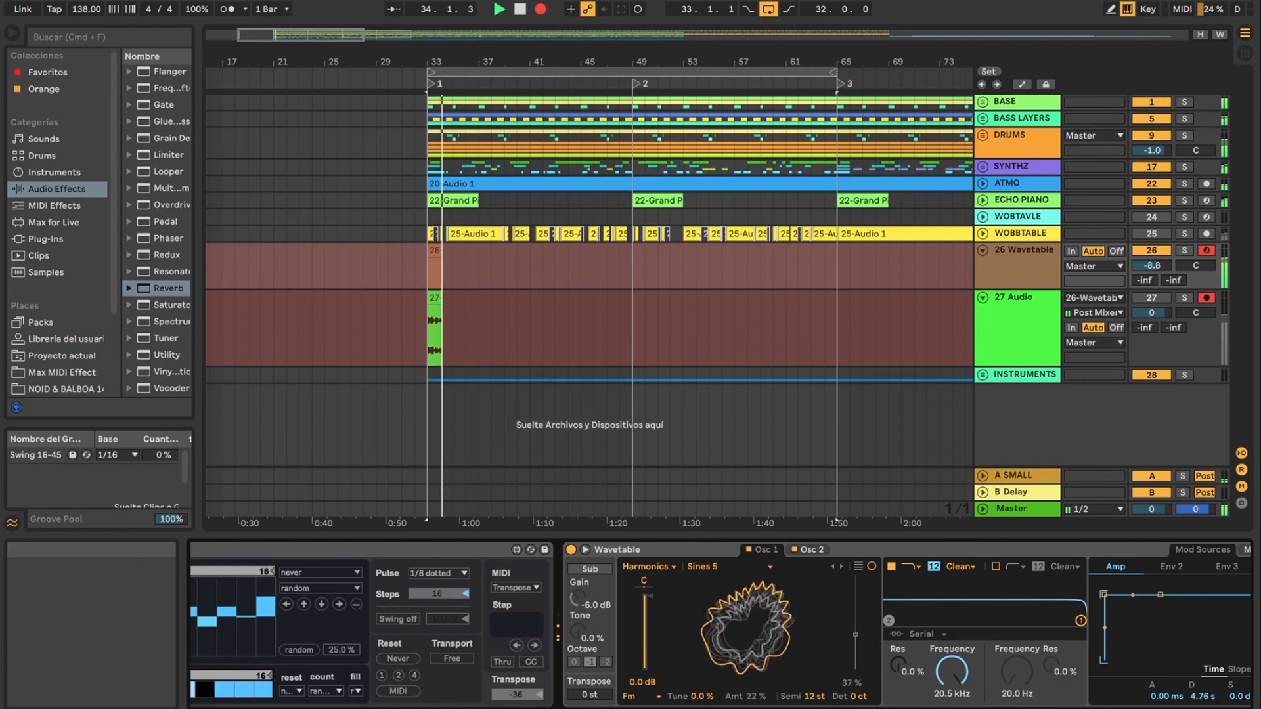
scroll(1014, 632, "right", 15)
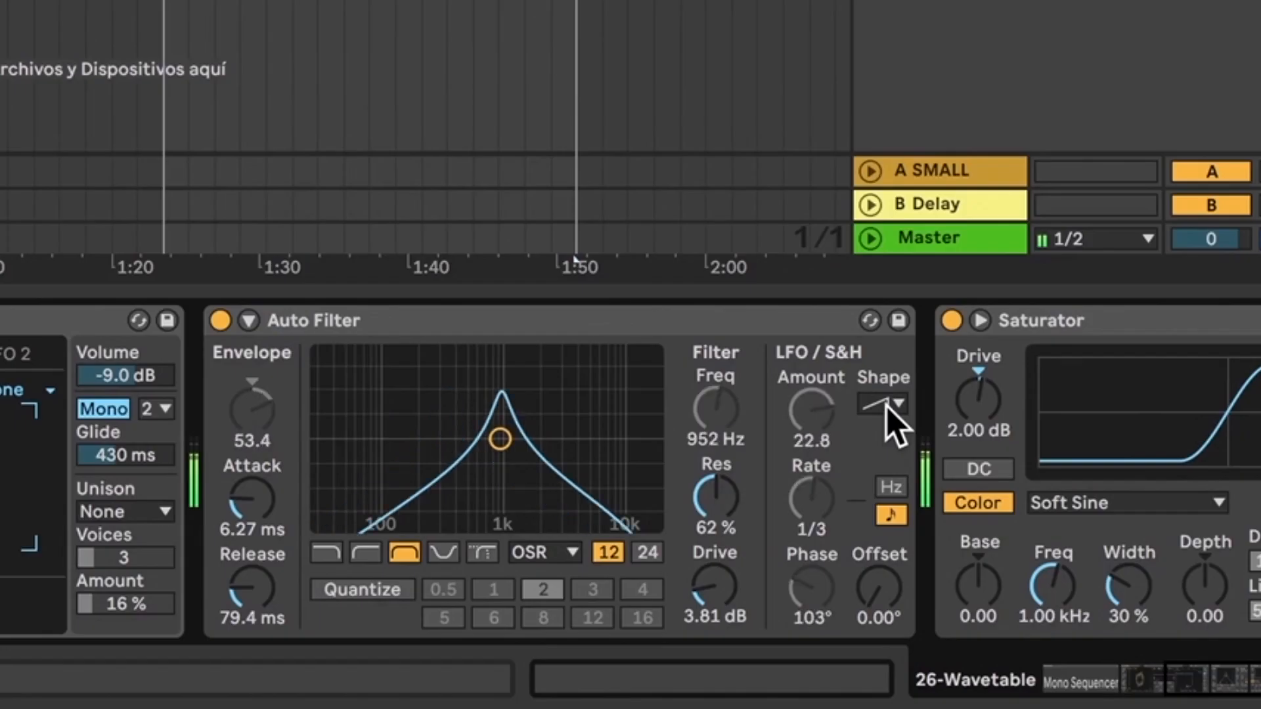
left_click(994, 593)
left_click(990, 615)
left_click(898, 404)
left_click(904, 430)
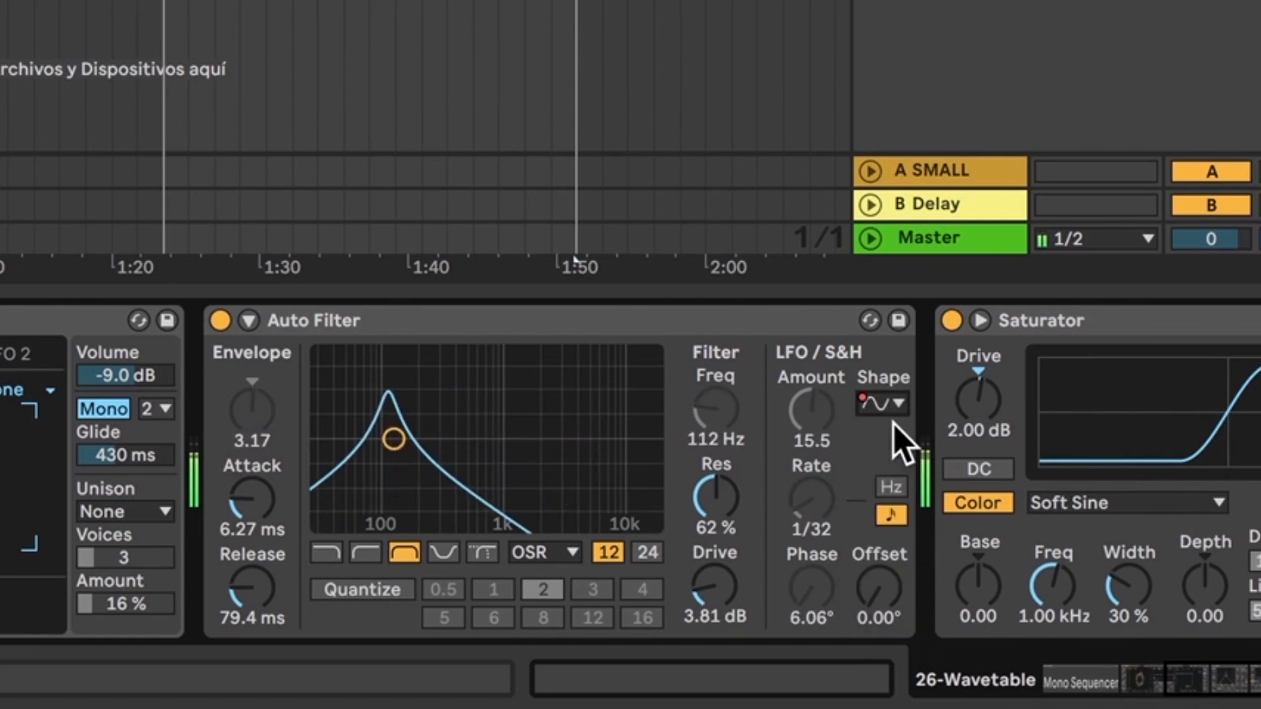
left_click(899, 404)
left_click(884, 490)
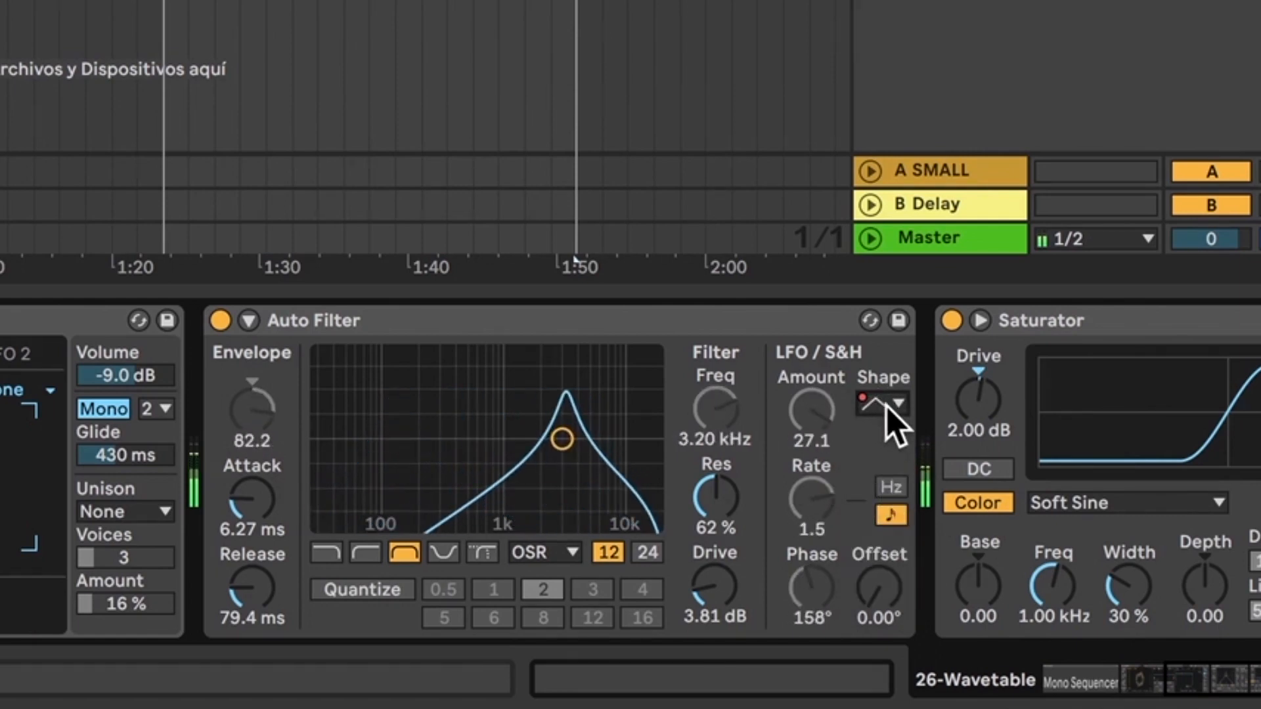
Step: Run the Auto Filter's LFO shape through ramp up, ramp down and square during the recording, ending on sine
left_click(892, 414)
left_click(882, 512)
left_click(895, 403)
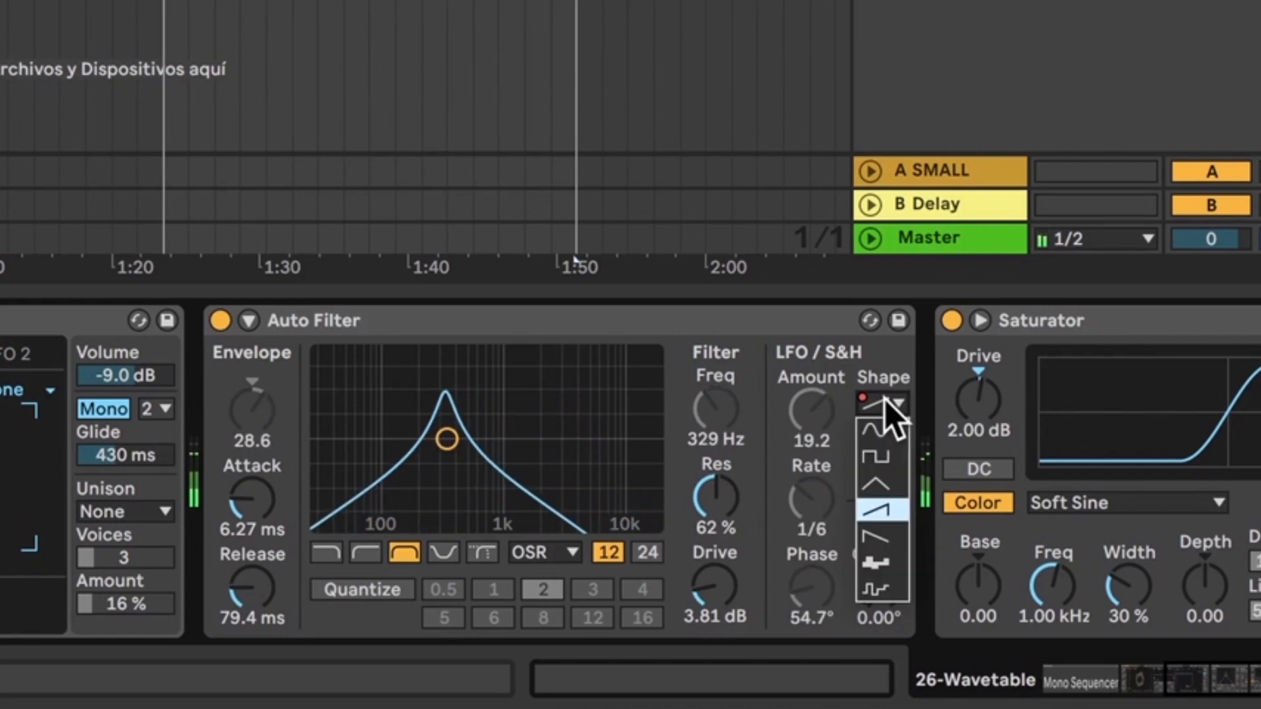
left_click(893, 535)
left_click(884, 404)
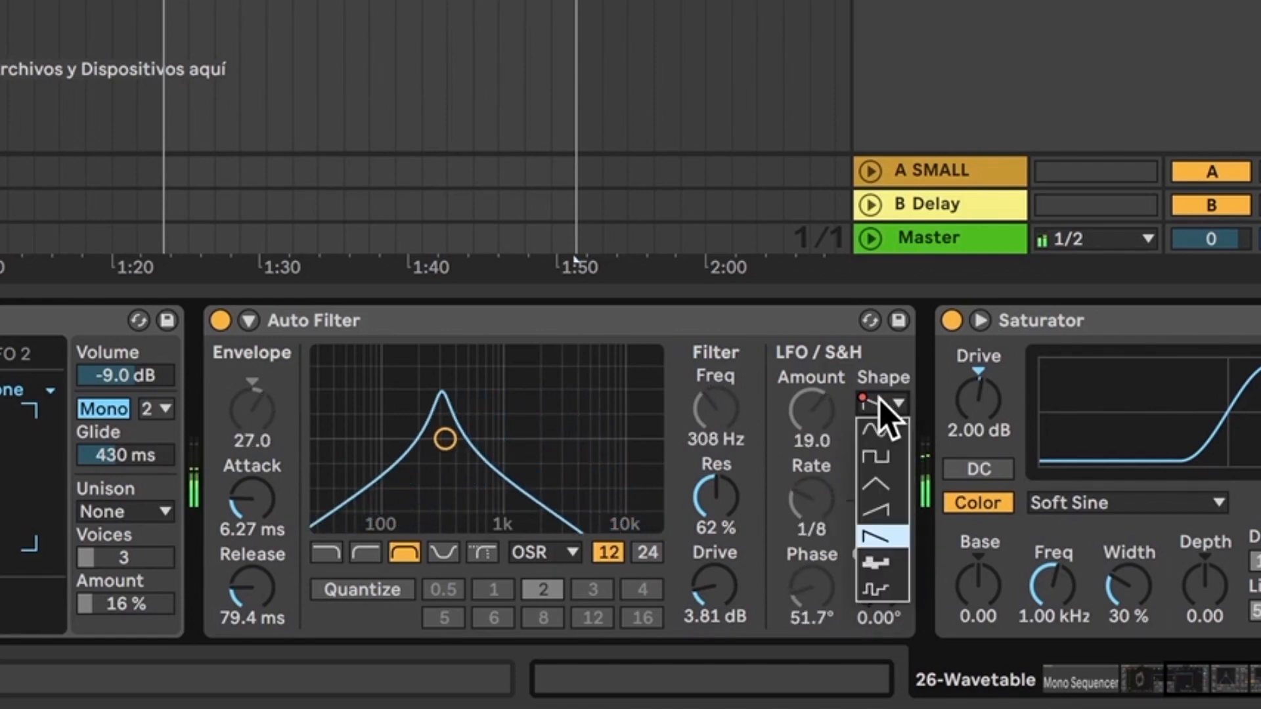
left_click(884, 457)
left_click(883, 402)
left_click(893, 432)
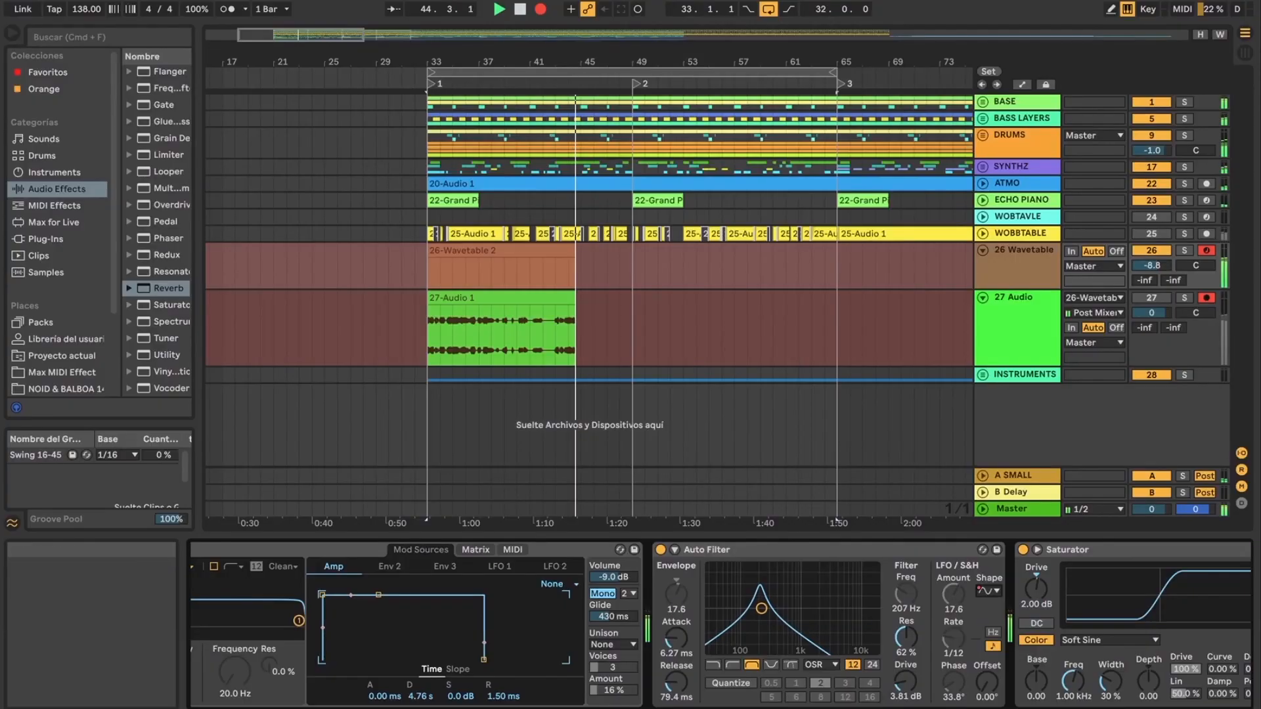
Step: Vary oscillator 1's Harmonics wavetable while recording, through Spectral 2 and Sines 2, ending on Sines 3
scroll(721, 624, "left", 8)
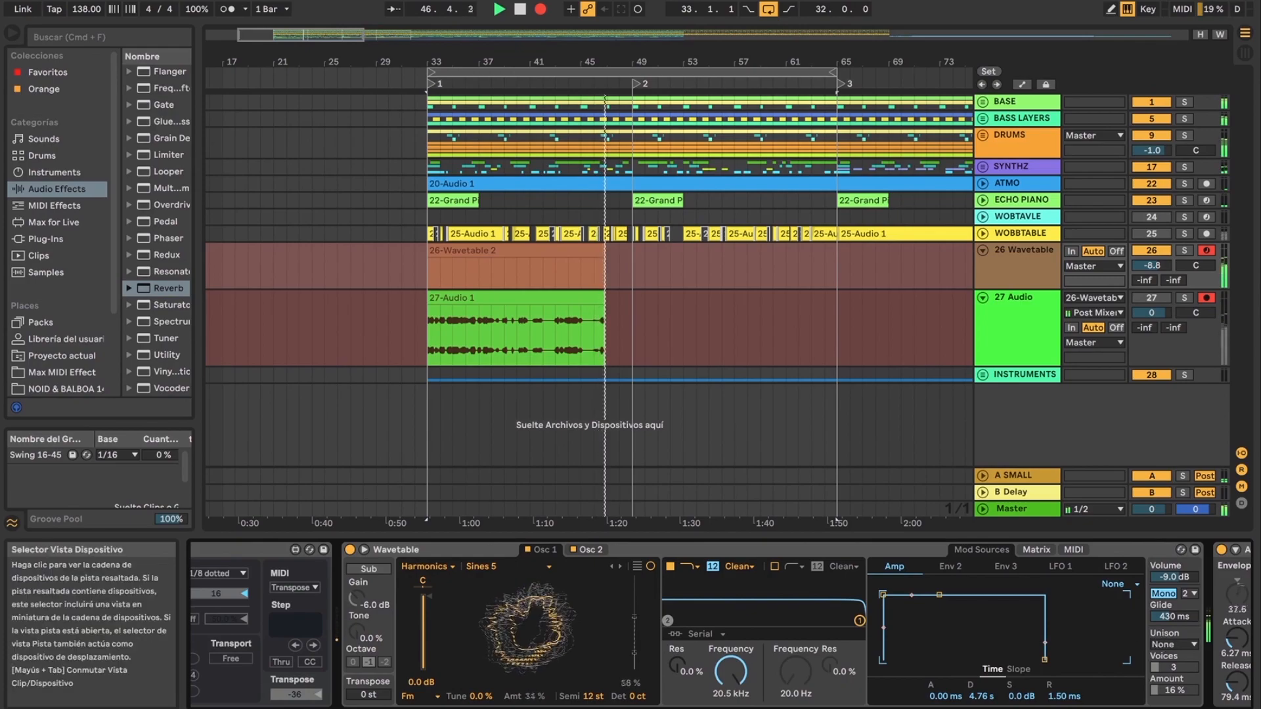
left_click_drag(1165, 708, 1155, 708)
left_click(645, 567)
left_click(645, 565)
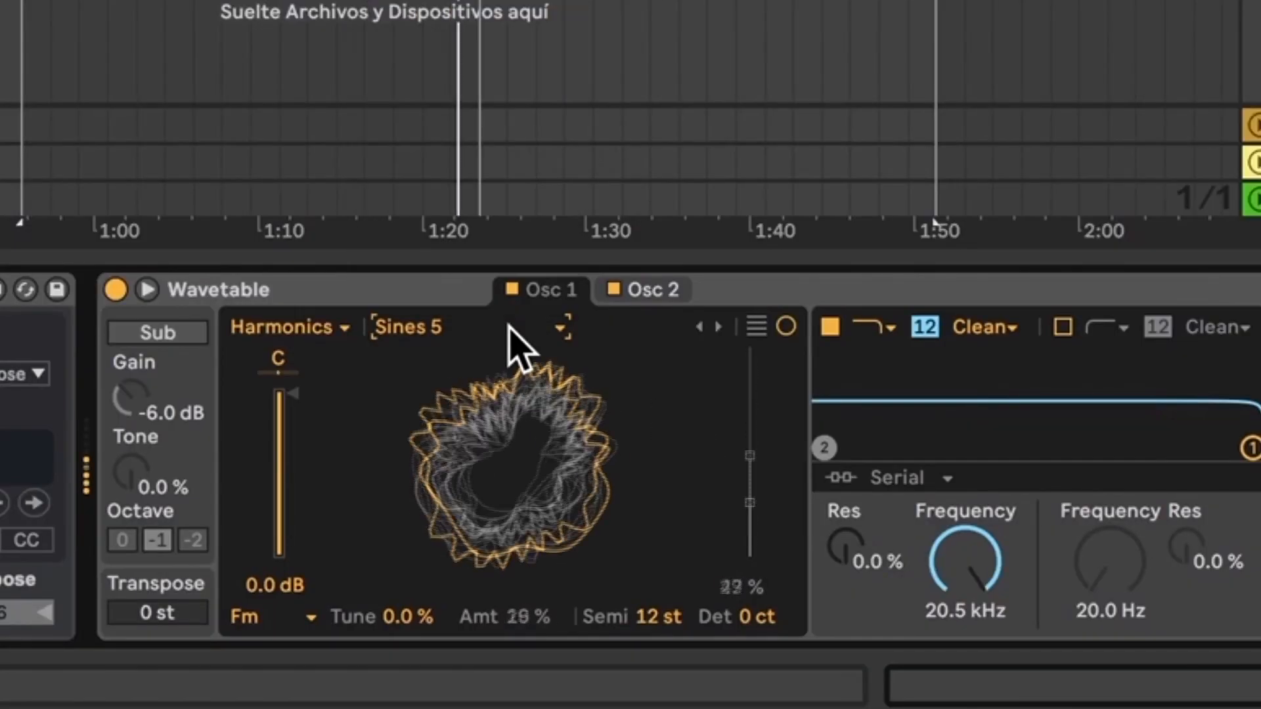
scroll(510, 328, "down", 2)
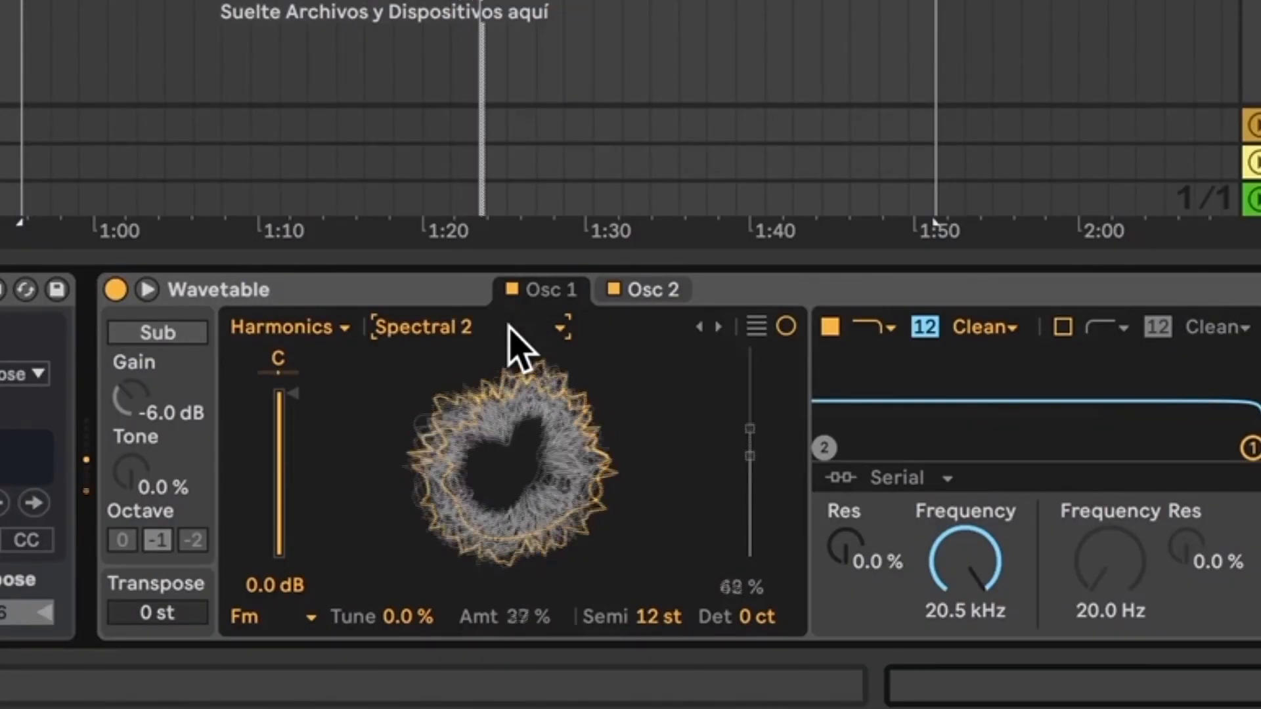
scroll(510, 328, "up", 5)
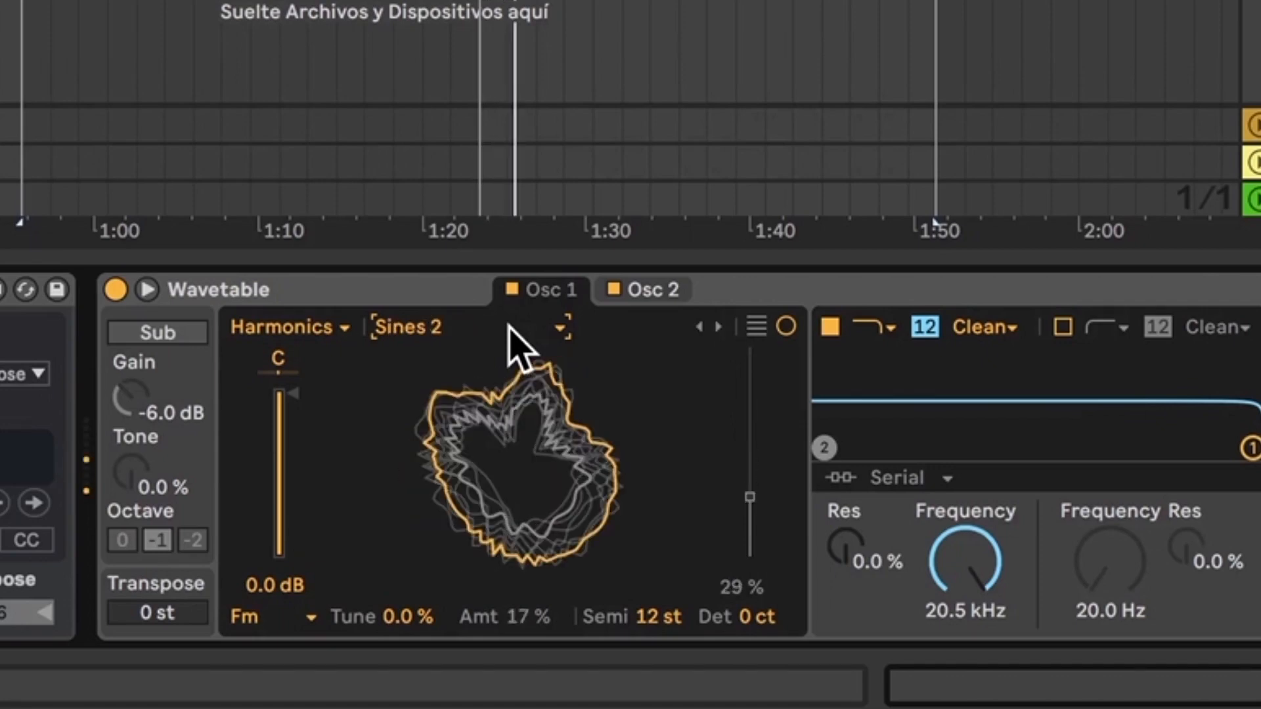
scroll(509, 326, "down", 1)
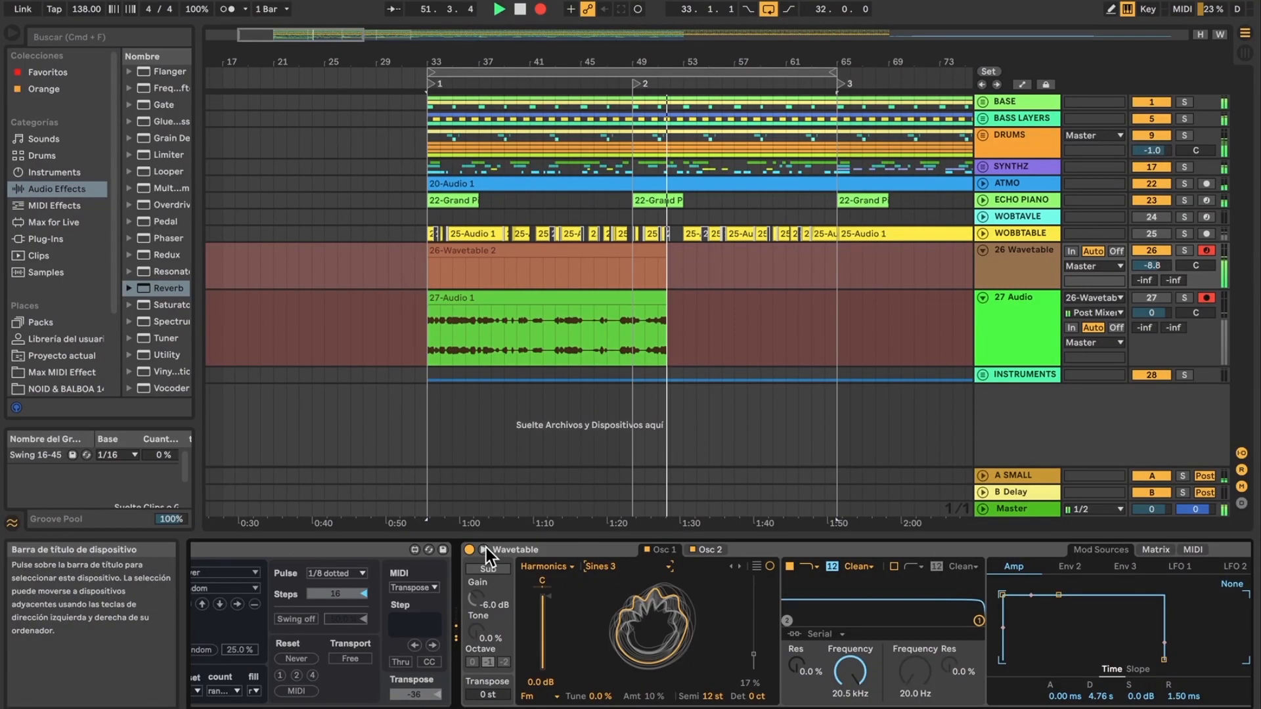
Step: Expand the Wavetable display and advance oscillator 1's wavetable through Spectral 2, Spectral 3 and the following ones
left_click(484, 549)
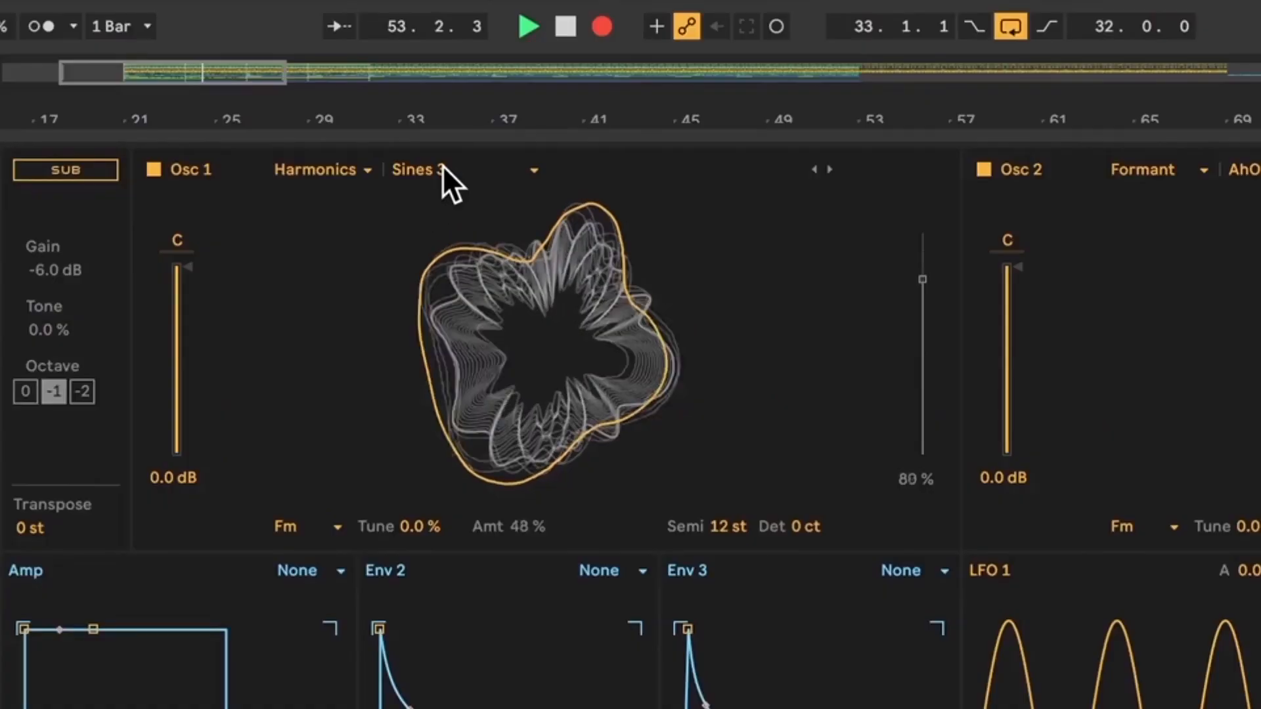
left_click(452, 94)
left_click(467, 127)
key("Down")
key("Down")
key("Down")
key("Down")
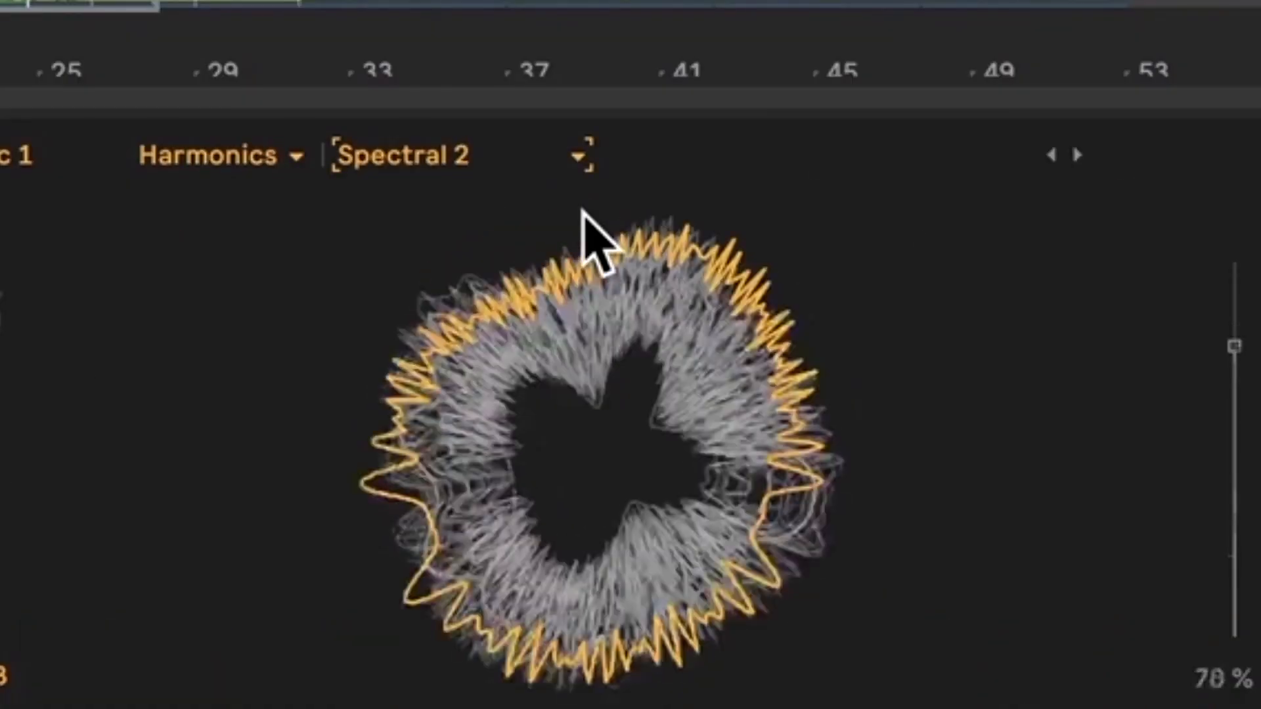
key("Down")
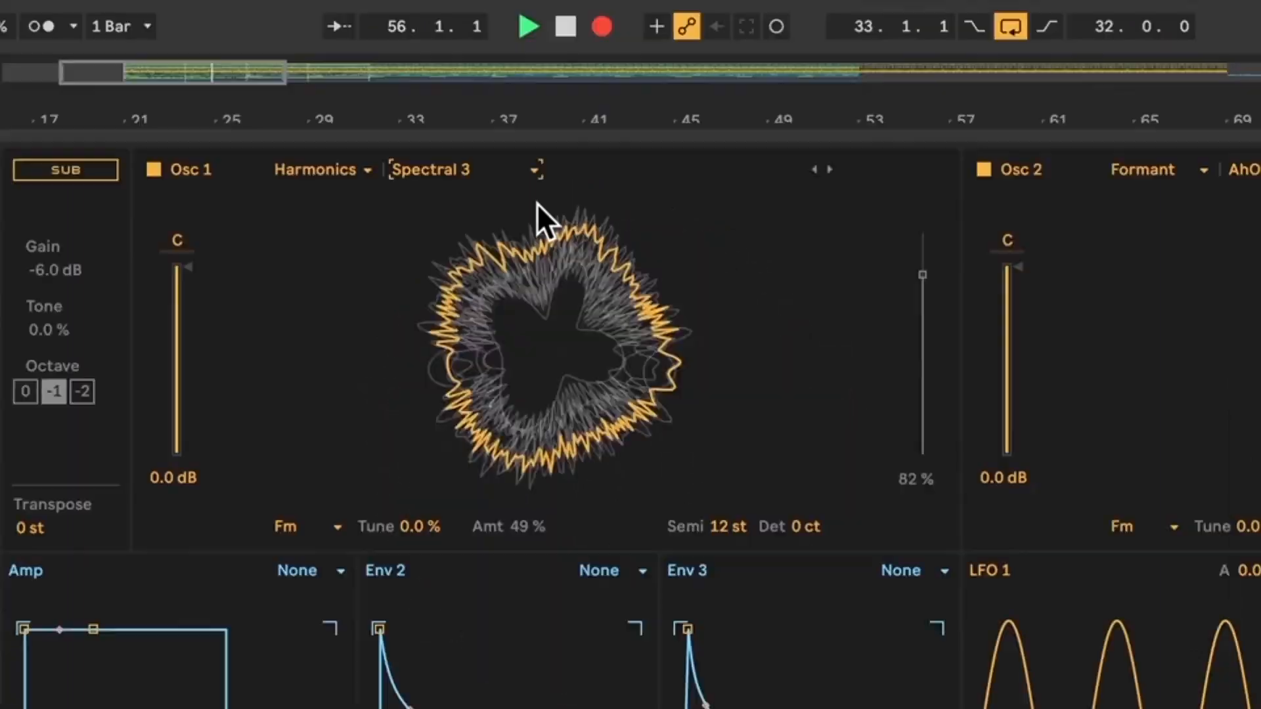
key("Down")
key("Down")
key("Down")
Step: Step oscillator 1's wavetable back through Spectral 1 to Sines 5 while the recording runs
key("Up")
key("Up")
key("Up")
key("Up")
key("Up")
key("Up")
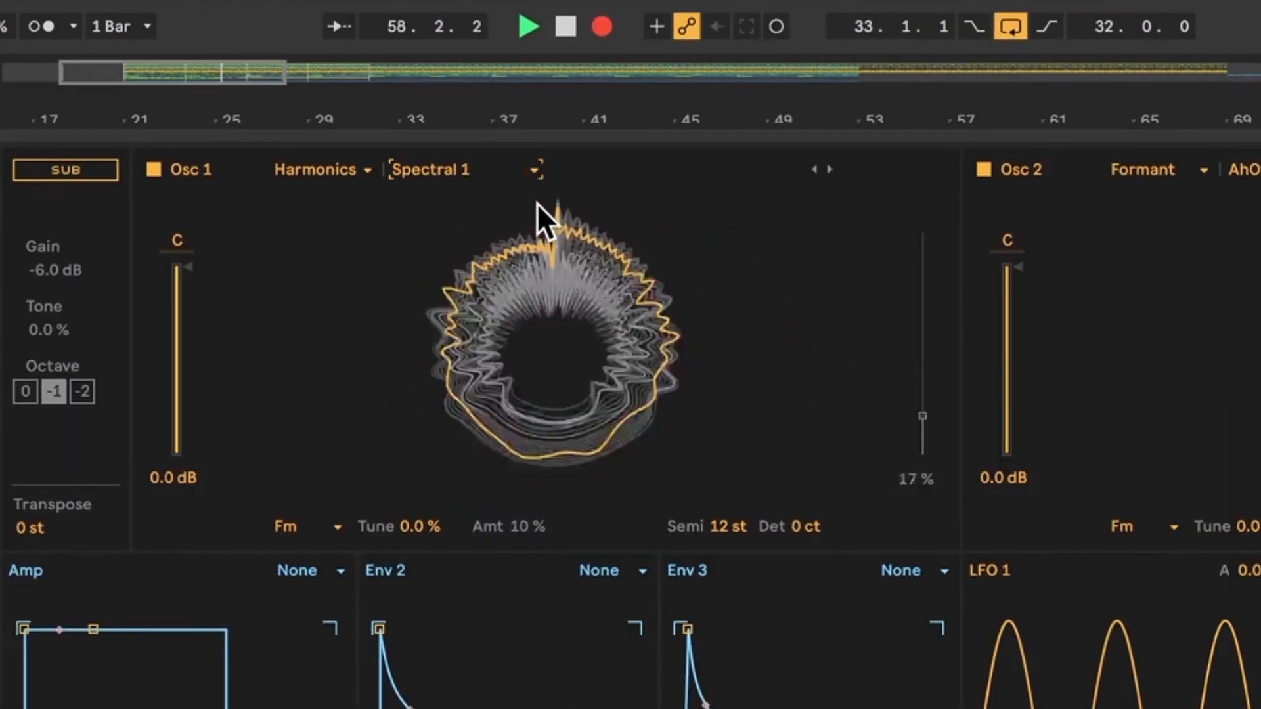
key("Up")
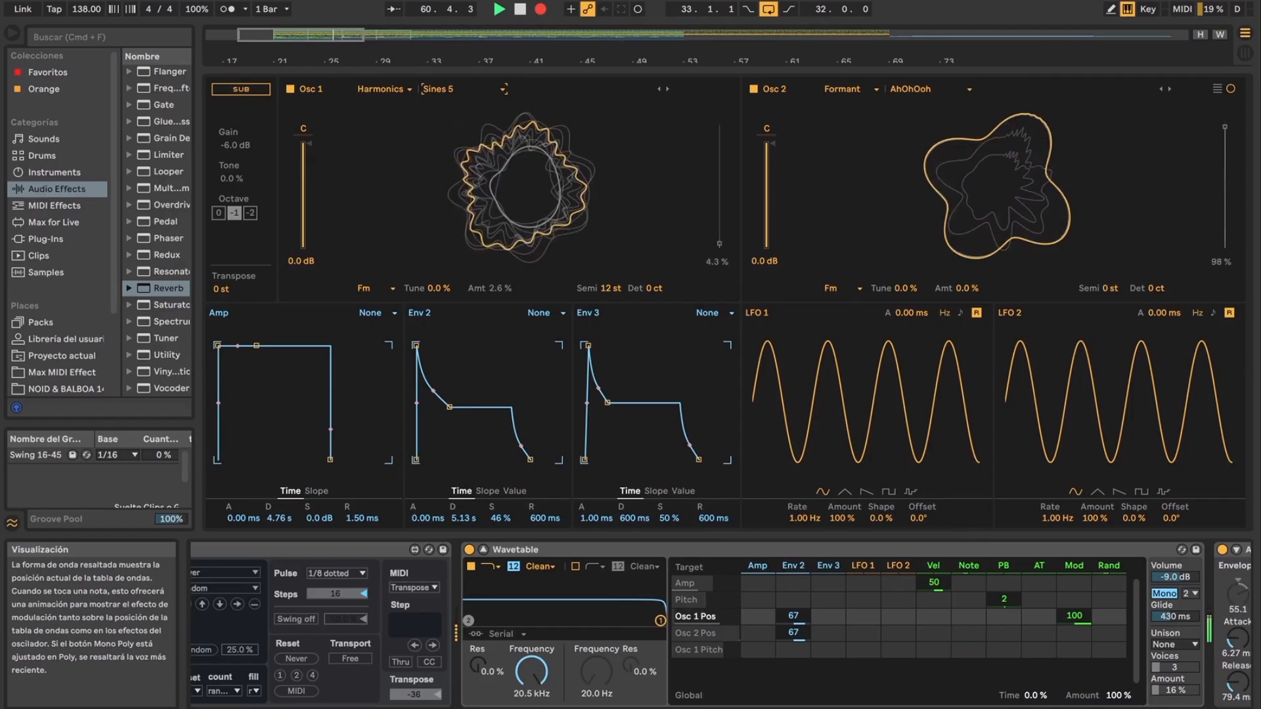
Step: Show the Mono Sequencer's Duration lane
left_click_drag(1166, 708, 1139, 708)
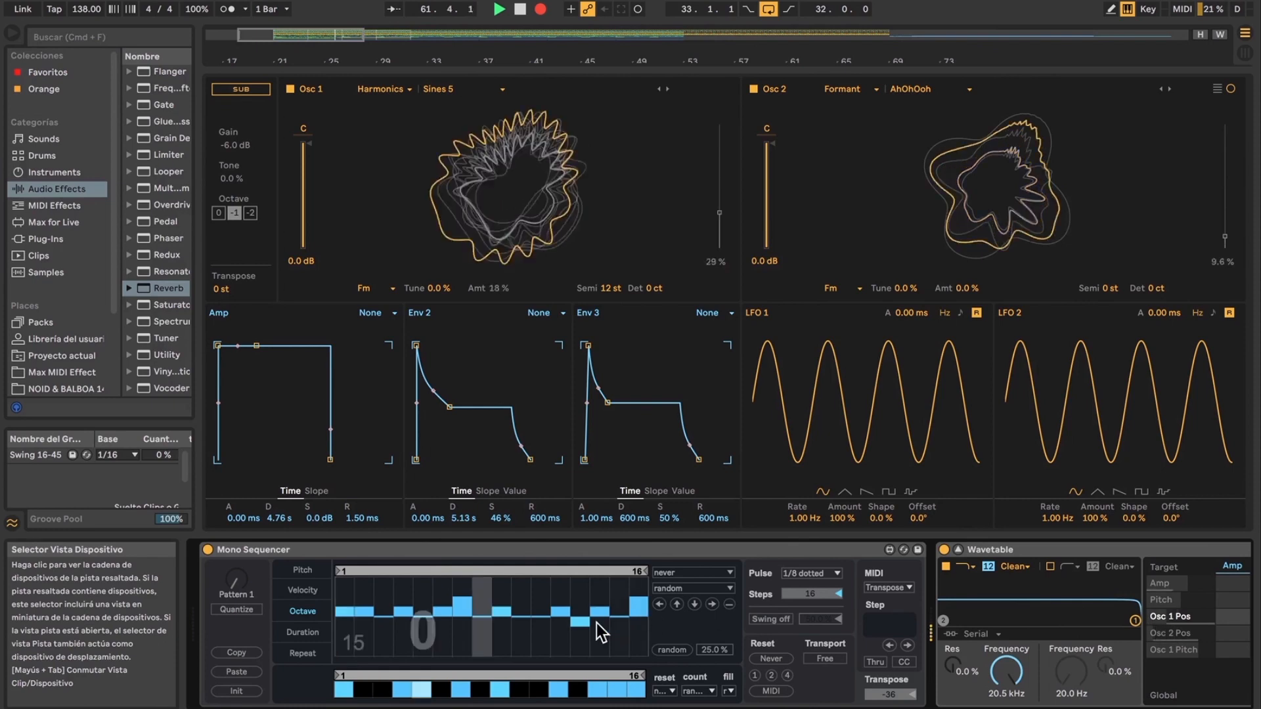
left_click(303, 631)
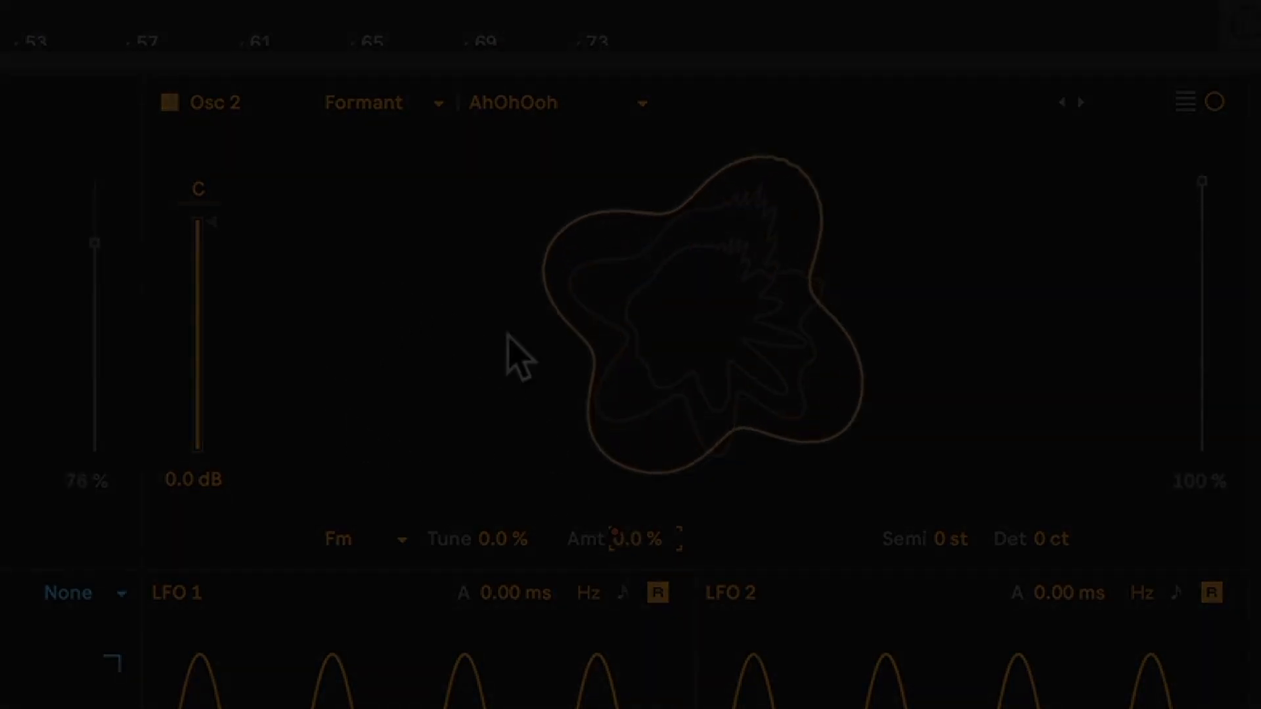
left_click_drag(7, 66, 111, 702)
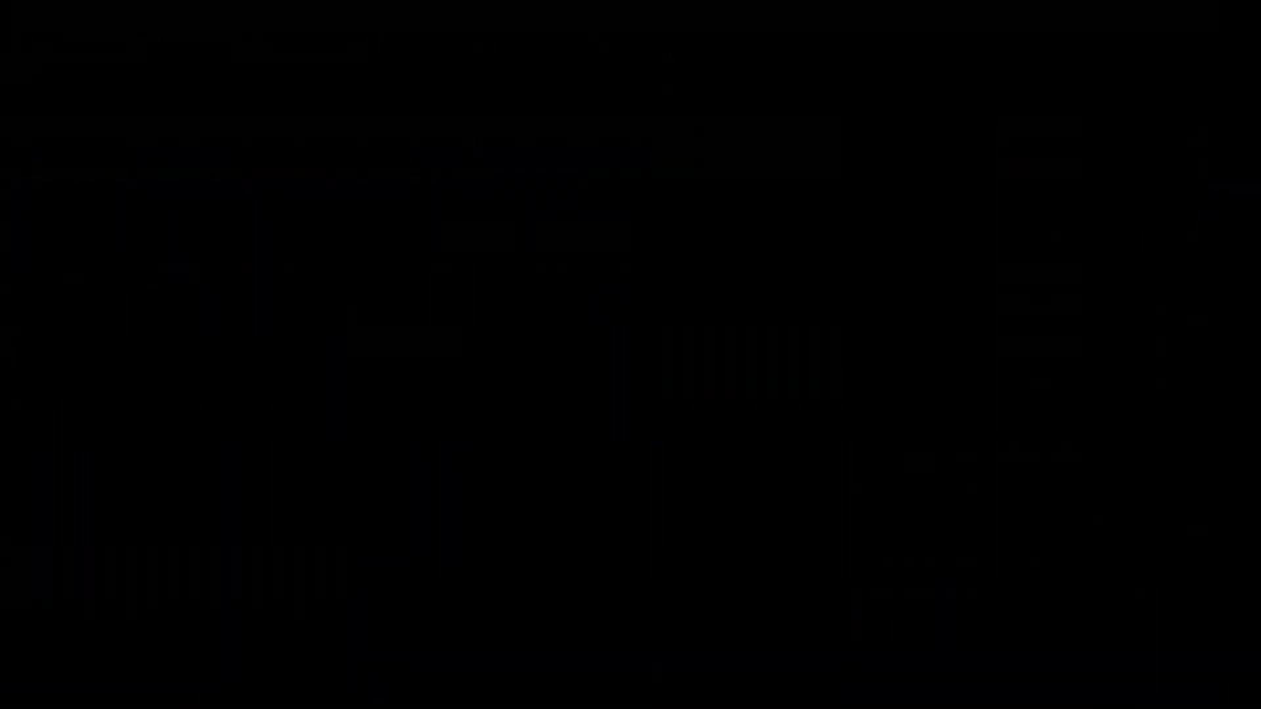